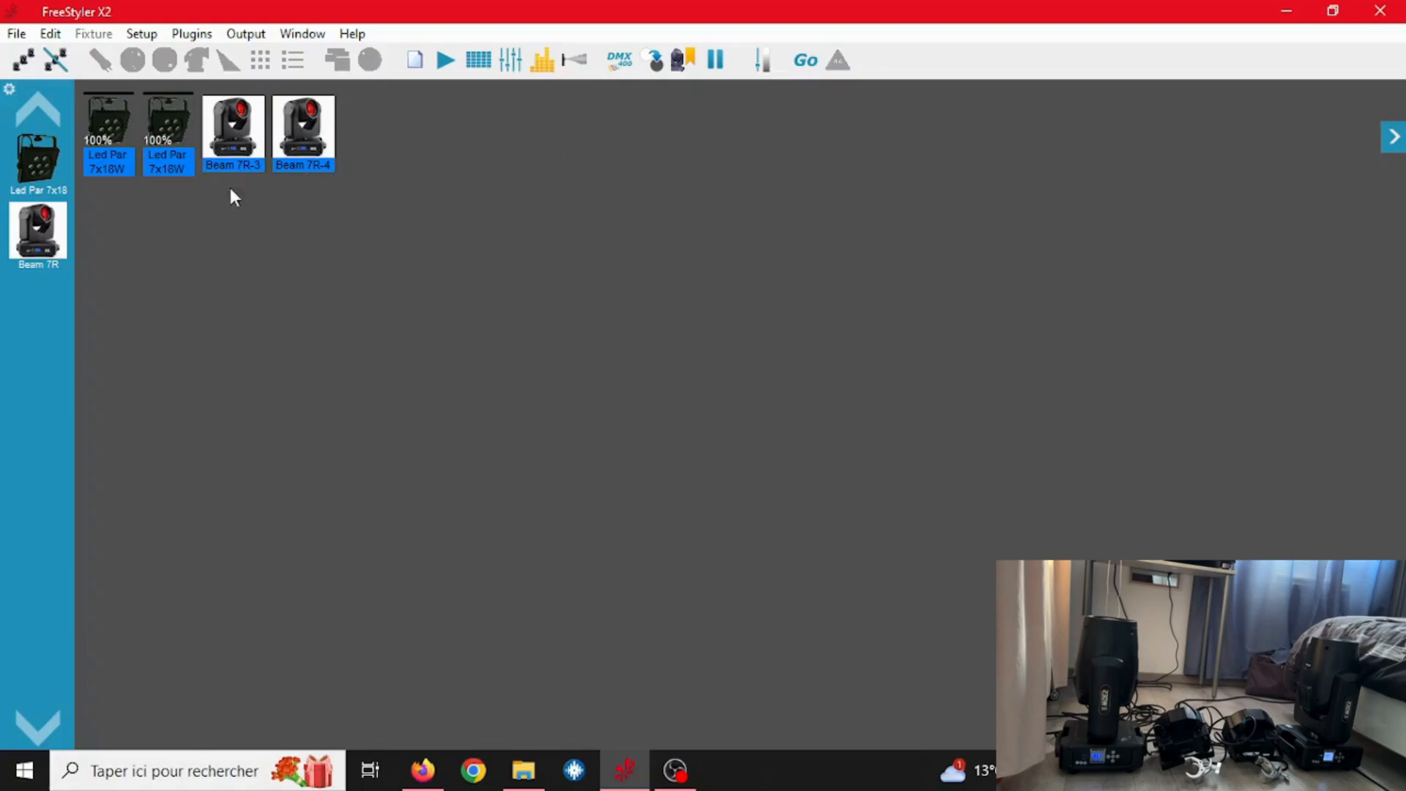
# Examine the control windows of the Led Par 7x18 group and of the Beam 7R group.
pyautogui.click(57, 170)
pyautogui.click(339, 61)
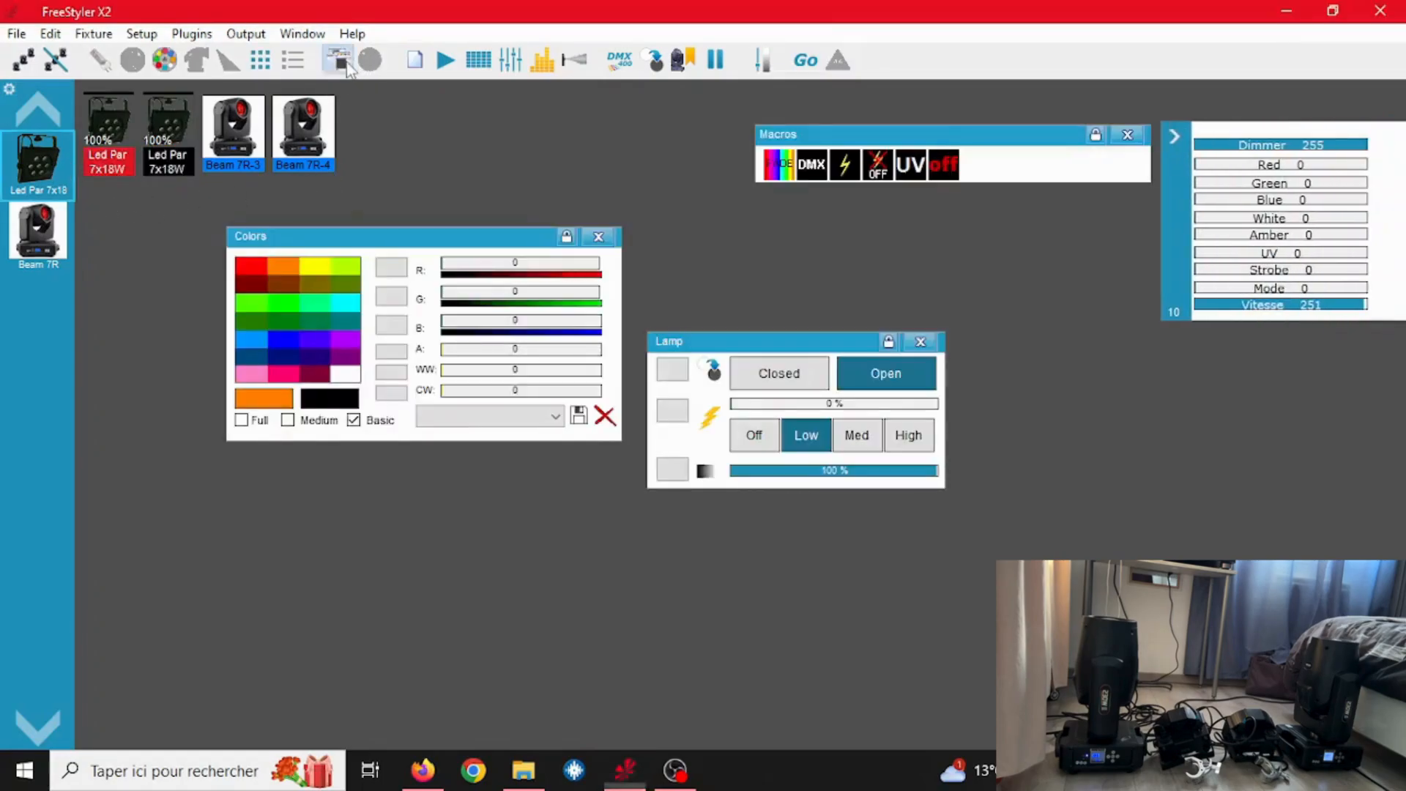
pyautogui.click(345, 68)
pyautogui.click(45, 235)
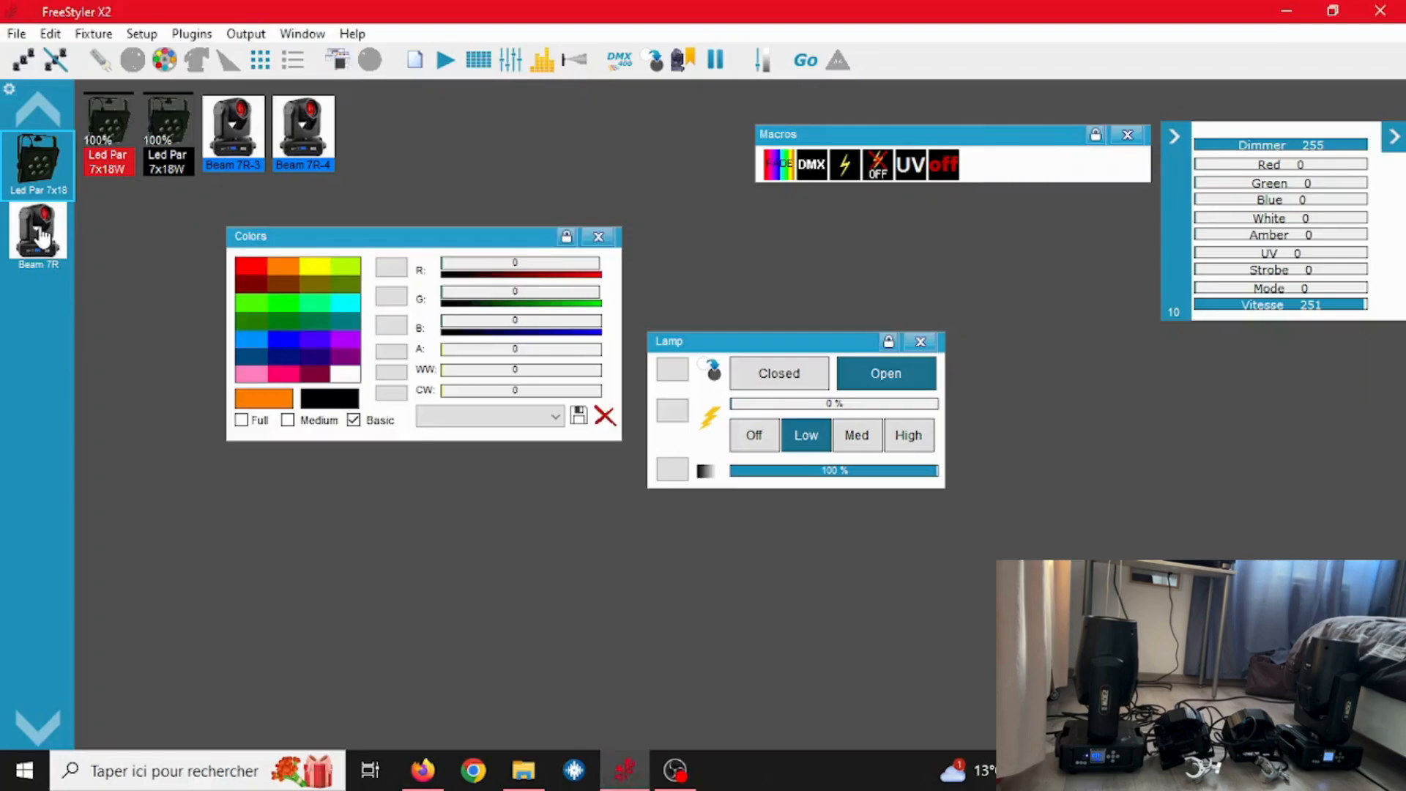
pyautogui.click(340, 63)
pyautogui.click(341, 63)
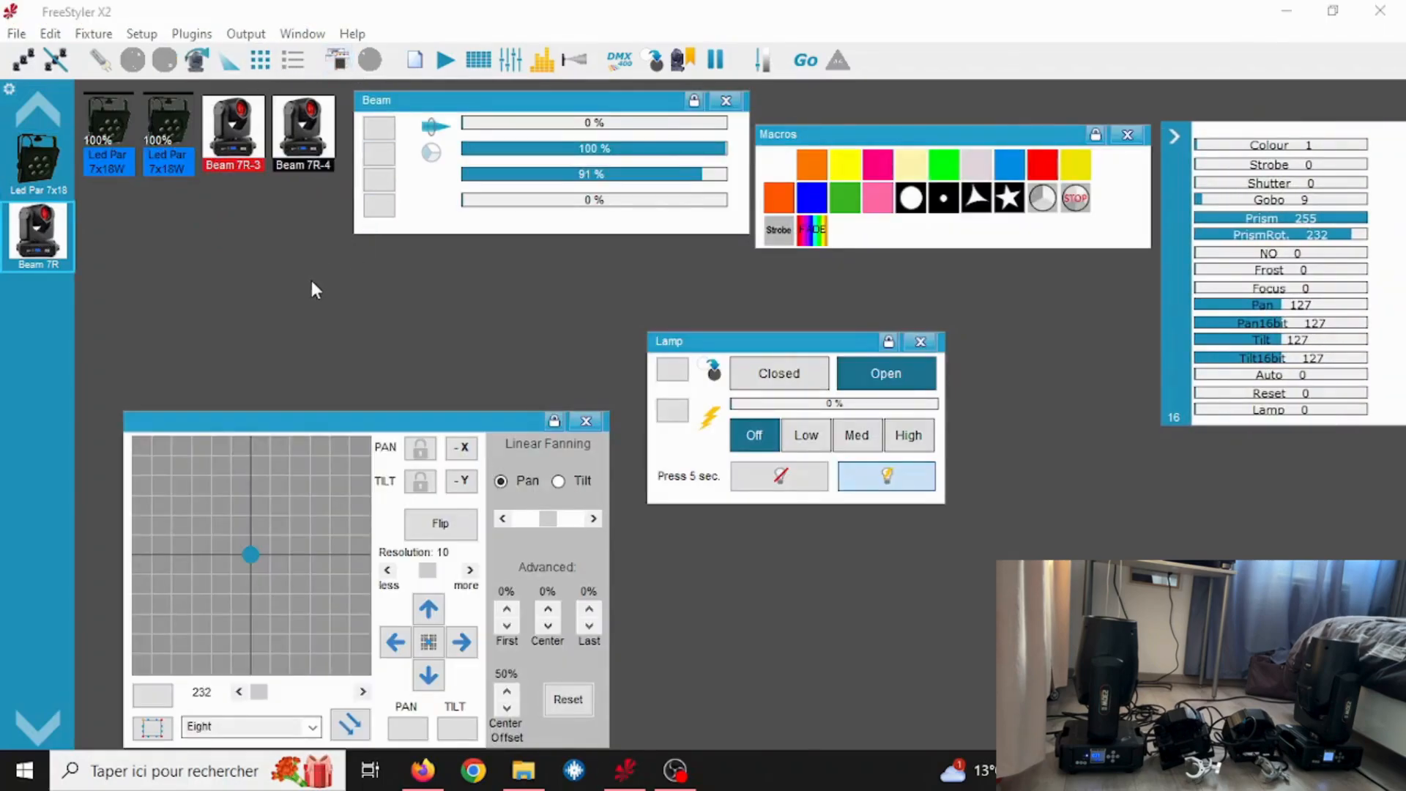
# Examine the Beam 7R-3 and Beam 7R-4 fixtures individually, leaving all fixtures deselected at the end.
pyautogui.click(310, 278)
pyautogui.click(307, 142)
pyautogui.click(306, 254)
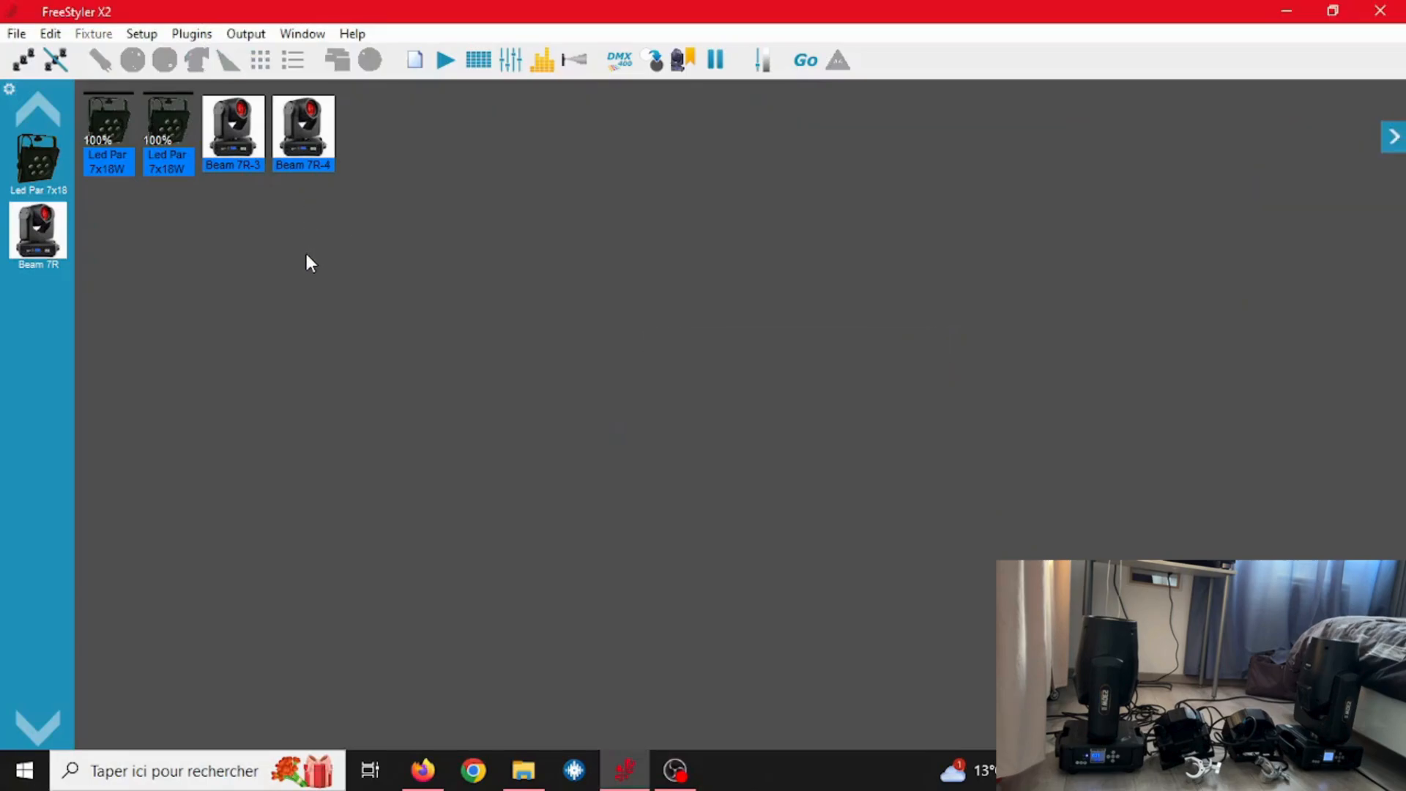
pyautogui.click(243, 156)
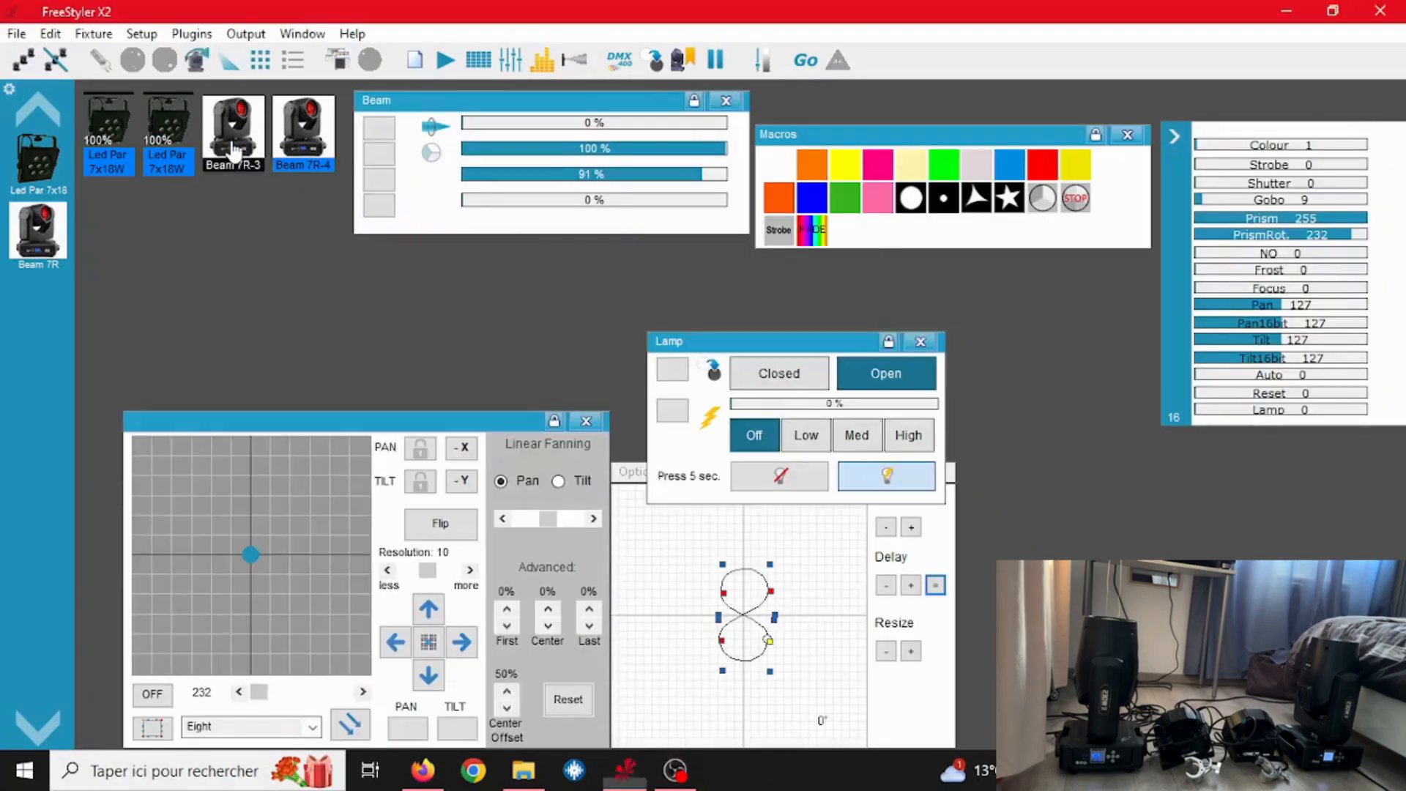
pyautogui.click(253, 244)
pyautogui.click(306, 142)
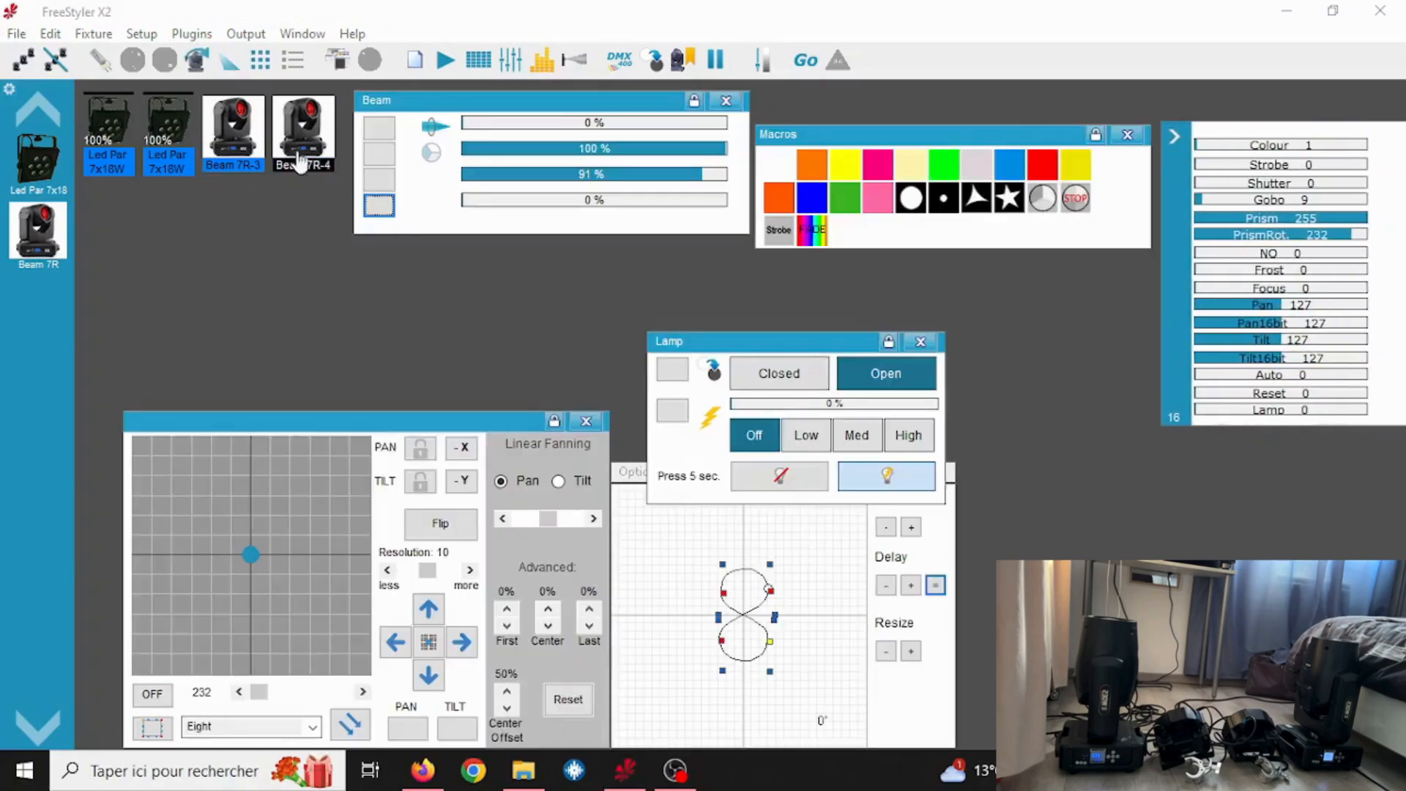
pyautogui.click(267, 236)
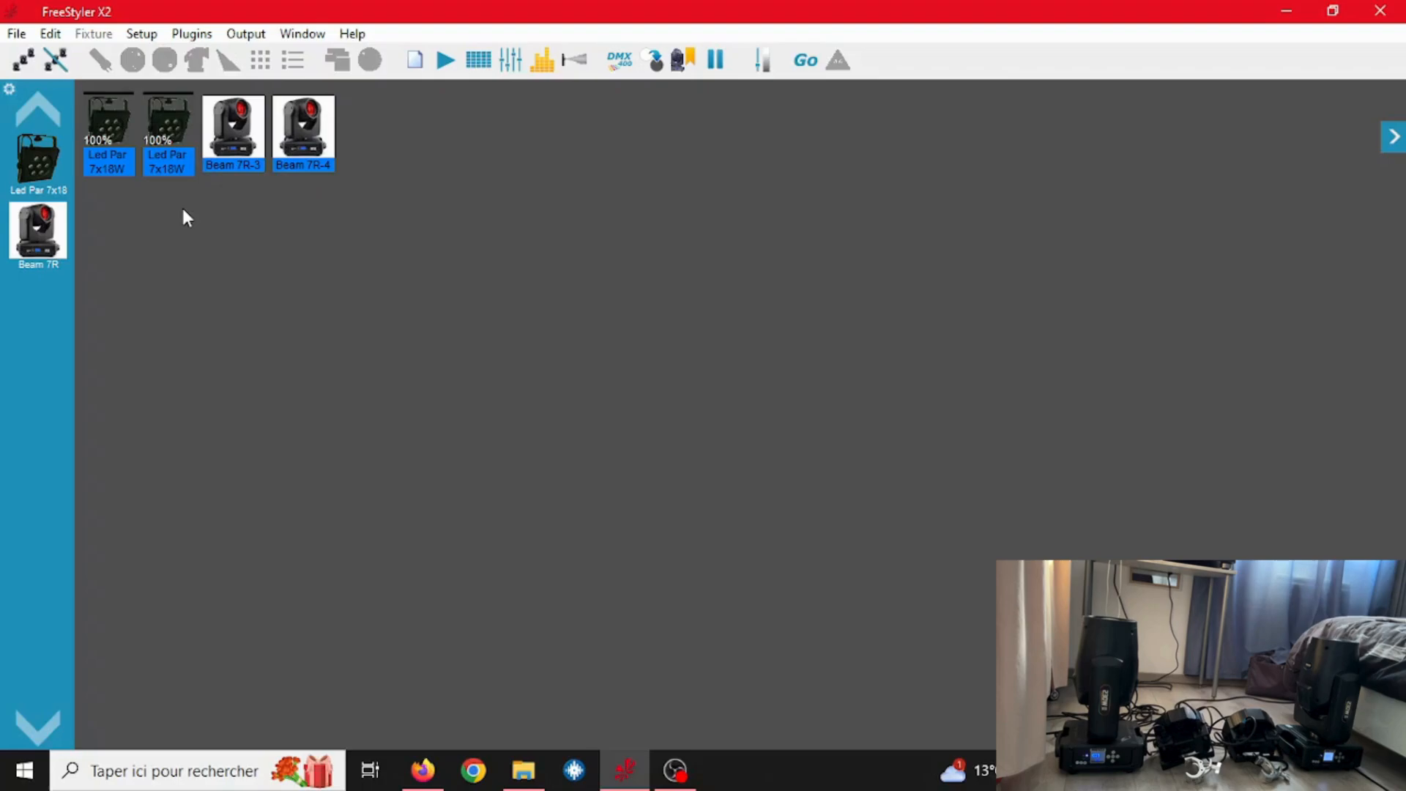
# Open the sequence editor with a new sequence and move its window lower in the workspace.
pyautogui.click(421, 71)
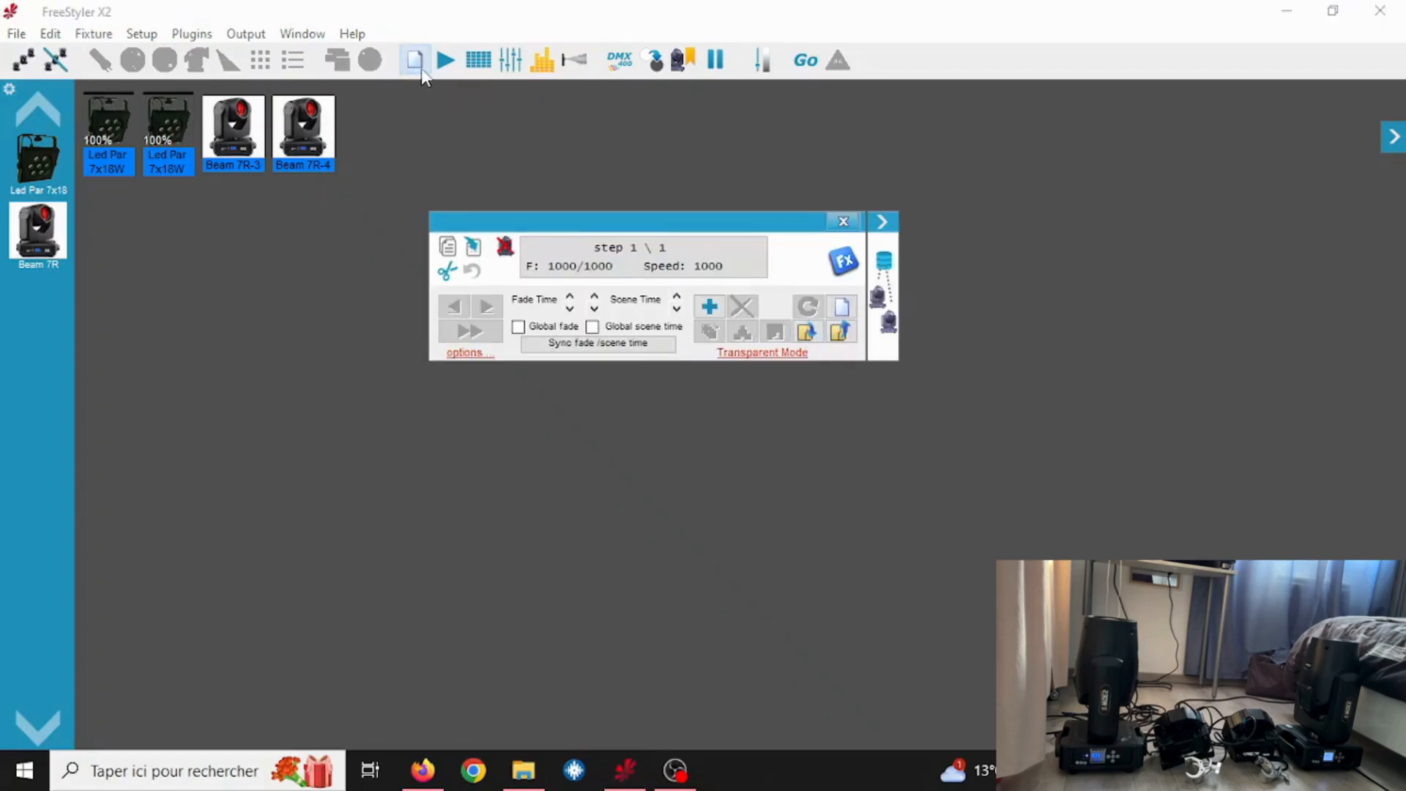
pyautogui.click(526, 225)
pyautogui.moveTo(527, 230); pyautogui.dragTo(451, 464)
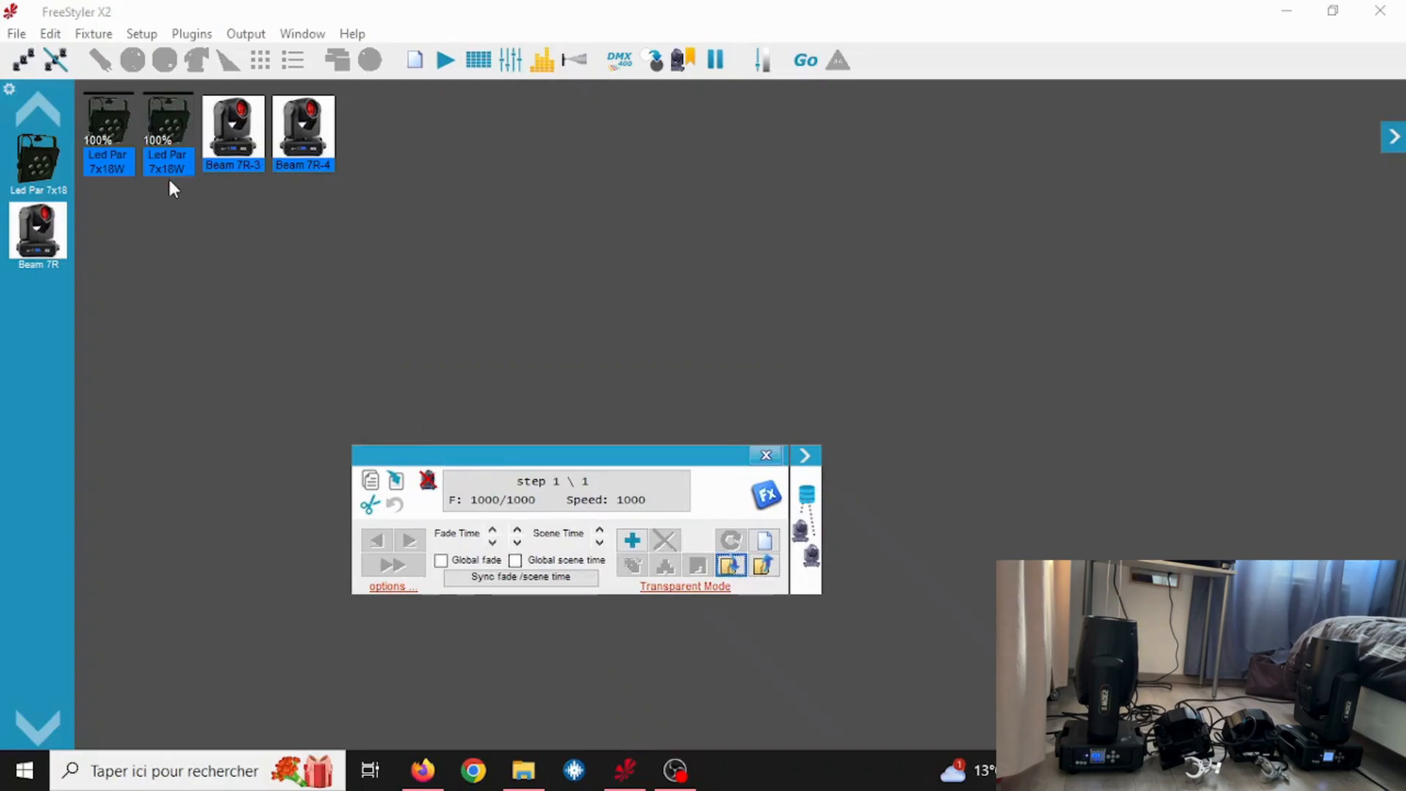
# Select the Led Par 7x18 group, arrange its Colors and Lamp windows without overlap, and show the Page 1 button grid.
pyautogui.click(38, 164)
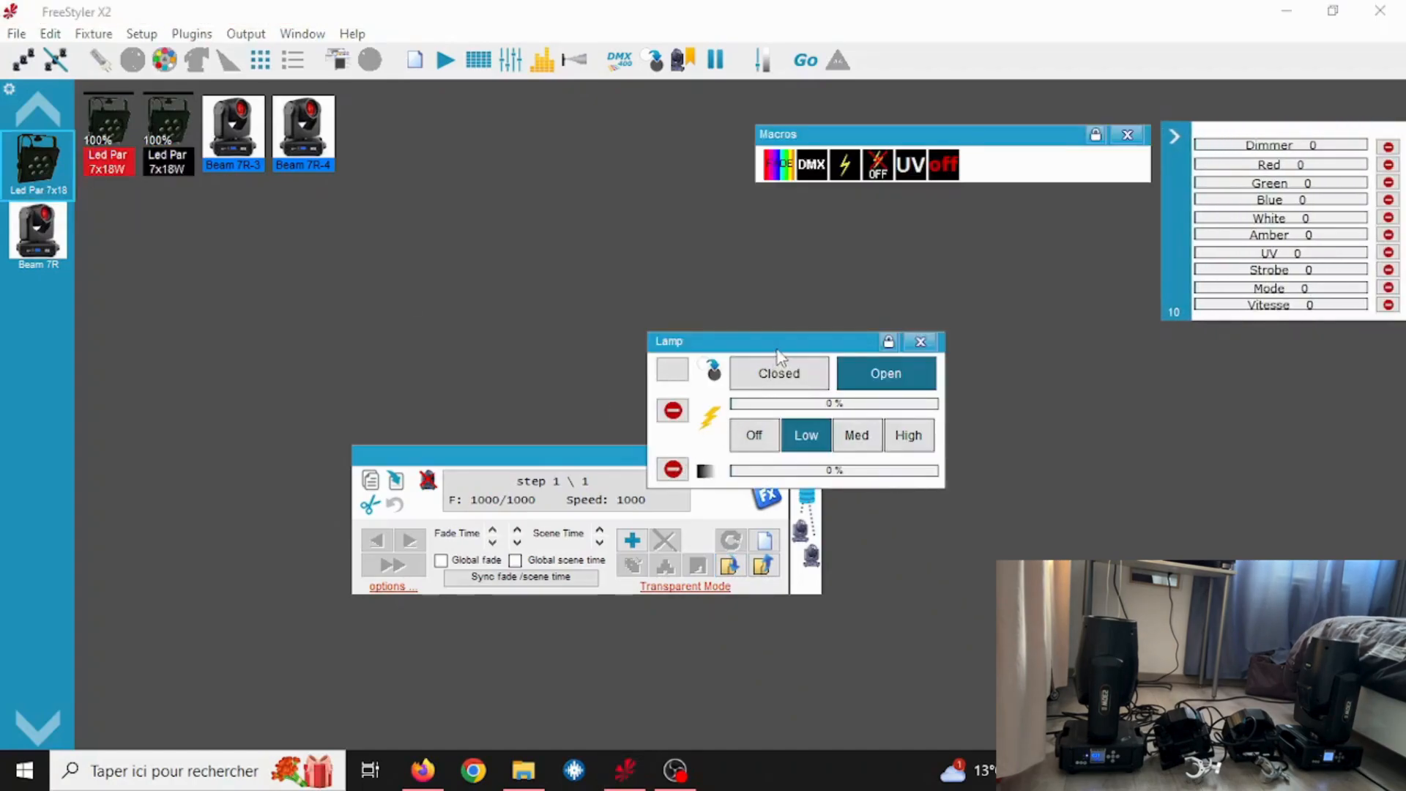
pyautogui.moveTo(739, 340); pyautogui.dragTo(688, 258)
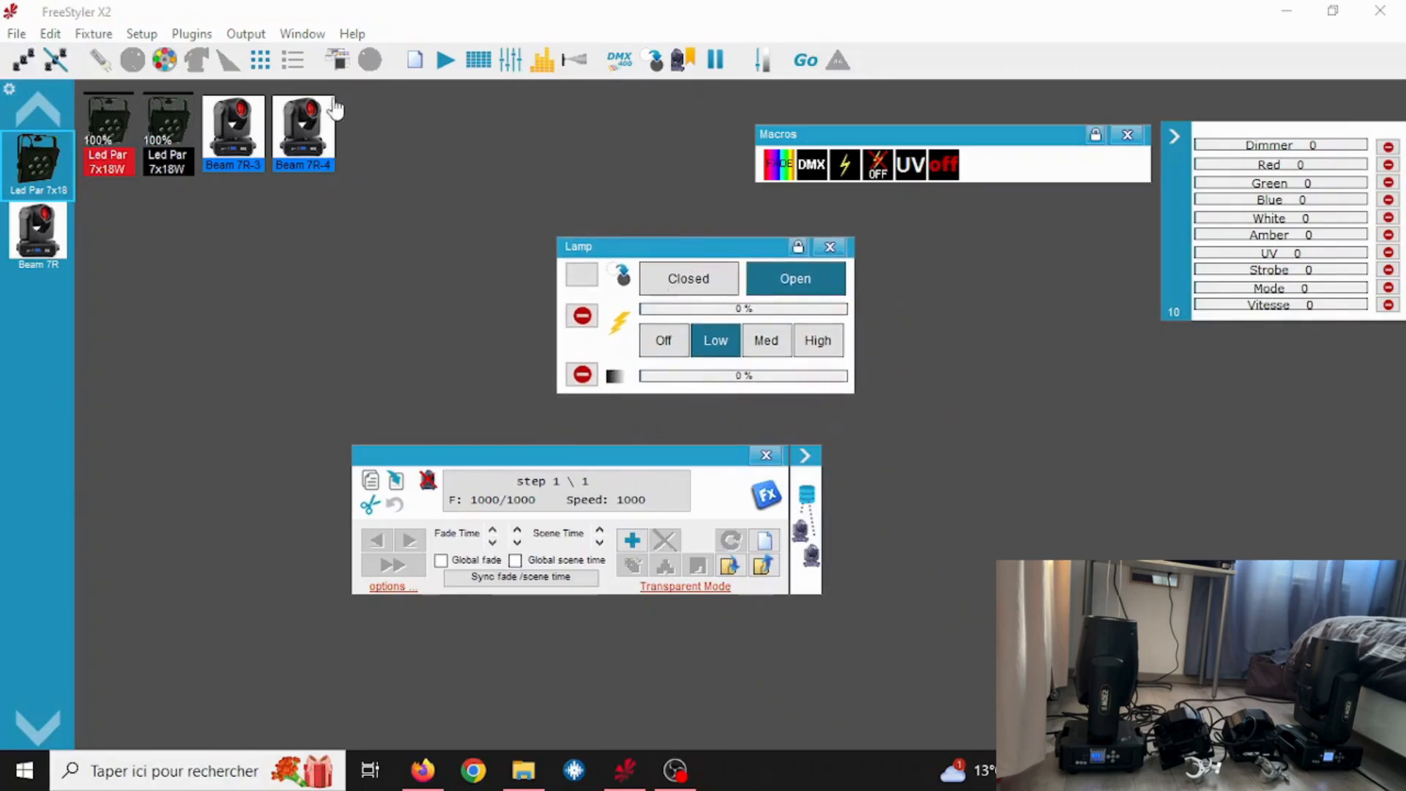
pyautogui.click(339, 68)
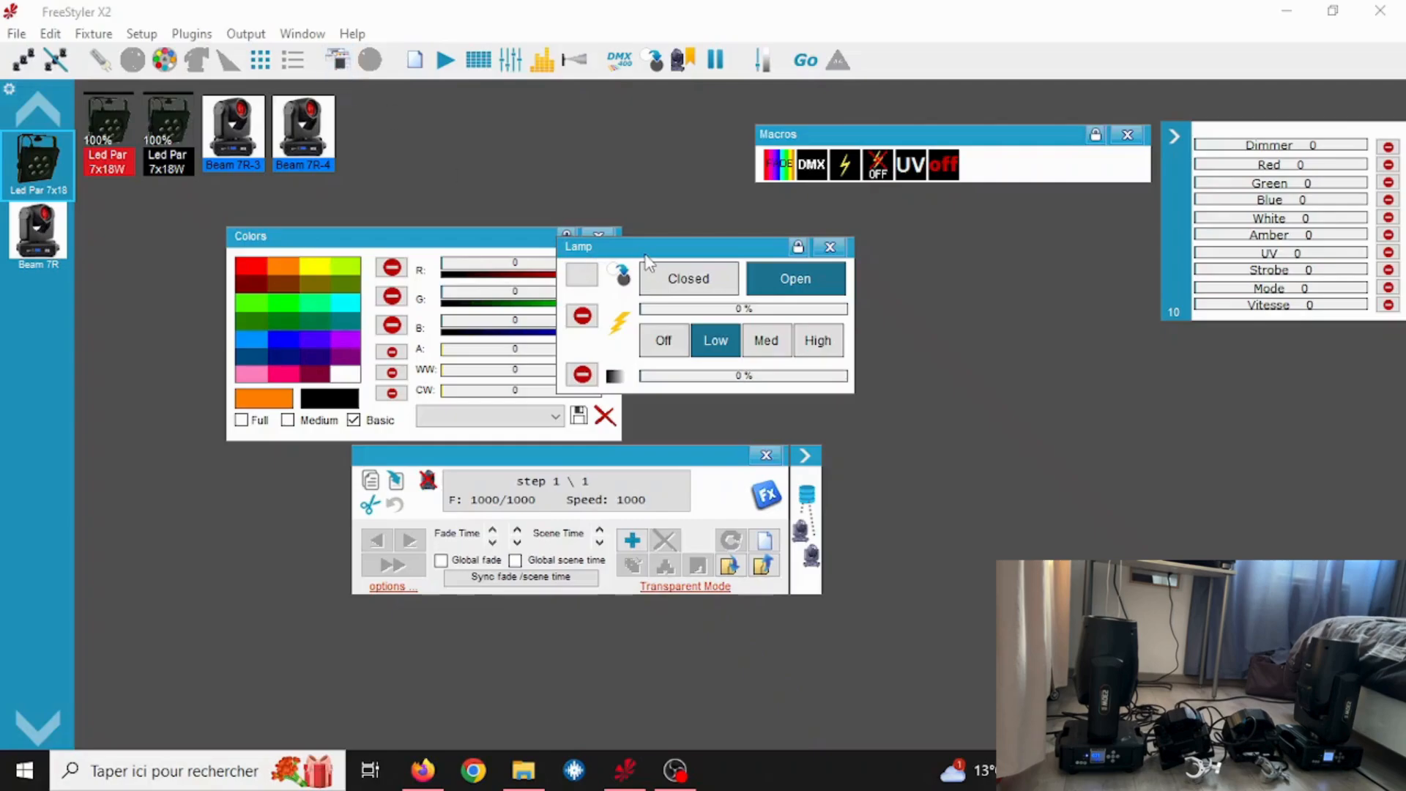
pyautogui.moveTo(661, 255); pyautogui.dragTo(770, 269)
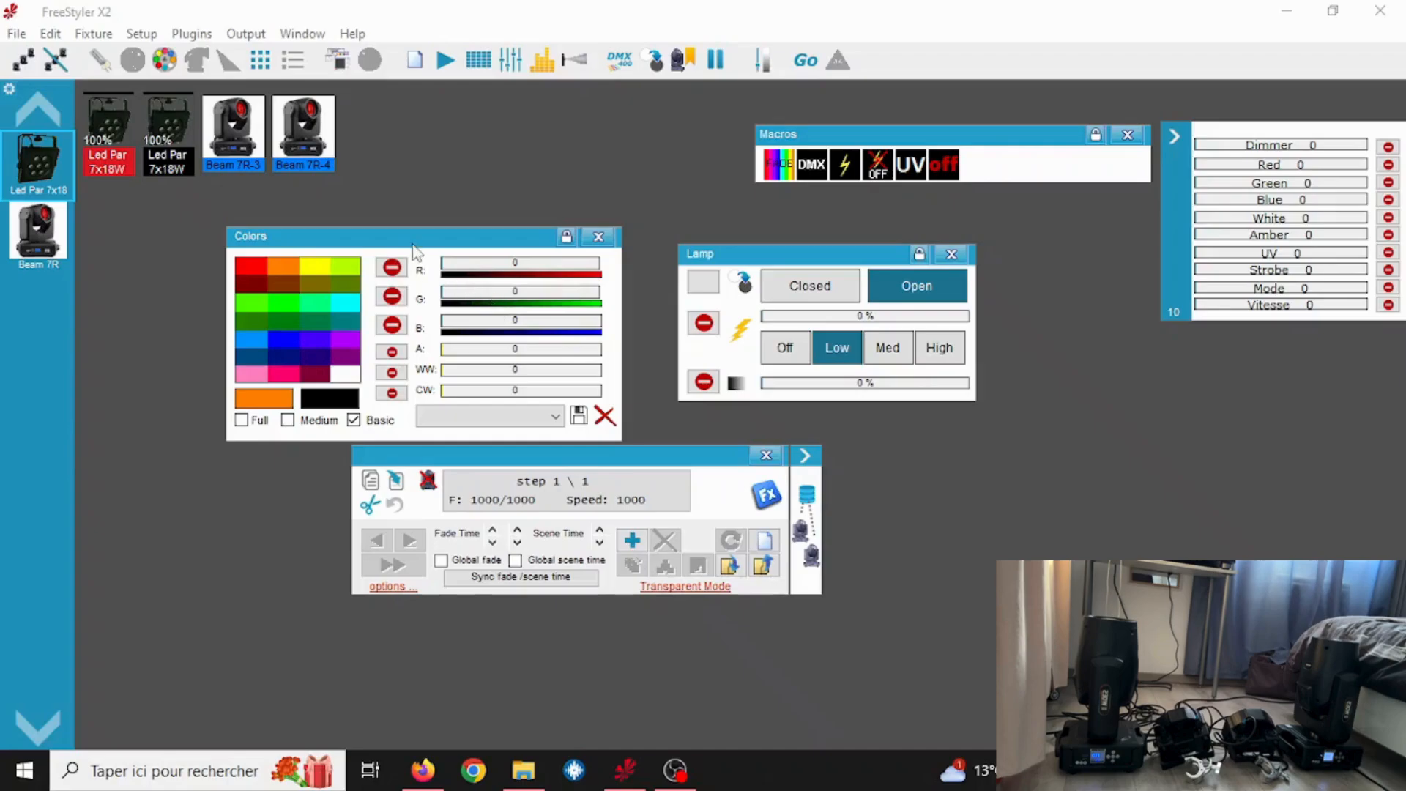
pyautogui.moveTo(414, 240); pyautogui.dragTo(416, 231)
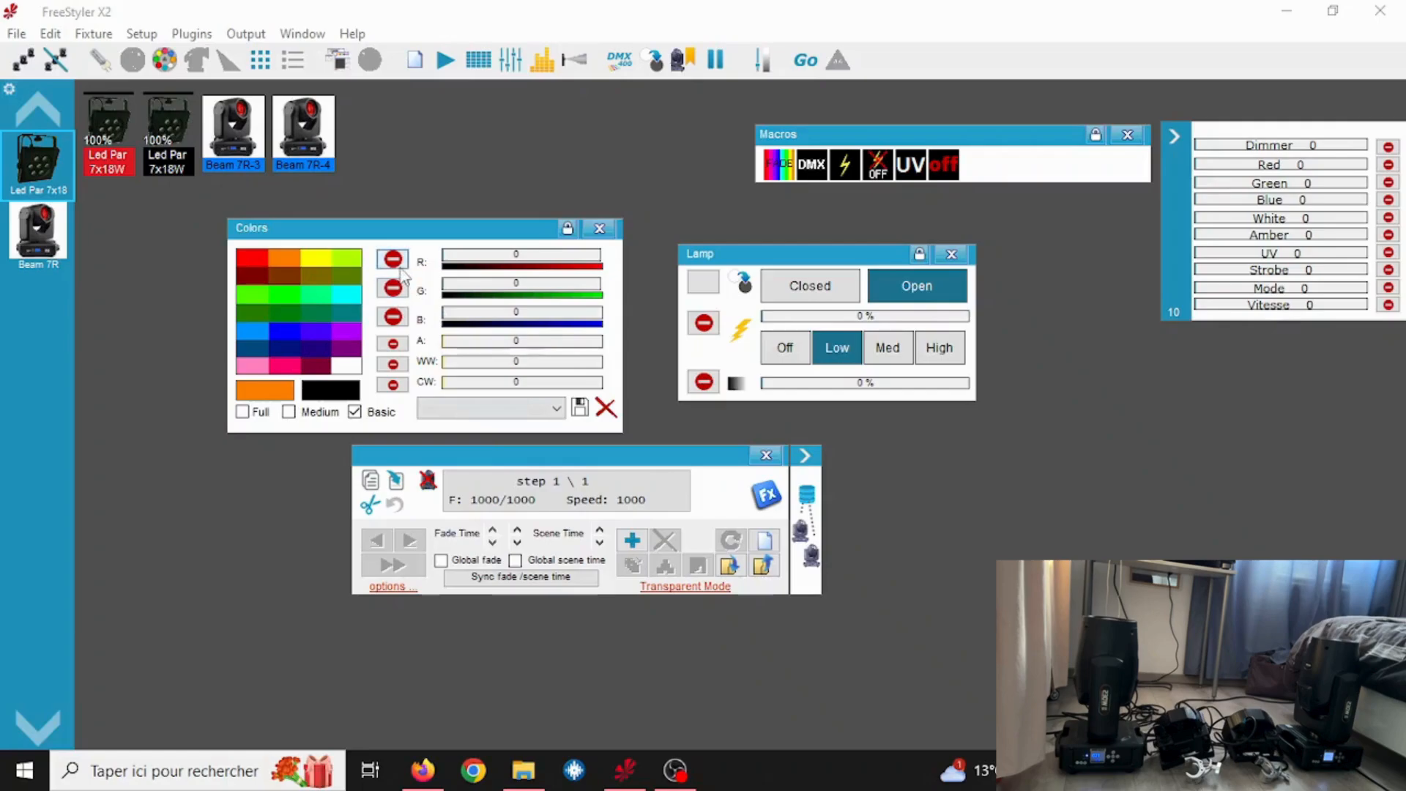
pyautogui.click(478, 61)
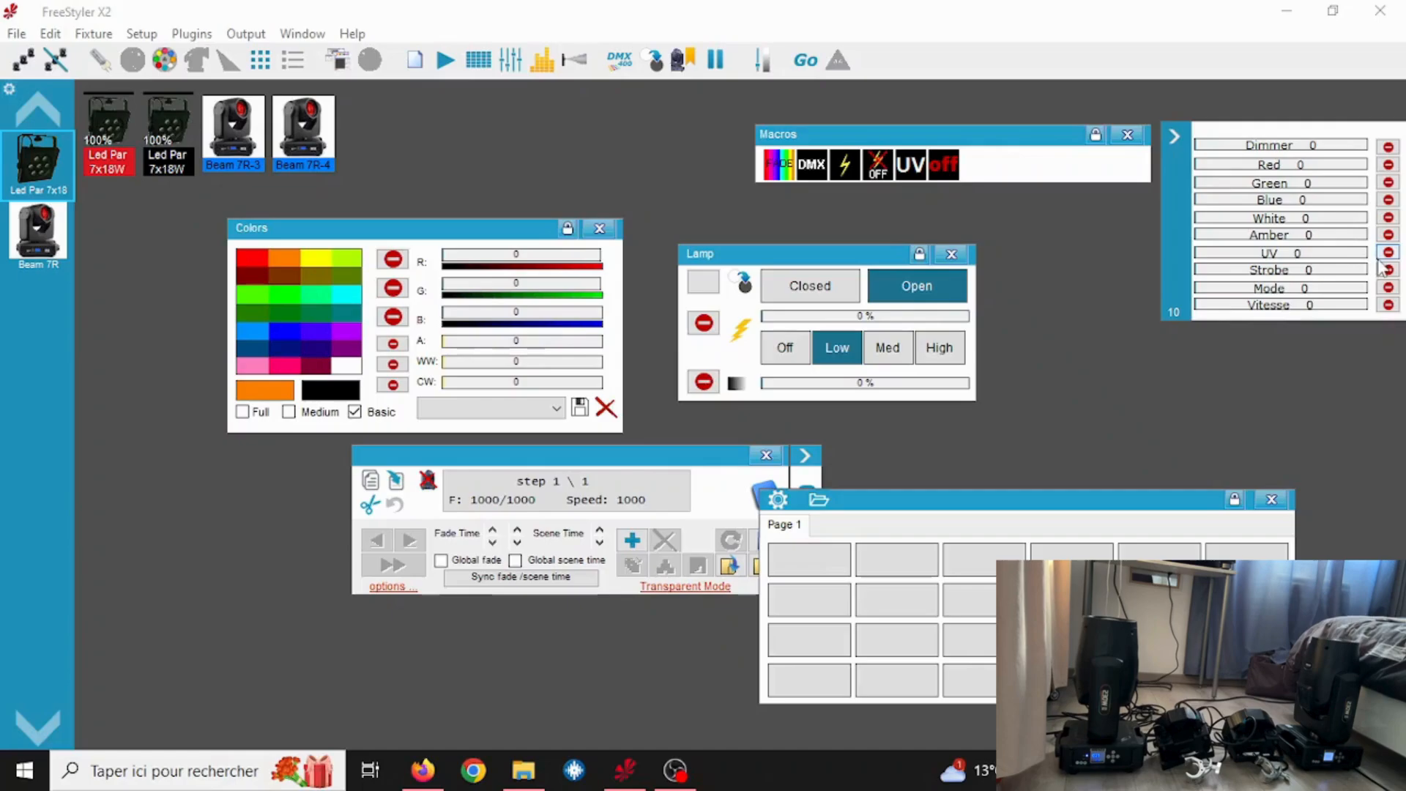
# Enable the Dimmer, Red, Green, Blue, White, Amber and UV channels in the sequence step using the lightning-bolt mode.
pyautogui.click(1387, 147)
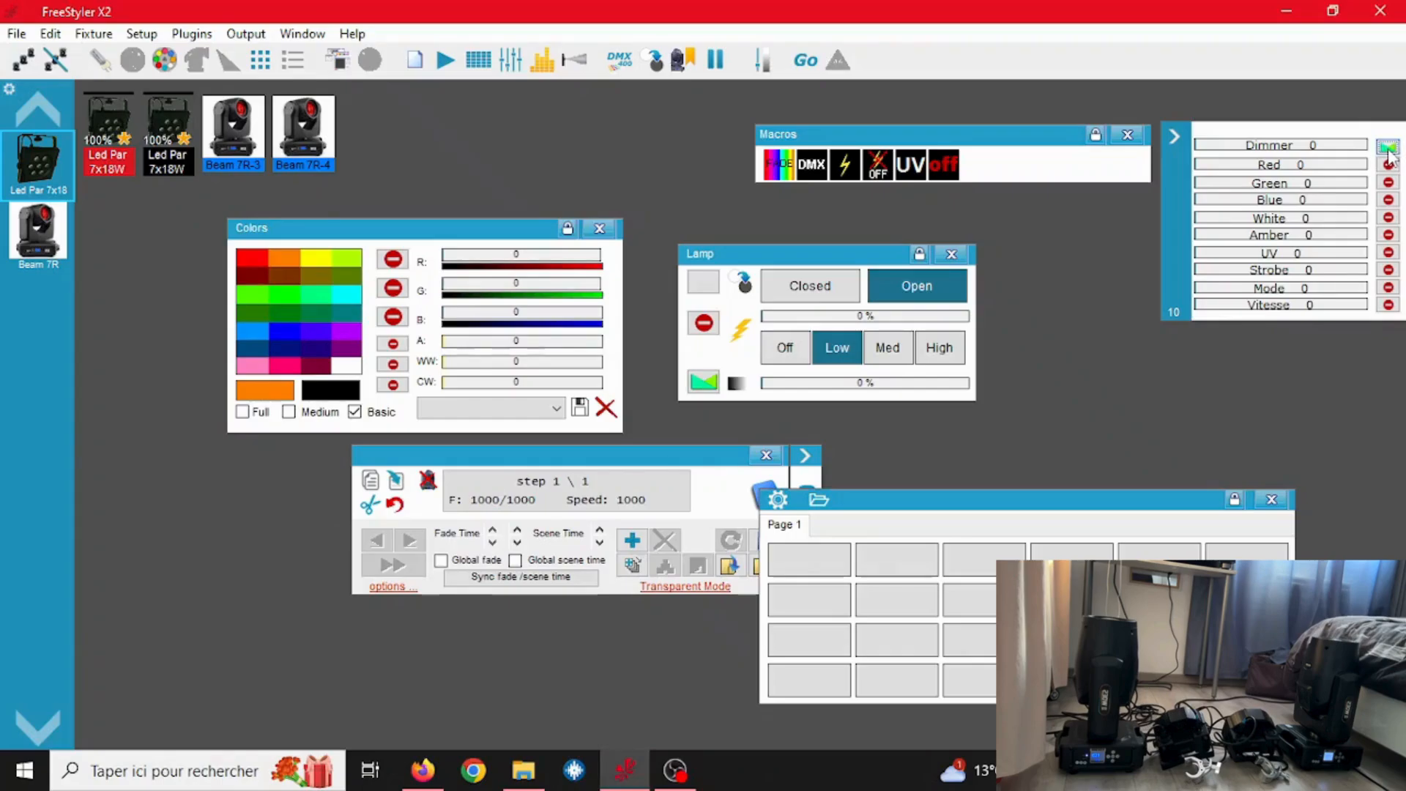
pyautogui.click(1388, 151)
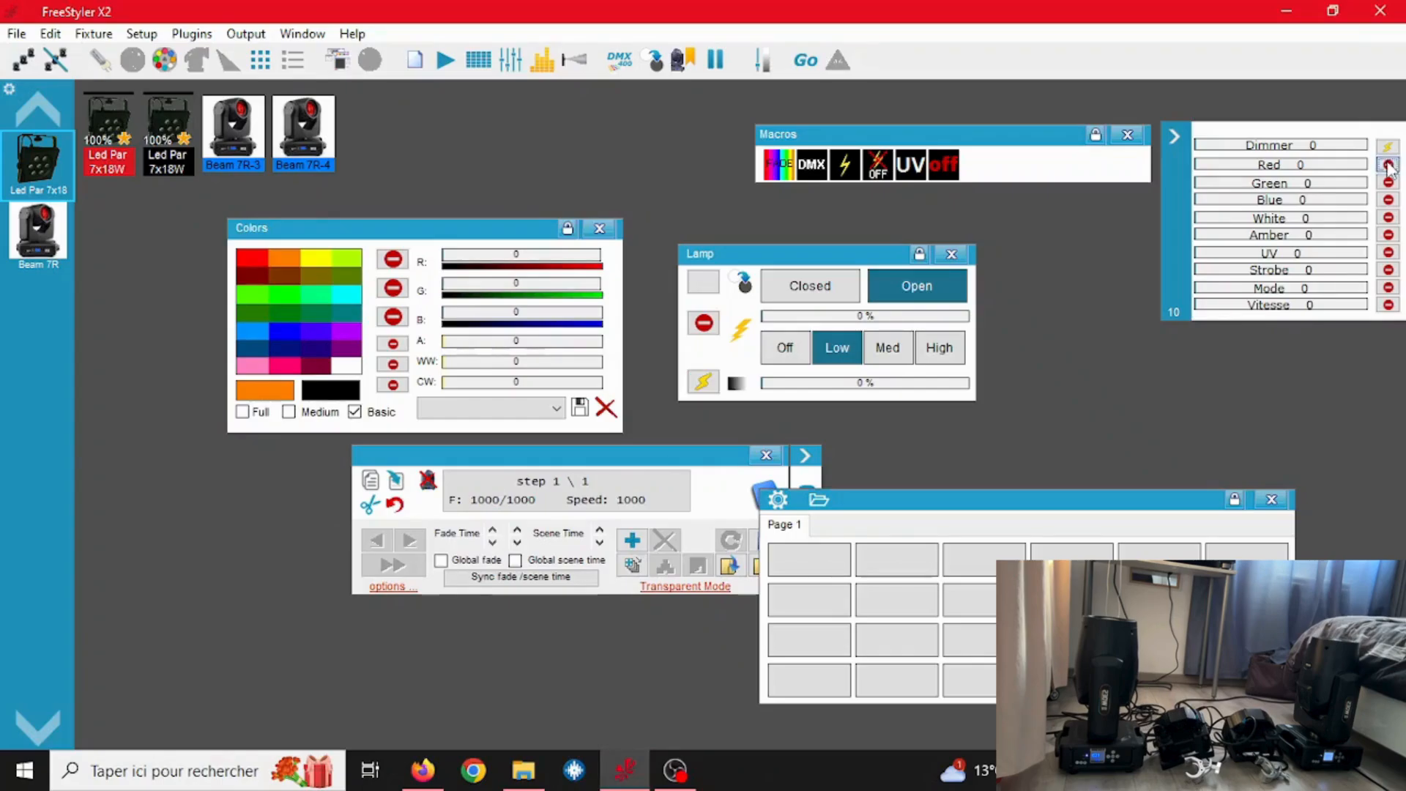
pyautogui.click(1388, 165)
pyautogui.click(1388, 182)
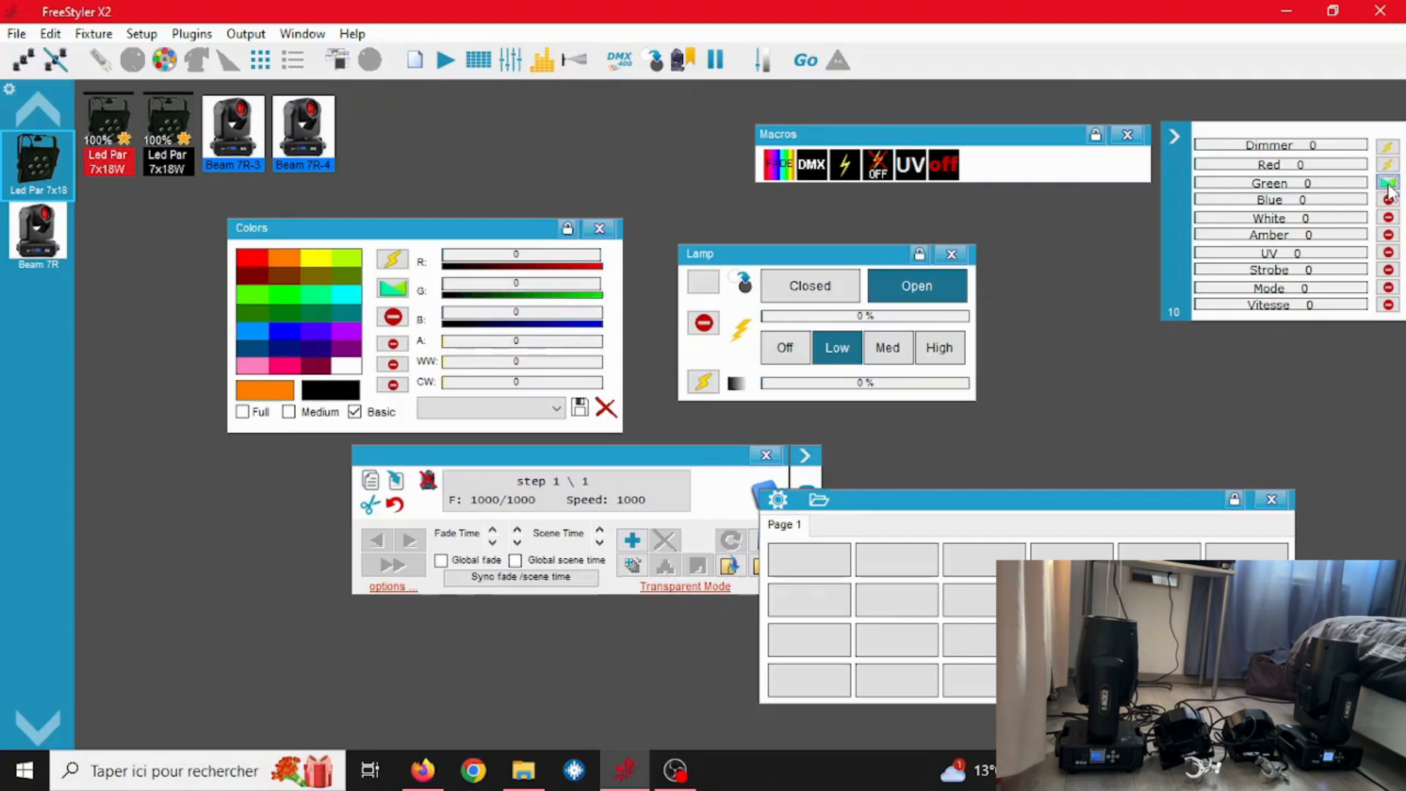
pyautogui.click(1389, 199)
pyautogui.click(1389, 218)
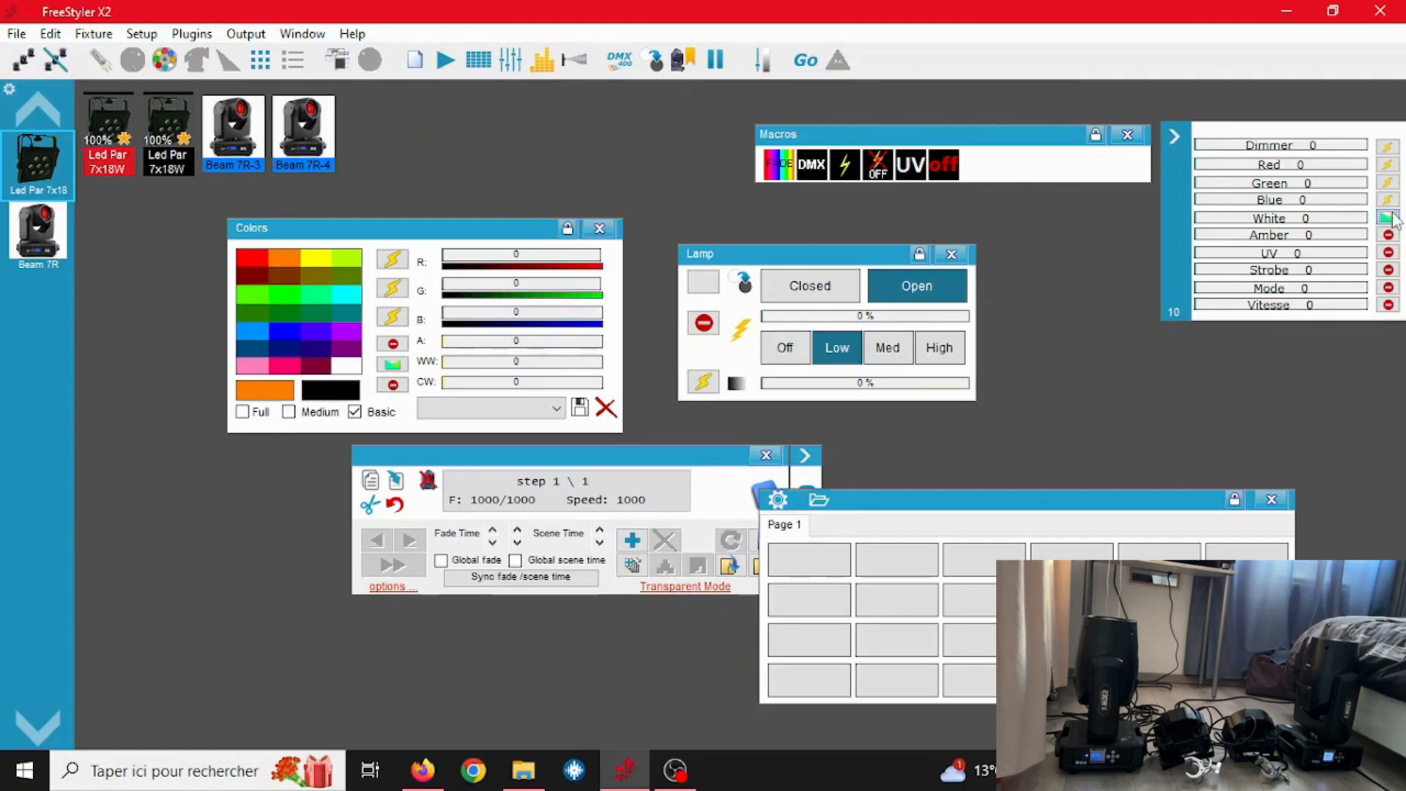
pyautogui.click(1389, 235)
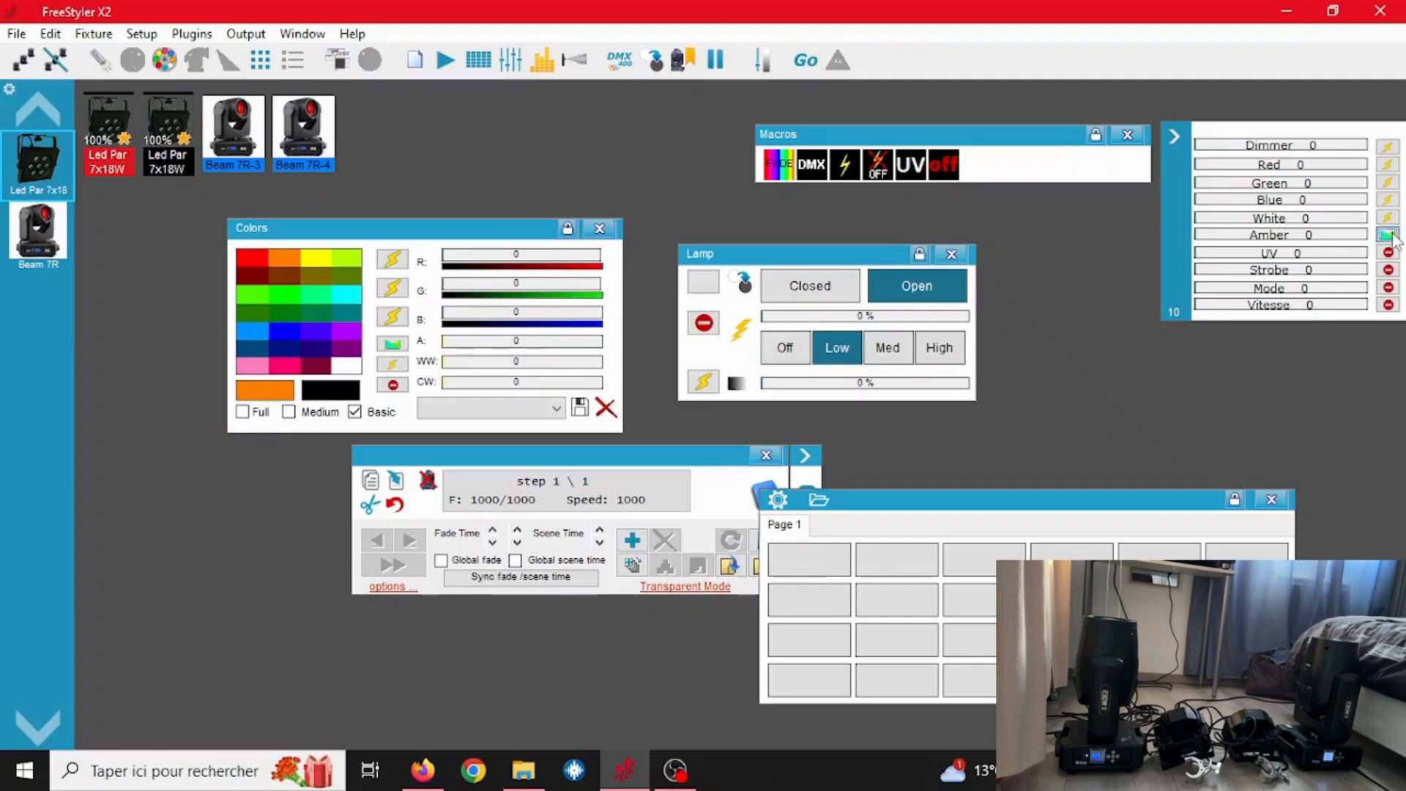
pyautogui.click(1388, 251)
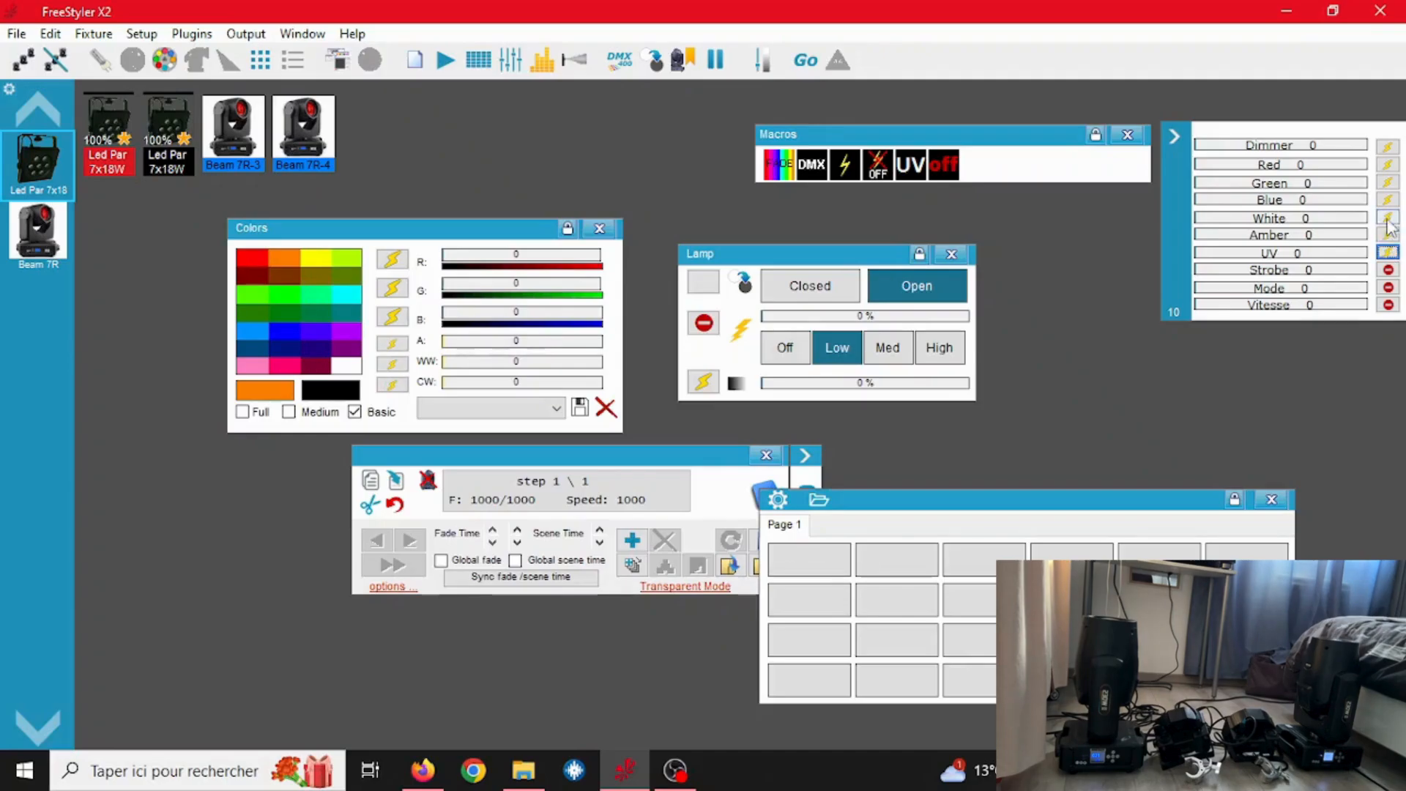
# Toggle the Dimmer channel off and back on, and set Strobe, Mode and Vitesse to the lightning-bolt mode as well.
pyautogui.click(1388, 148)
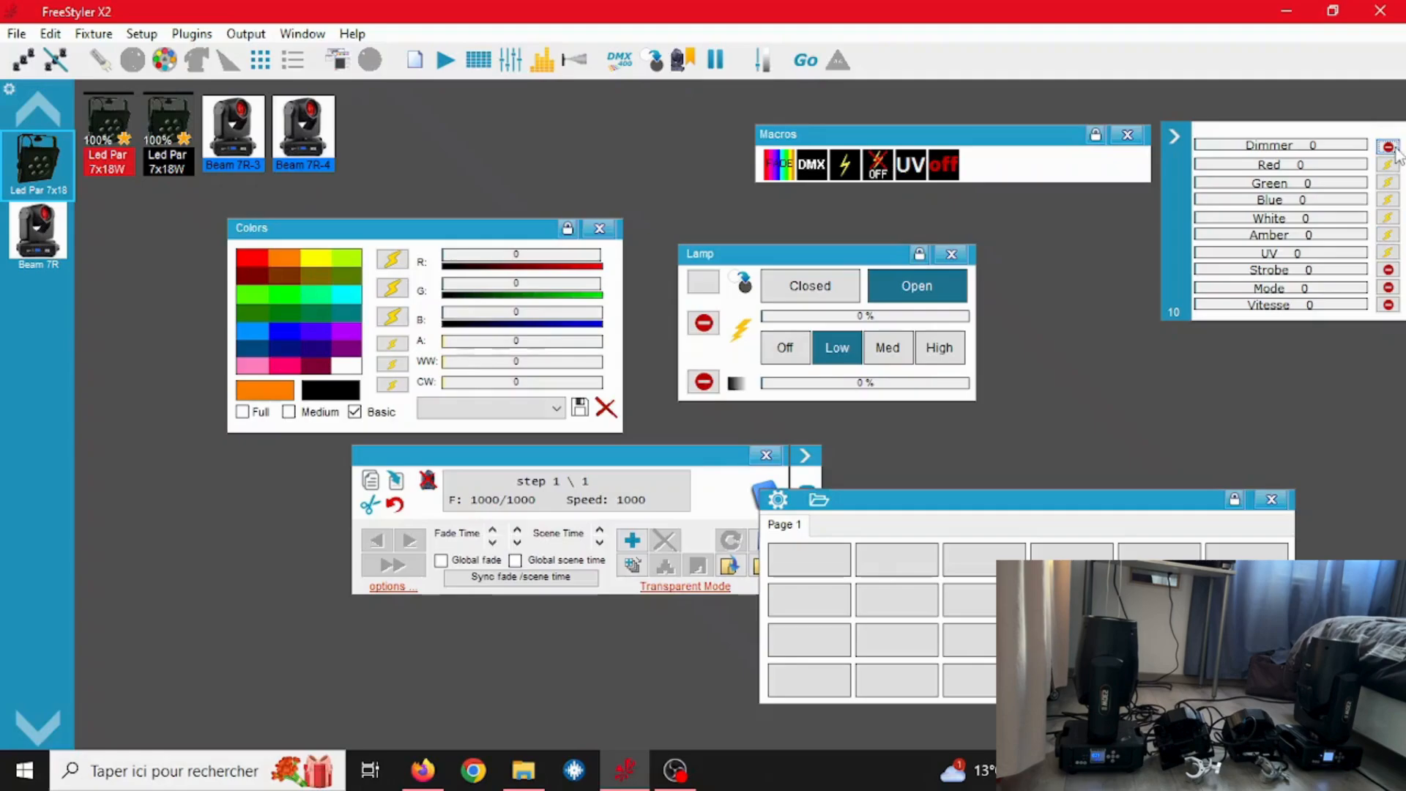
pyautogui.click(1389, 147)
pyautogui.click(1388, 270)
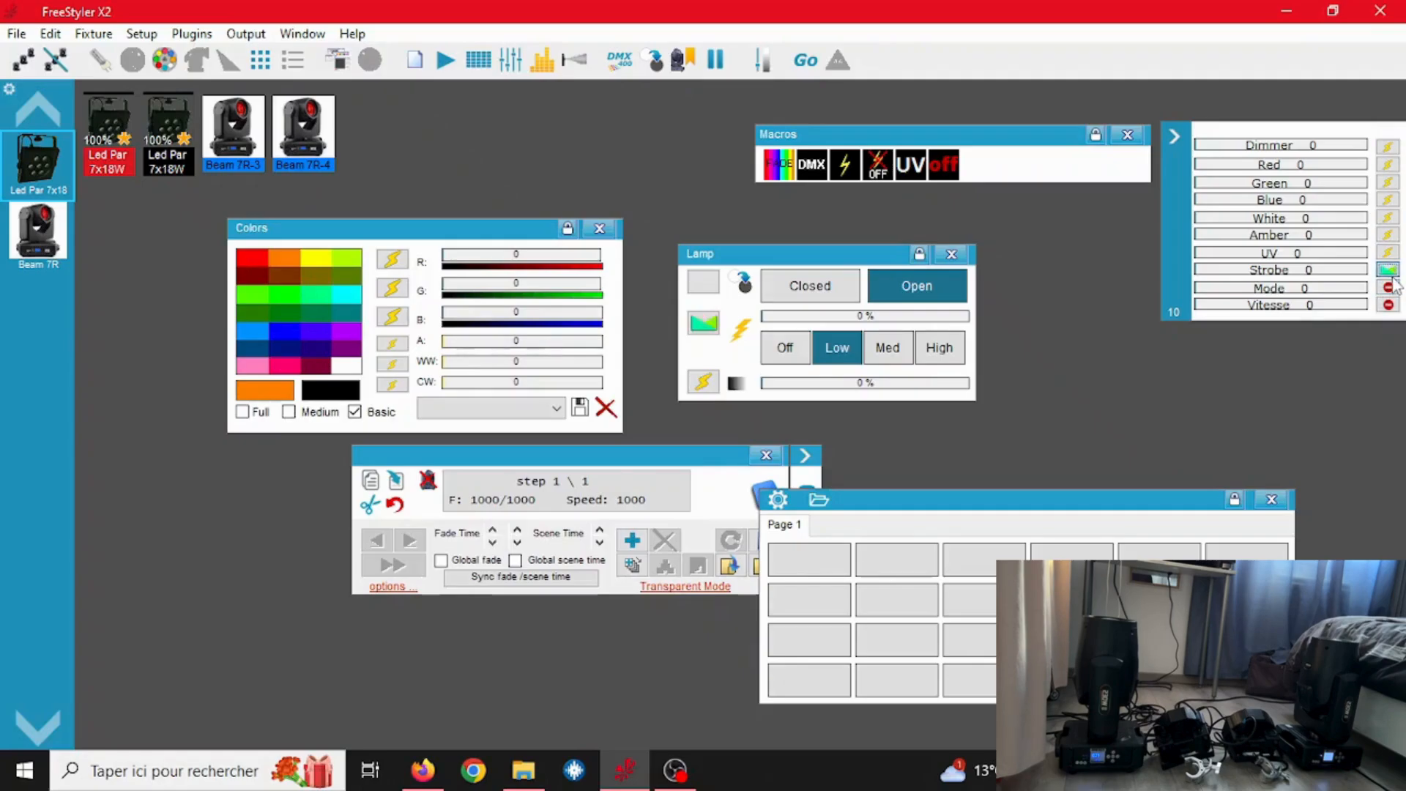
pyautogui.click(1388, 287)
pyautogui.click(1388, 305)
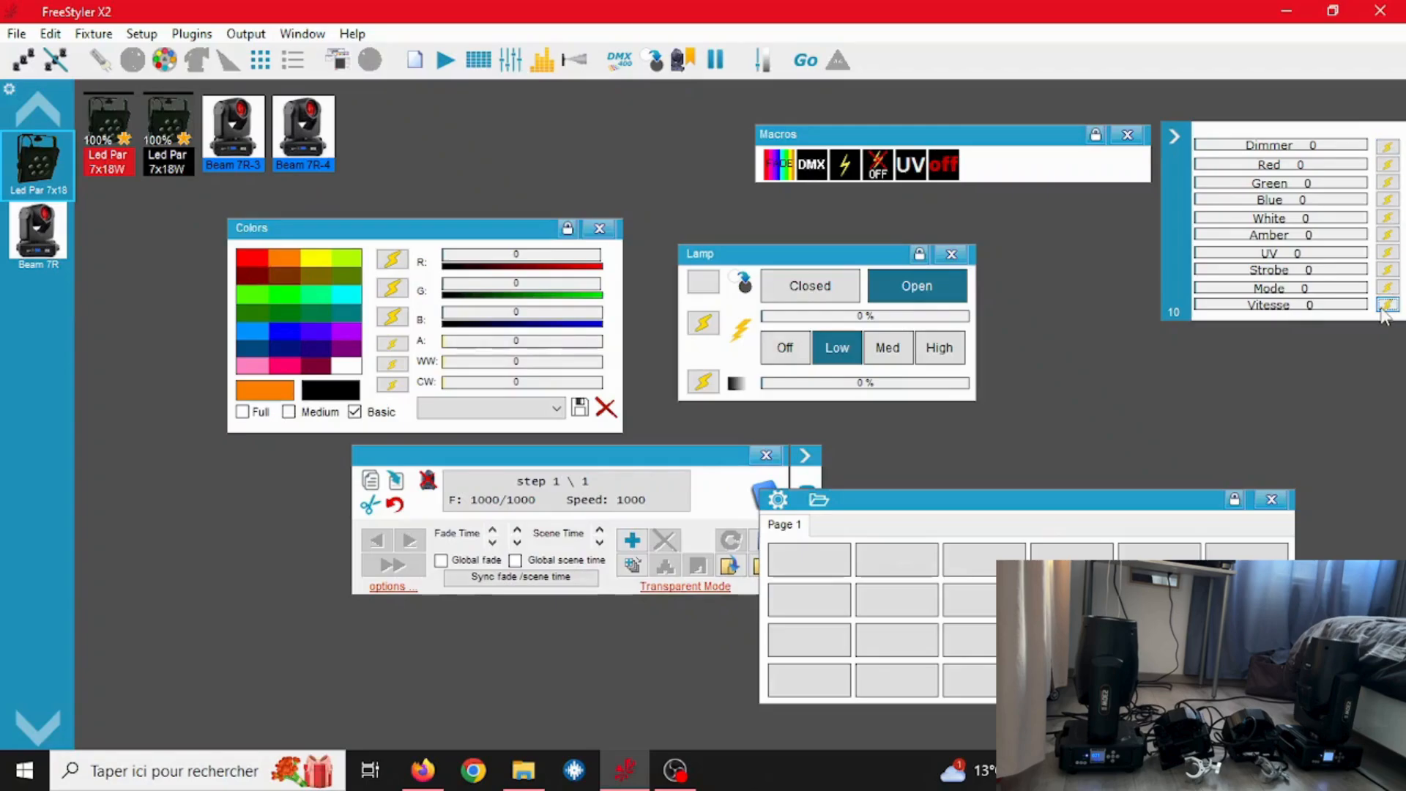
# Disable the Dimmer, Vitesse, Mode and Strobe channels in the sequence step so only the color channels are recorded.
pyautogui.click(1387, 148)
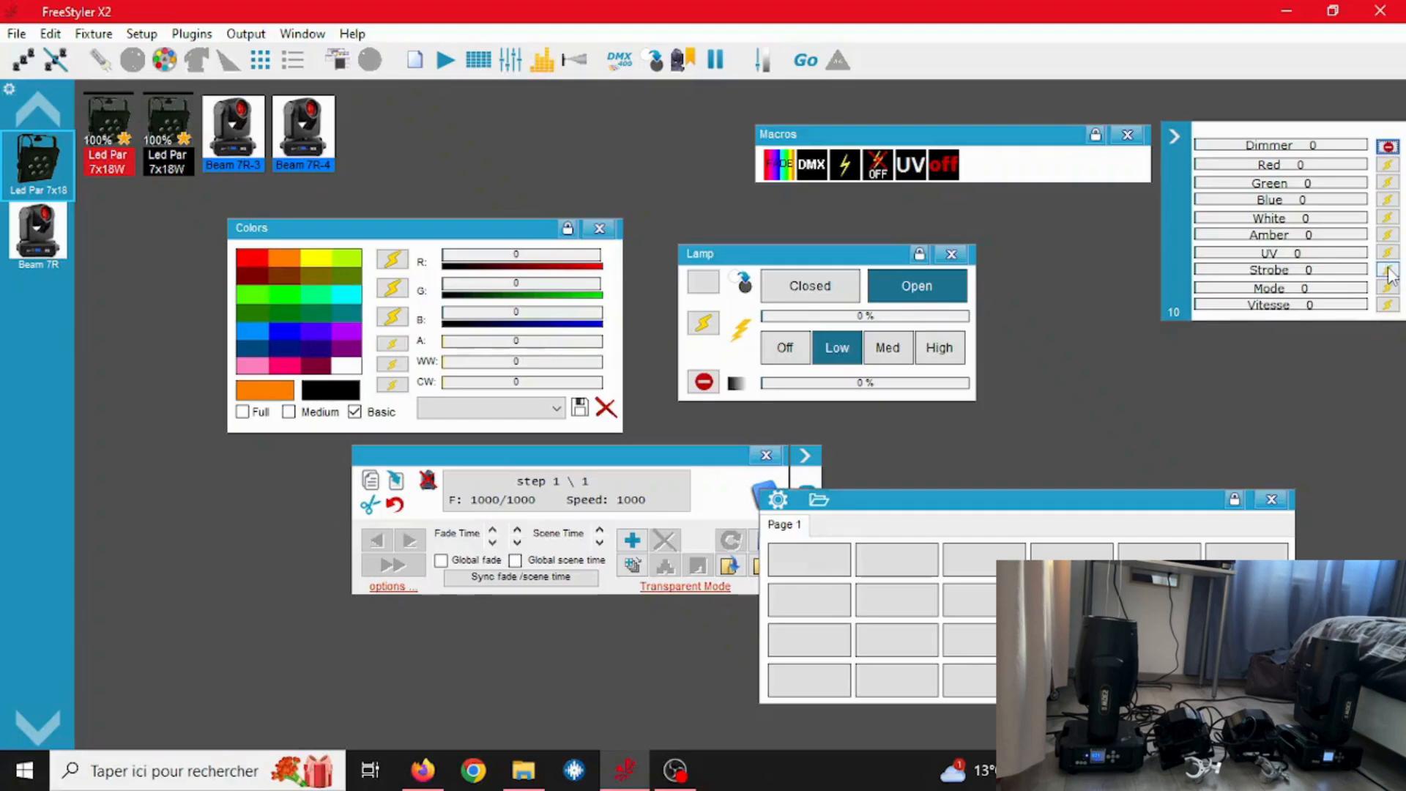
pyautogui.click(1386, 304)
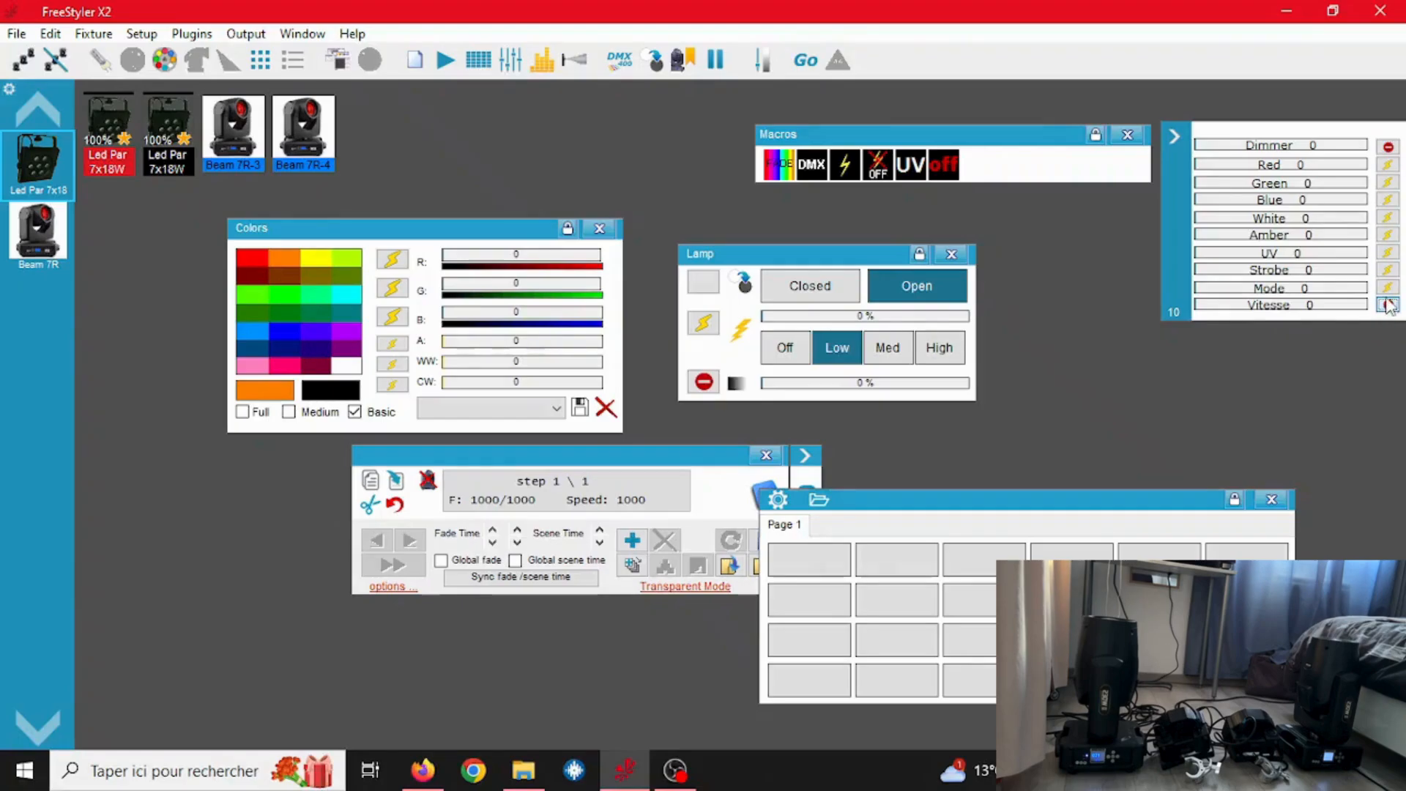
pyautogui.click(1387, 288)
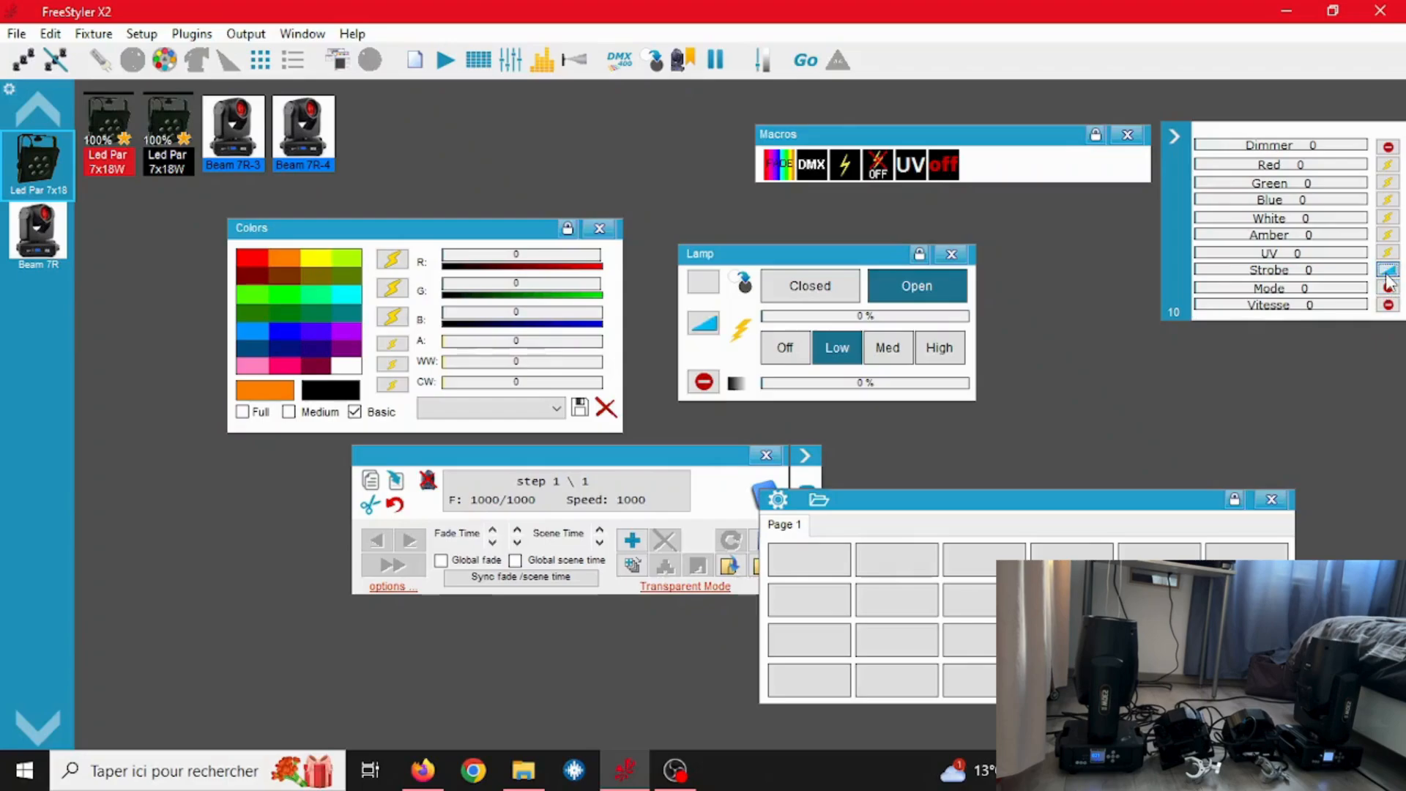
pyautogui.click(1386, 271)
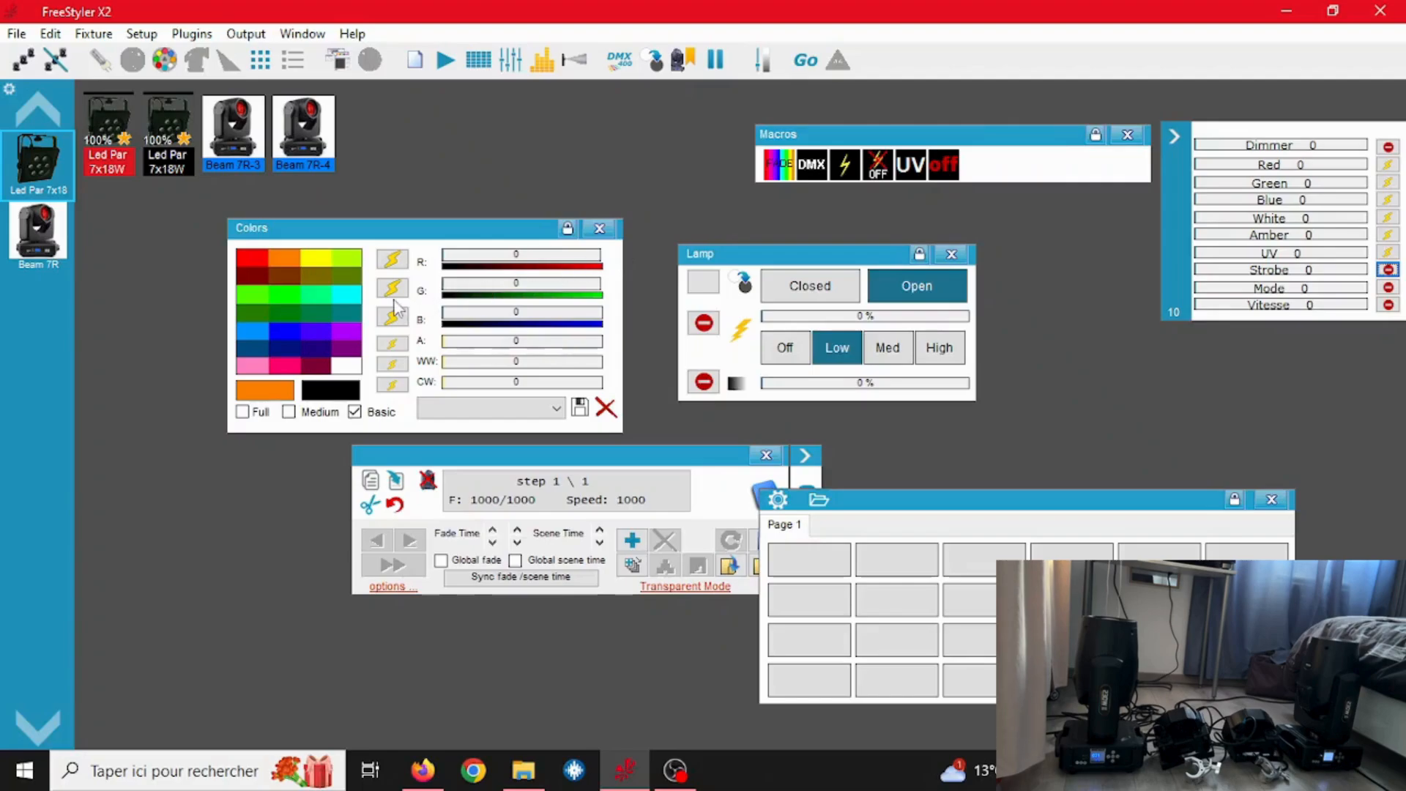
# Set the Led Par color to cyan (Green 255, Blue 255) and move the sequence editor clear of the button grid.
pyautogui.click(345, 295)
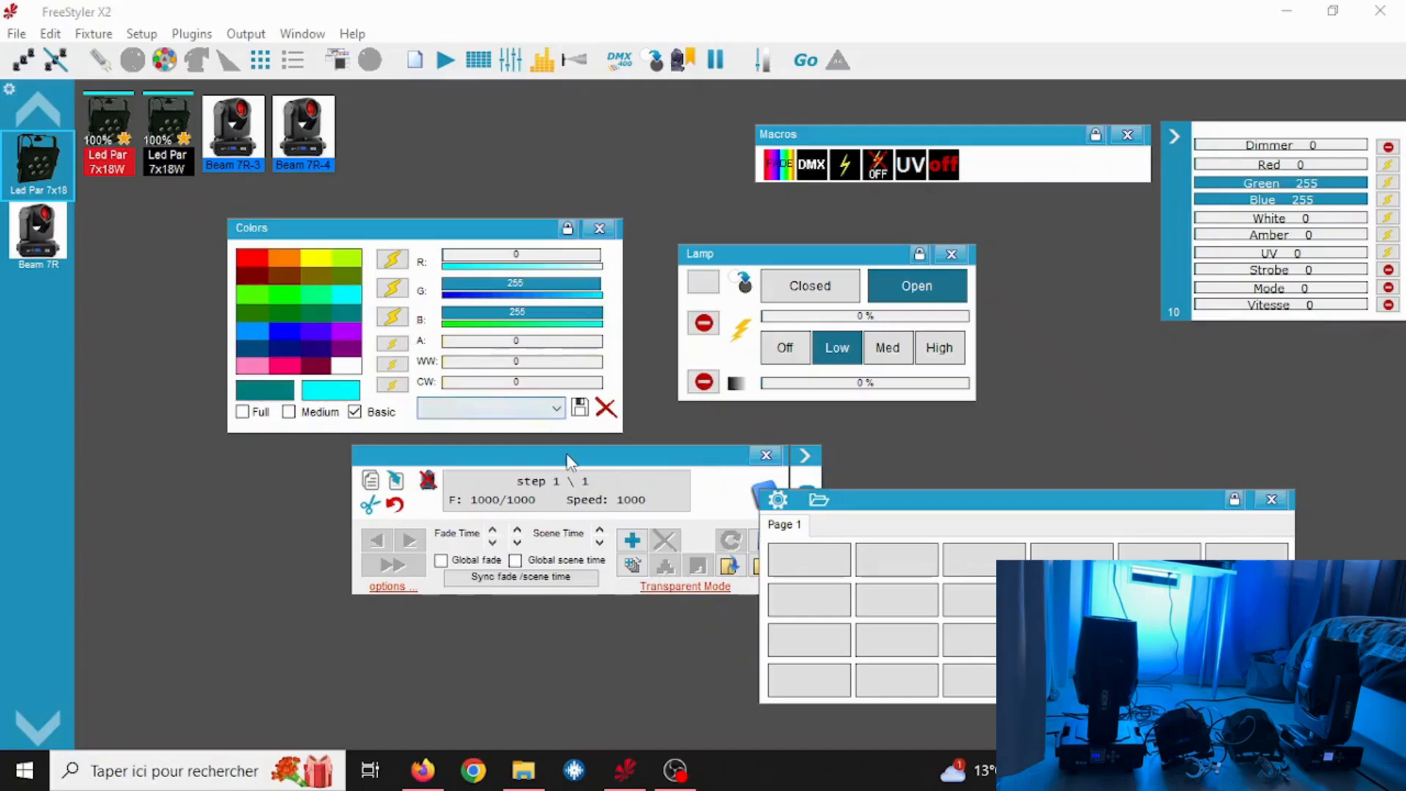
pyautogui.moveTo(558, 461); pyautogui.dragTo(483, 458)
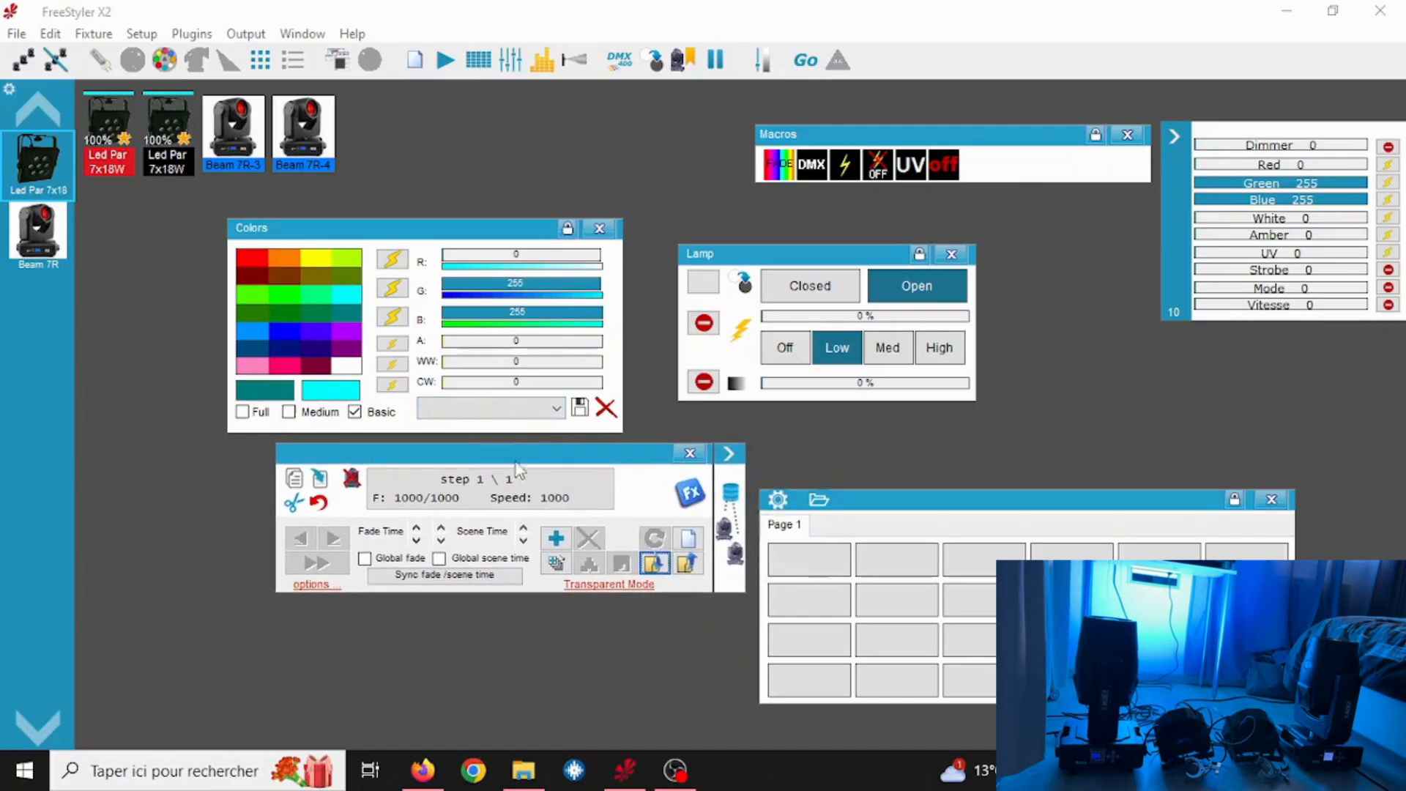
# Save the sequence as CYAN, add it to the Page 1 buttons, and return to the sequence editor.
pyautogui.click(649, 564)
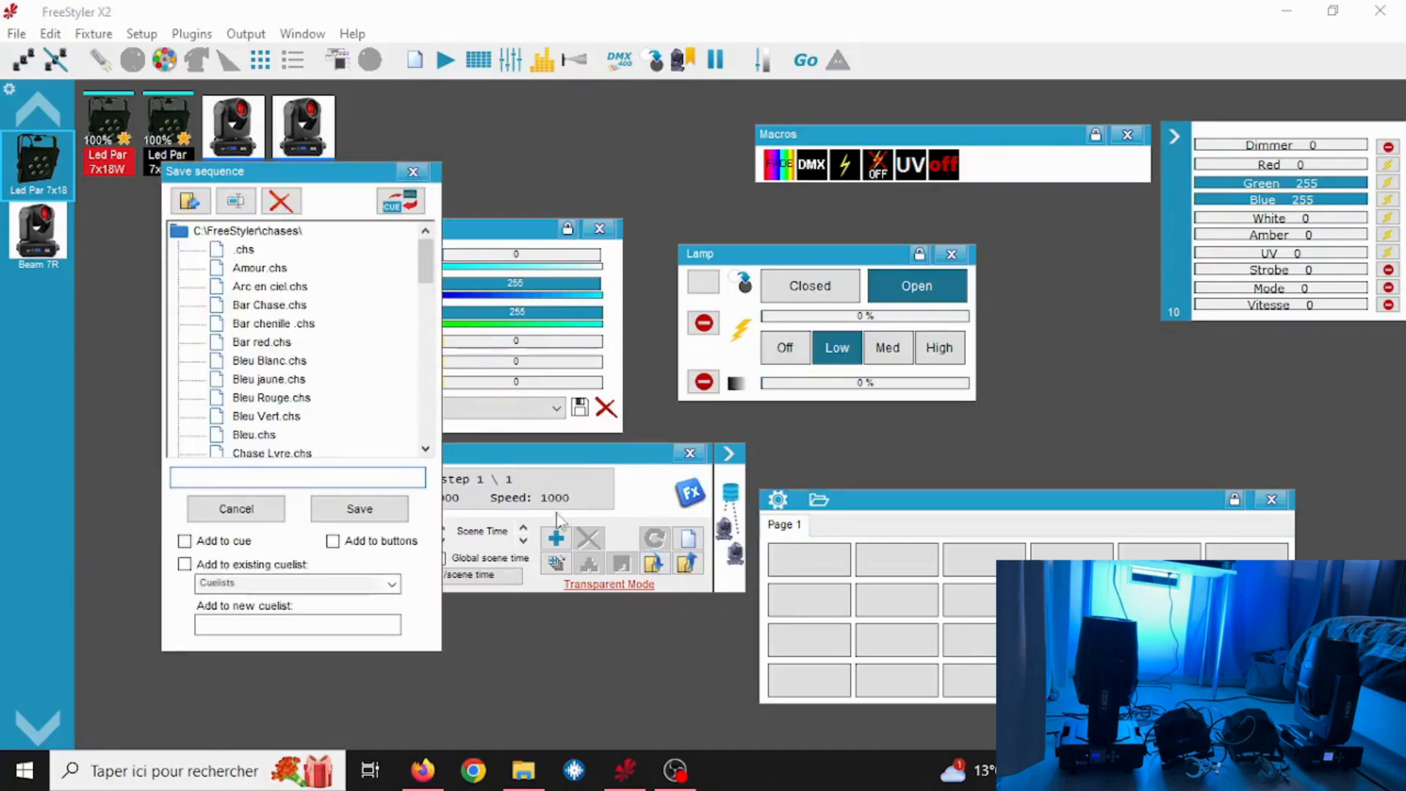
pyautogui.scroll(-5, 329, 403)
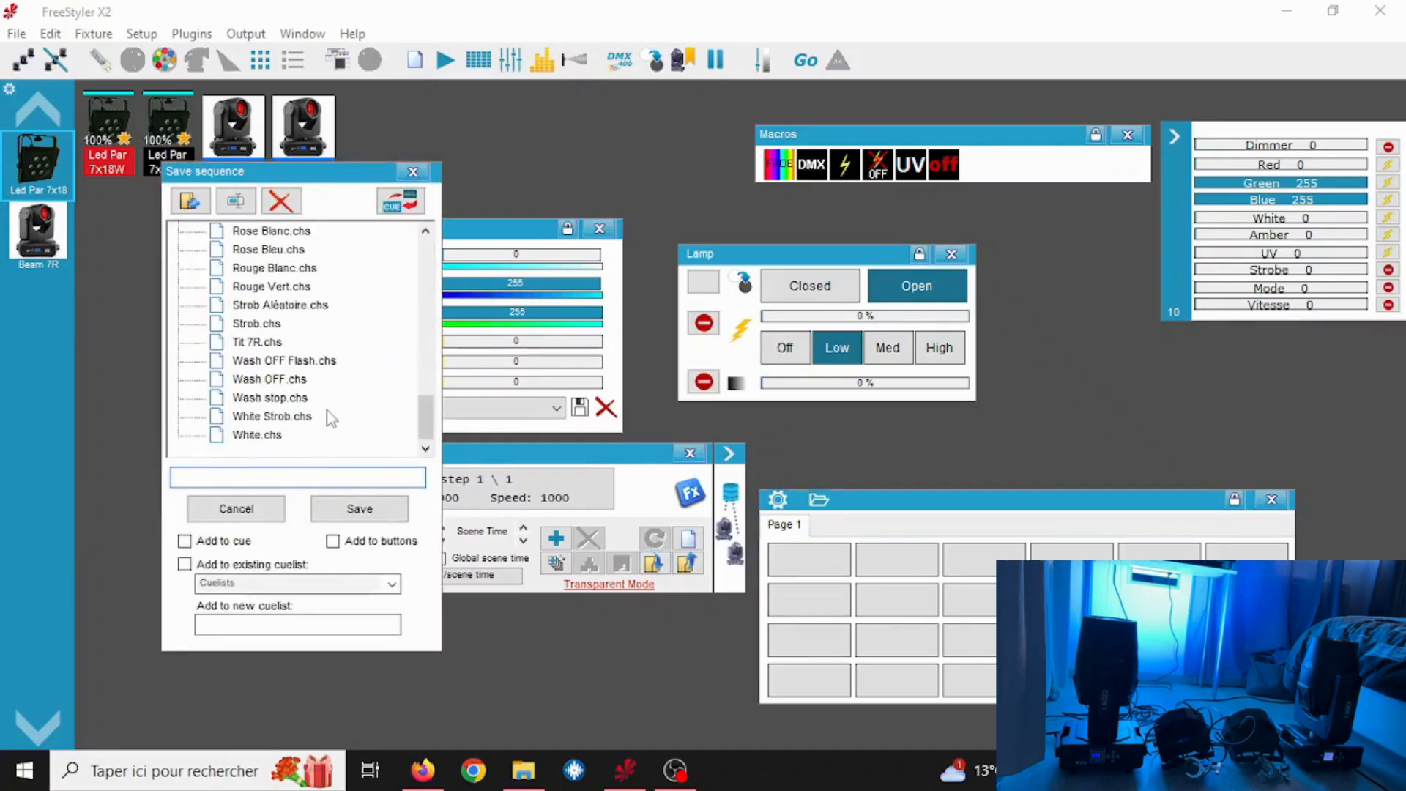
pyautogui.scroll(5, 331, 418)
pyautogui.scroll(-5, 330, 418)
pyautogui.scroll(5, 330, 418)
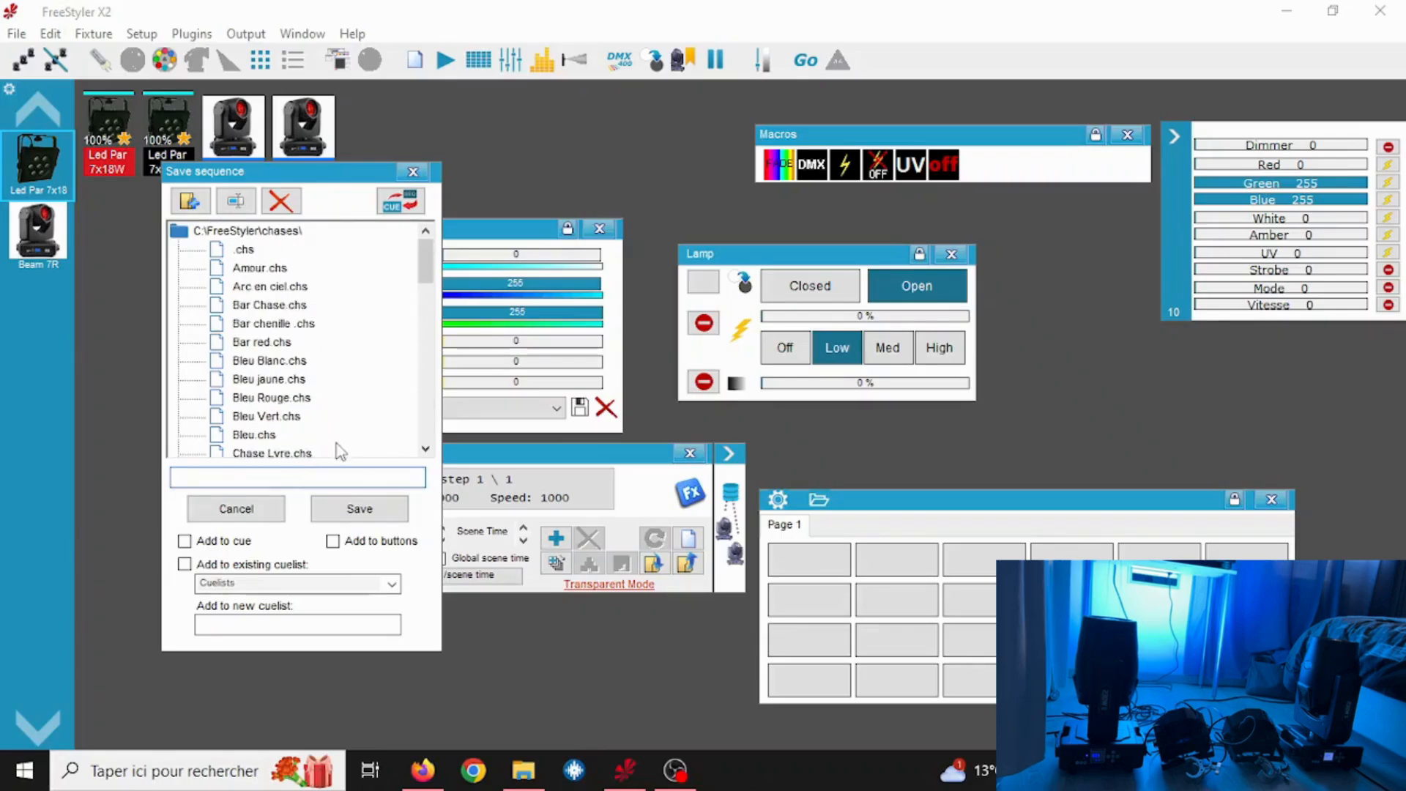
pyautogui.write('CYAN.chs')
pyautogui.click(332, 516)
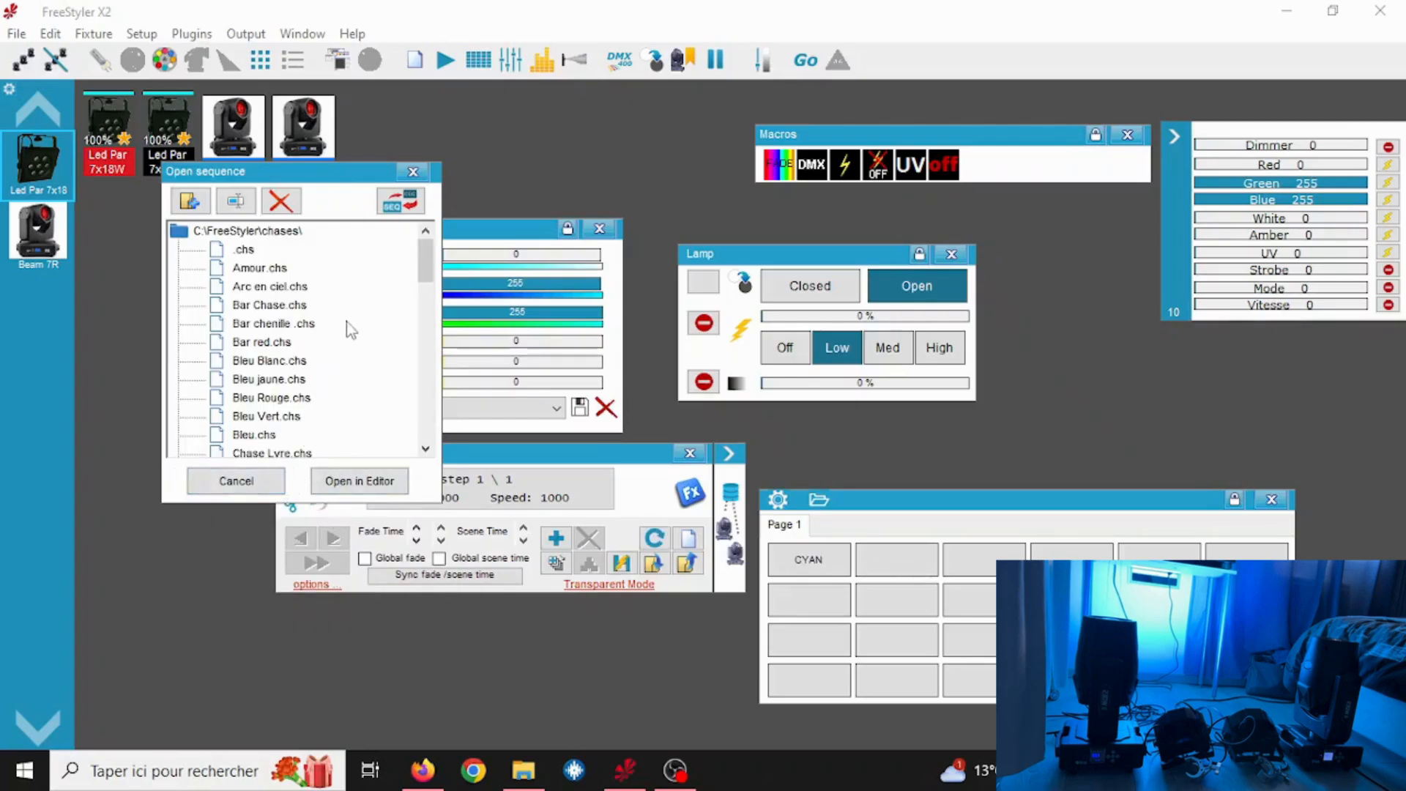
pyautogui.click(413, 175)
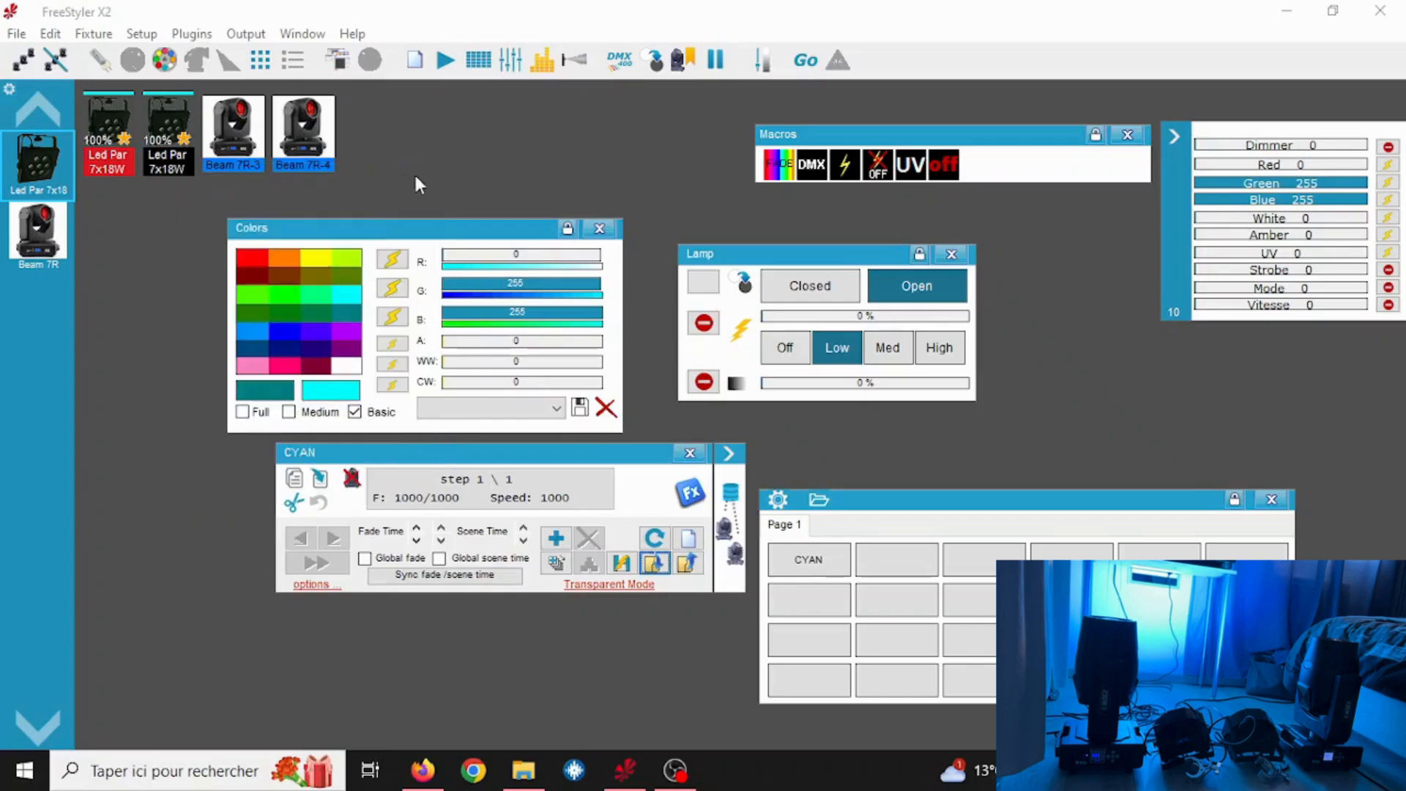
# Close the CYAN sequence editor, set the Led Par fixtures to red (Red 255) and open their lamps.
pyautogui.click(688, 452)
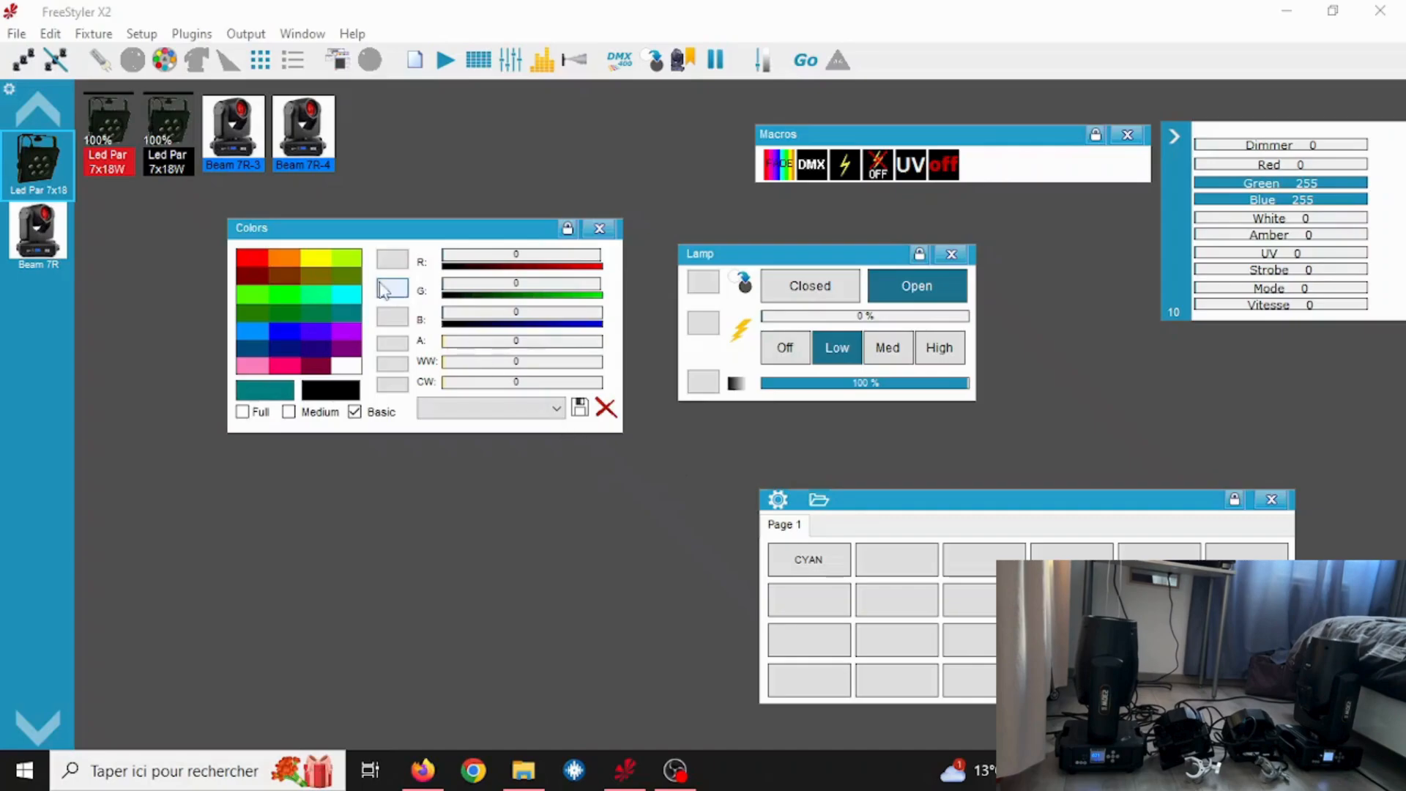
pyautogui.click(253, 258)
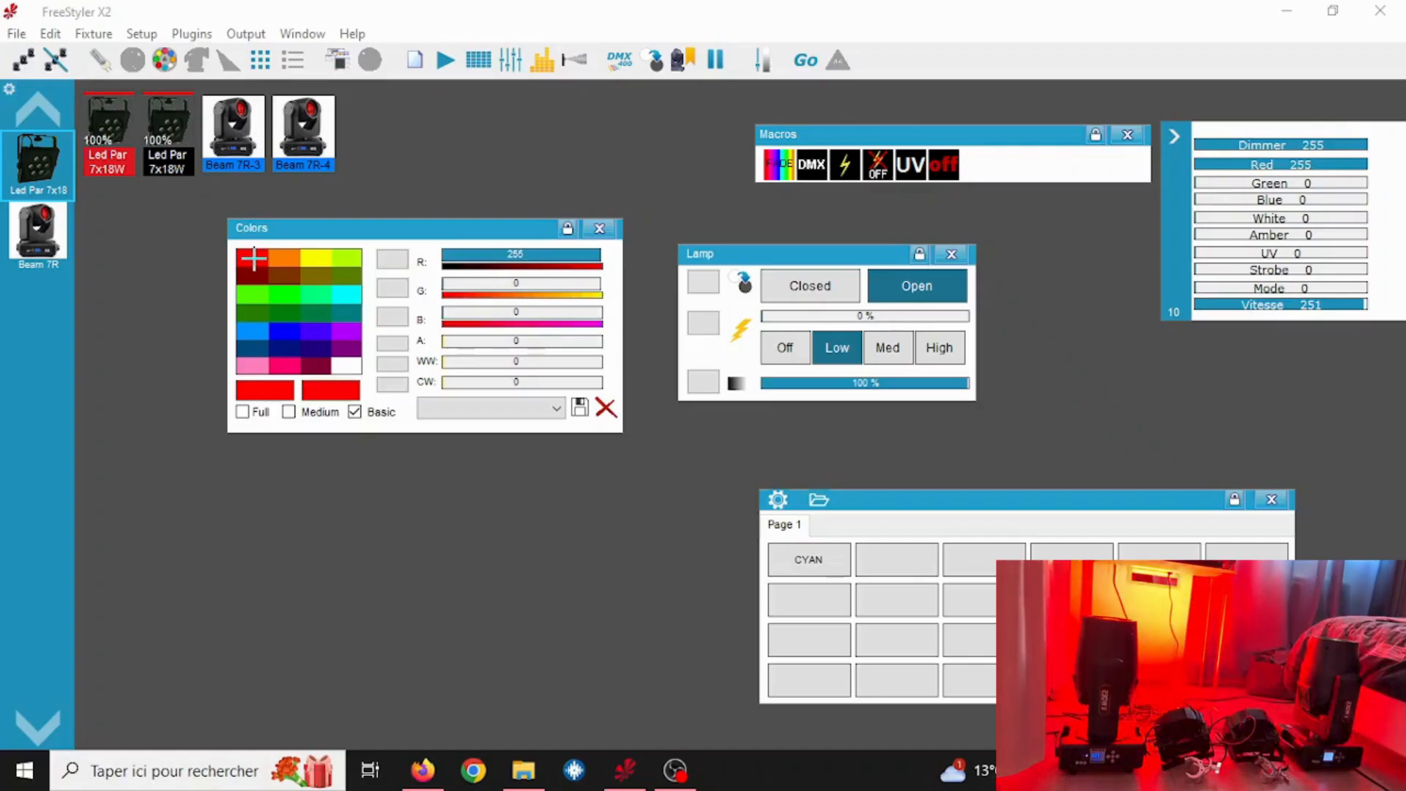
pyautogui.click(926, 284)
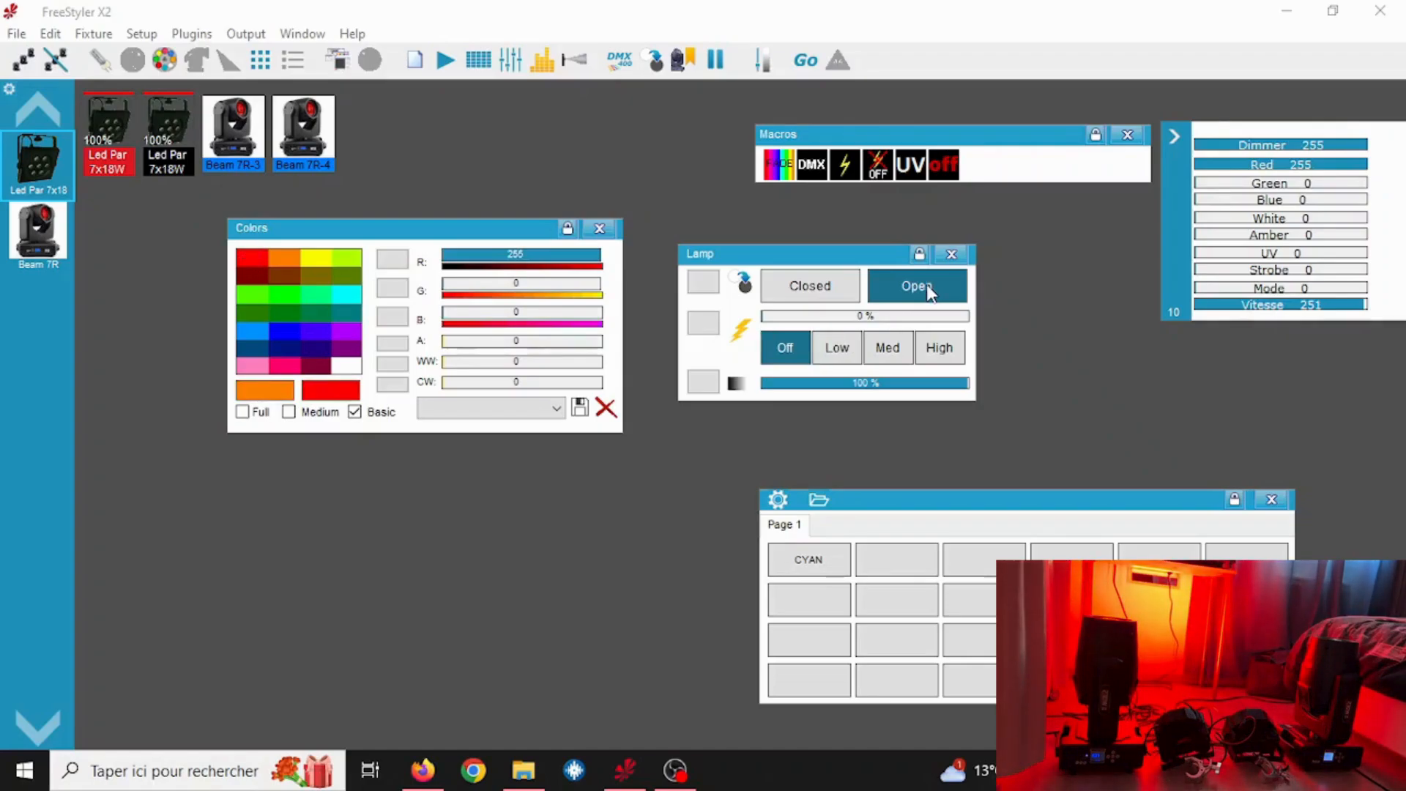
# Test the CYAN sequence while turning the strobe macro on and off, and stop the sequence.
pyautogui.click(839, 174)
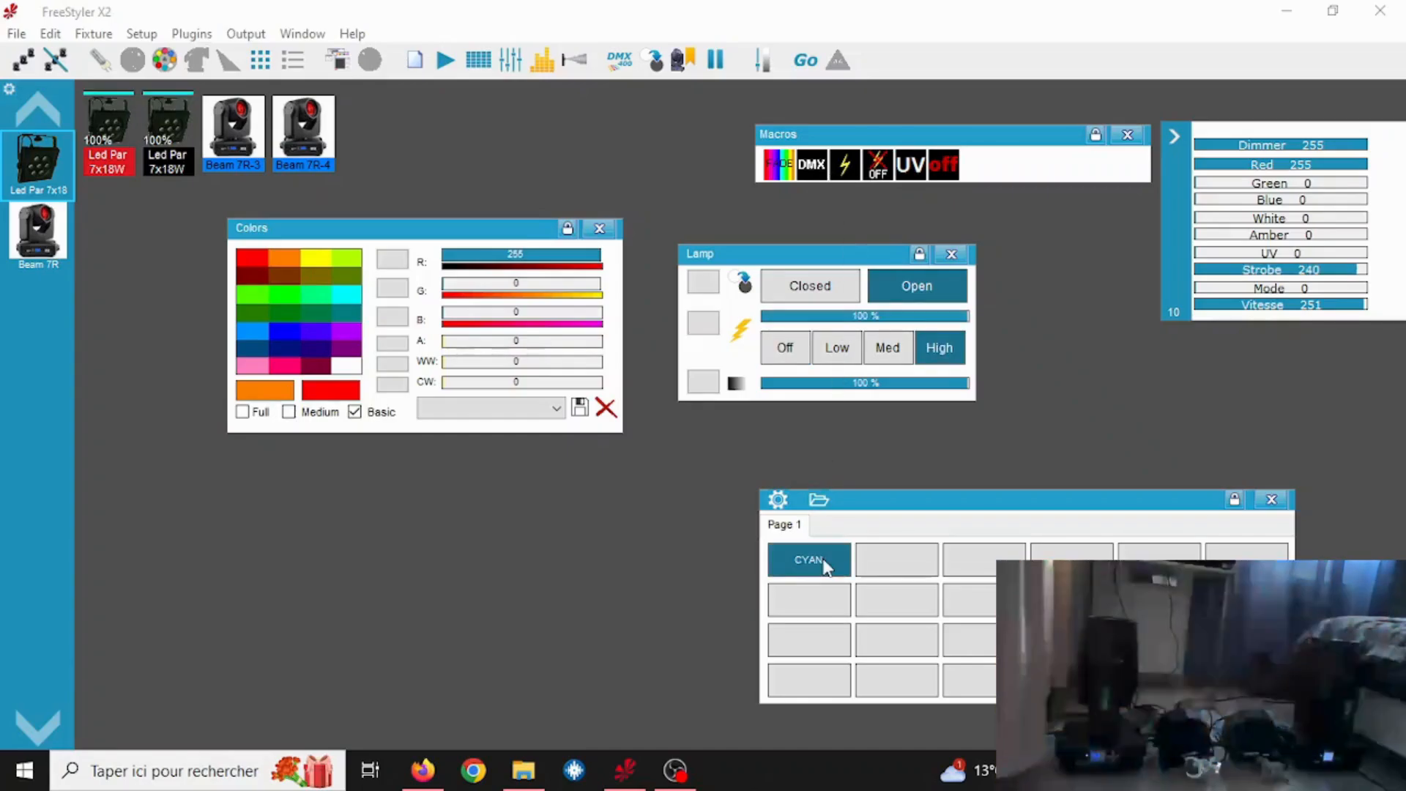
pyautogui.click(876, 169)
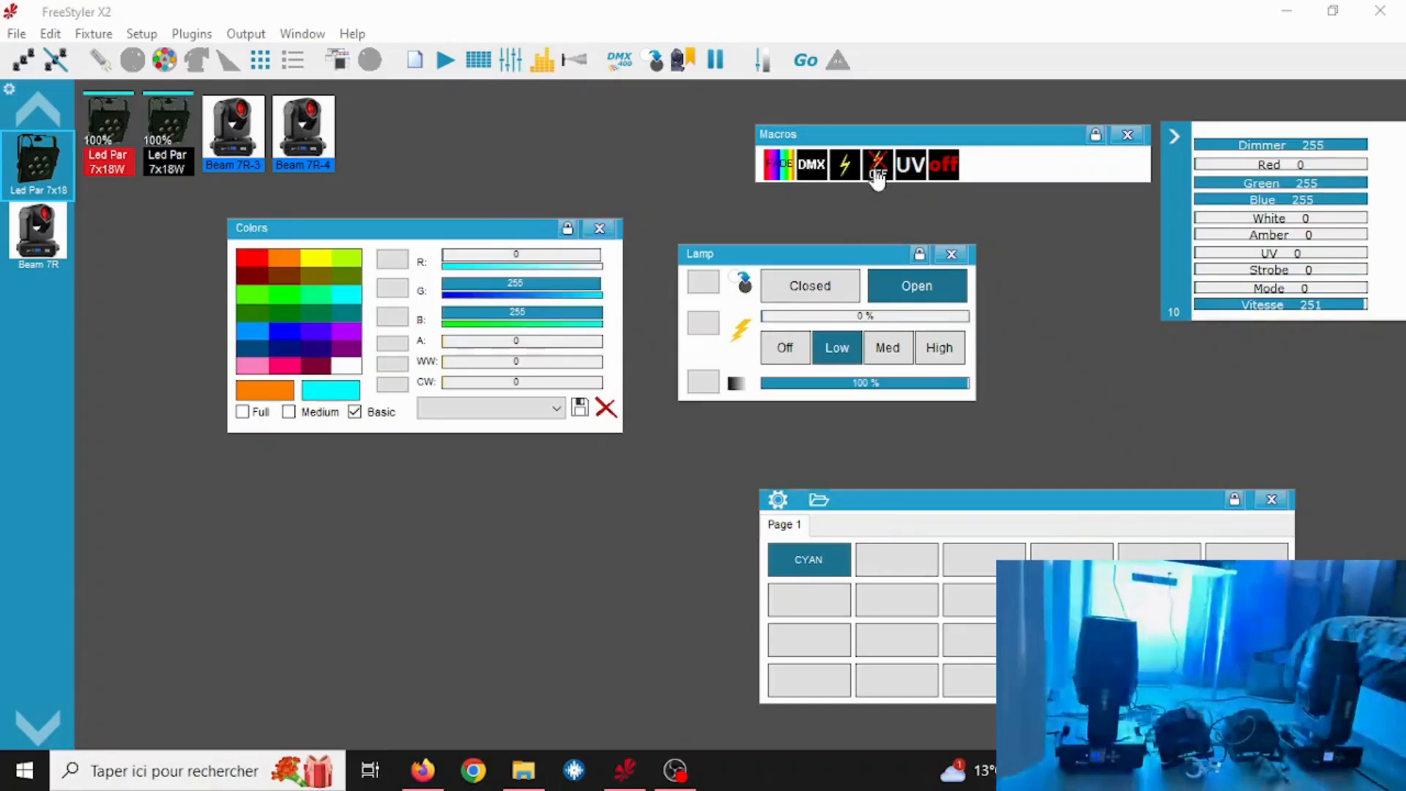
pyautogui.click(828, 571)
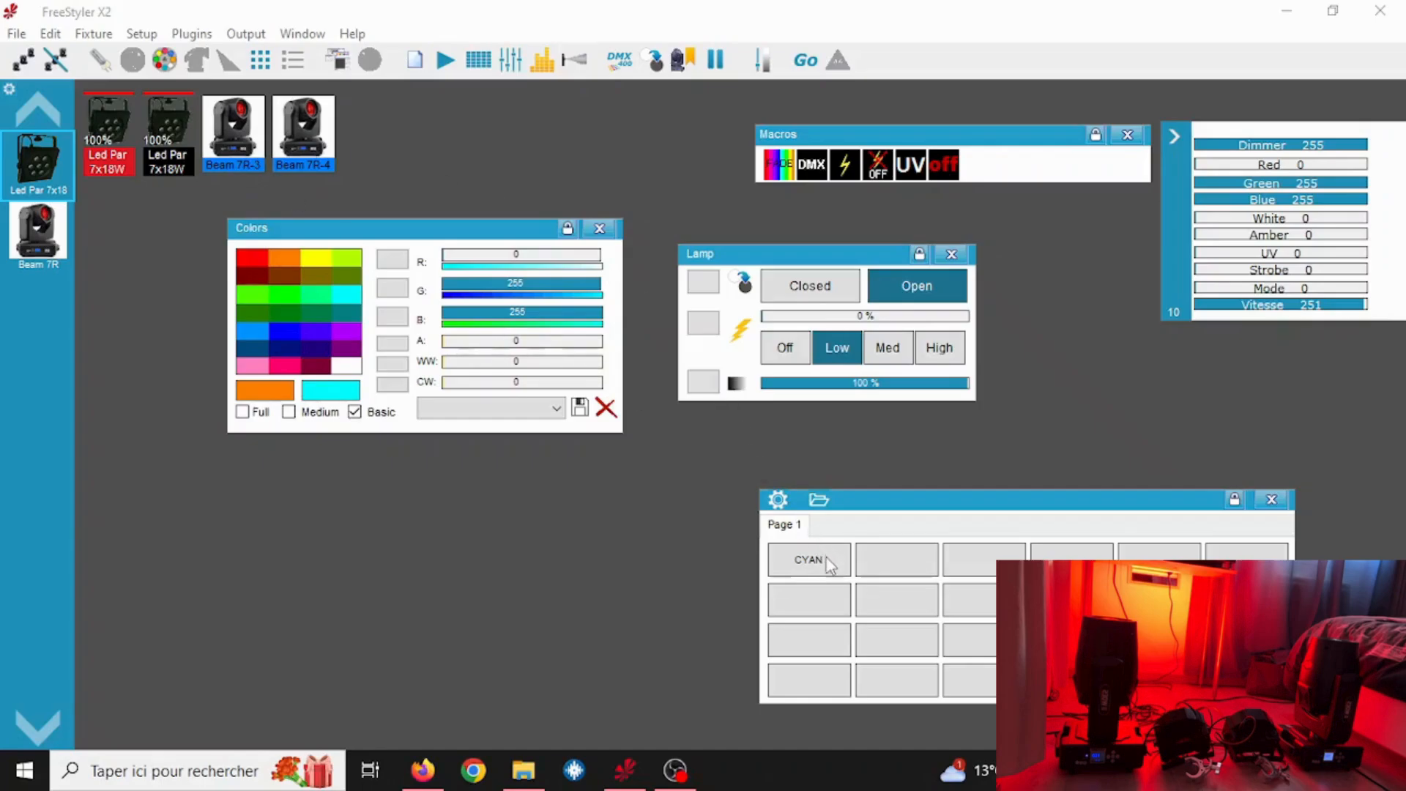
# Reopen the CYAN sequence for editing, enable its Strobe channel at 245, and quick-save it.
pyautogui.rightClick(829, 565)
pyautogui.click(848, 572)
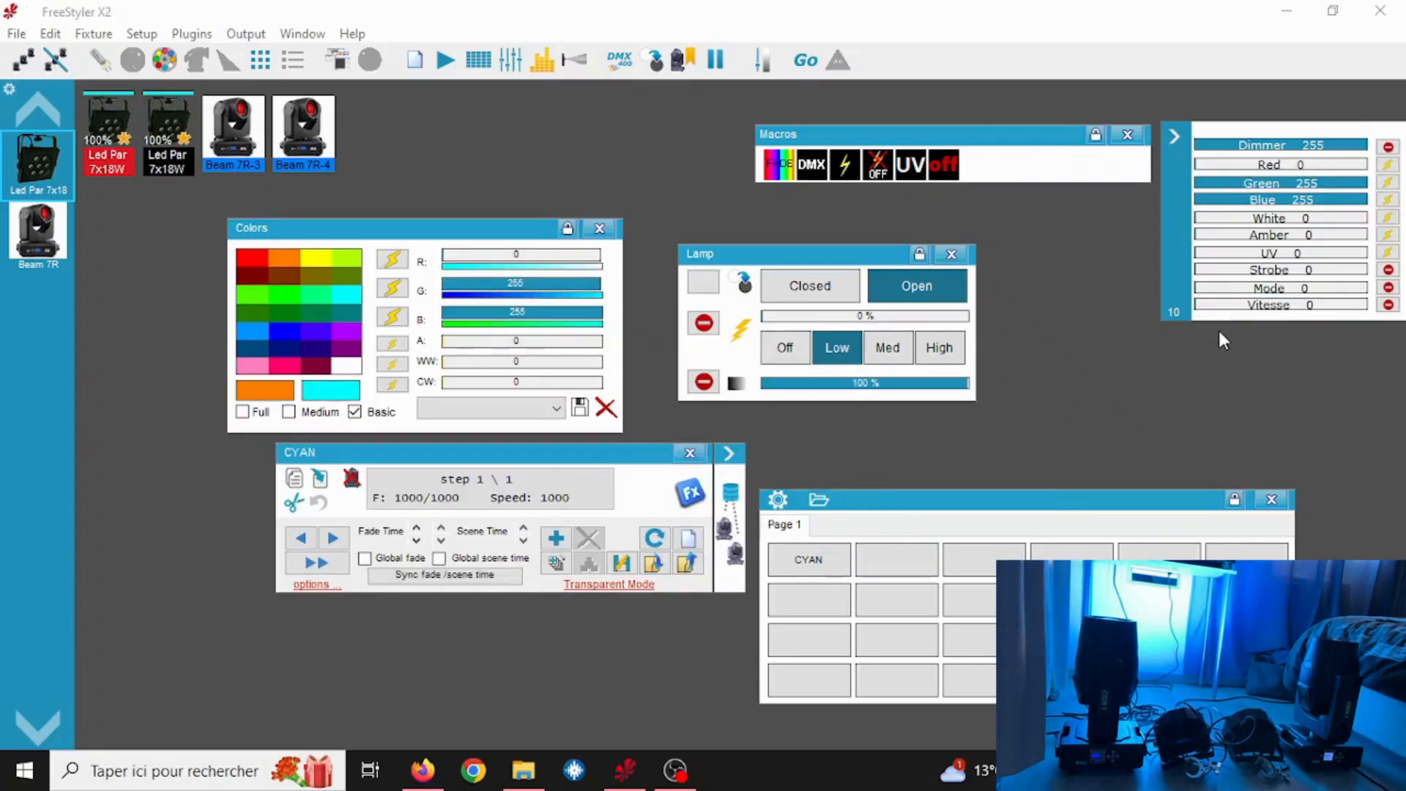
pyautogui.click(1388, 271)
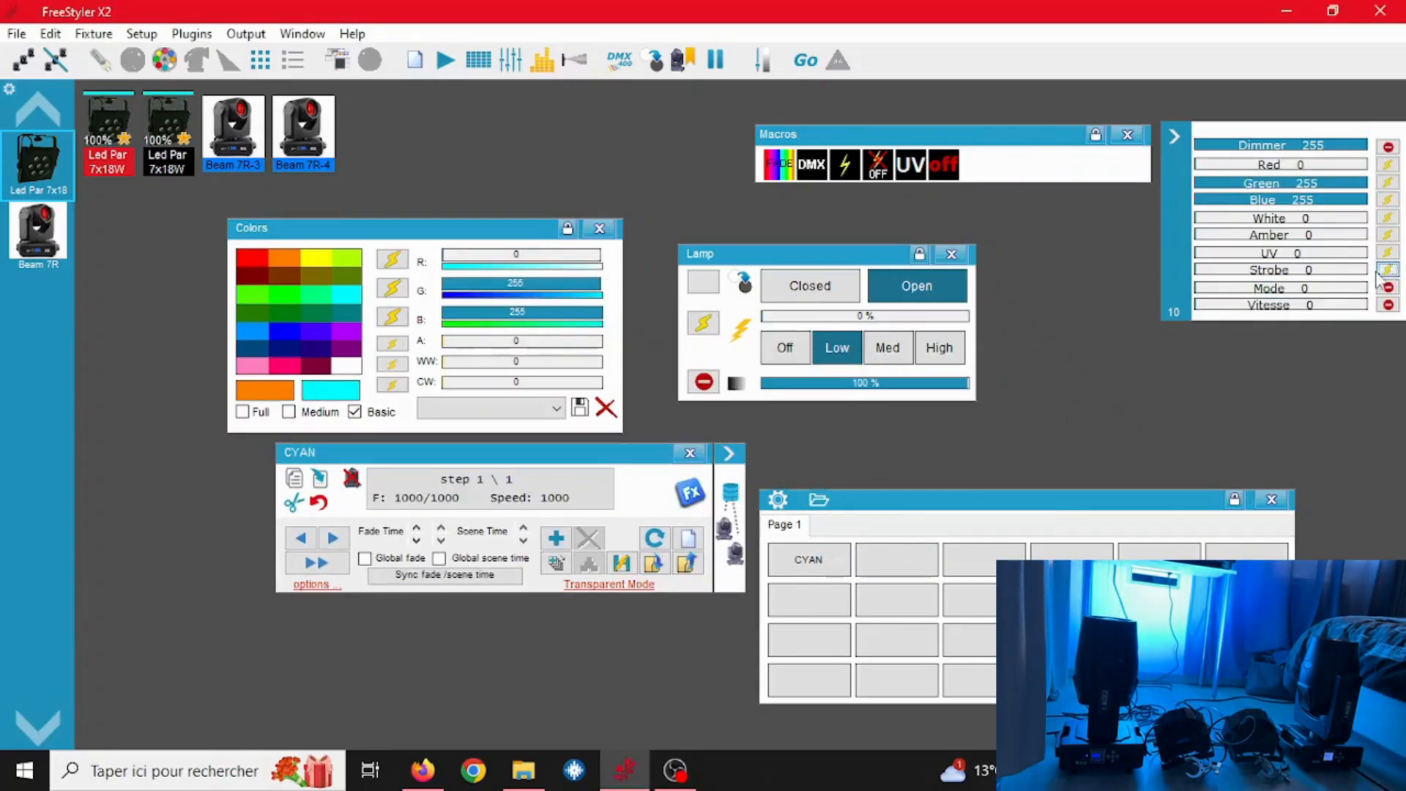
pyautogui.click(1364, 271)
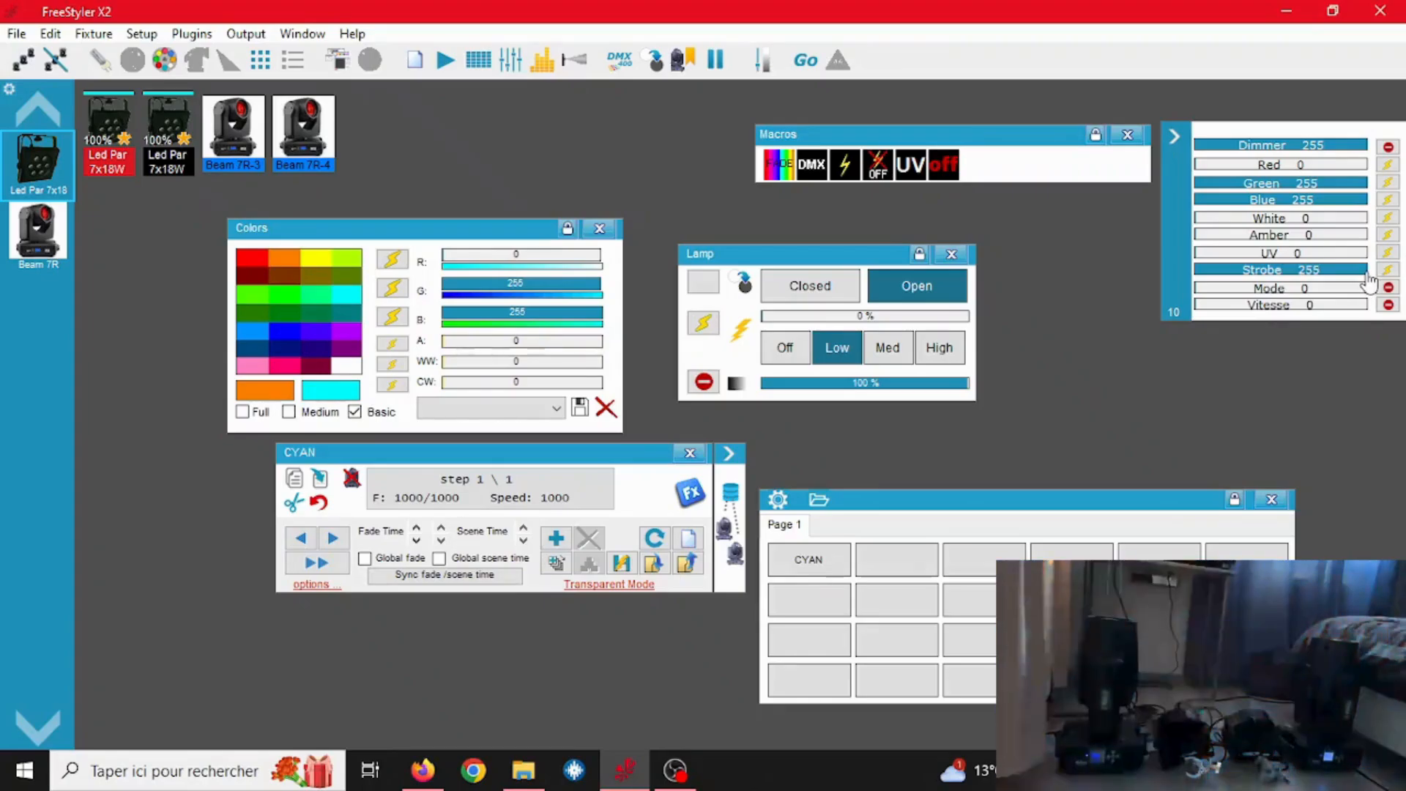
pyautogui.moveTo(1366, 273); pyautogui.dragTo(1360, 270)
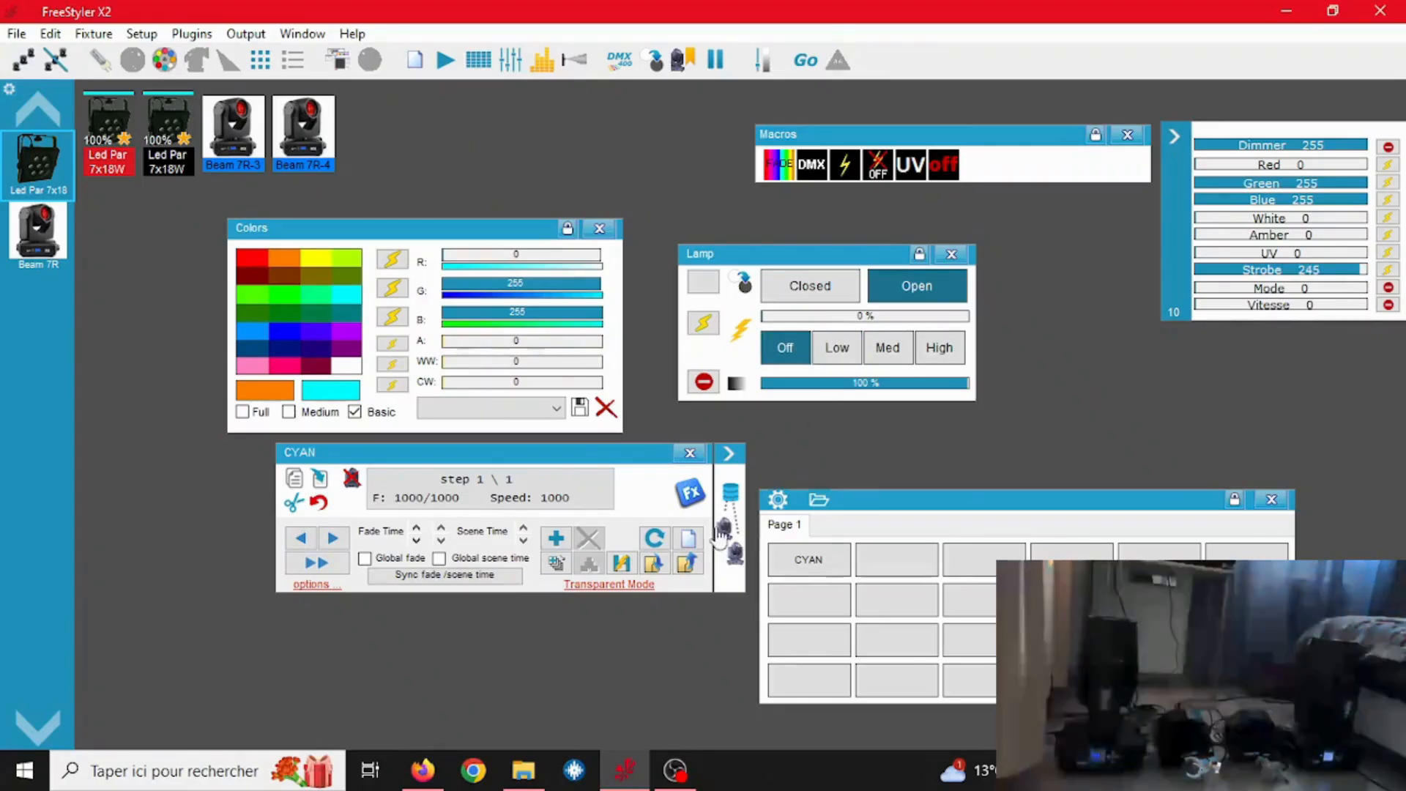
pyautogui.click(630, 567)
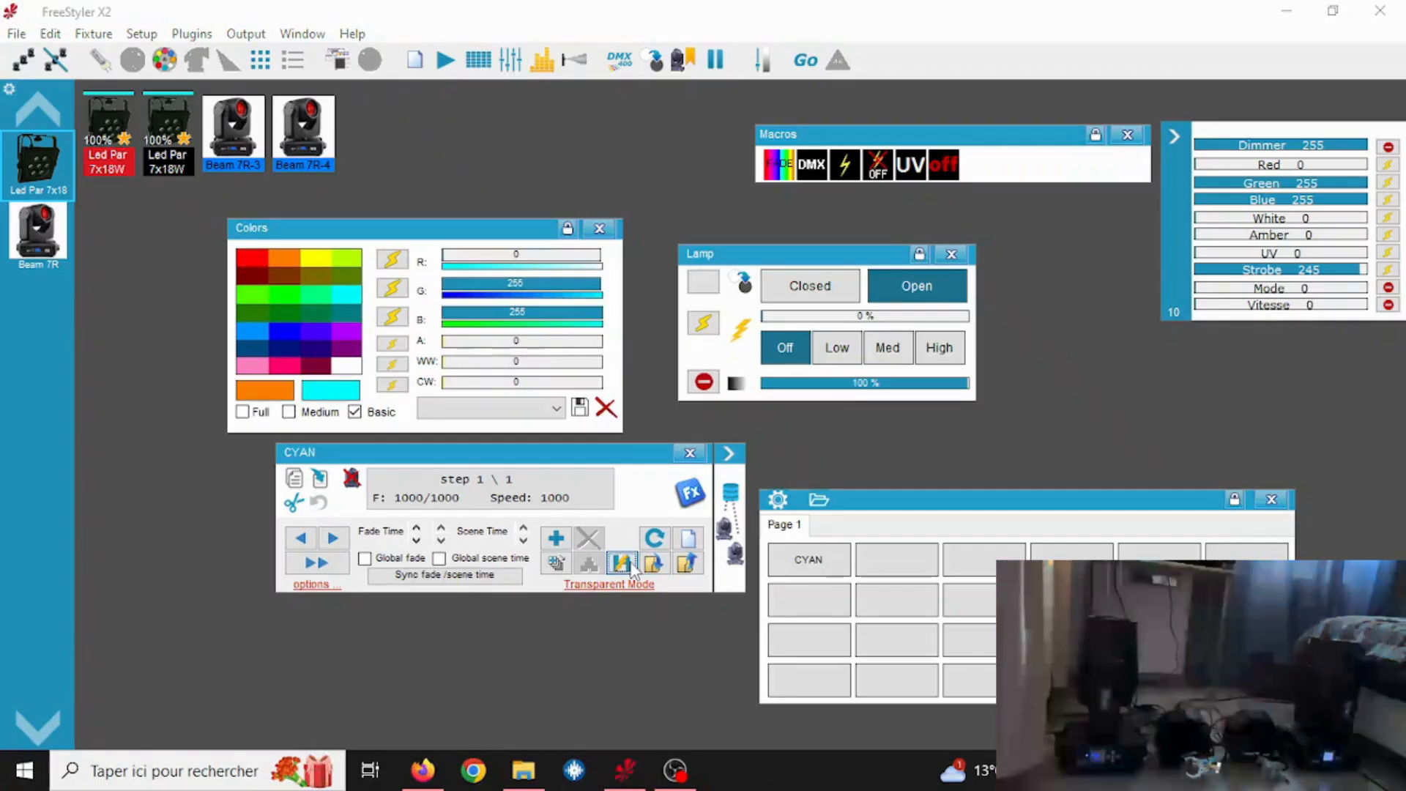
# Close the sequence editor and test-run the CYAN button, stopping it again.
pyautogui.click(689, 453)
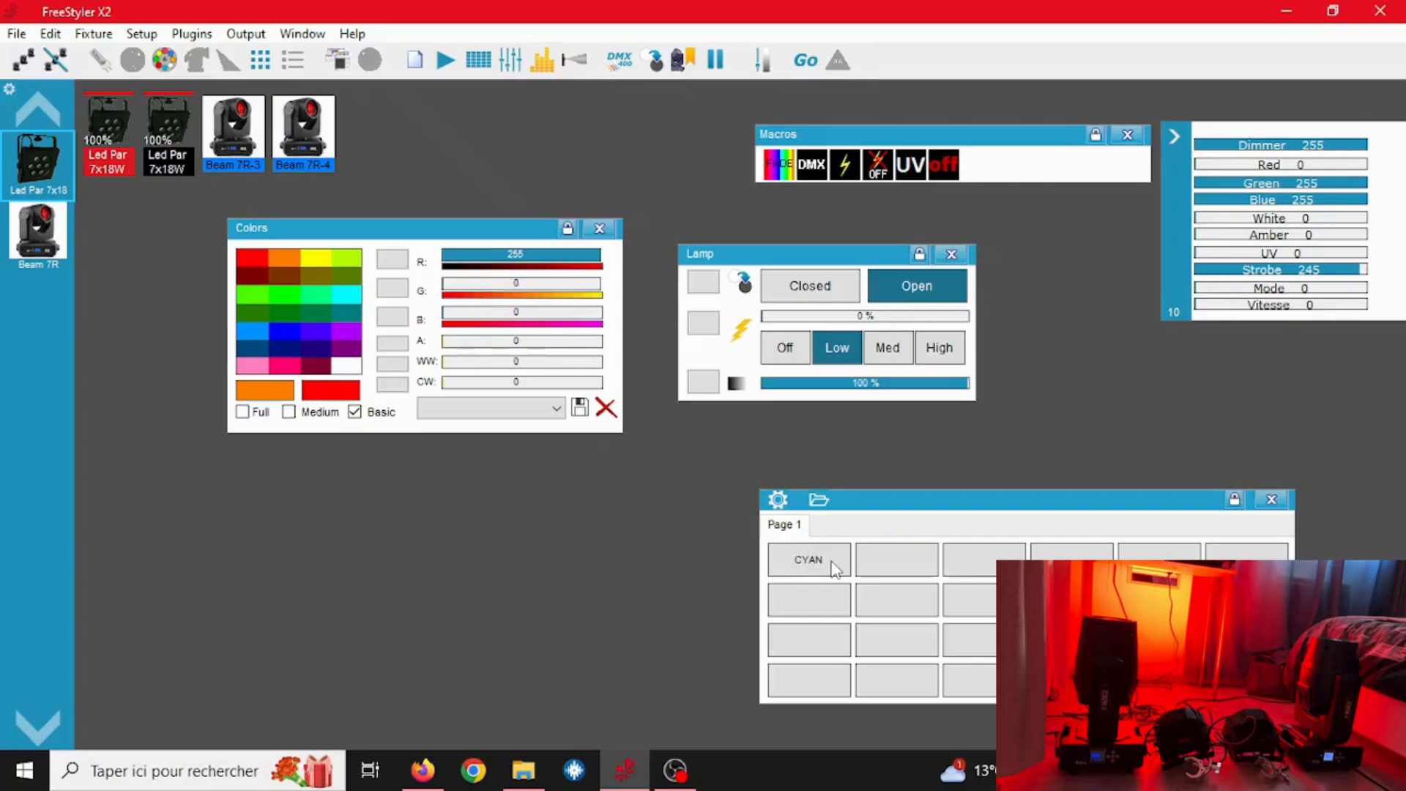
pyautogui.click(808, 560)
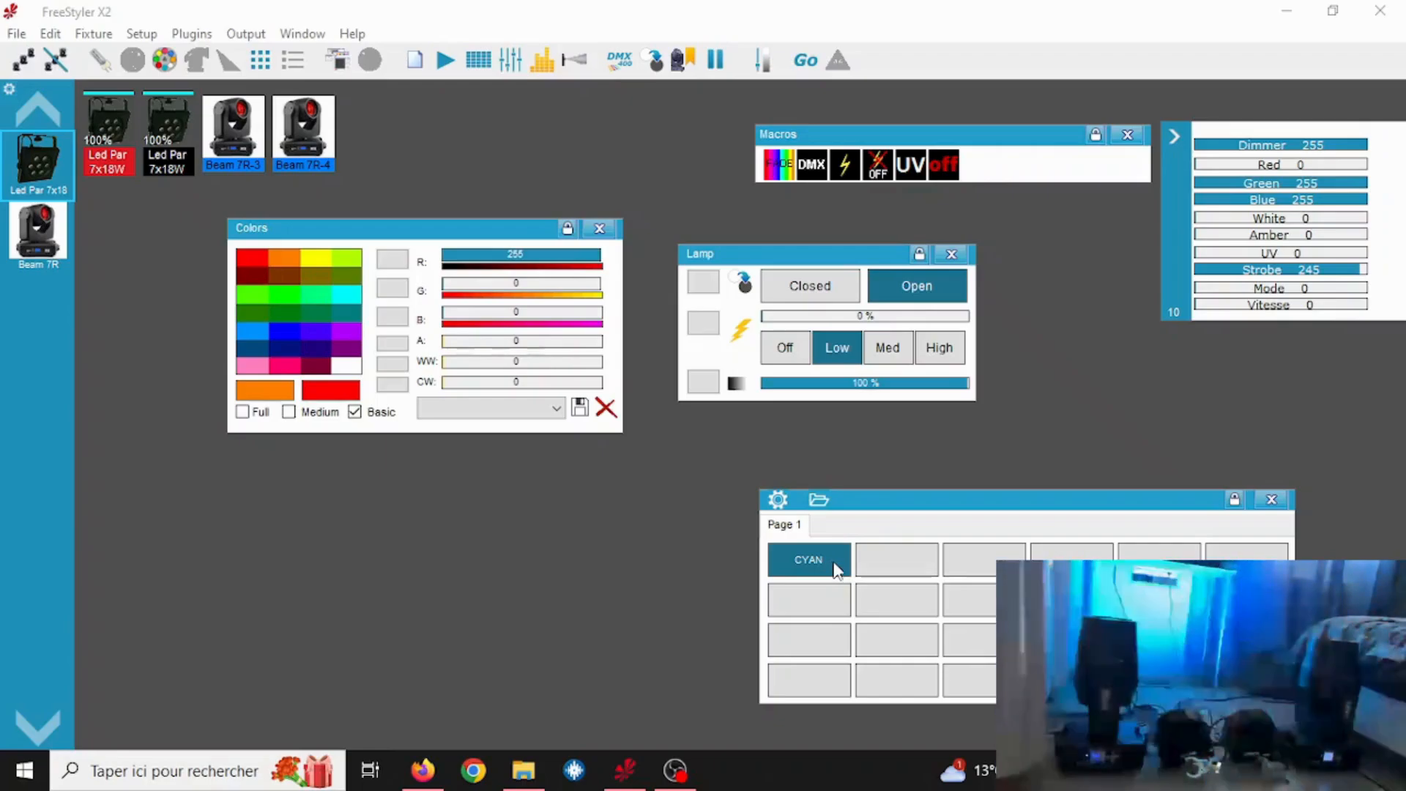
pyautogui.click(837, 569)
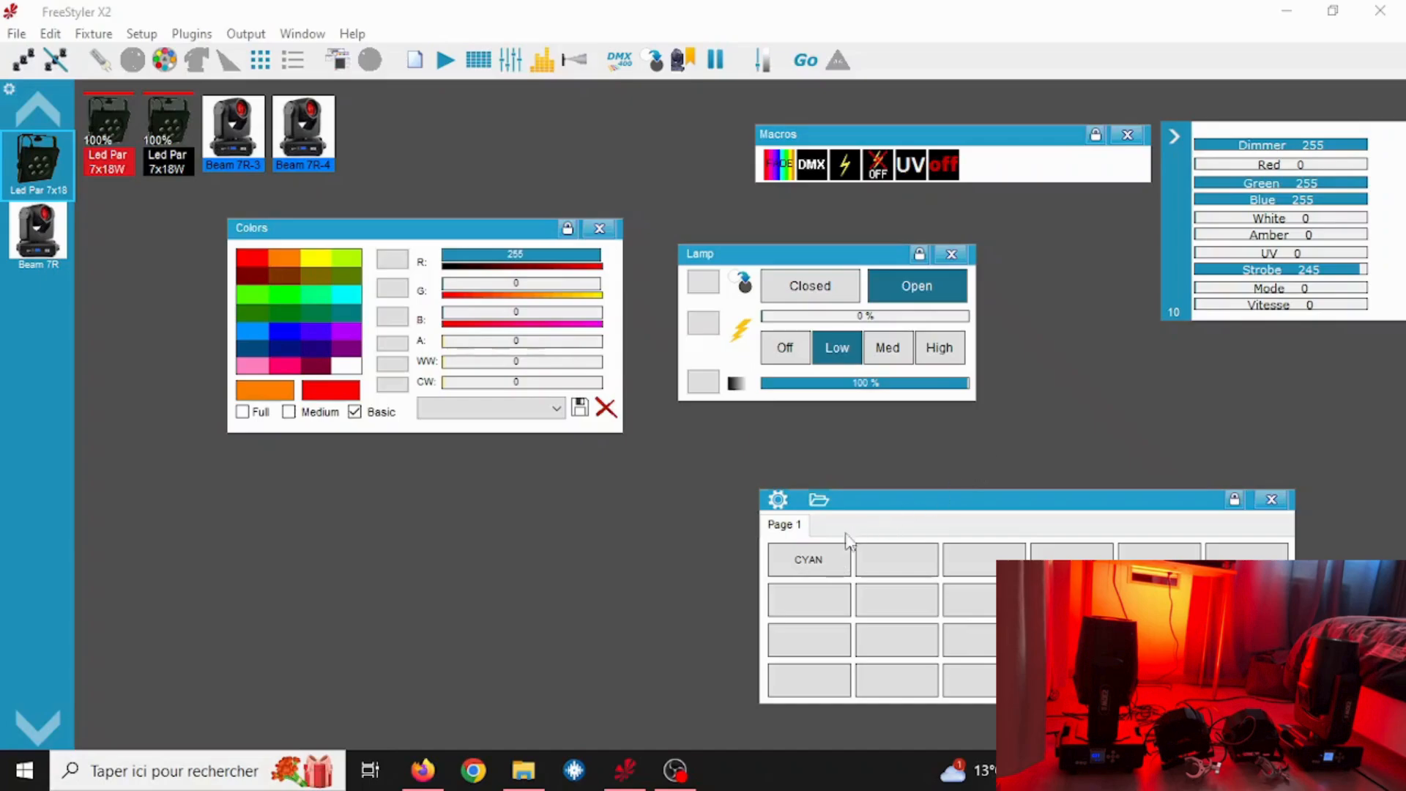
# Reopen the CYAN sequence, set its Strobe channel to 0, and quick-save it.
pyautogui.rightClick(837, 563)
pyautogui.click(840, 562)
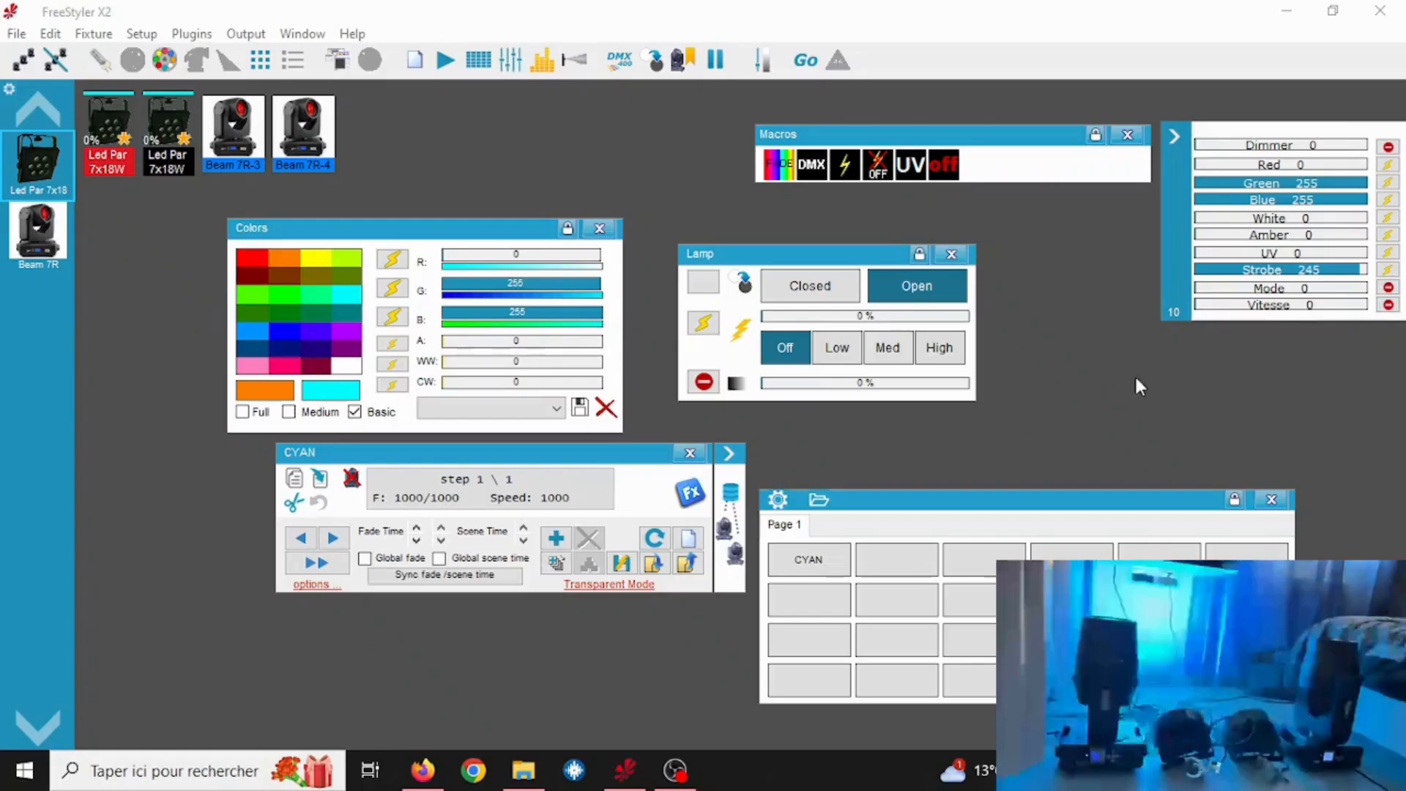
pyautogui.moveTo(1219, 271); pyautogui.dragTo(1195, 276)
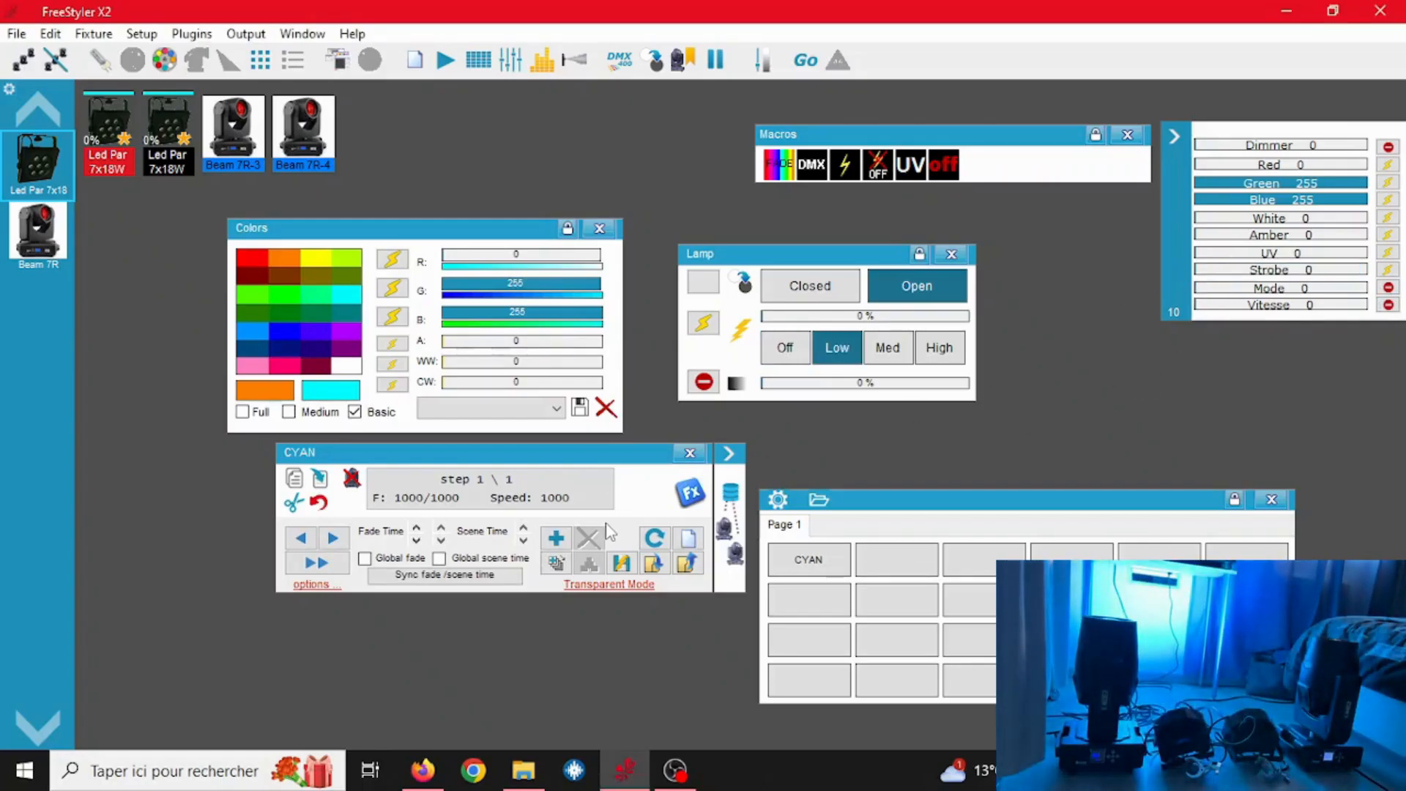
pyautogui.click(620, 562)
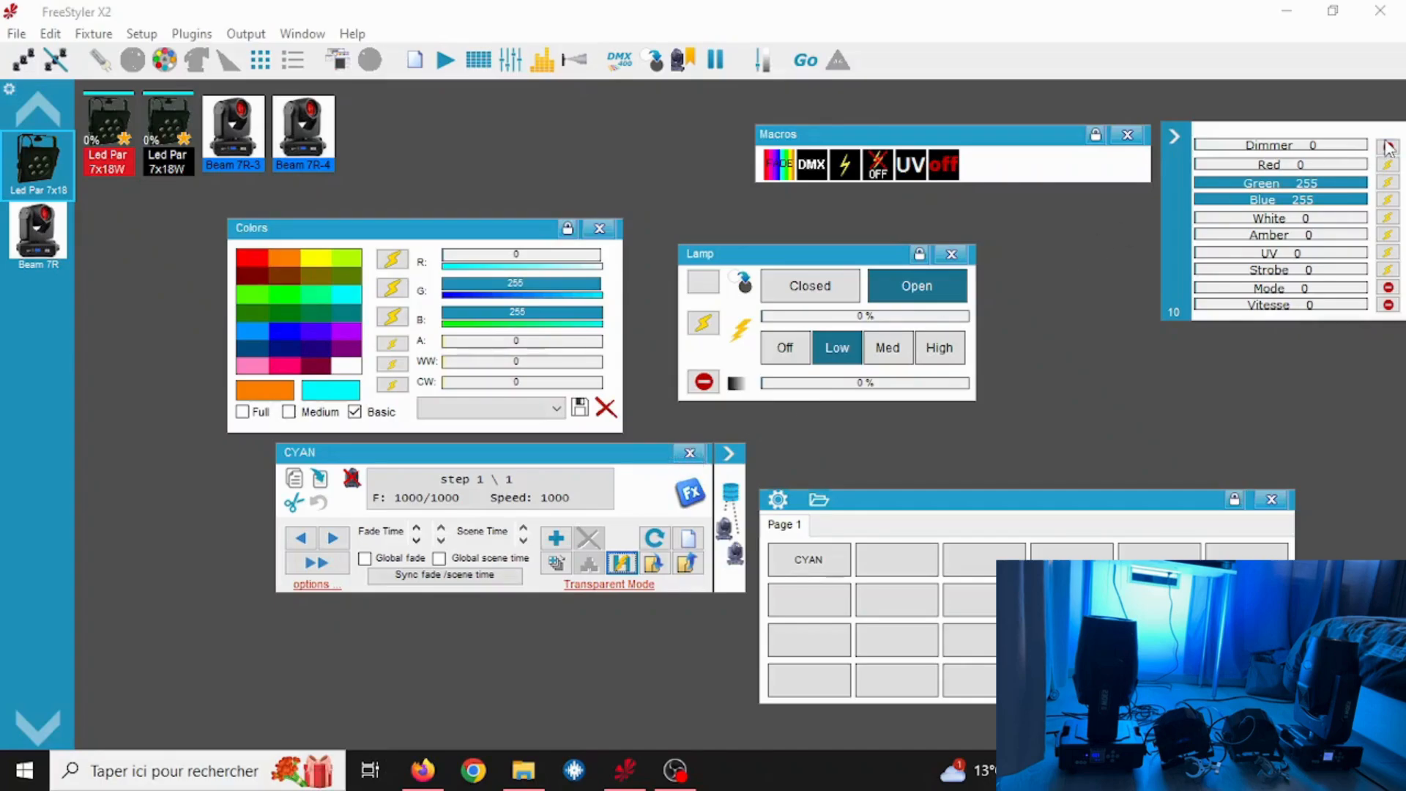
# Set the Green and Blue channels to 0 in the sequence step.
pyautogui.click(1248, 184)
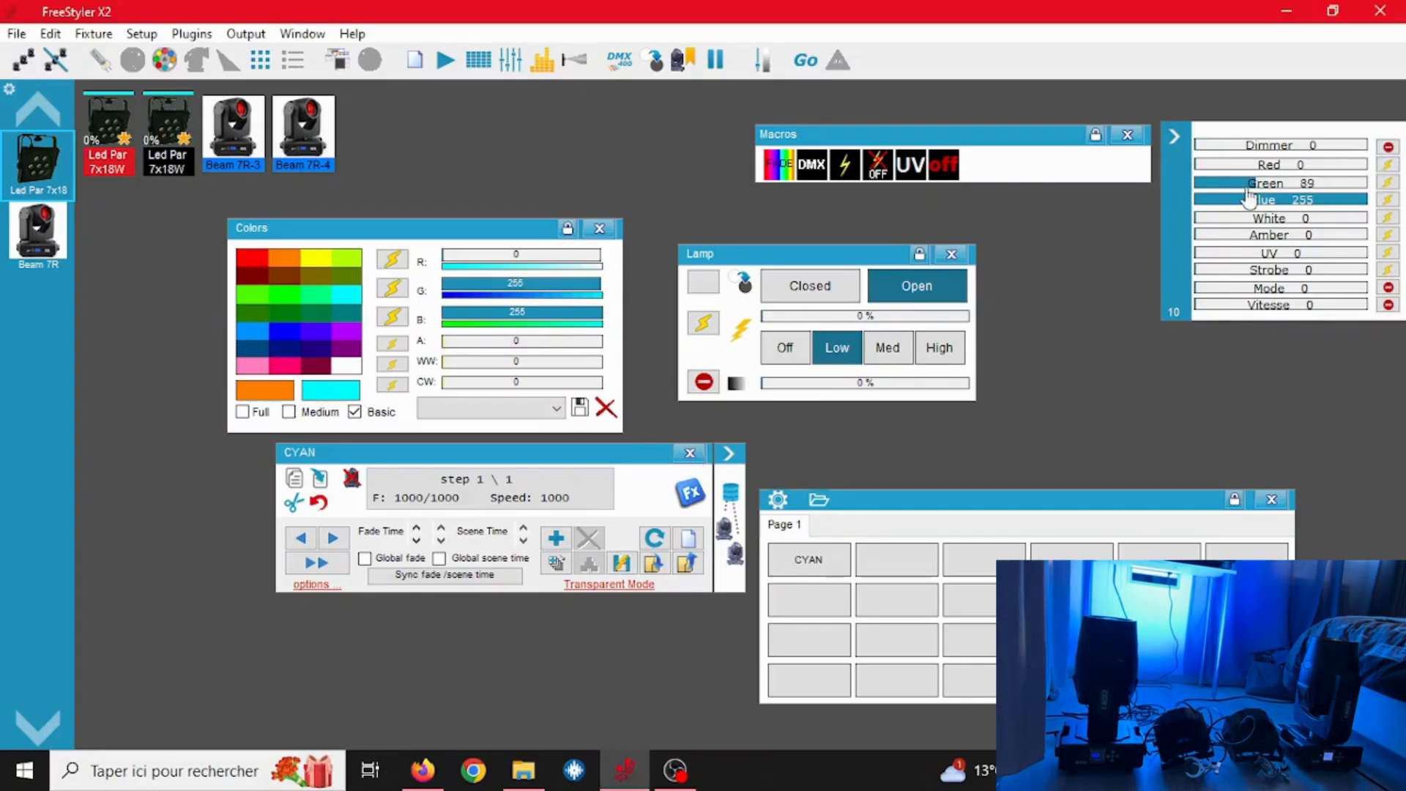
pyautogui.moveTo(1248, 189); pyautogui.dragTo(1197, 196)
pyautogui.click(1197, 200)
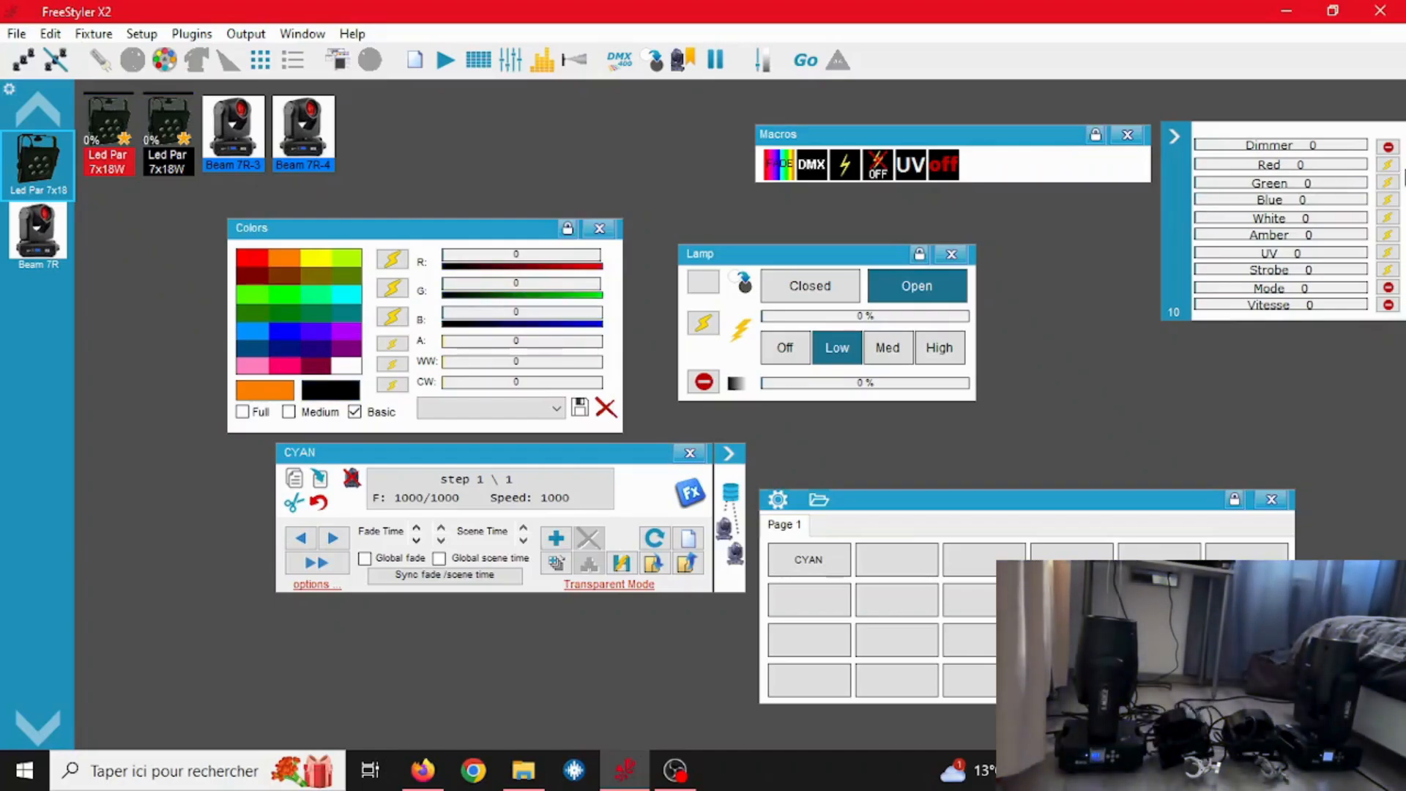
# Disable the Red, Green, Blue, White, Amber and UV channels and set Strobe to 248.
pyautogui.click(1388, 164)
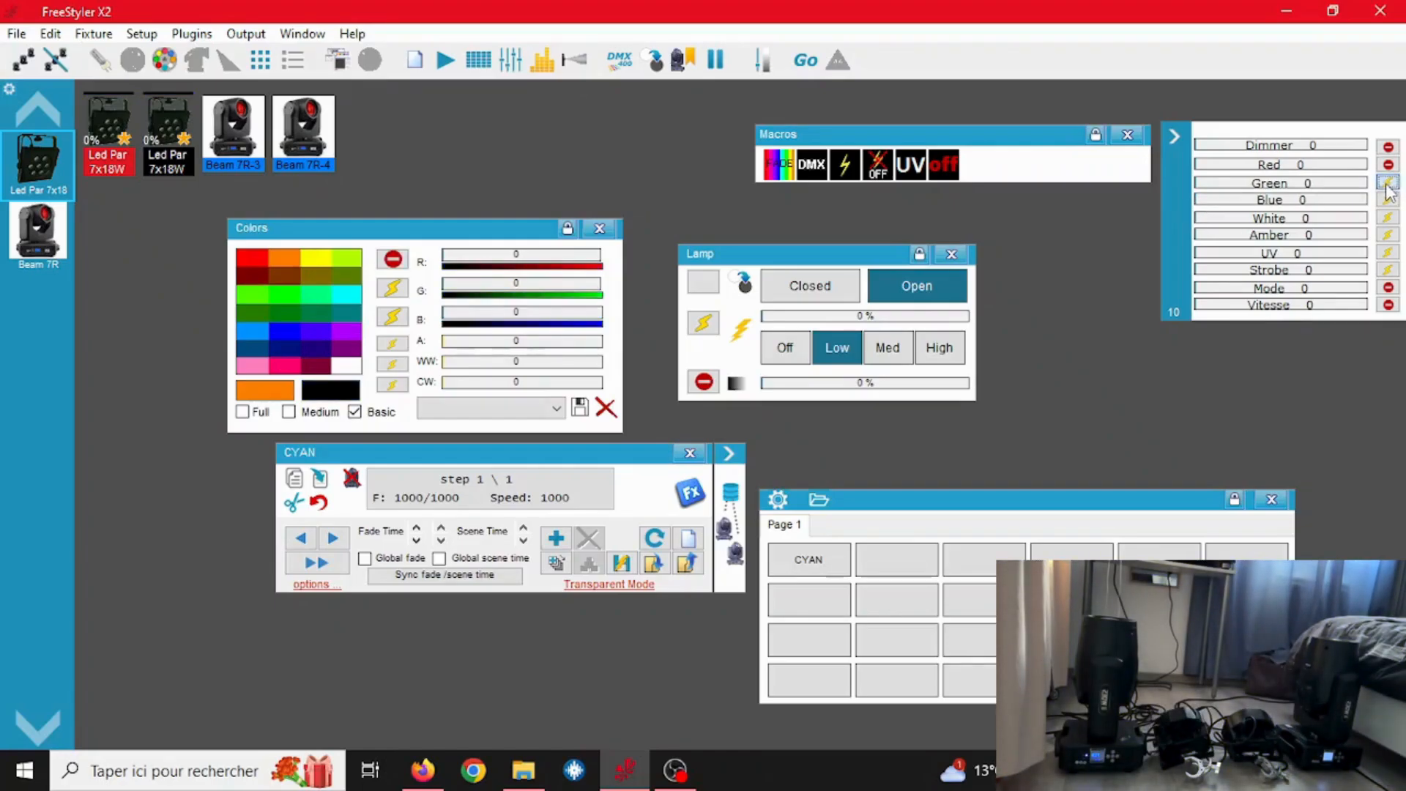
pyautogui.click(1387, 183)
pyautogui.click(1388, 200)
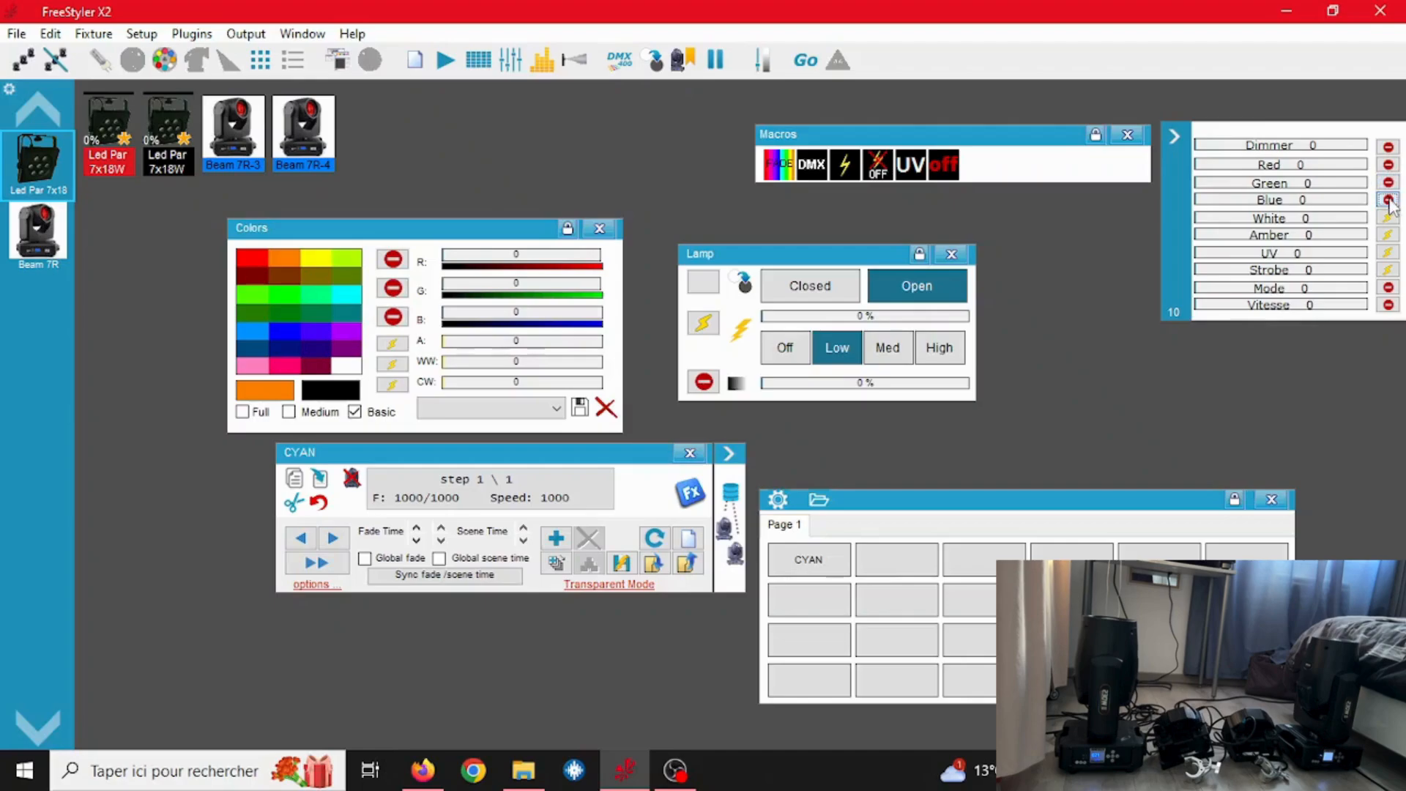
pyautogui.click(1388, 217)
pyautogui.click(1388, 234)
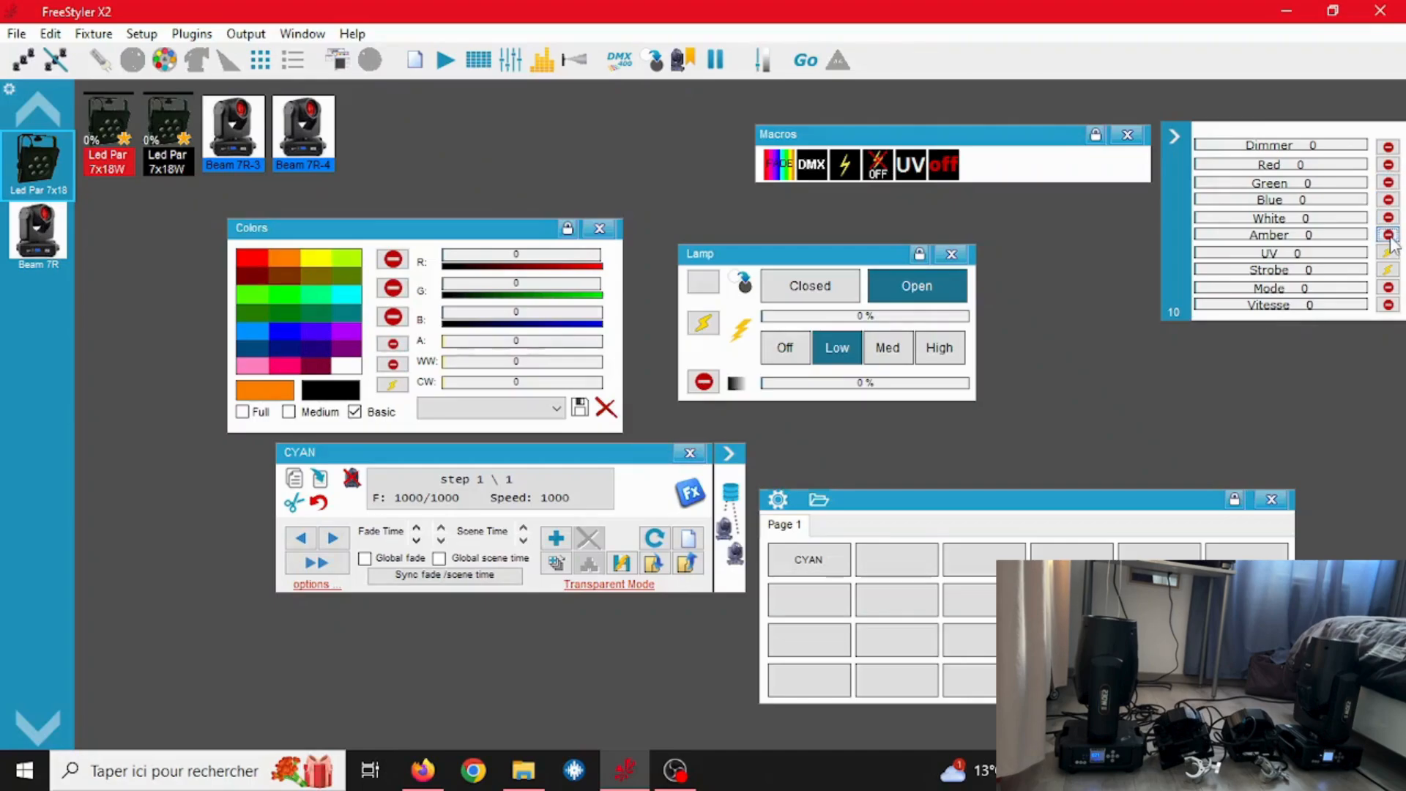
pyautogui.click(1387, 252)
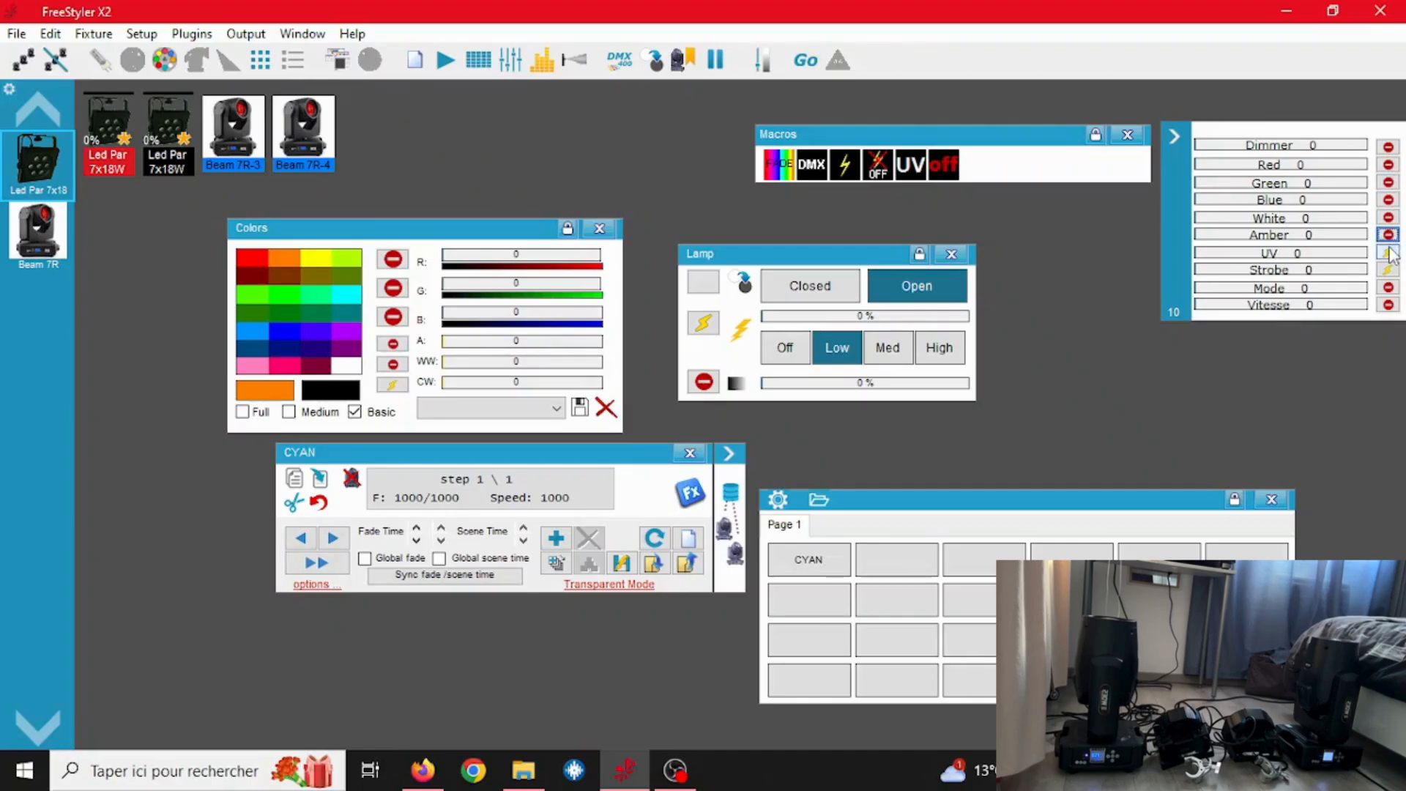
pyautogui.click(1359, 271)
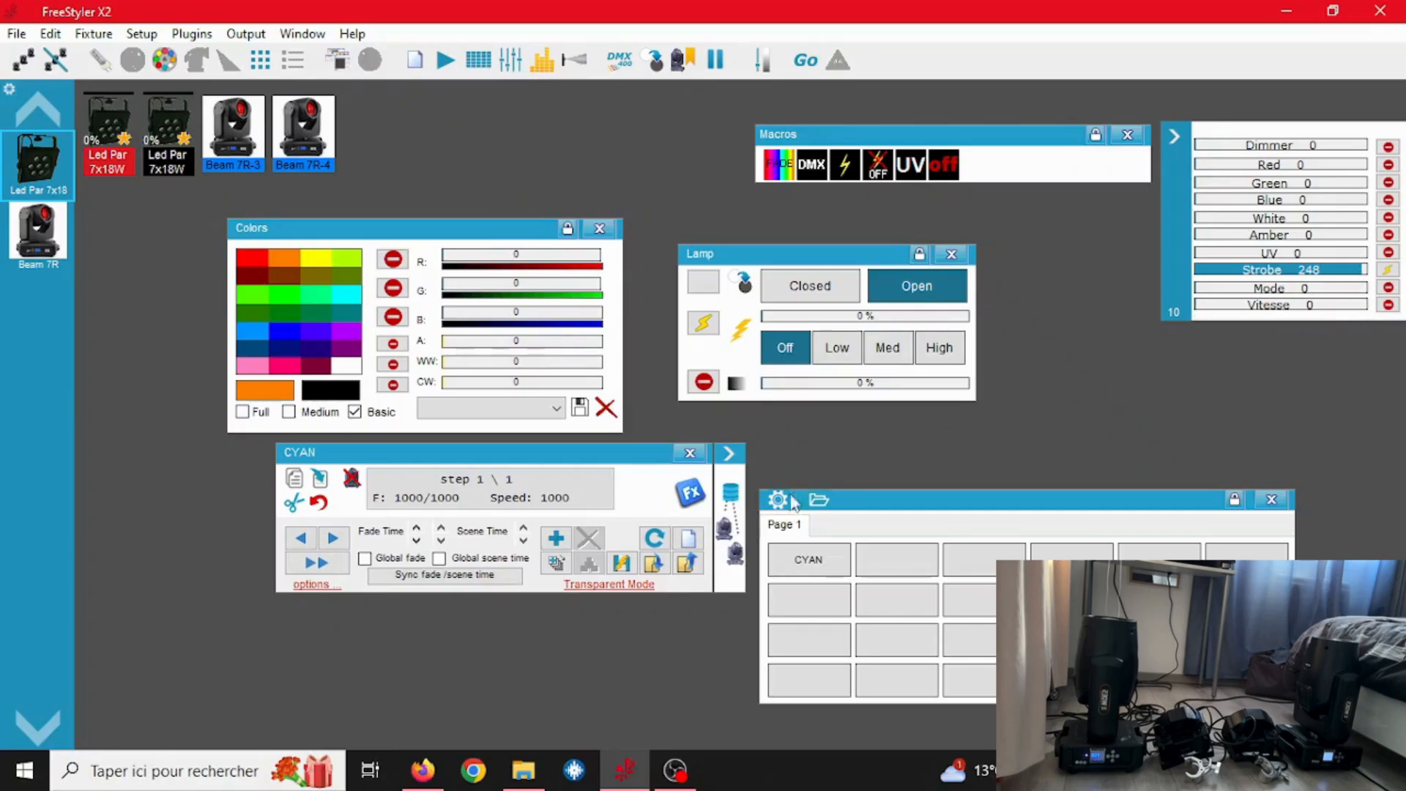
# Quick-save the step, and save the sequence as Strobeeeeeeee with Add to buttons enabled.
pyautogui.click(634, 564)
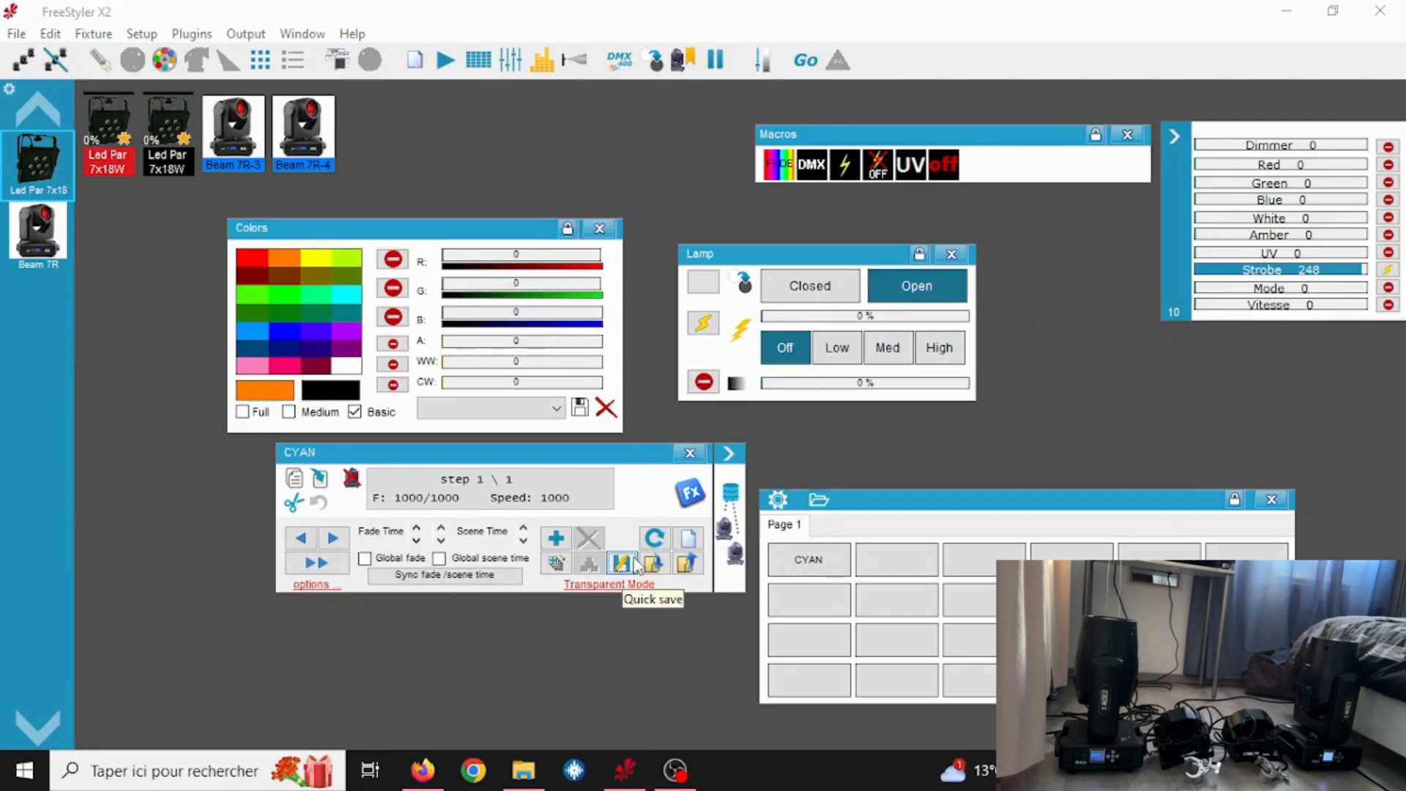
pyautogui.click(651, 566)
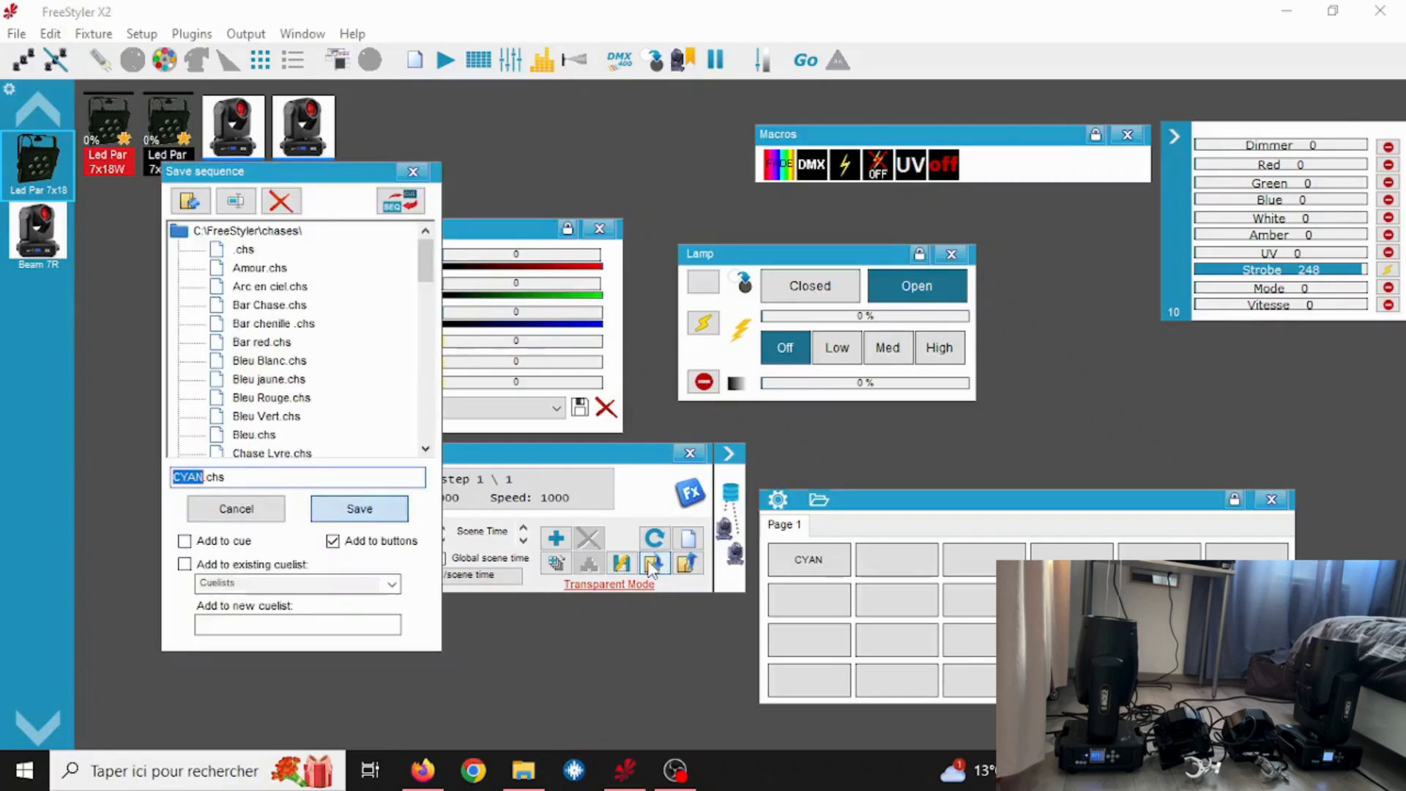
pyautogui.write('Str')
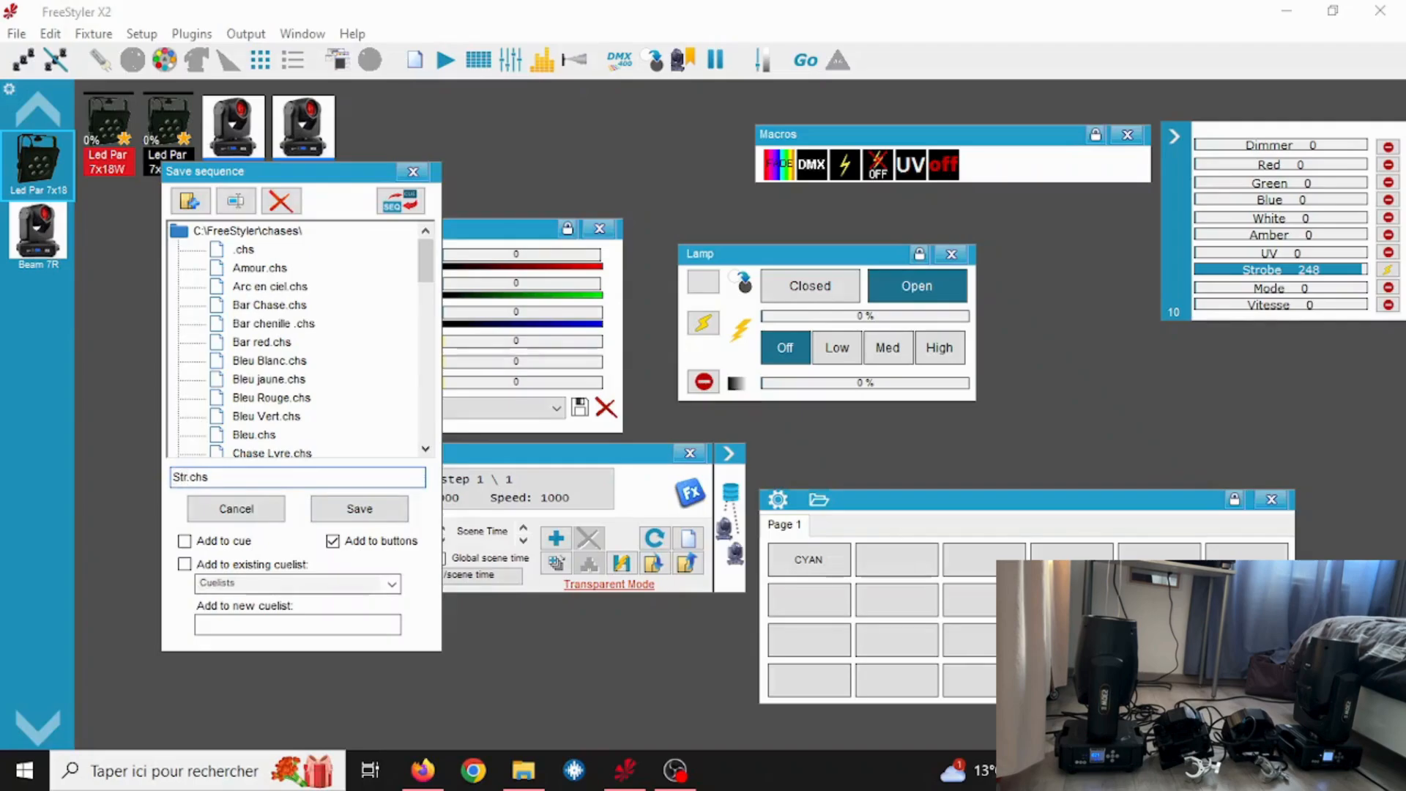
pyautogui.write('obeeeeeeee')
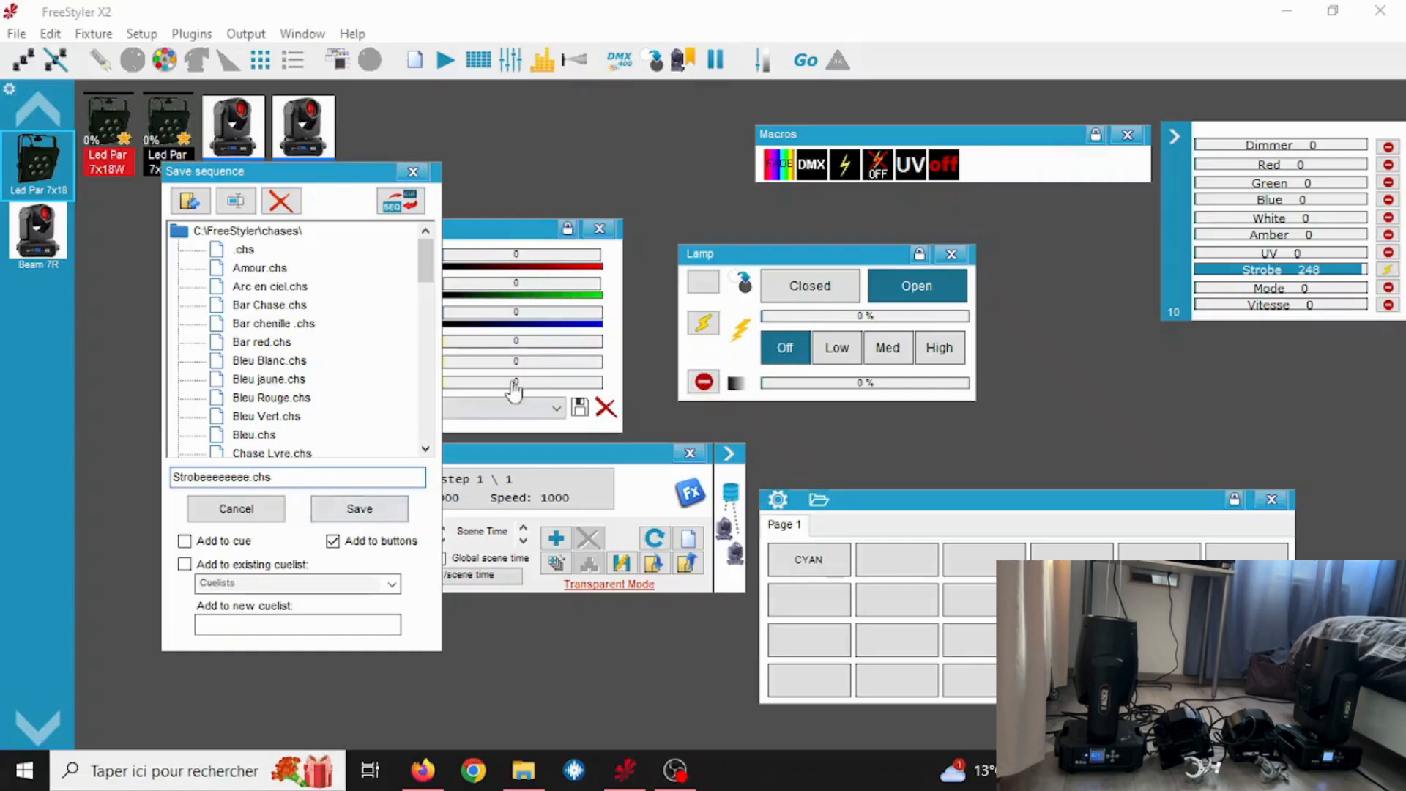
pyautogui.scroll(-10, 396, 371)
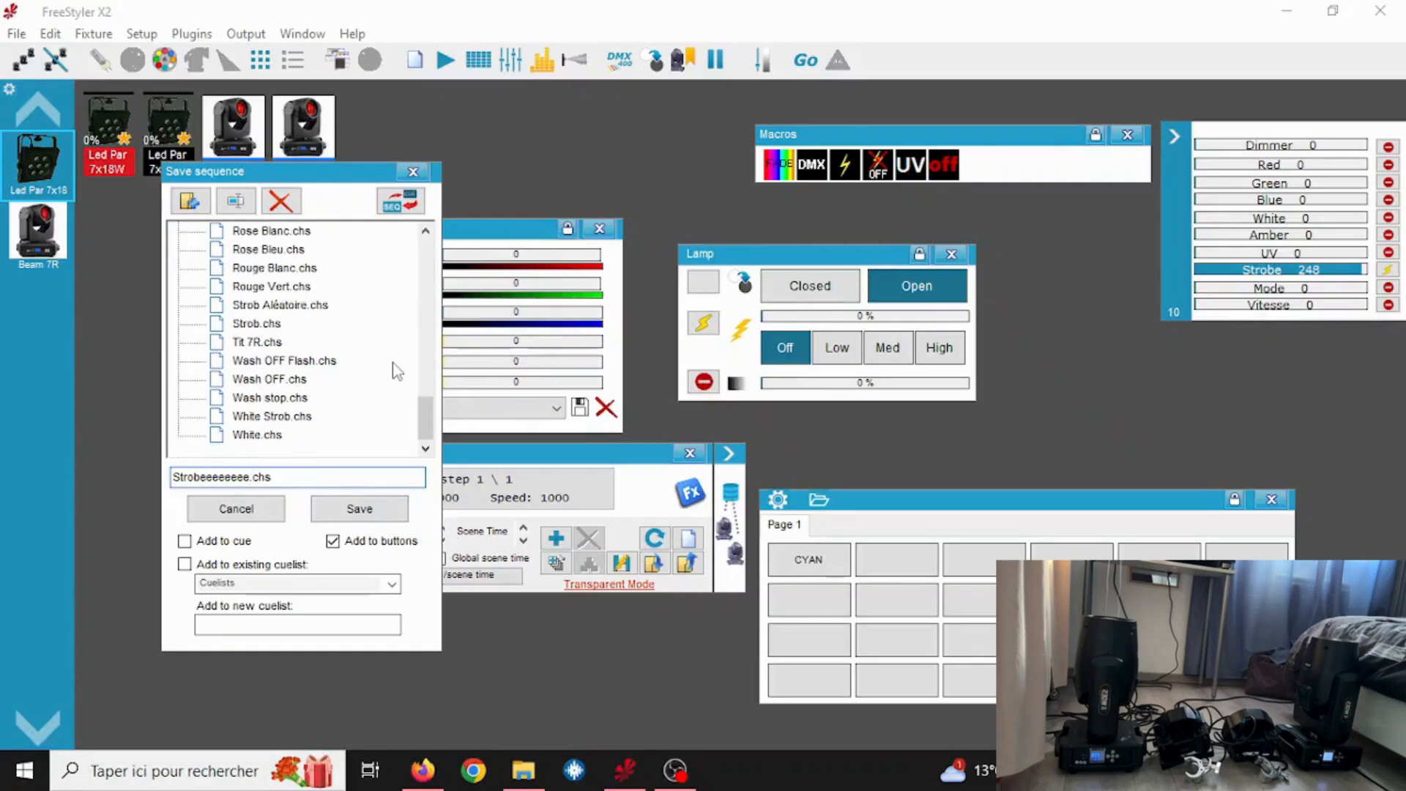
pyautogui.scroll(1, 396, 371)
pyautogui.scroll(-1, 396, 371)
pyautogui.click(333, 539)
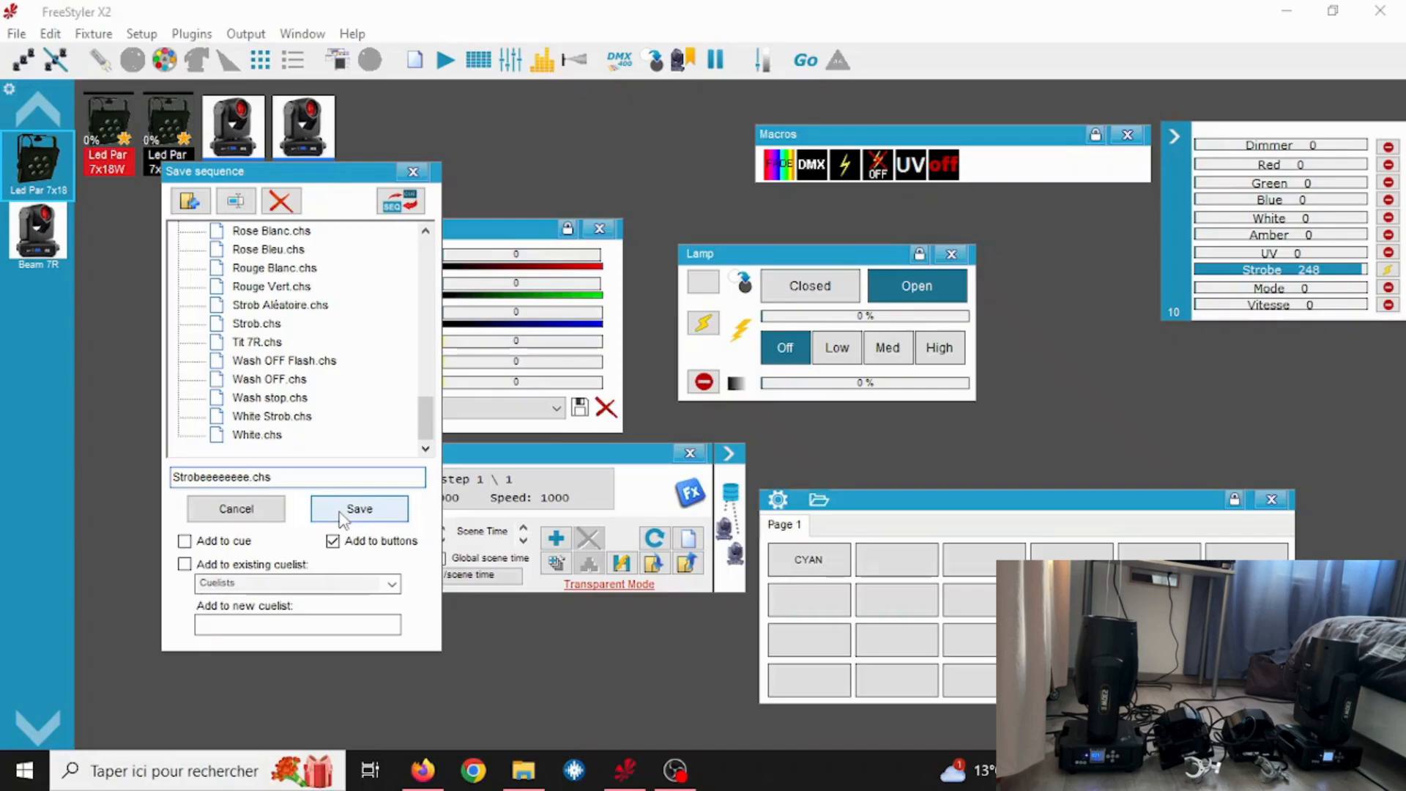
pyautogui.click(340, 516)
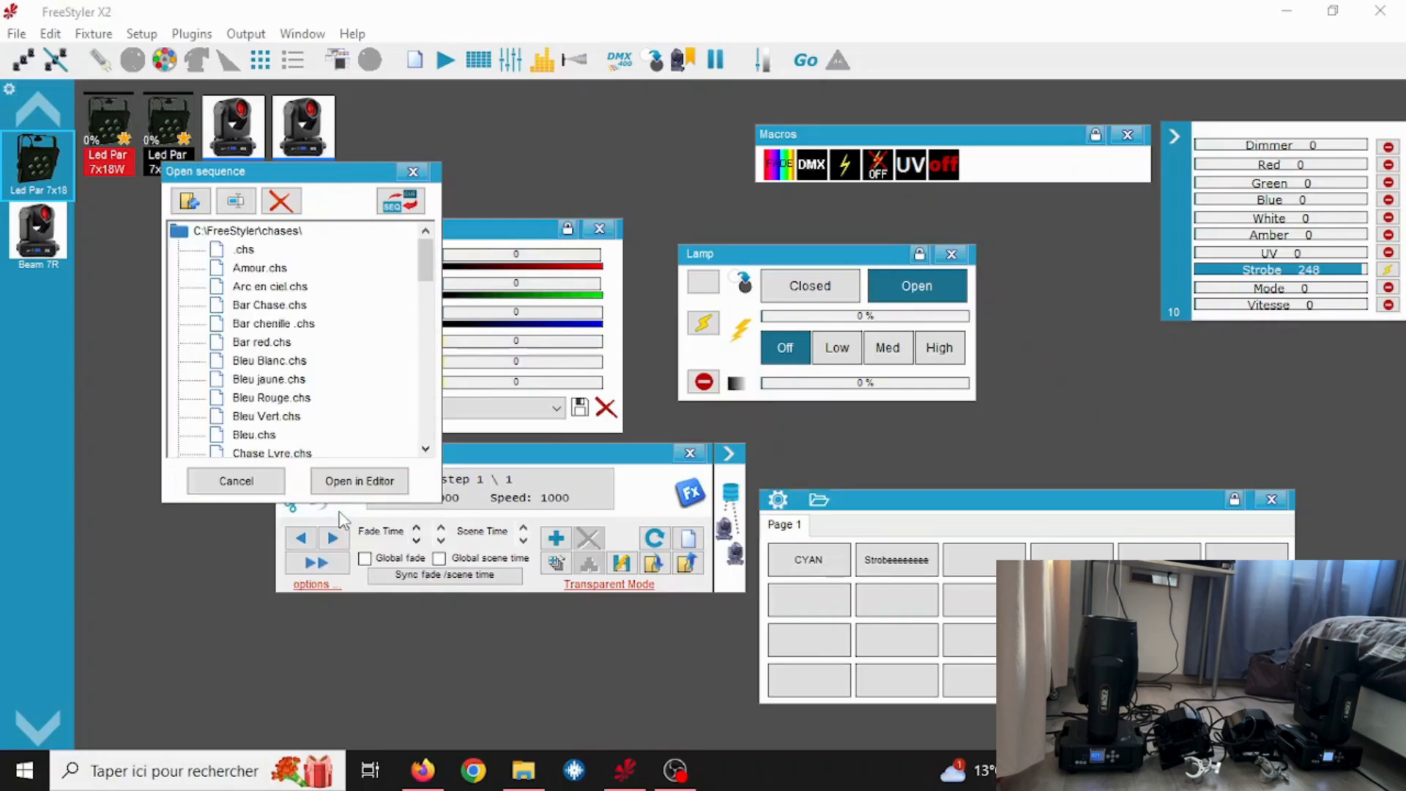
# Dismiss the Open sequence dialog, close the sequence editor, and run the Strobeeeeeeee button over the red color.
pyautogui.click(414, 172)
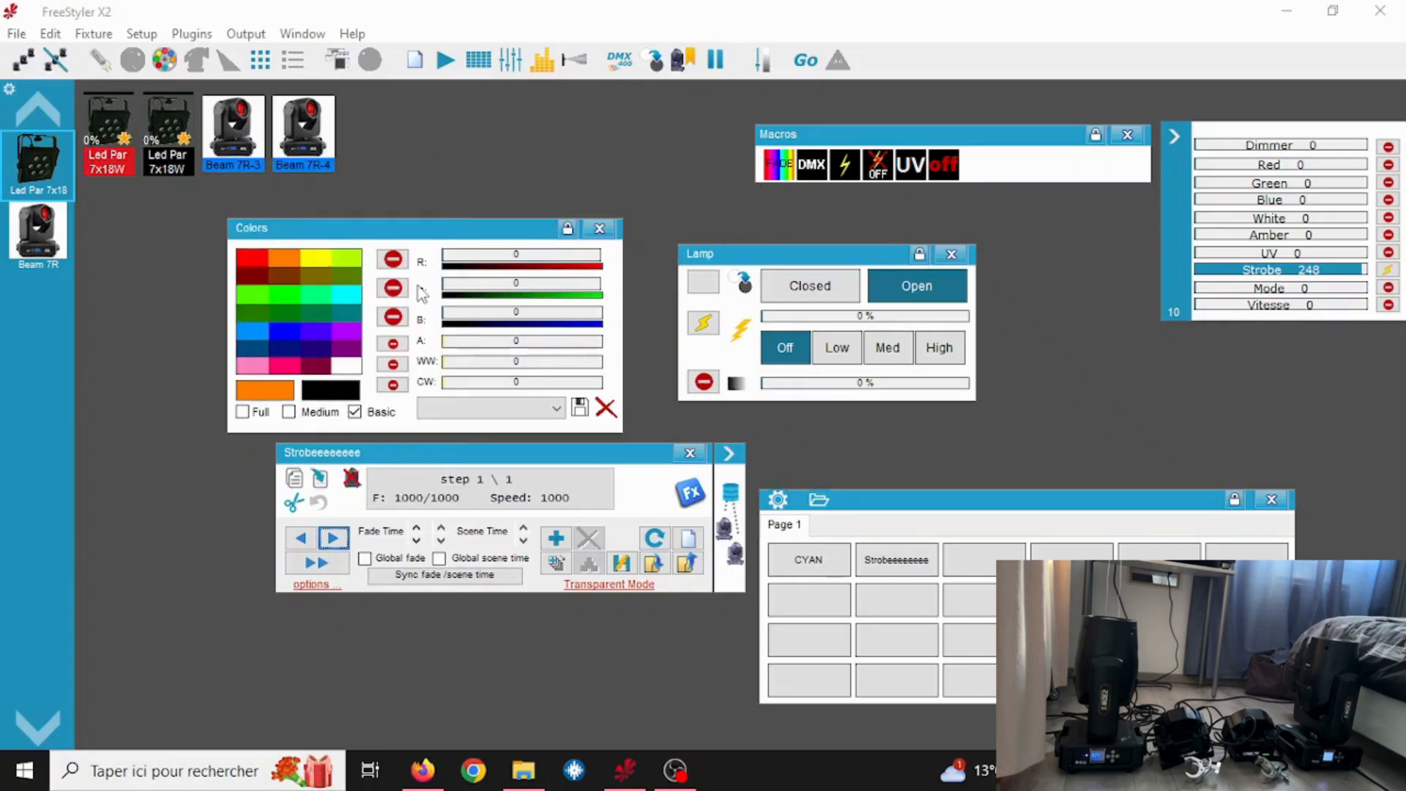
pyautogui.click(345, 258)
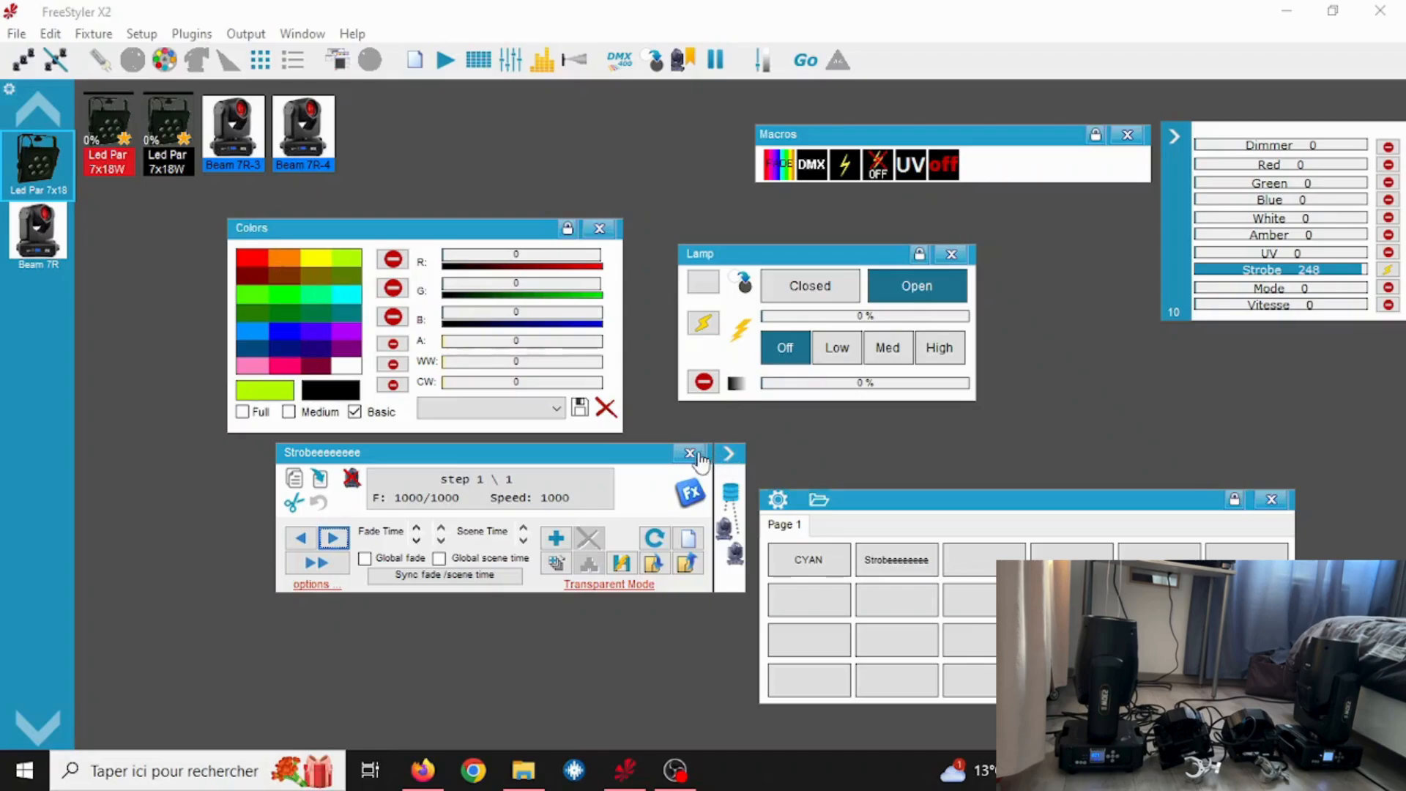
pyautogui.click(691, 454)
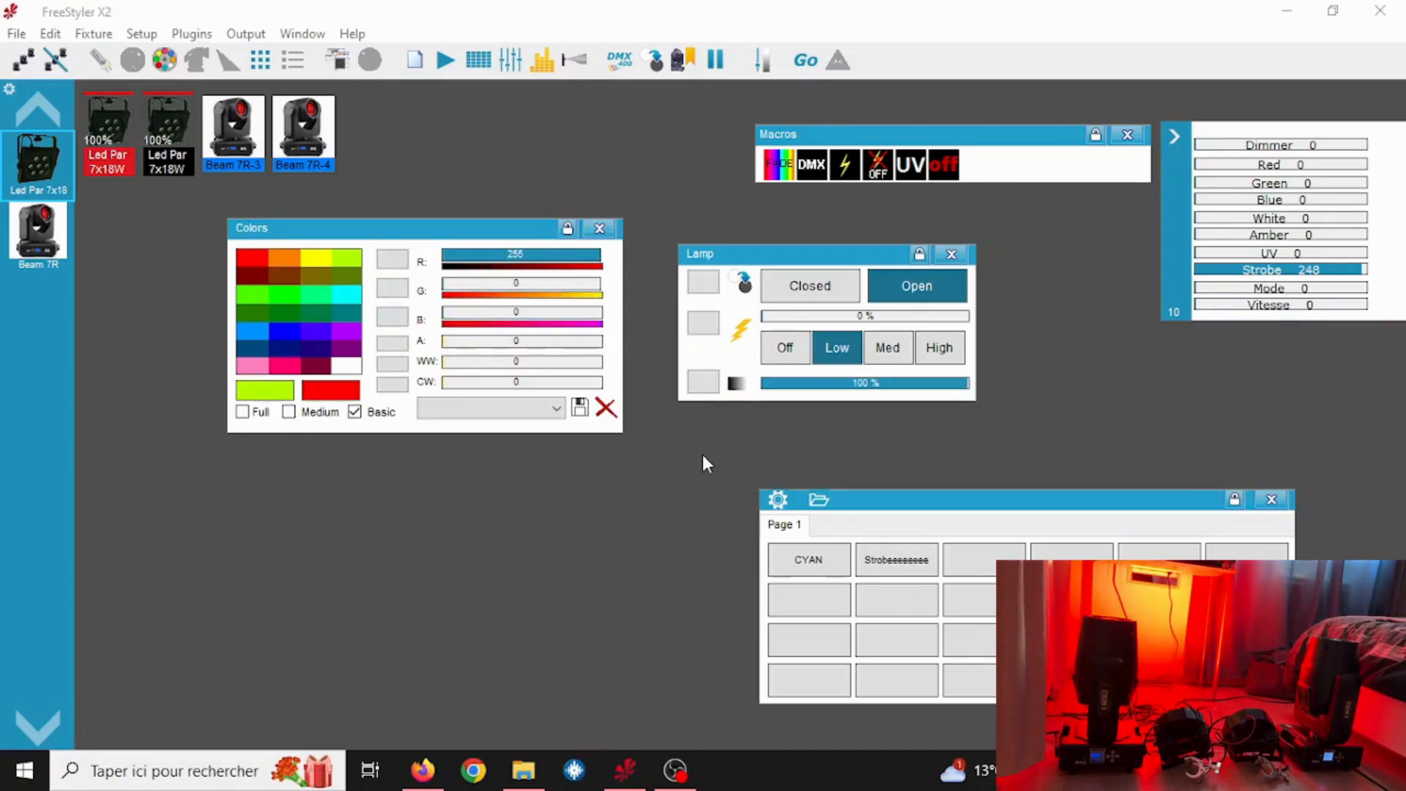
pyautogui.click(910, 566)
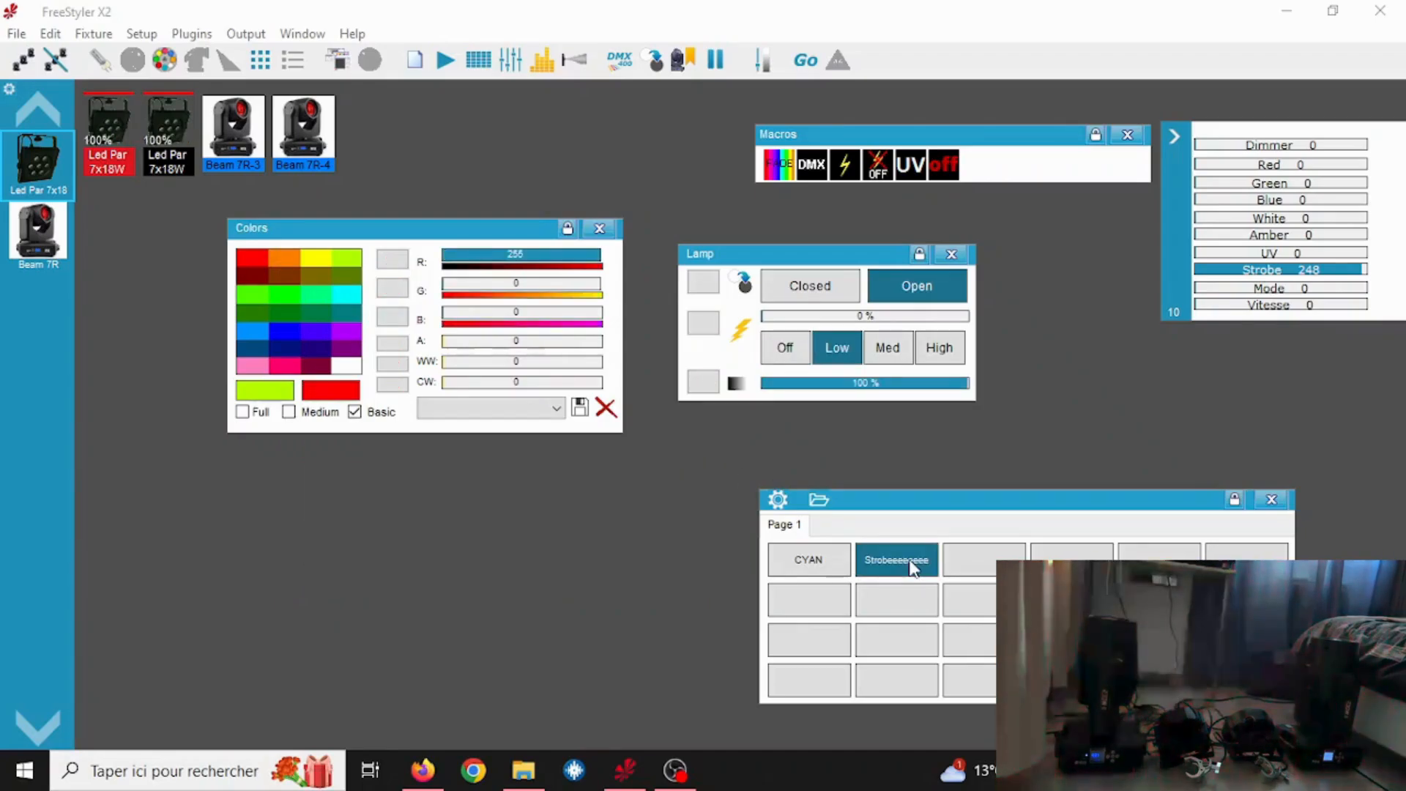
# Stop the Strobeeeeeeee button and toggle the CYAN button on and off to test it.
pyautogui.click(911, 568)
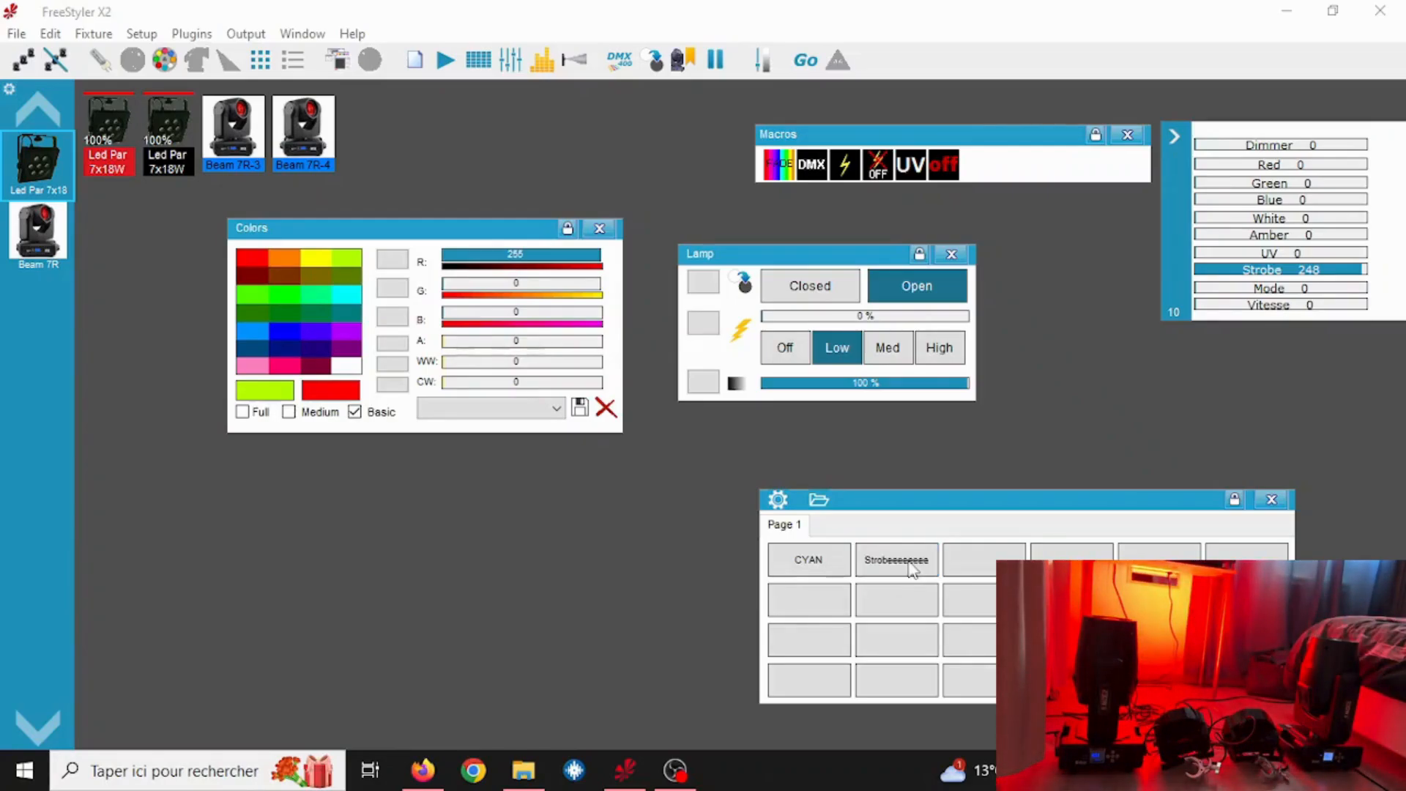
pyautogui.rightClick(912, 569)
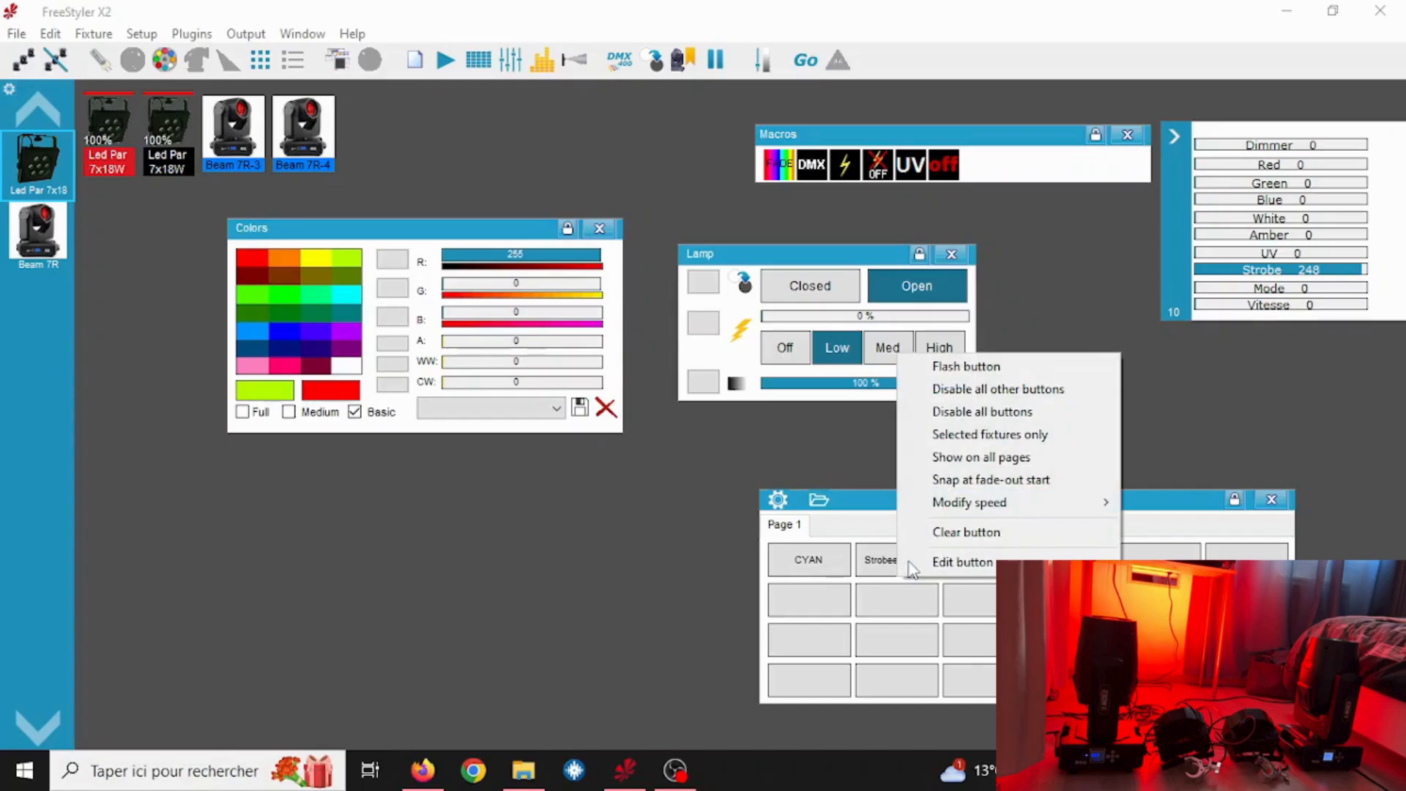
pyautogui.click(809, 563)
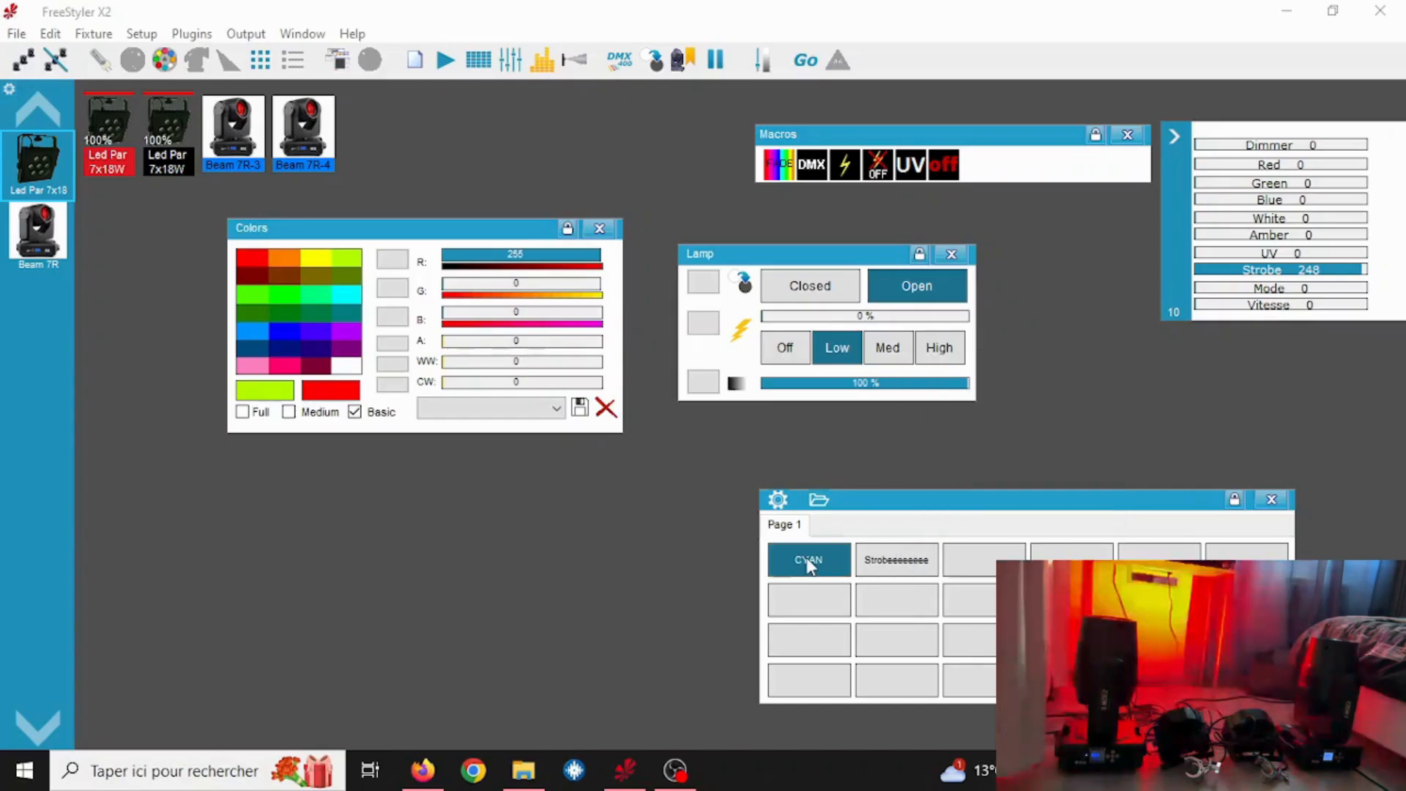
pyautogui.click(809, 562)
pyautogui.click(809, 562)
pyautogui.click(809, 562)
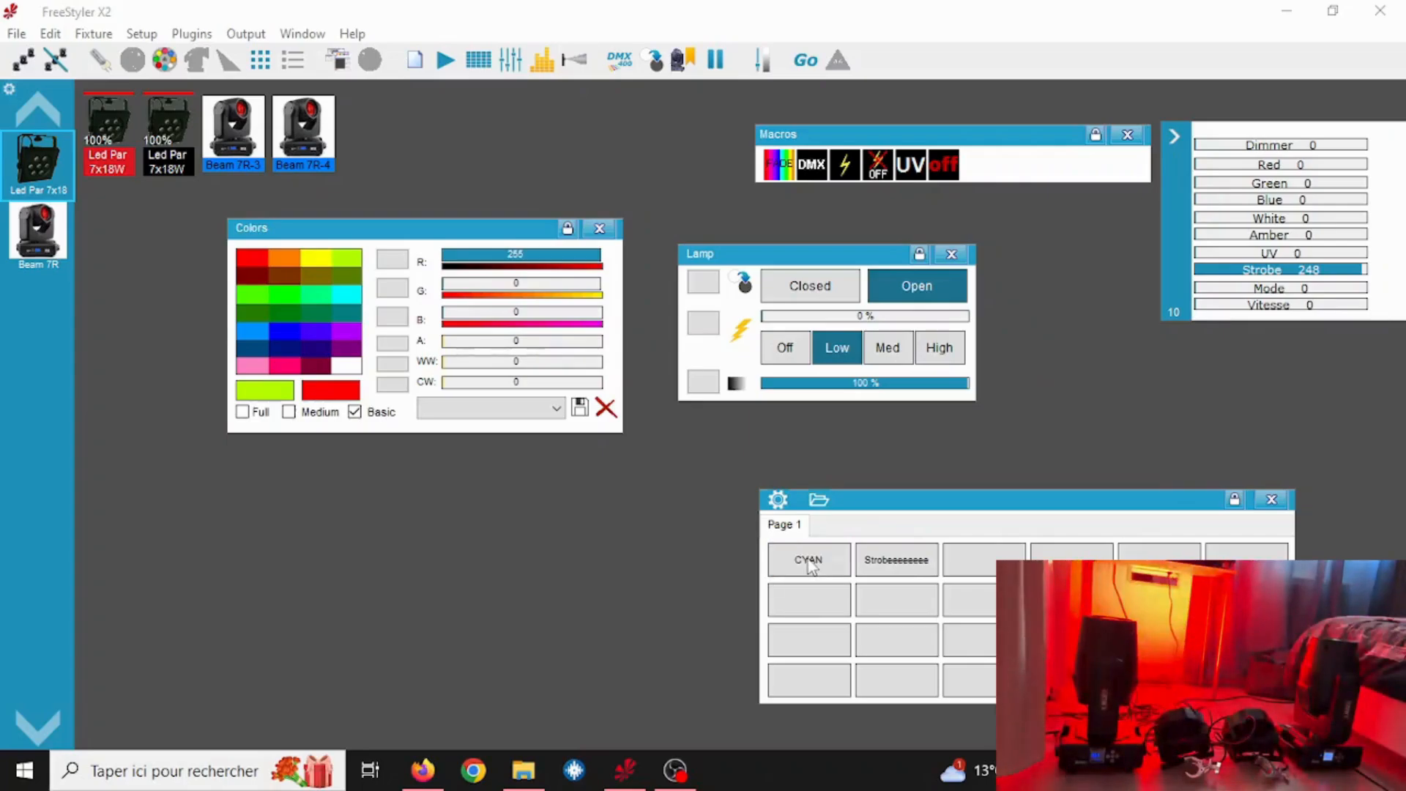
# Edit the CYAN button's sequence and enable its Red, Green, Blue, White, Amber and UV channels.
pyautogui.rightClick(808, 561)
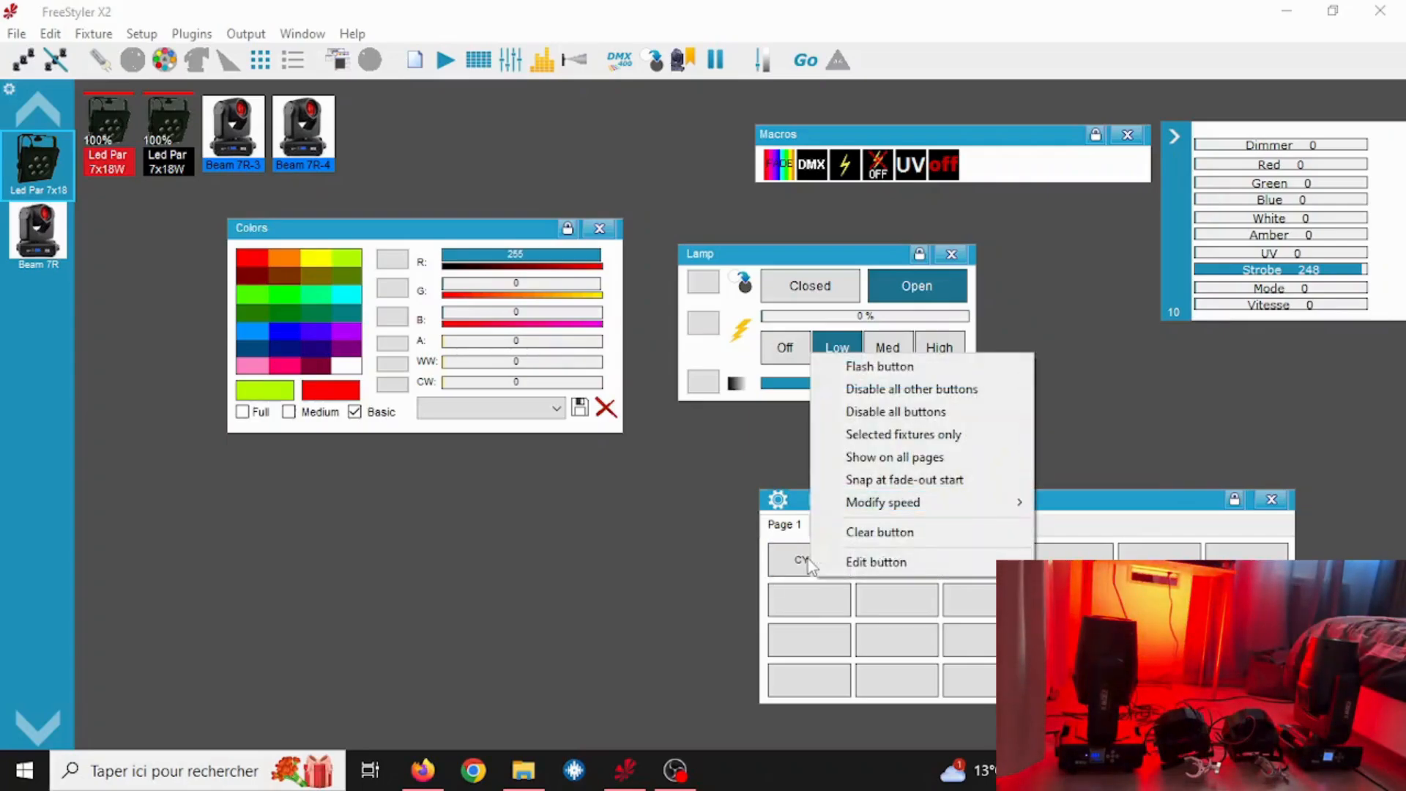
pyautogui.click(859, 562)
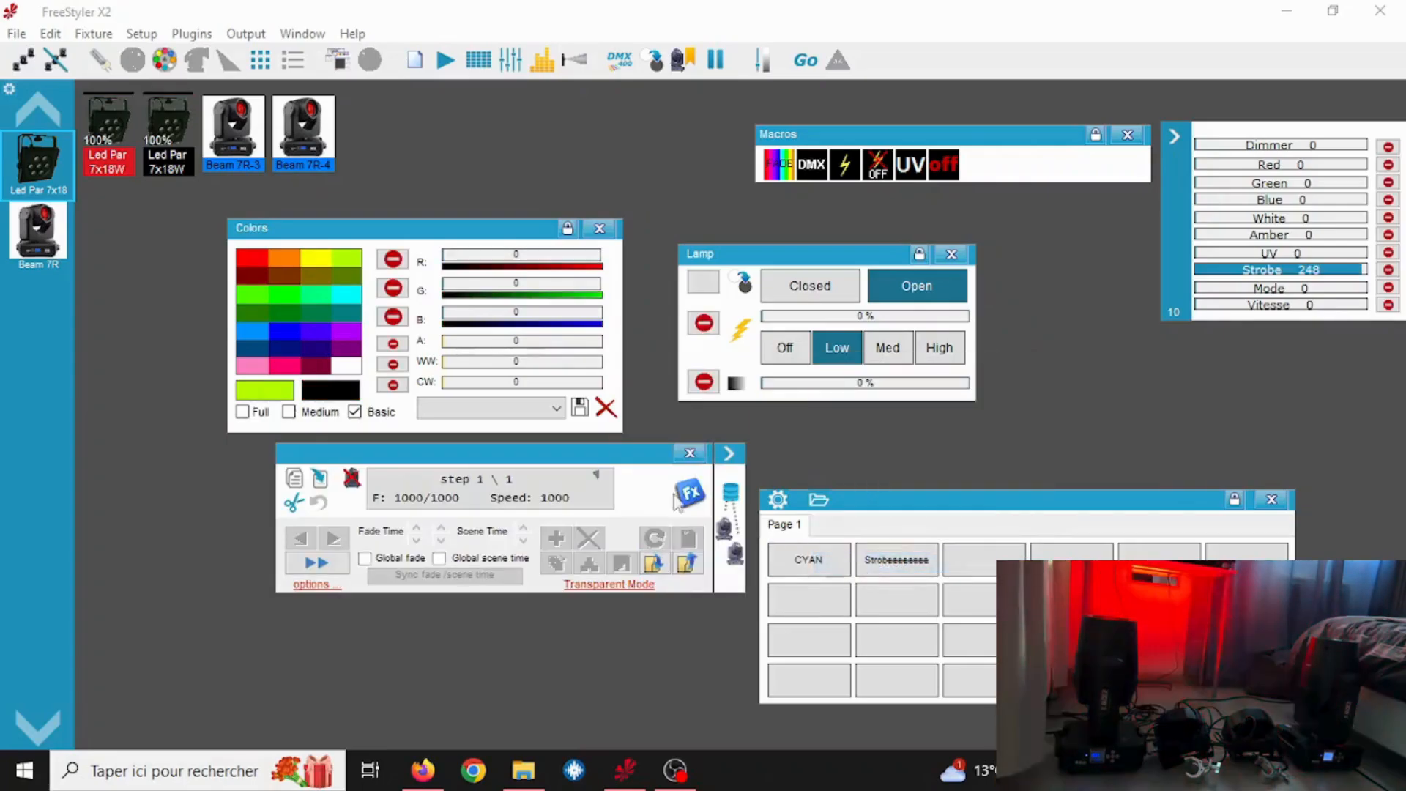
pyautogui.click(1388, 181)
pyautogui.click(1388, 199)
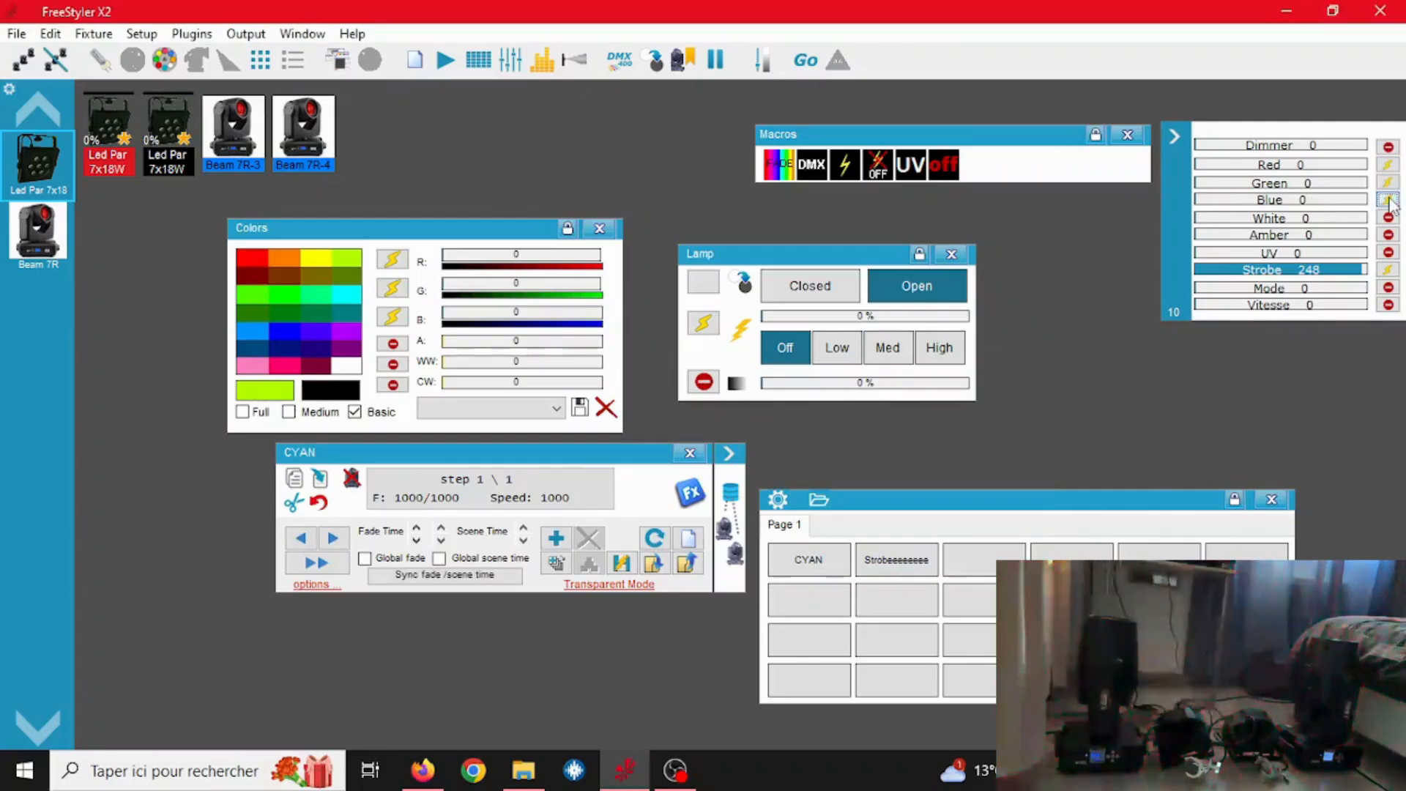
pyautogui.click(1388, 218)
pyautogui.click(1388, 235)
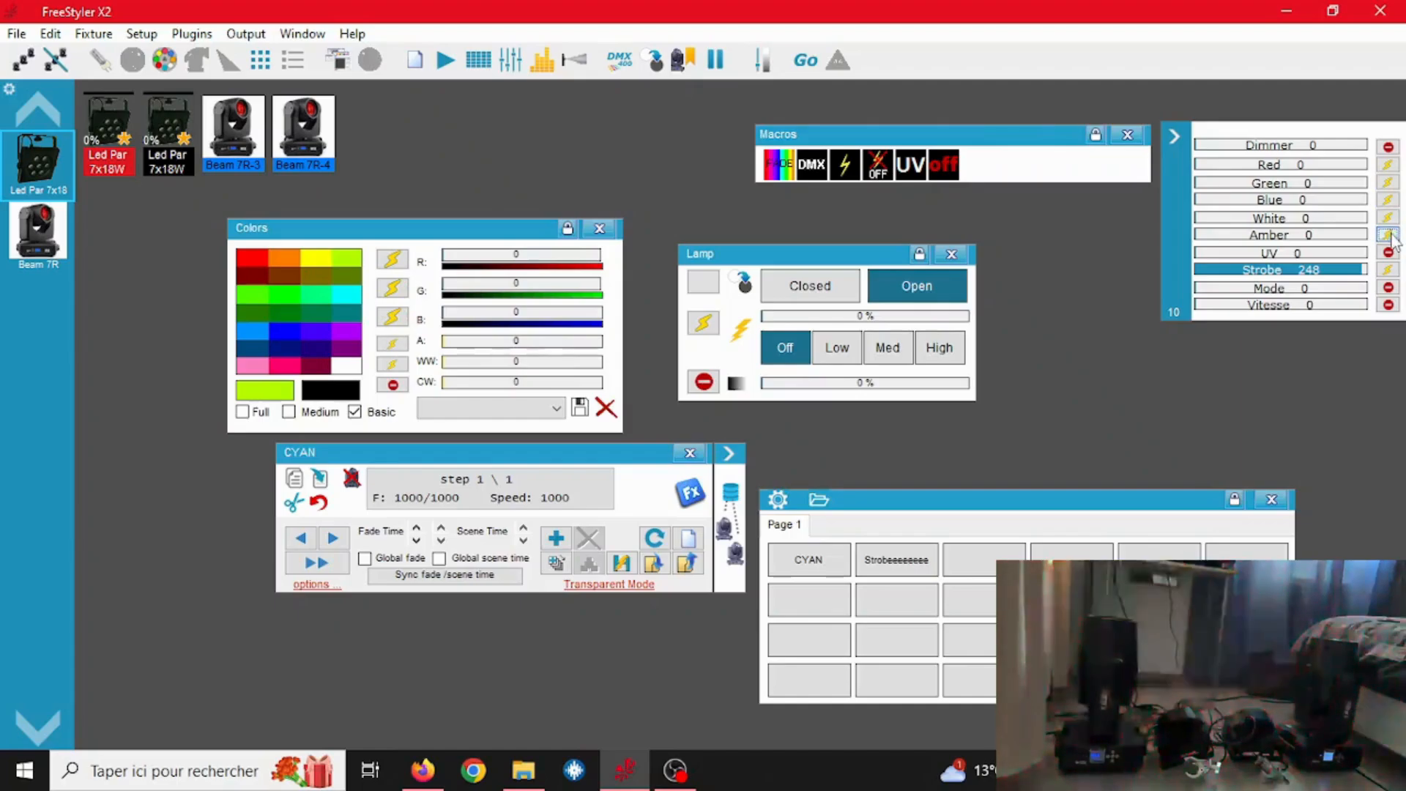
pyautogui.click(1388, 252)
# Set the CYAN sequence step to cyan with Green and Blue at 255, quick-save it, and close the sequence editor.
pyautogui.click(322, 310)
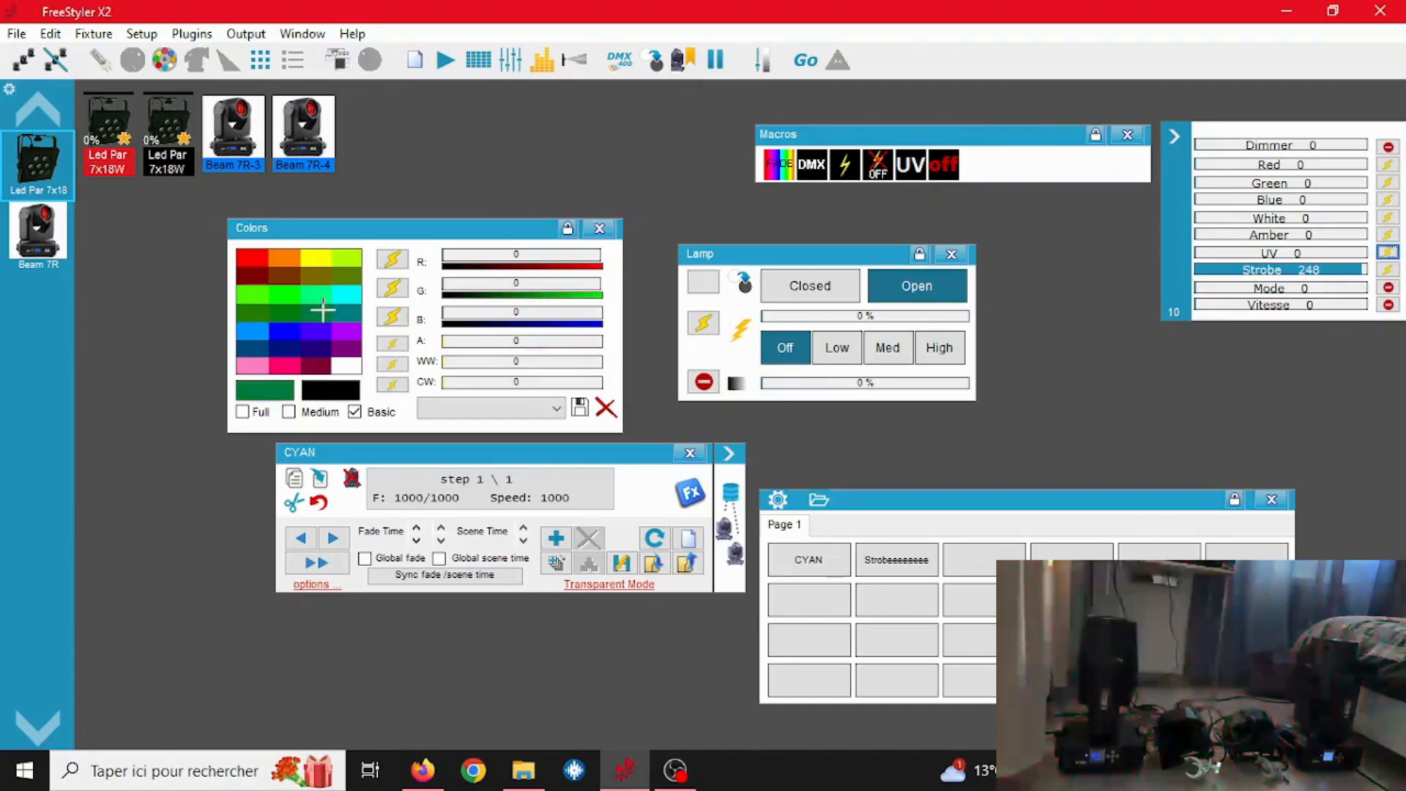
pyautogui.click(344, 296)
pyautogui.click(622, 562)
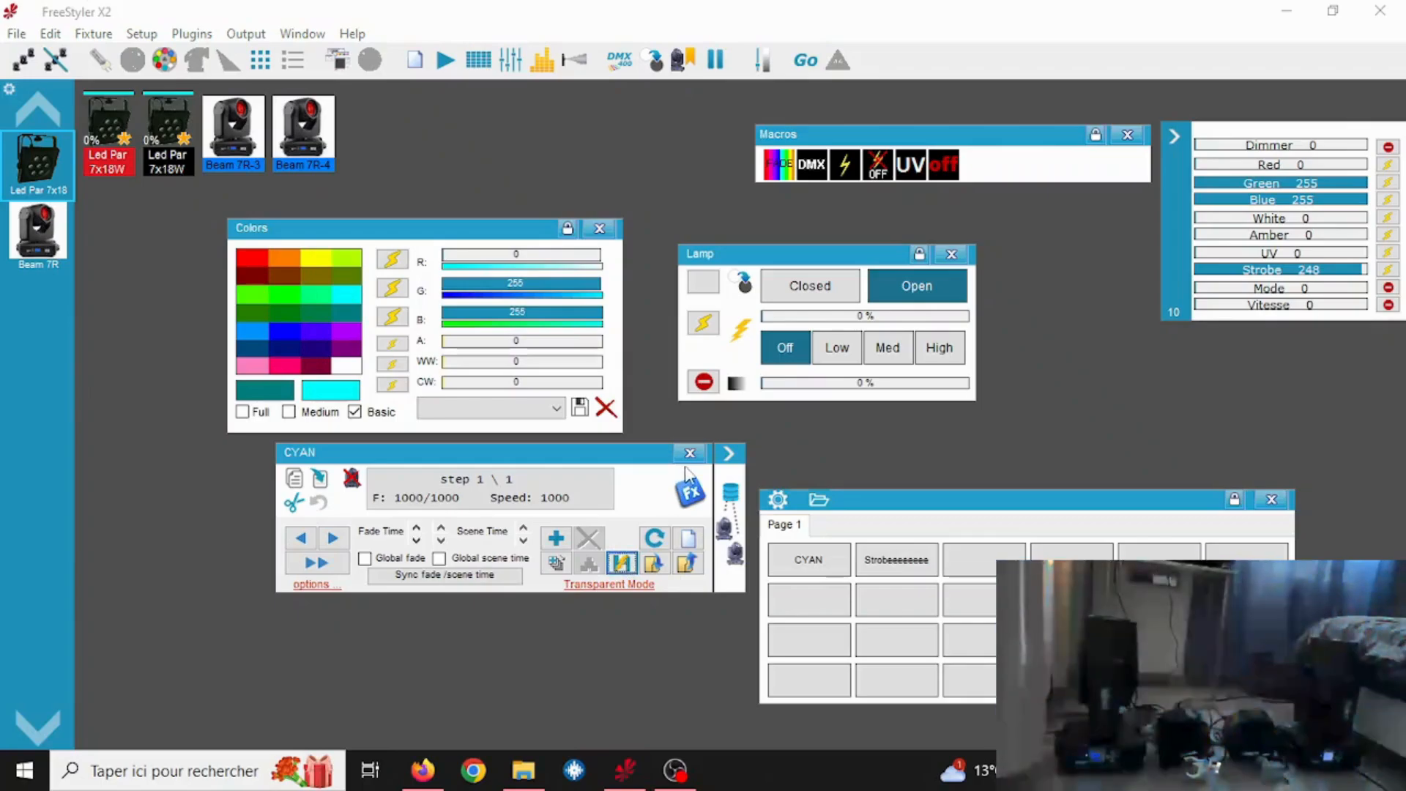
pyautogui.click(688, 454)
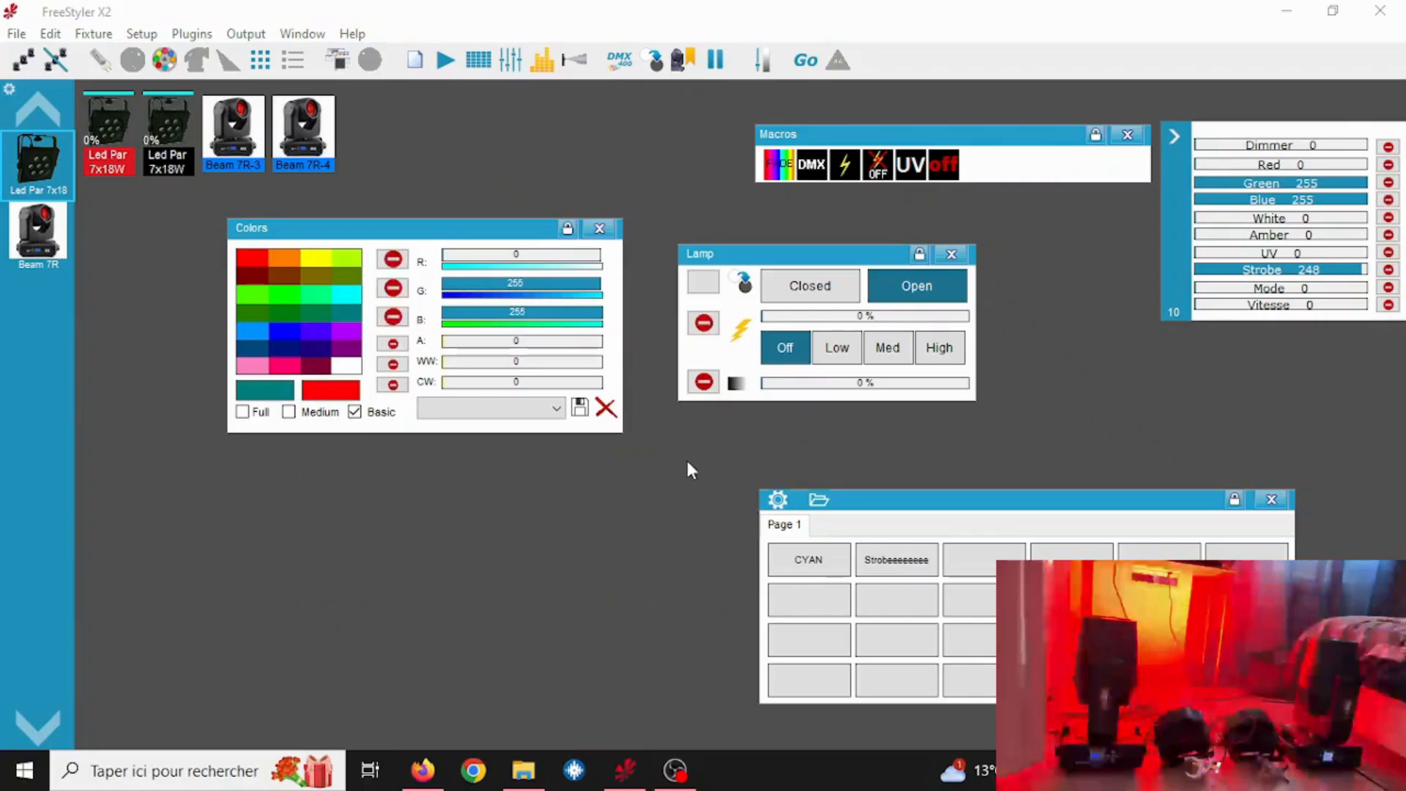
# Test the CYAN and Strobeeeeeeee buttons, and move the live Green channel to 255 and back to 0.
pyautogui.click(810, 559)
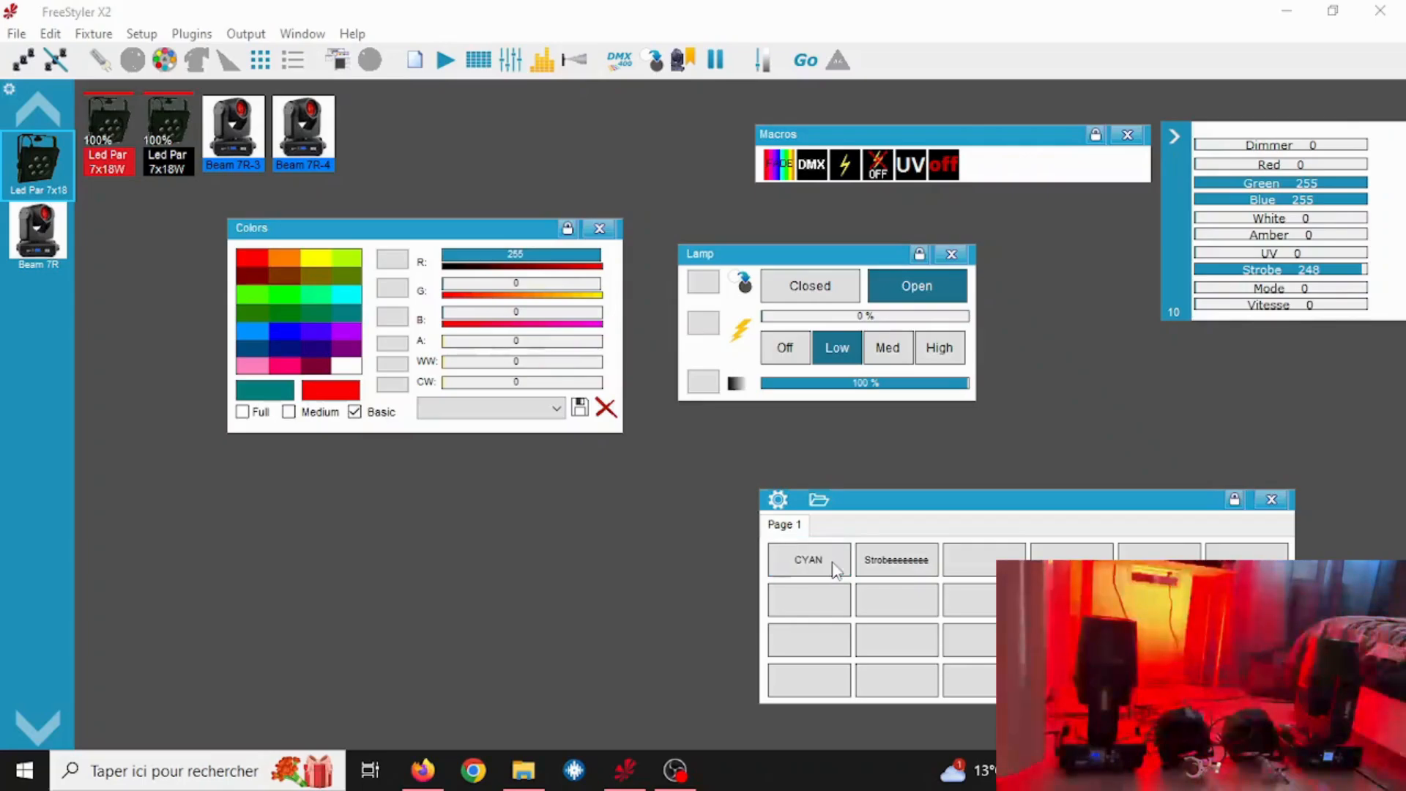
pyautogui.click(871, 575)
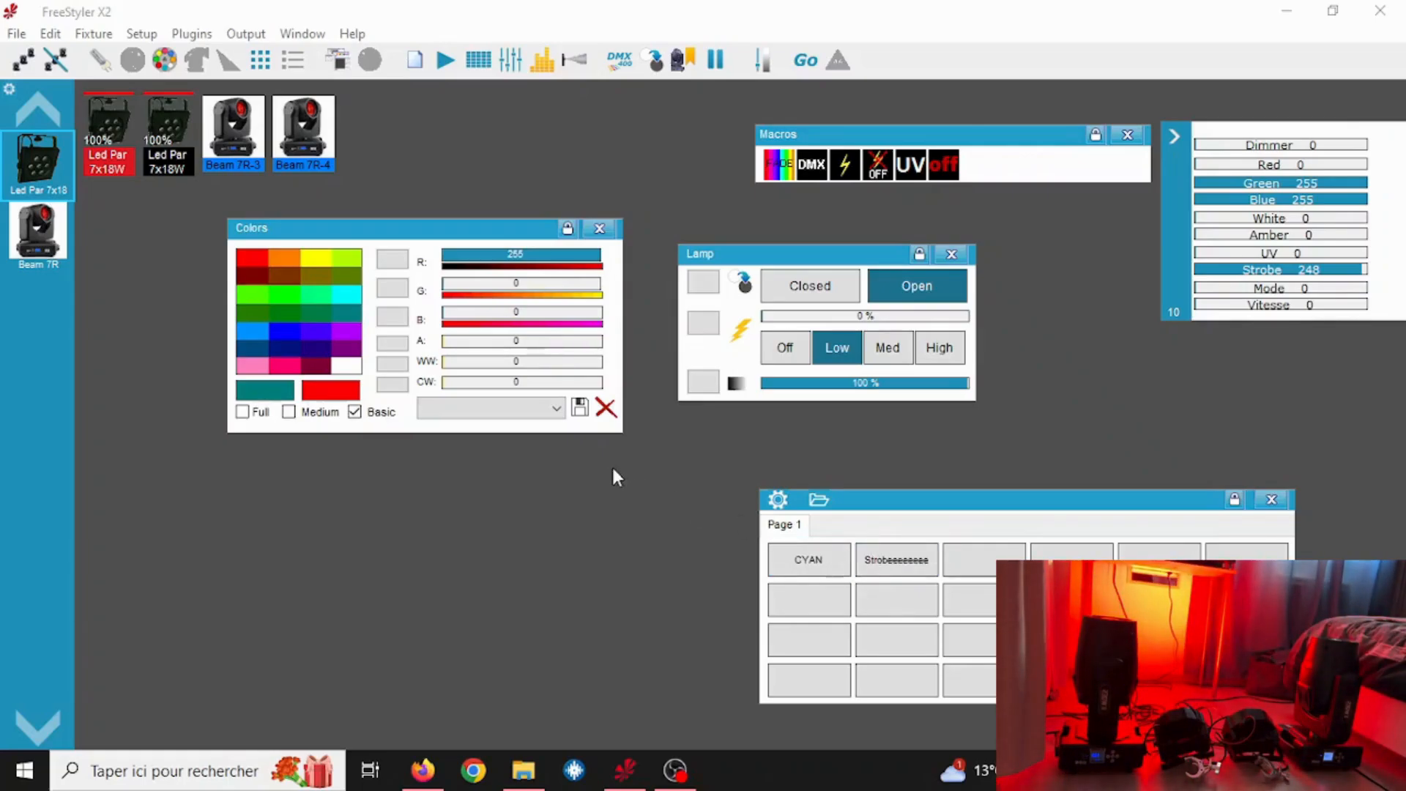
pyautogui.click(1223, 185)
pyautogui.moveTo(1224, 187); pyautogui.dragTo(1366, 189)
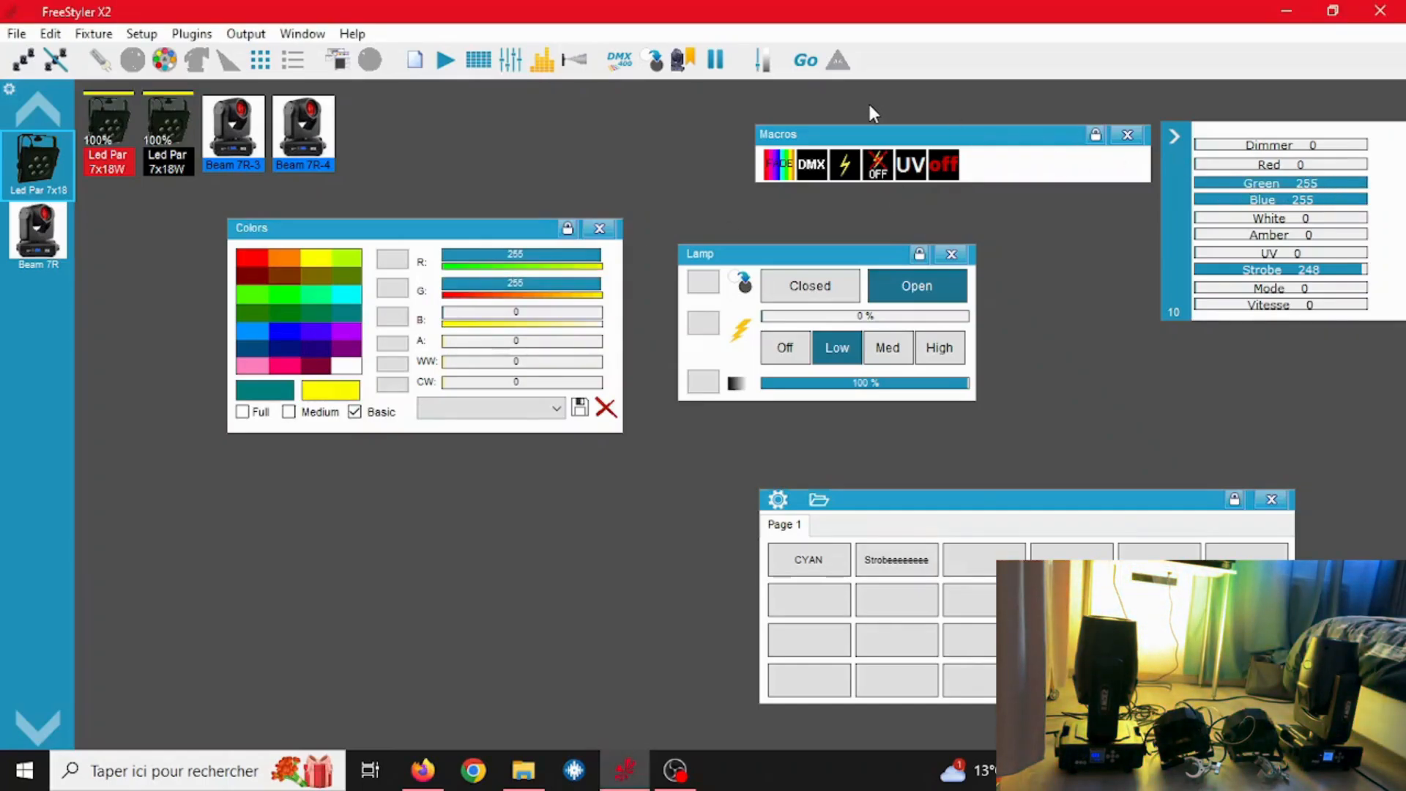
pyautogui.moveTo(1215, 183); pyautogui.dragTo(1190, 184)
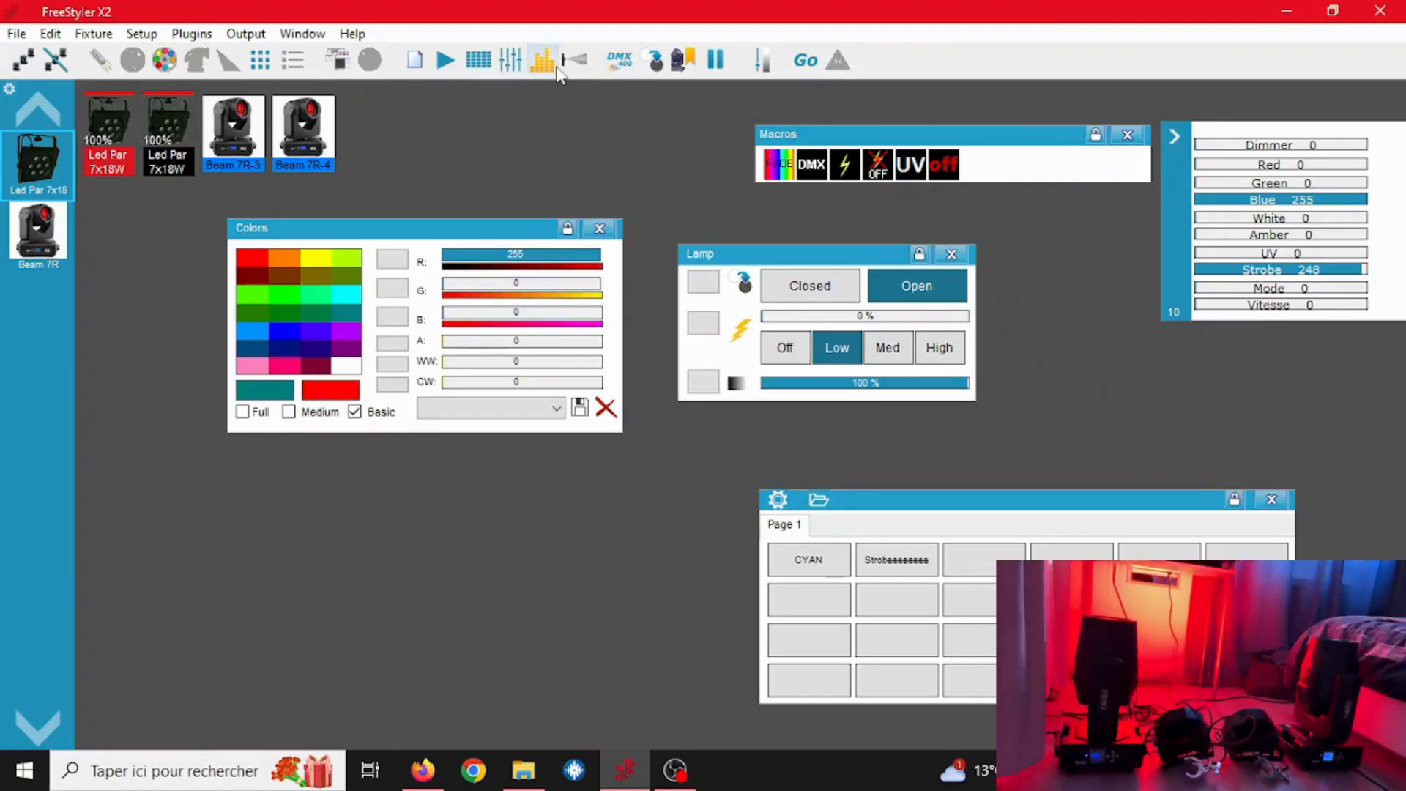
# Create a new sequence and enable the Red, Green, Blue, White, Amber and UV channels in its step.
pyautogui.click(412, 66)
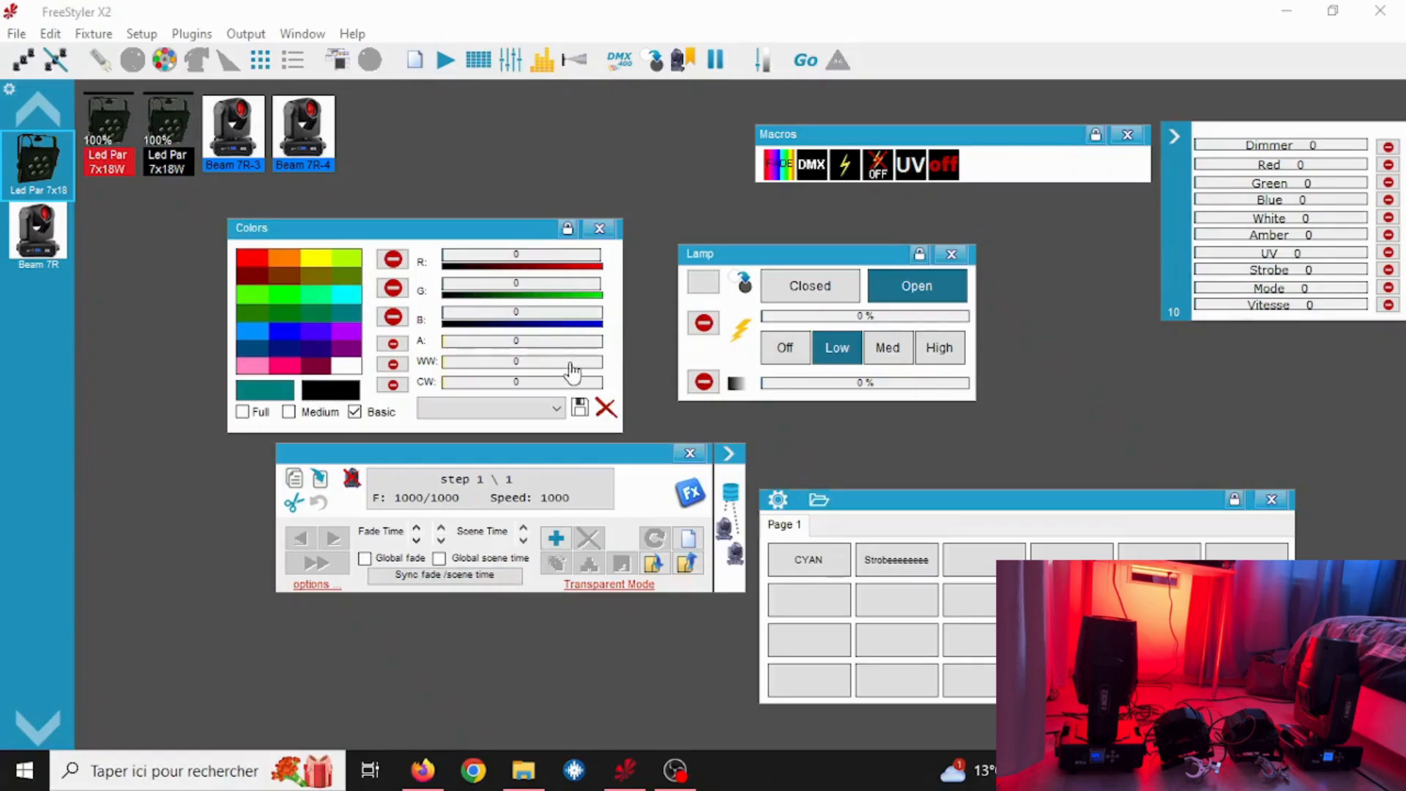
pyautogui.click(392, 259)
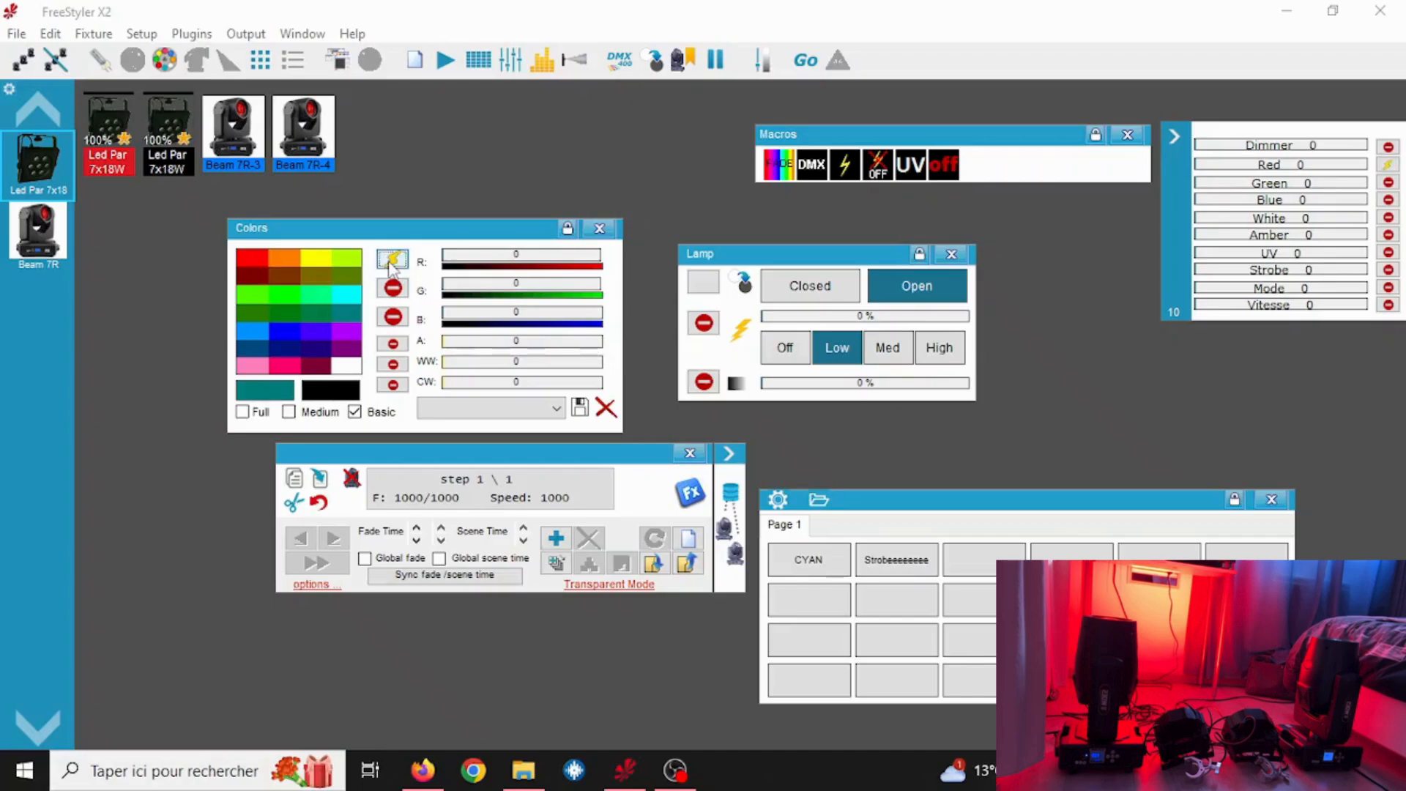
pyautogui.click(392, 287)
pyautogui.click(393, 316)
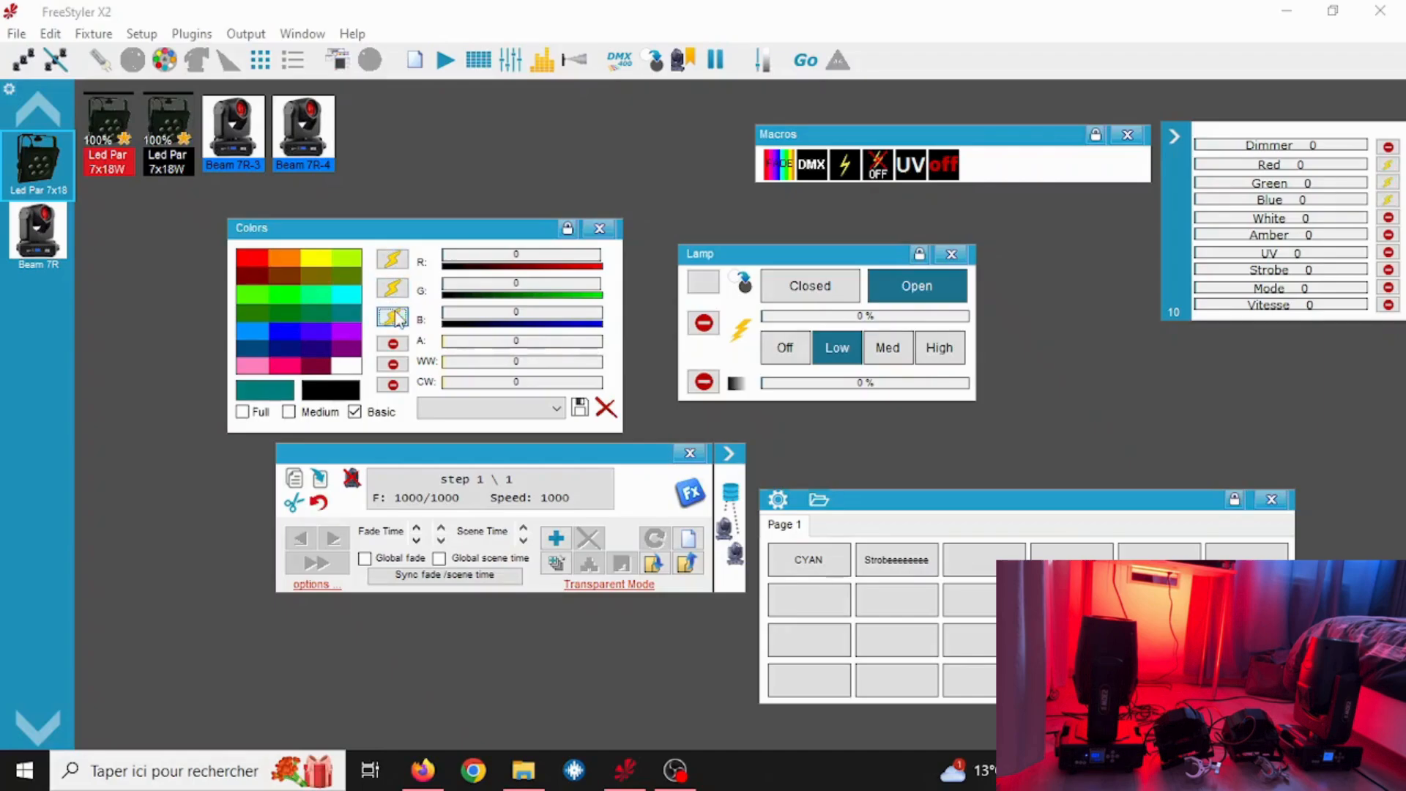
pyautogui.click(393, 343)
pyautogui.click(393, 363)
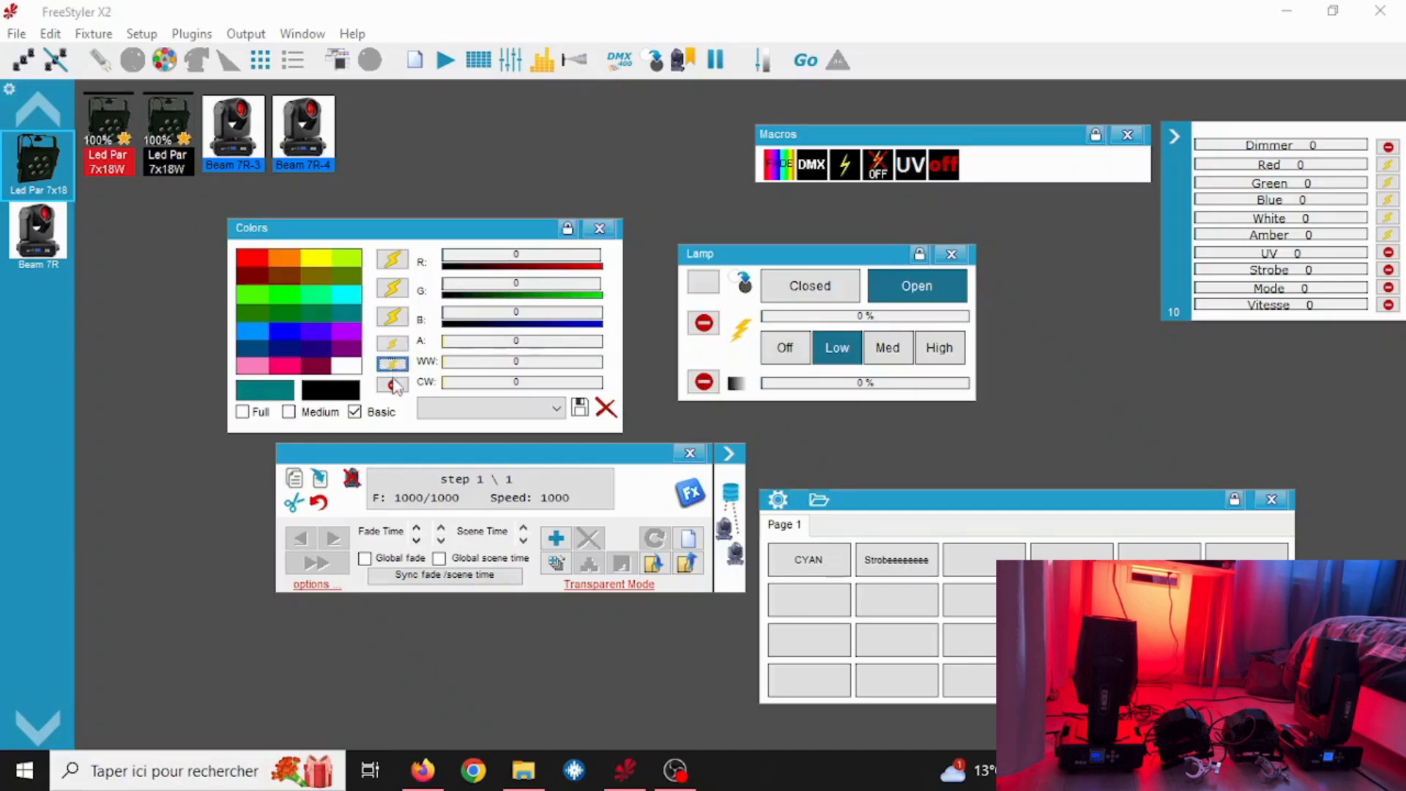
pyautogui.click(393, 385)
# Set the White channel to 255 in the new sequence step, with Red, Green and Blue at 0.
pyautogui.click(353, 368)
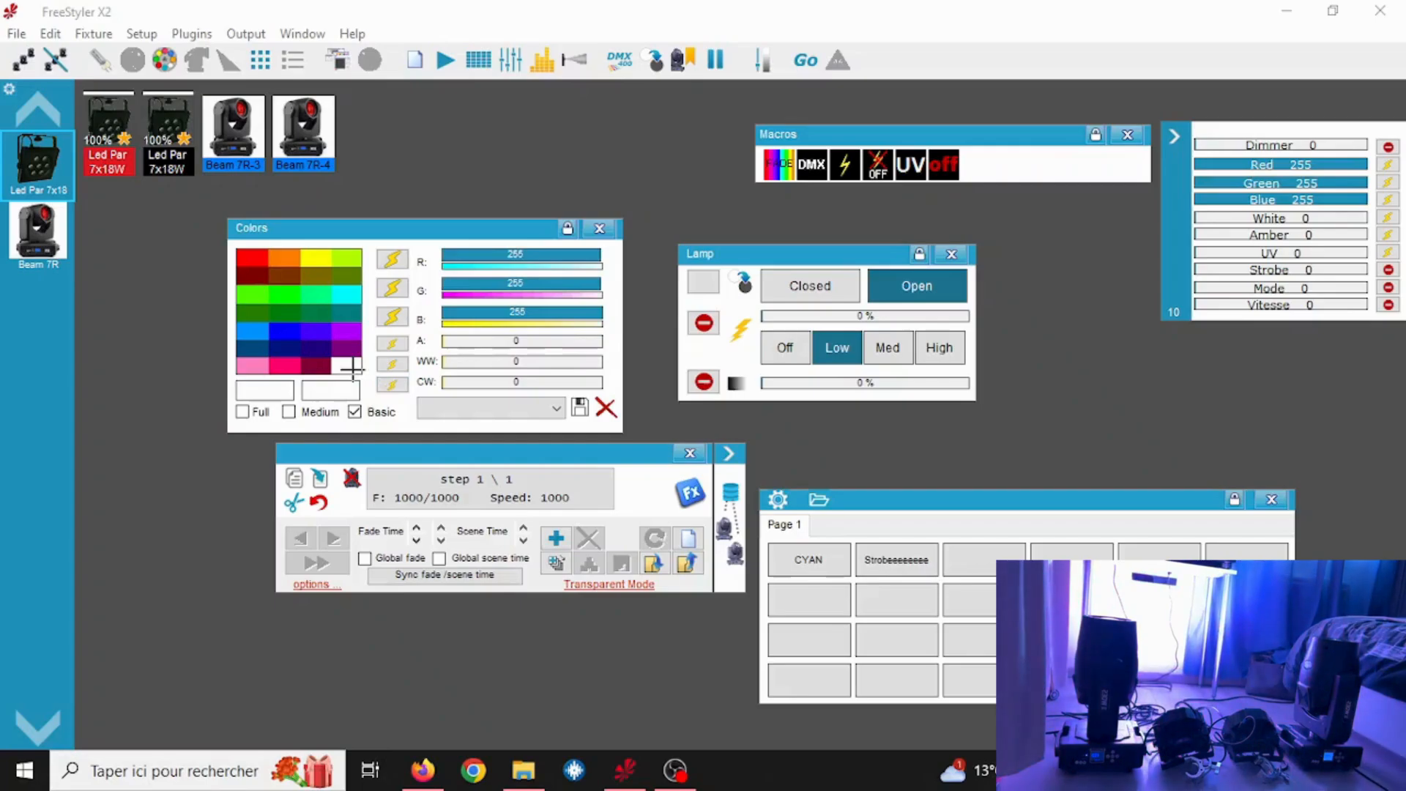
pyautogui.moveTo(489, 257); pyautogui.dragTo(444, 316)
pyautogui.click(457, 315)
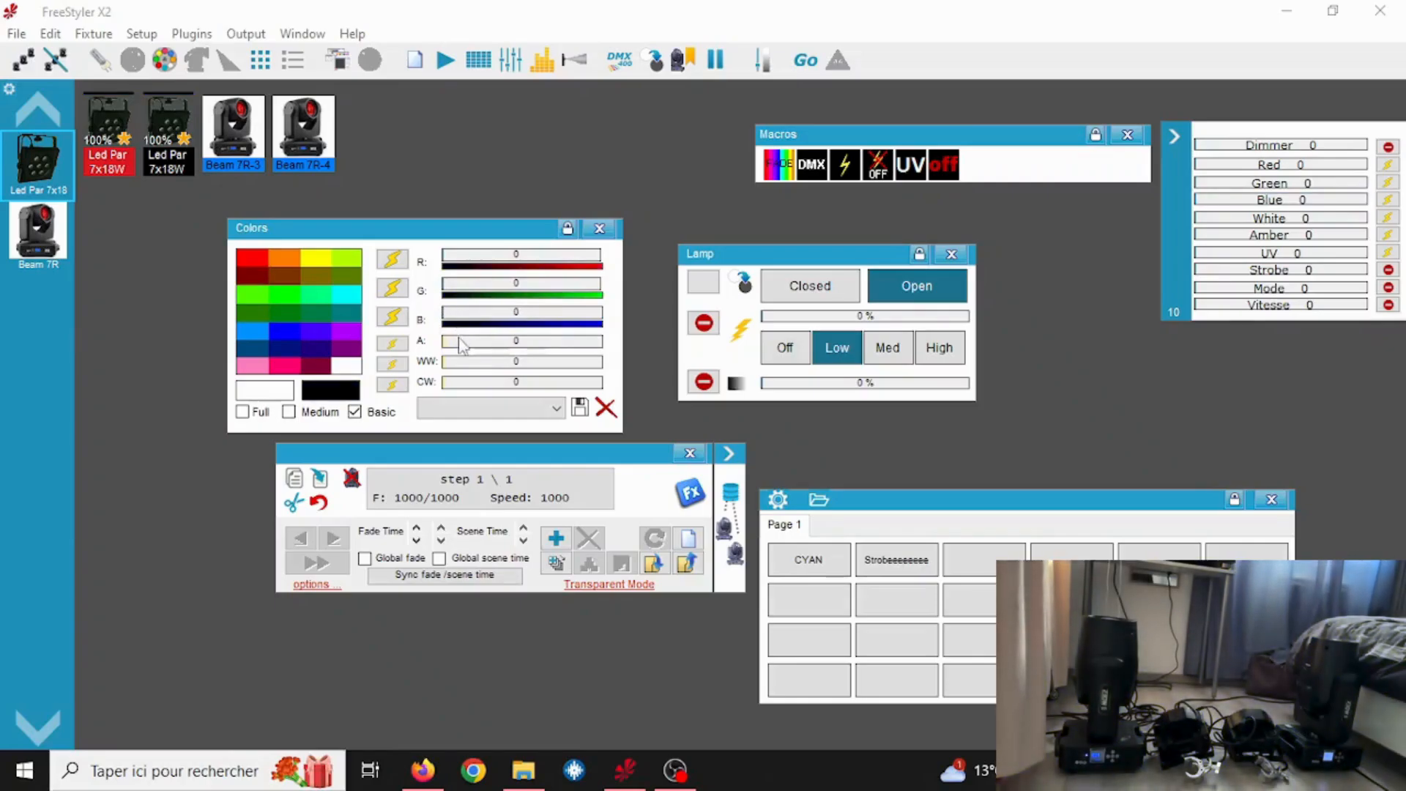
pyautogui.moveTo(454, 367); pyautogui.dragTo(604, 377)
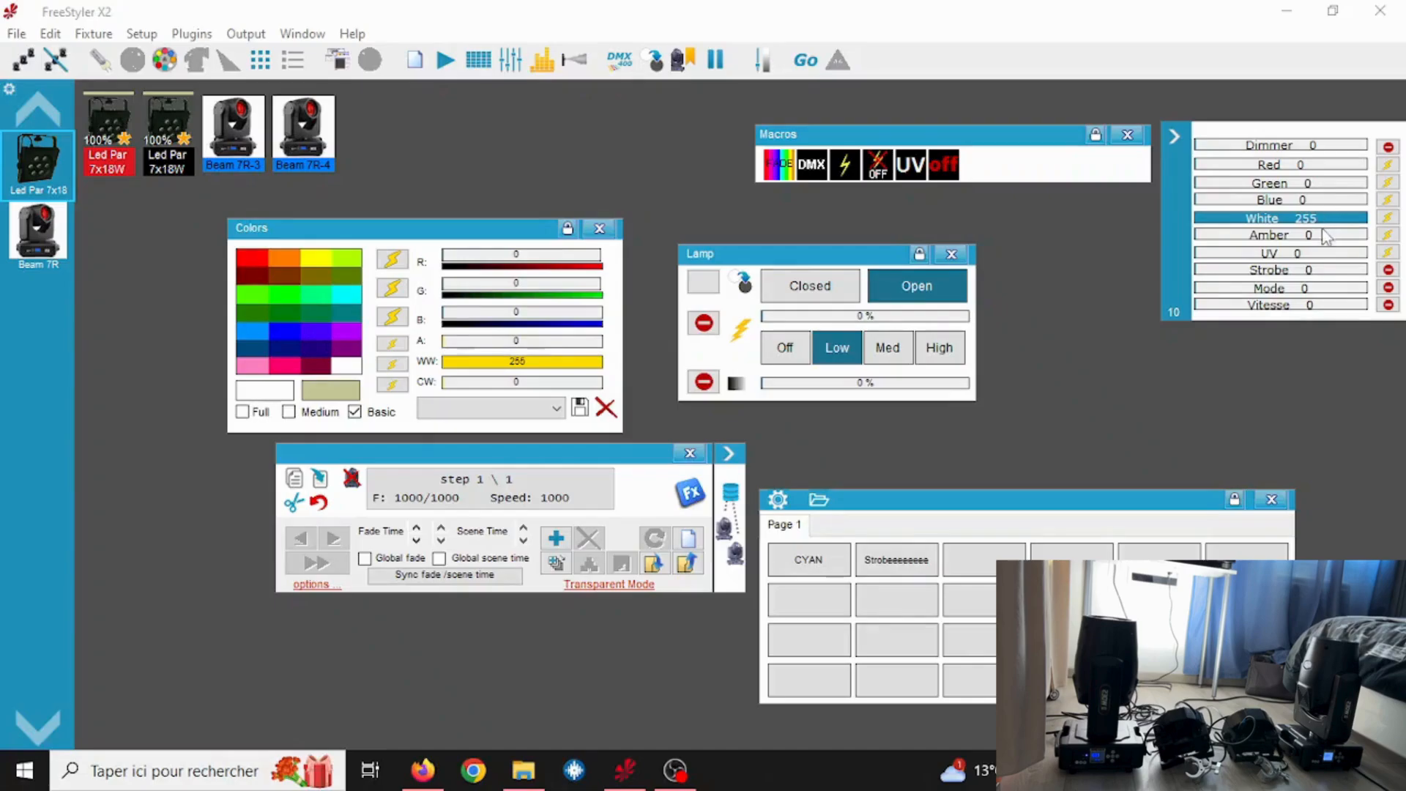
# Save the white sequence as blancccccccc with Add to buttons enabled, and dismiss the sequence dialog.
pyautogui.click(653, 566)
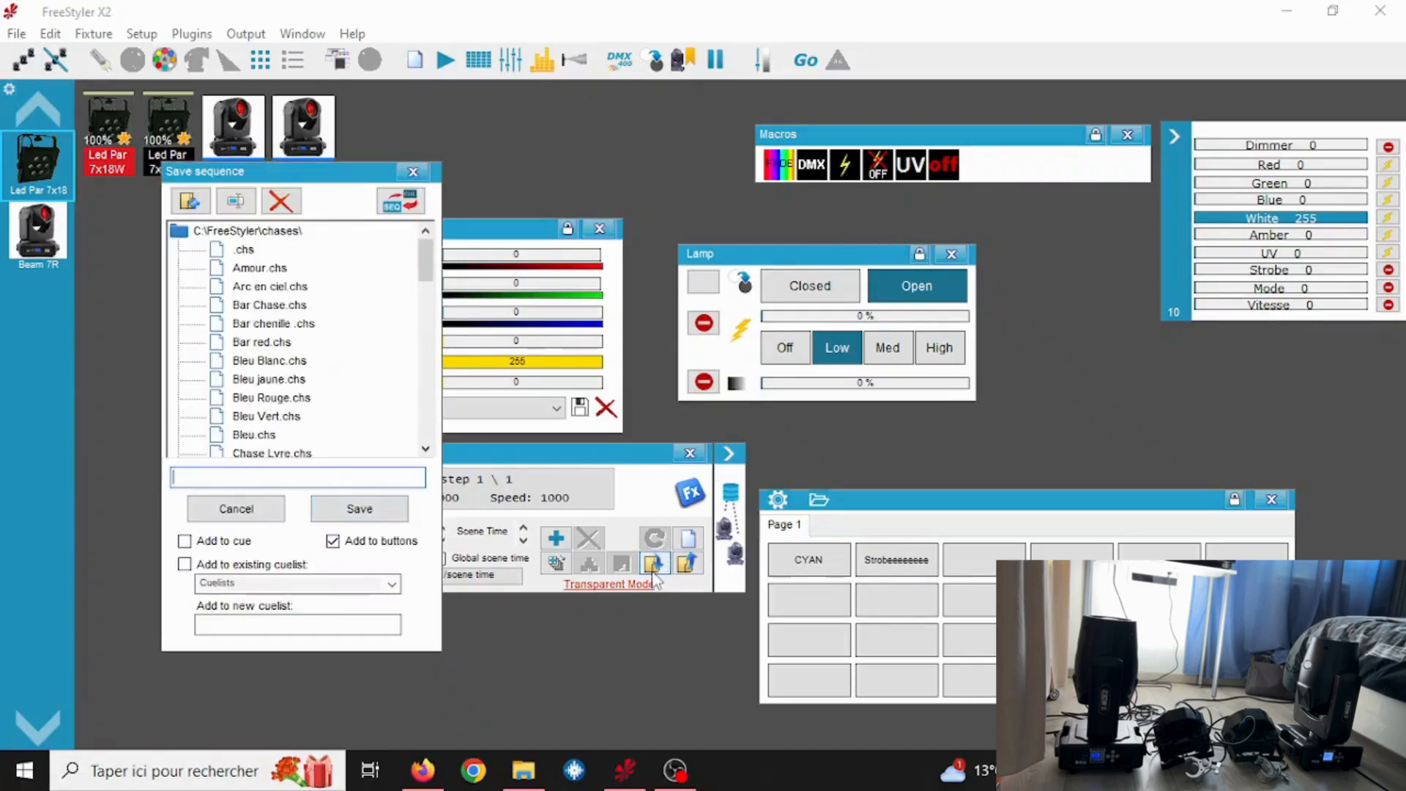
pyautogui.write('blancccccccc')
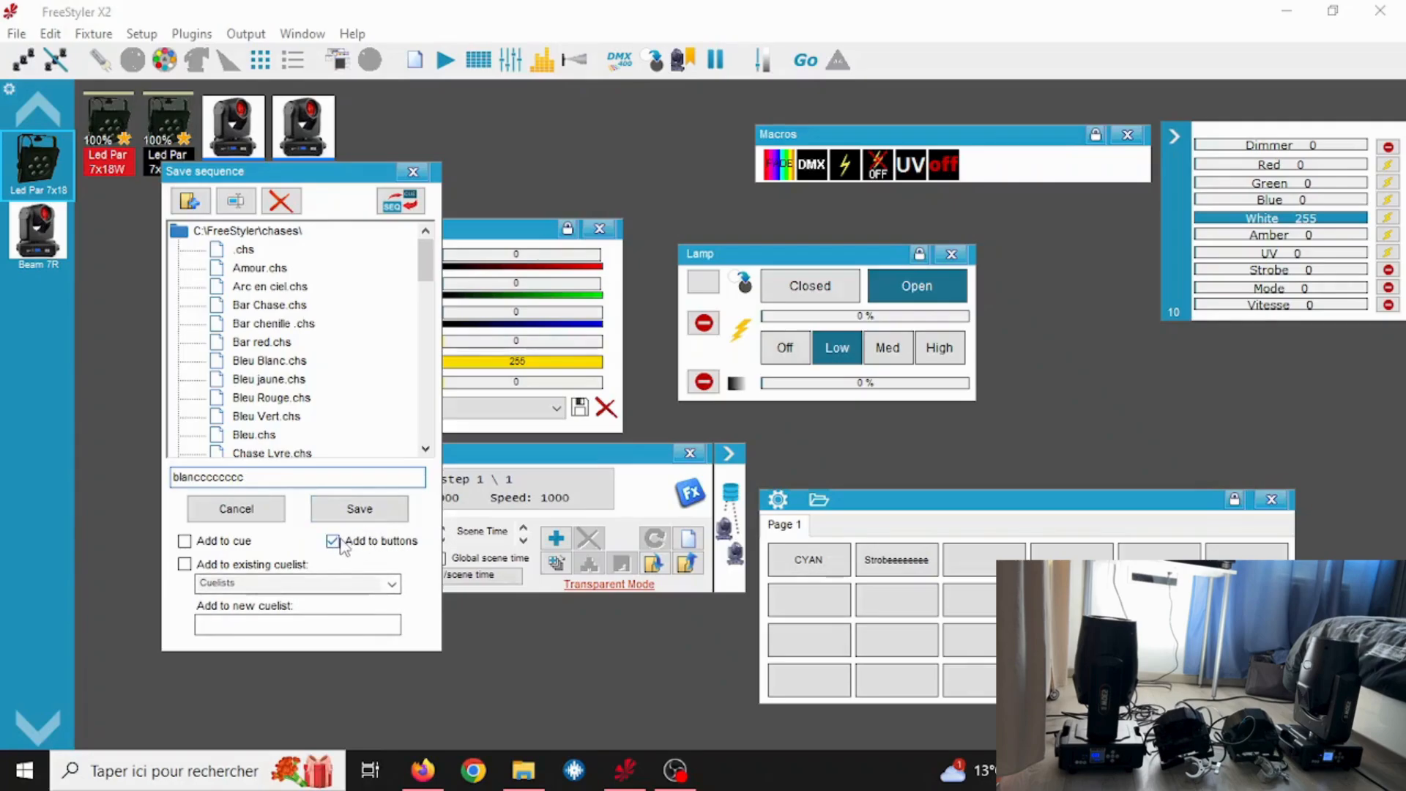
pyautogui.click(360, 512)
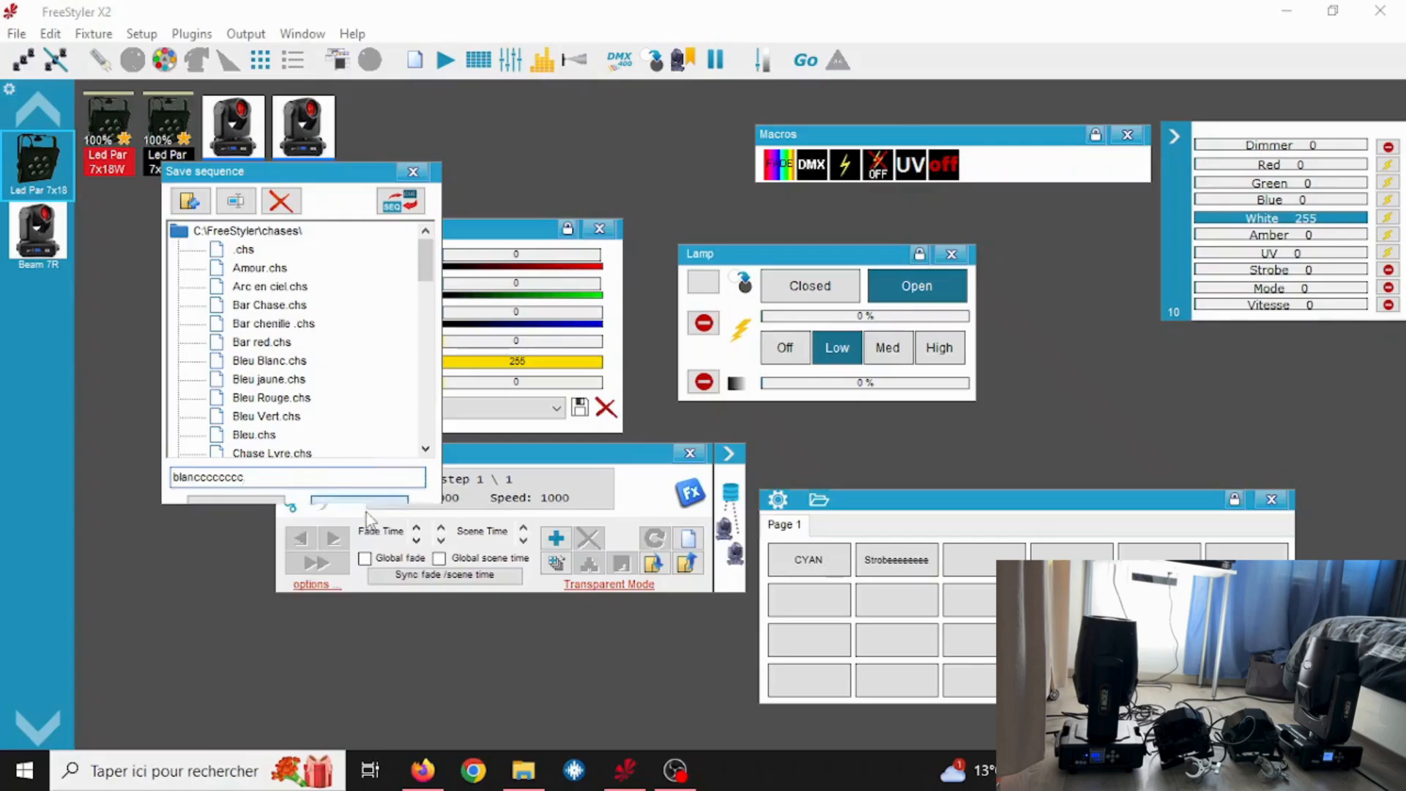
pyautogui.click(413, 172)
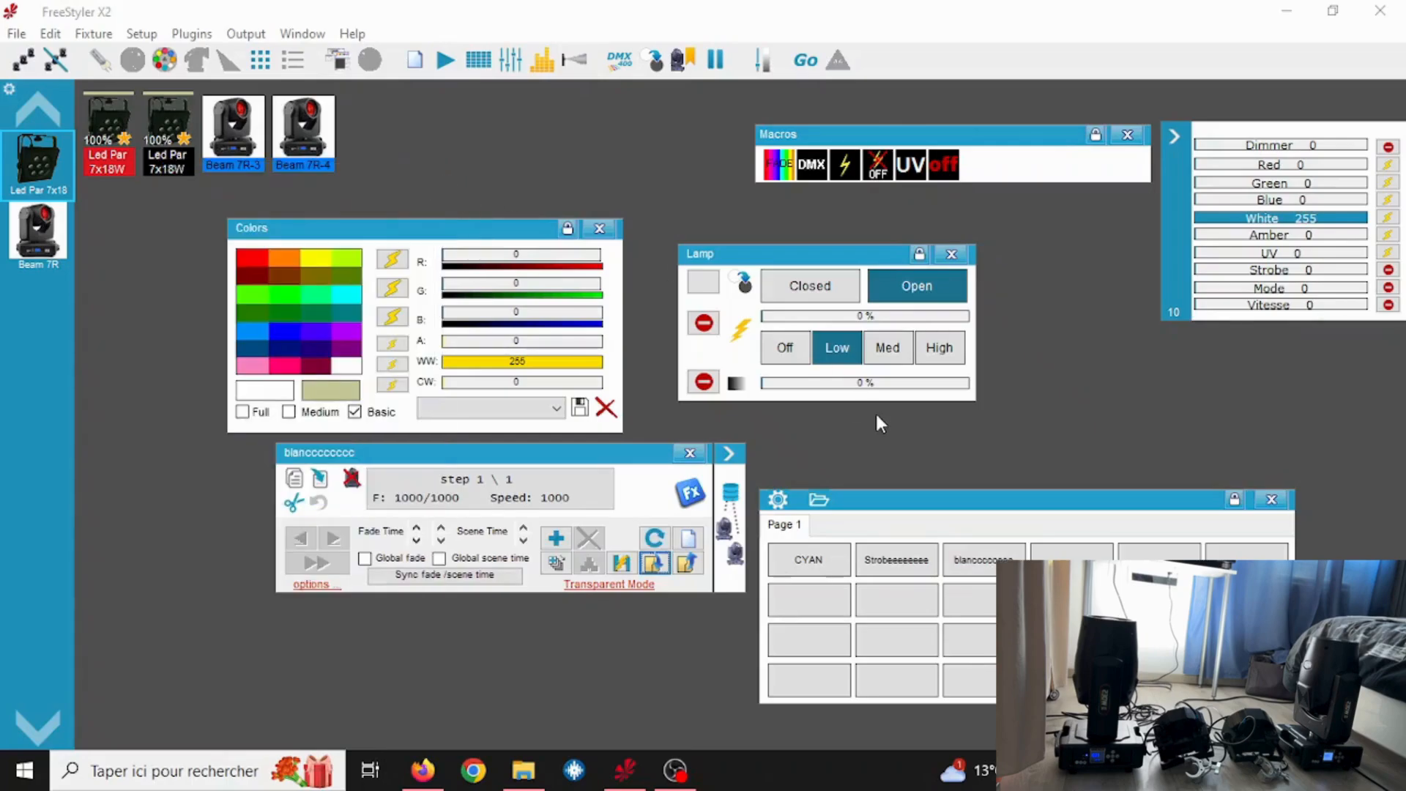
# Close the sequence editor and toggle the blancccccccc button on and off over the red color.
pyautogui.click(949, 556)
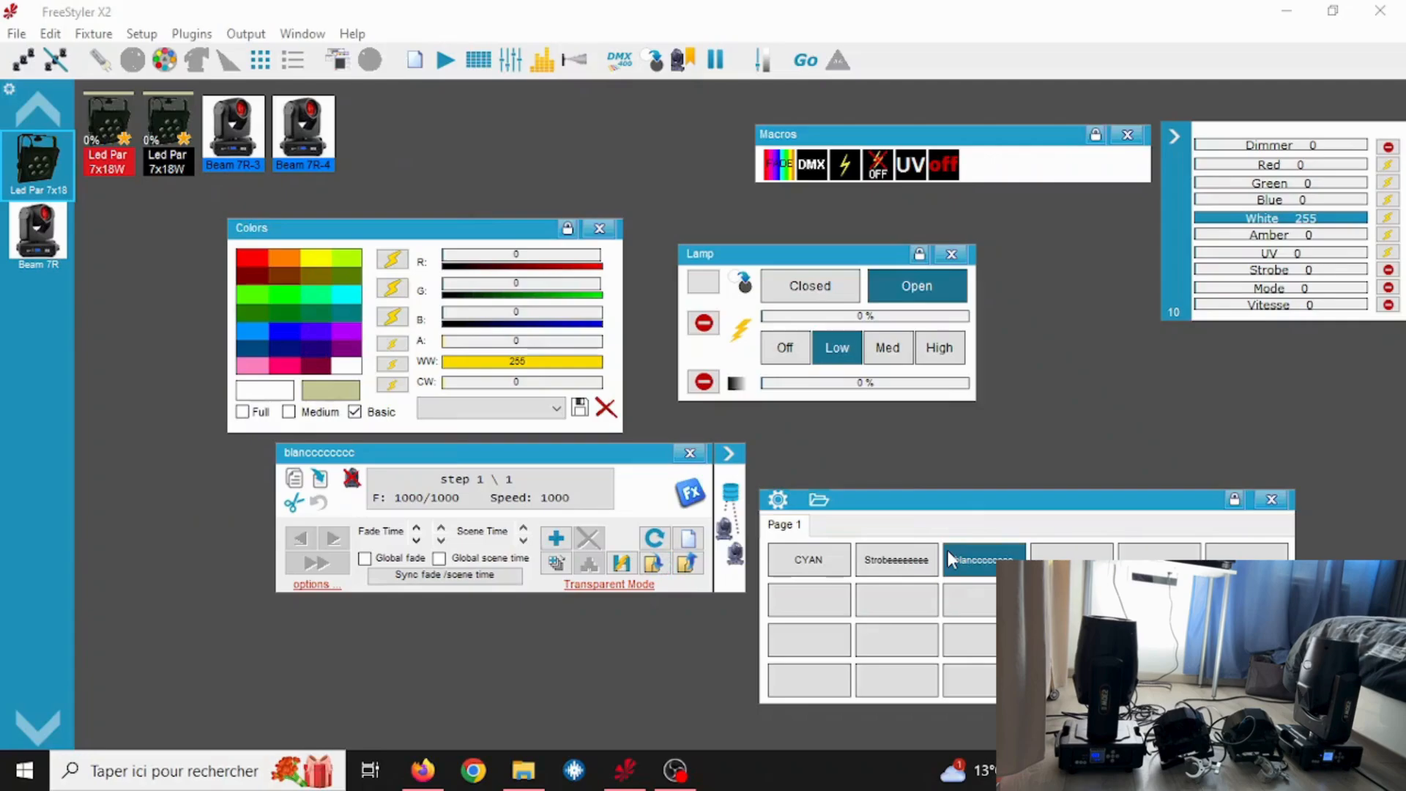
pyautogui.click(948, 554)
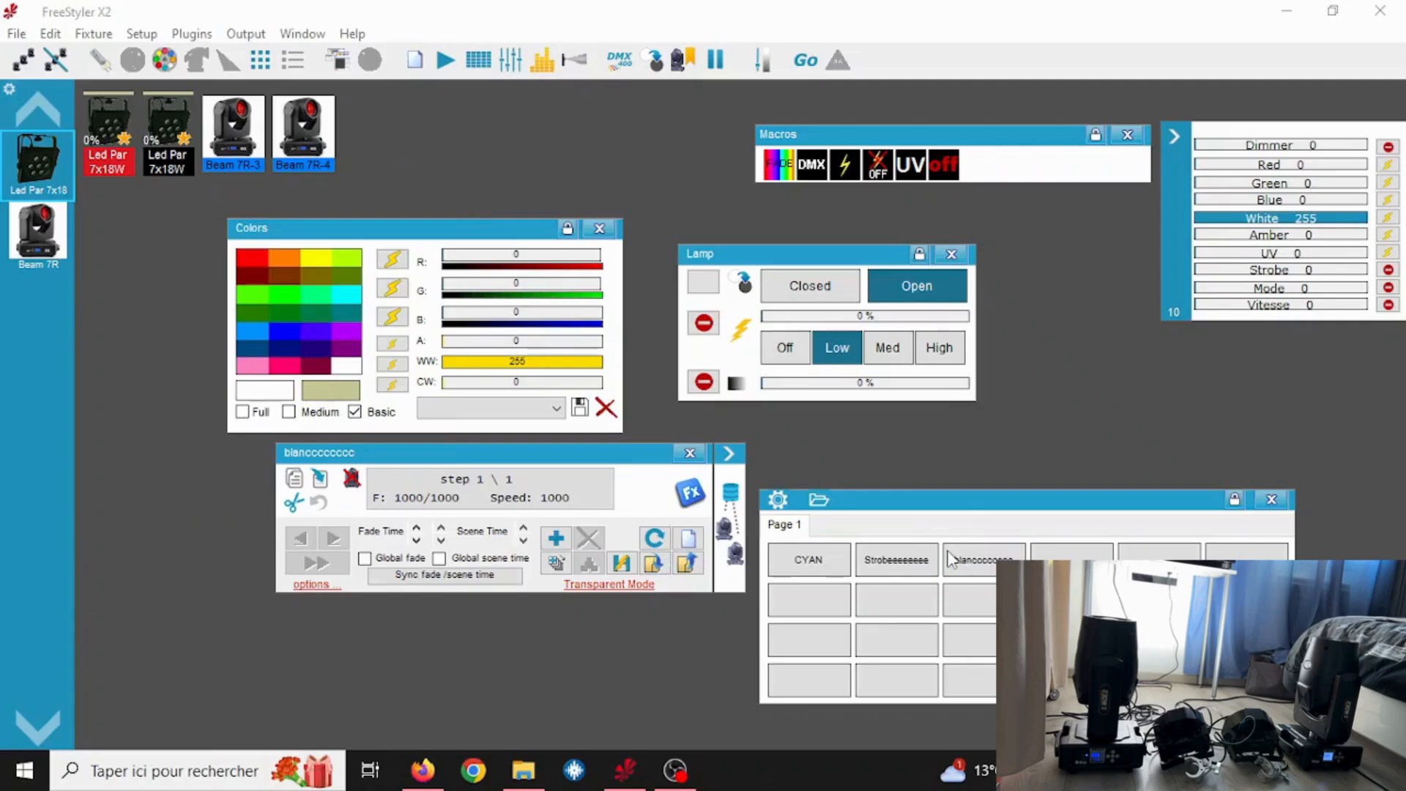
pyautogui.click(690, 453)
pyautogui.click(983, 563)
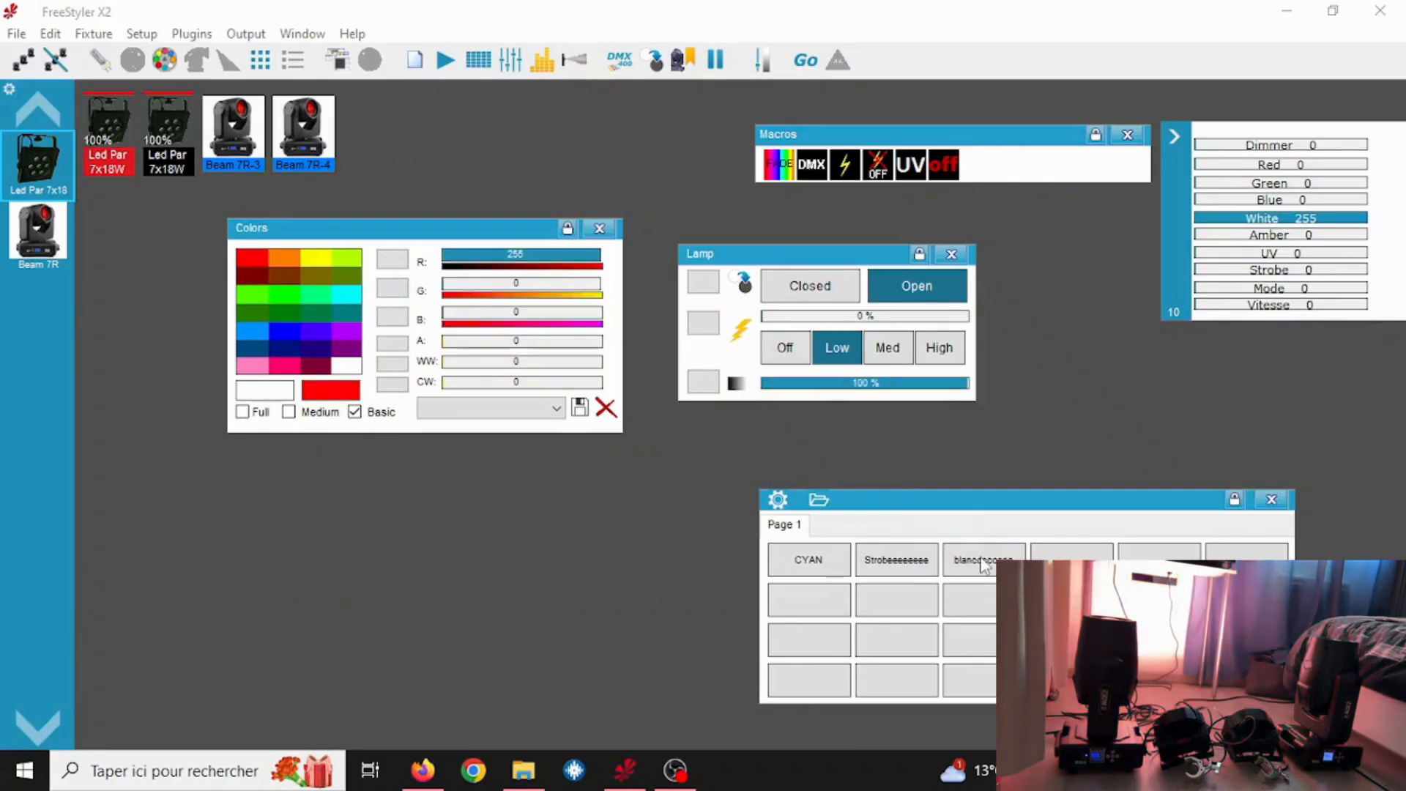
pyautogui.click(983, 563)
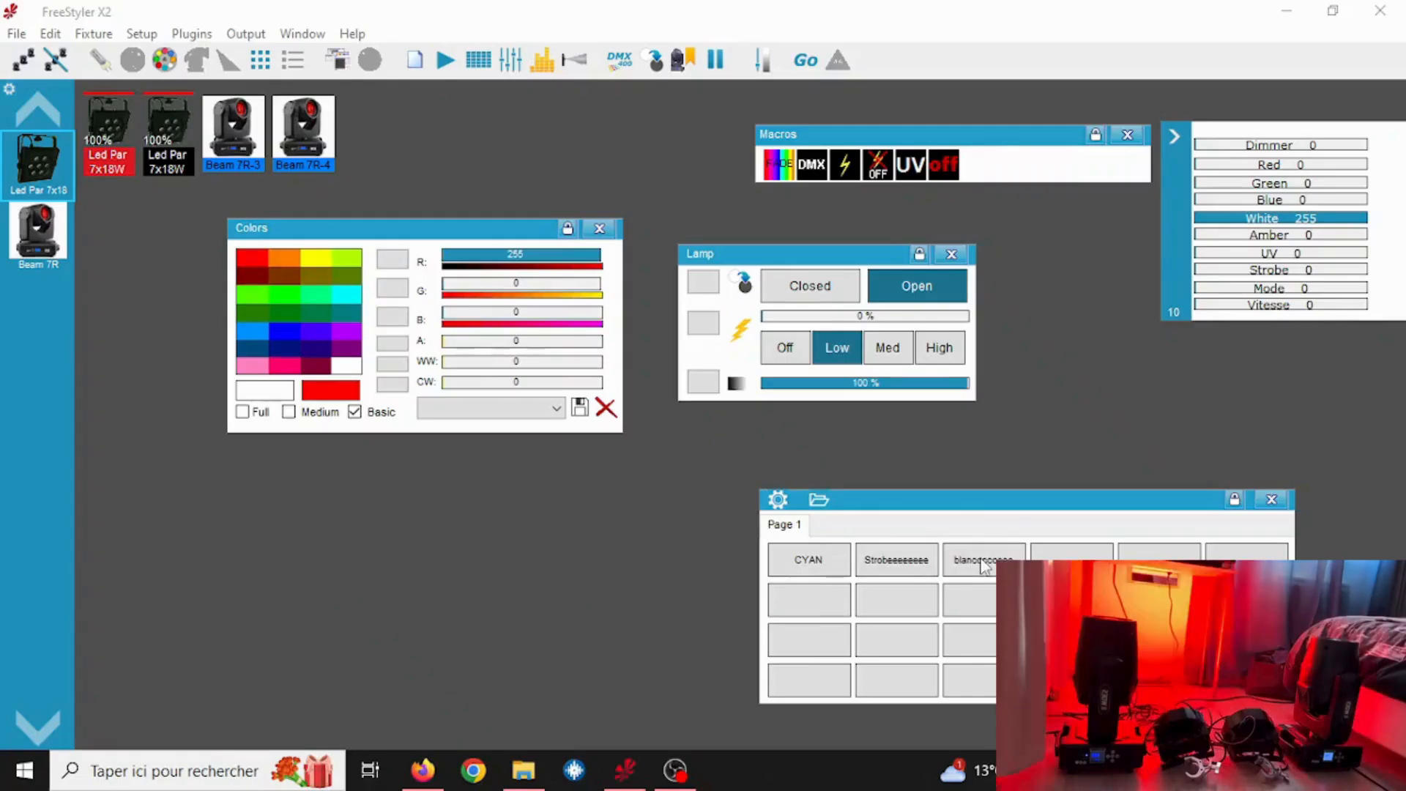
pyautogui.click(983, 562)
pyautogui.click(983, 563)
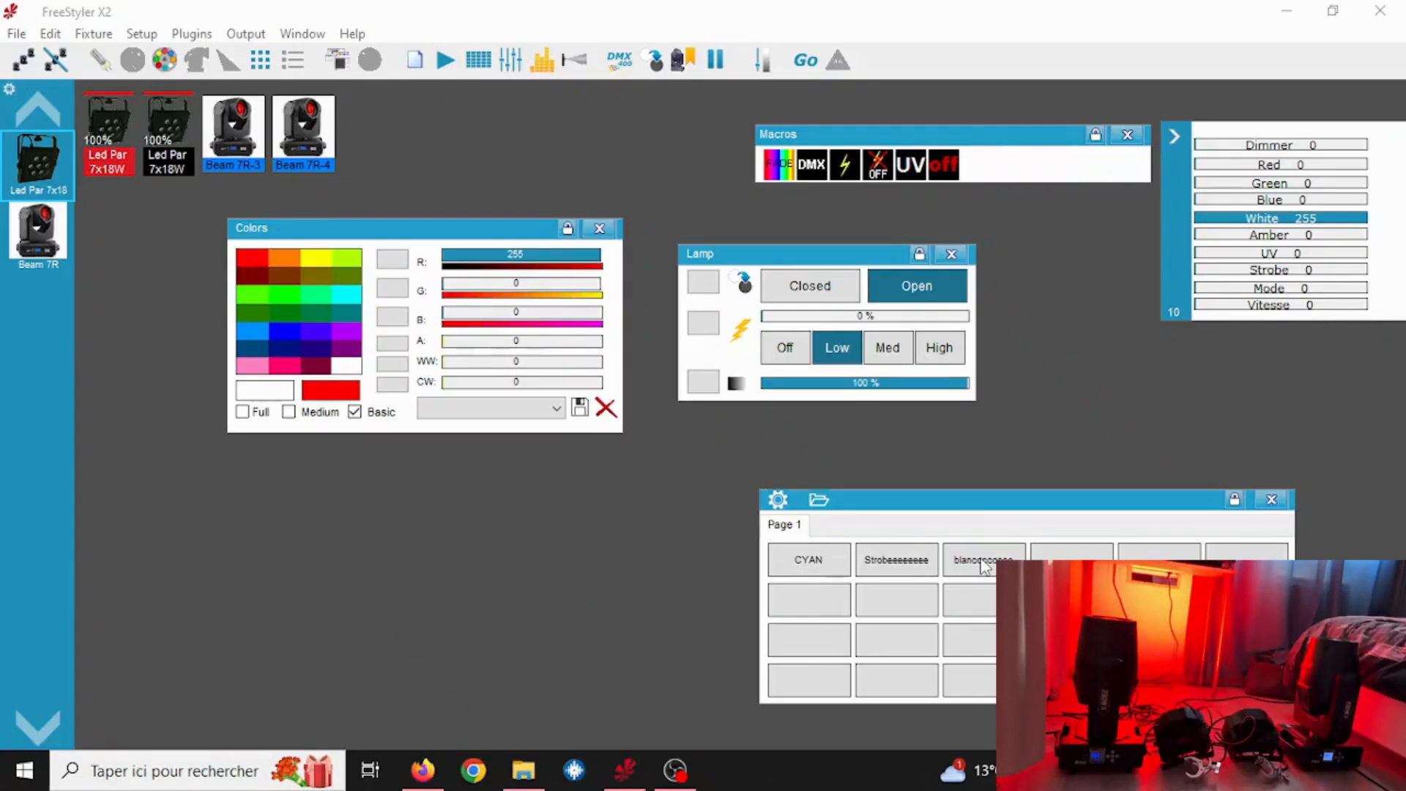
# Set the blancccccccc button to Flash button mode and trigger it to test the flash.
pyautogui.rightClick(983, 563)
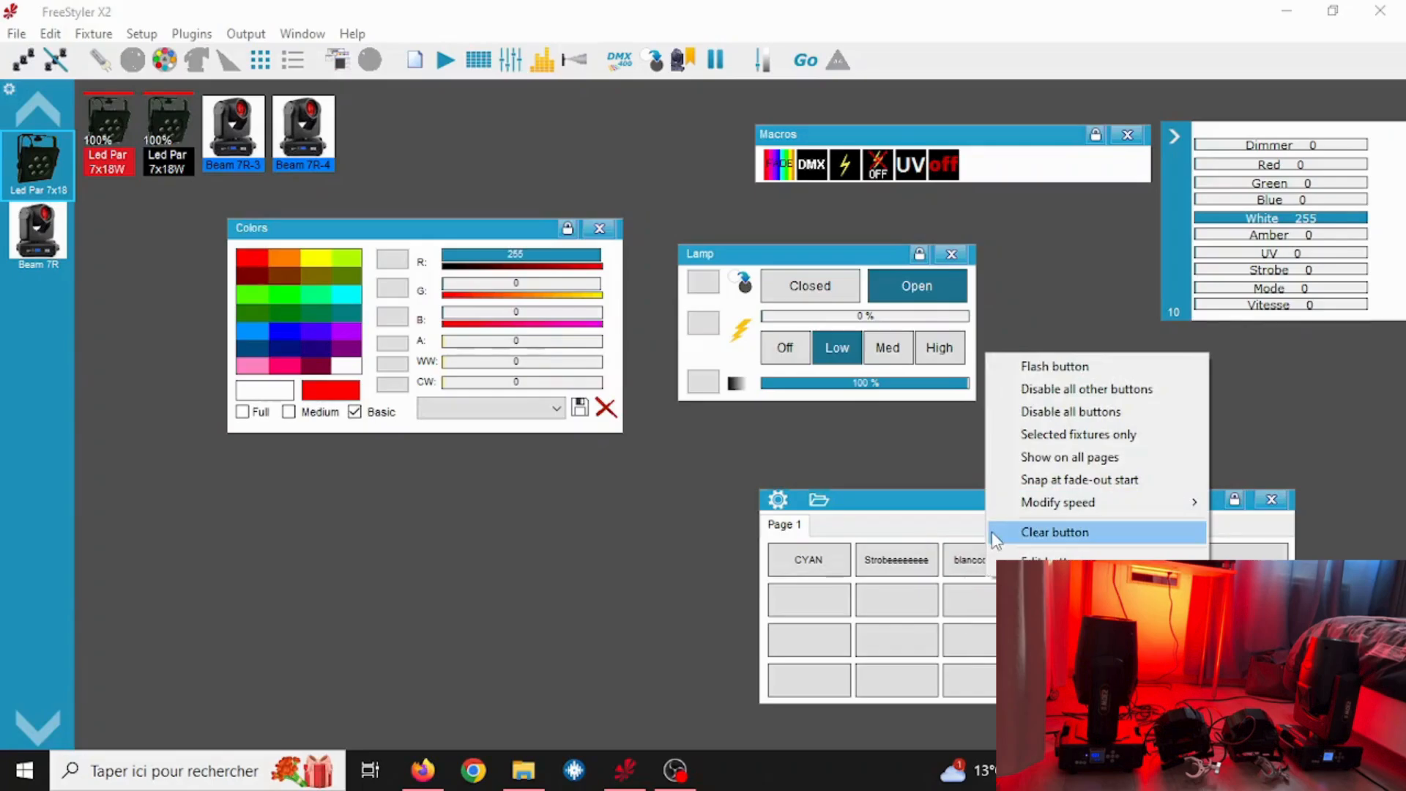
pyautogui.click(1025, 370)
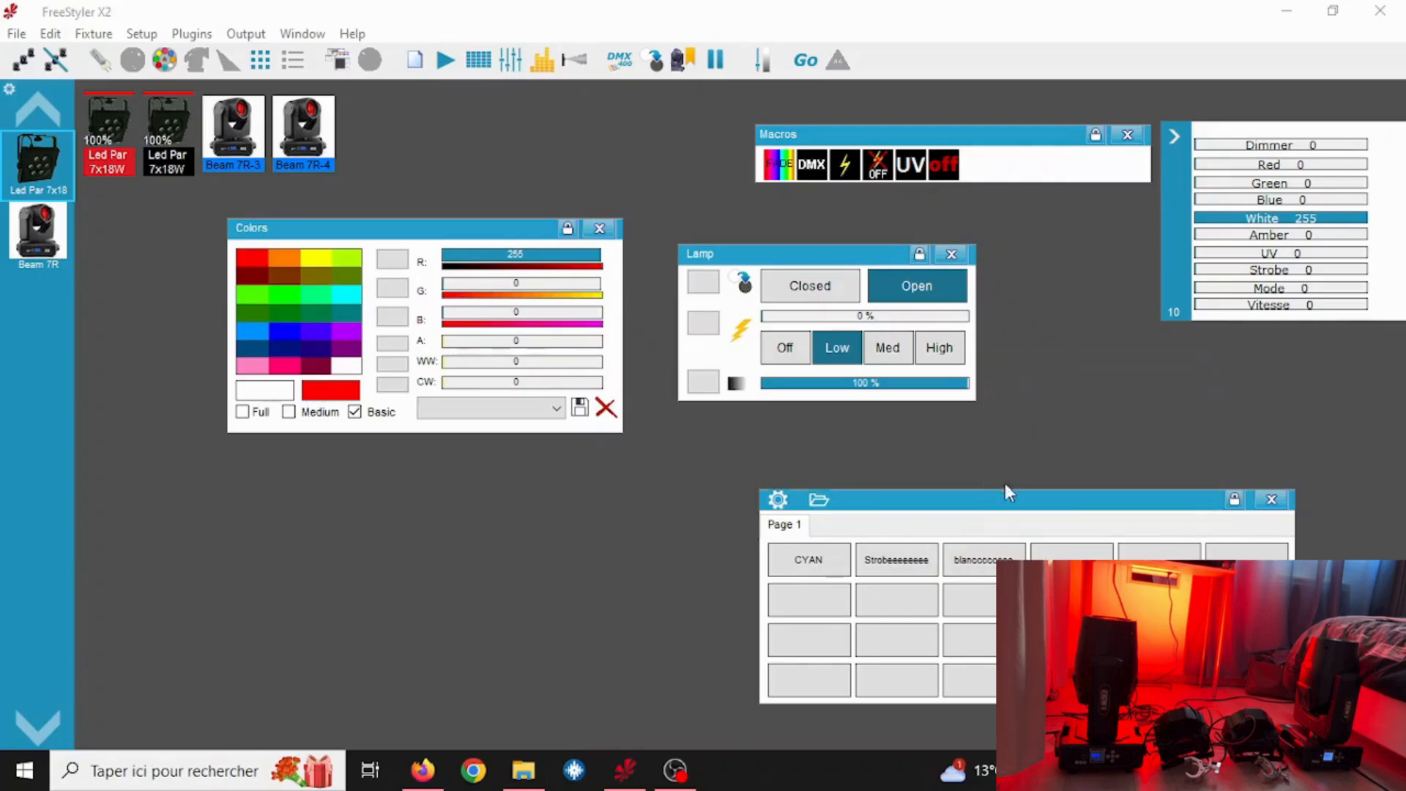
pyautogui.click(978, 568)
pyautogui.click(978, 568)
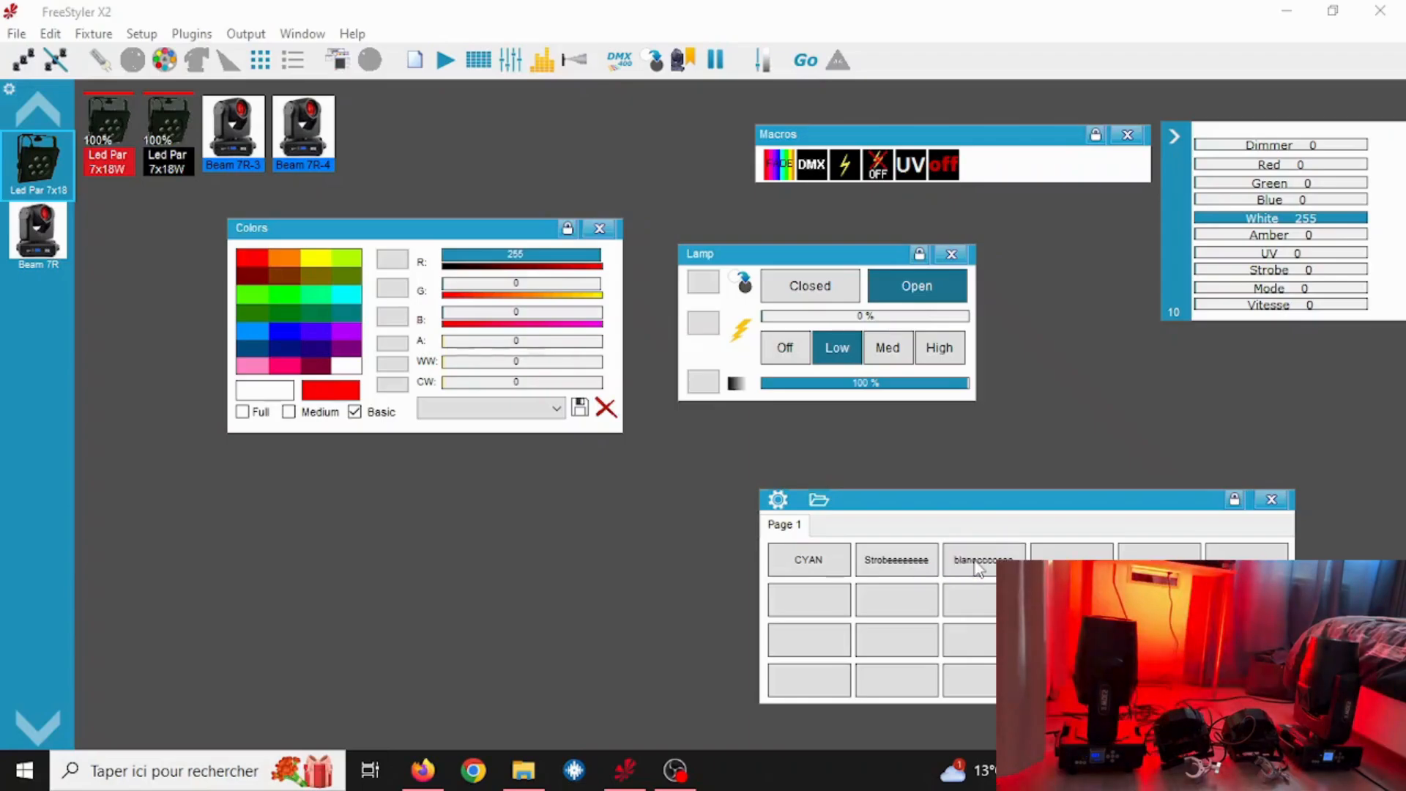
pyautogui.click(978, 568)
# Set the CYAN button to Flash button mode and trigger it to test the flash.
pyautogui.rightClick(844, 579)
pyautogui.click(850, 369)
pyautogui.click(833, 571)
pyautogui.click(835, 574)
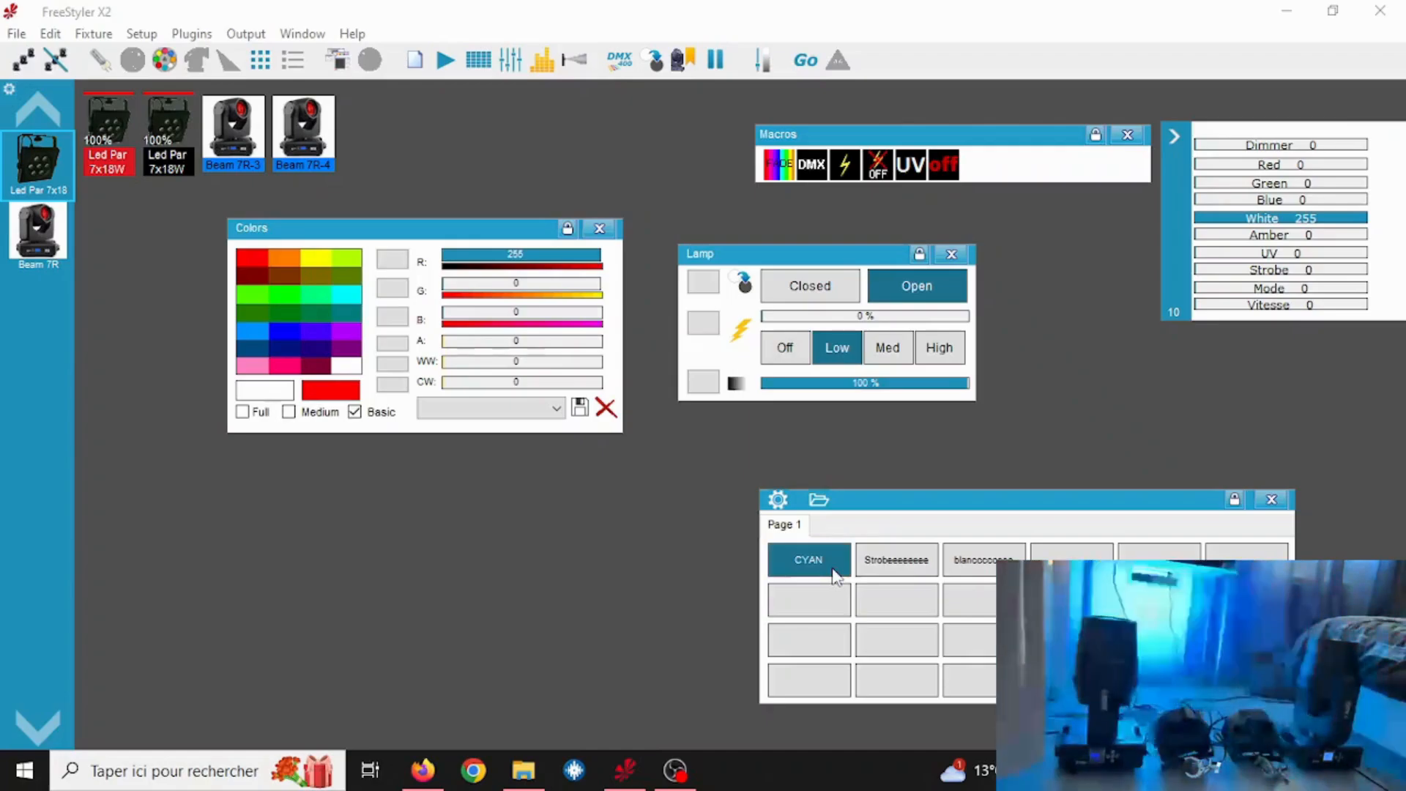
# Set the Strobeeeeeeee button to Flash button mode and trigger it to test the flash.
pyautogui.click(924, 574)
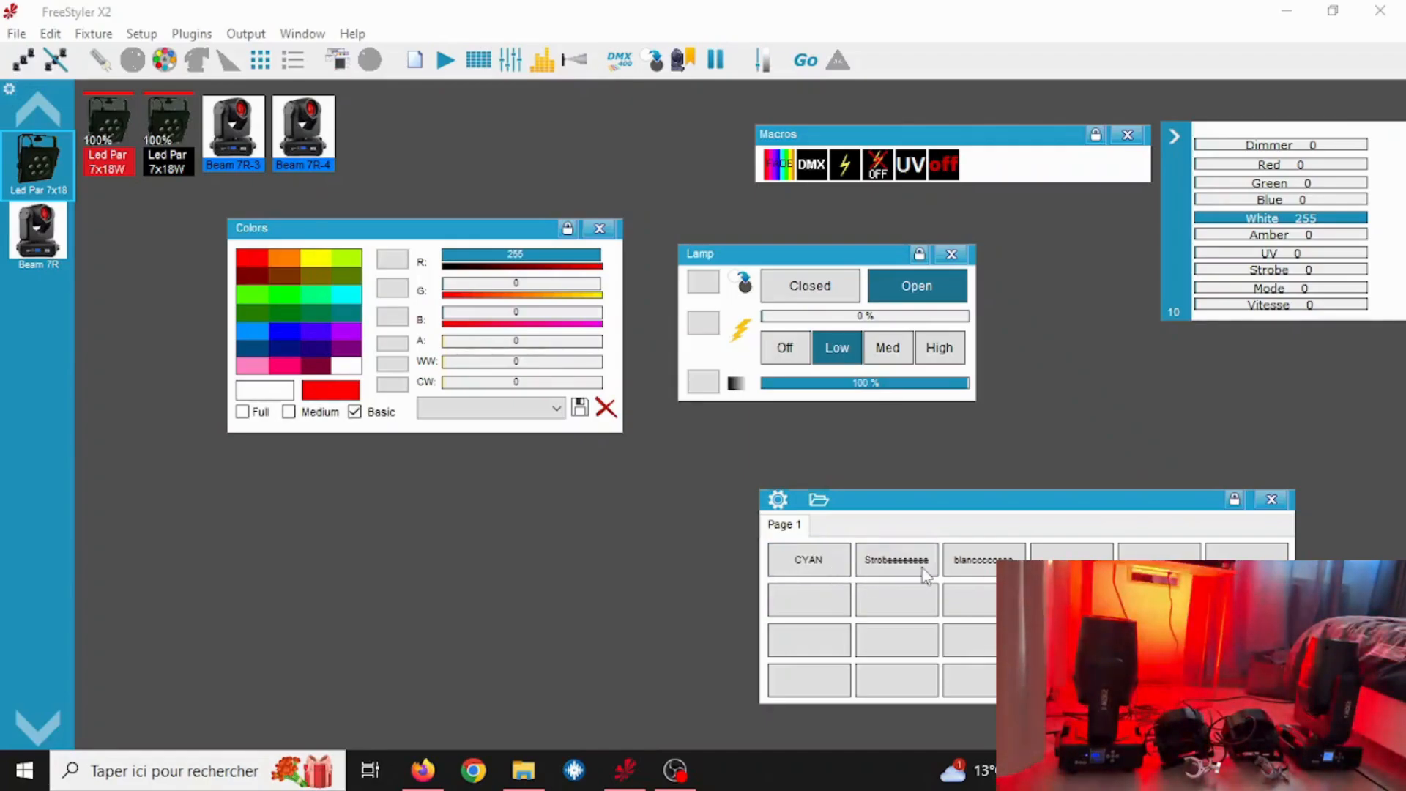
pyautogui.rightClick(924, 576)
pyautogui.click(934, 370)
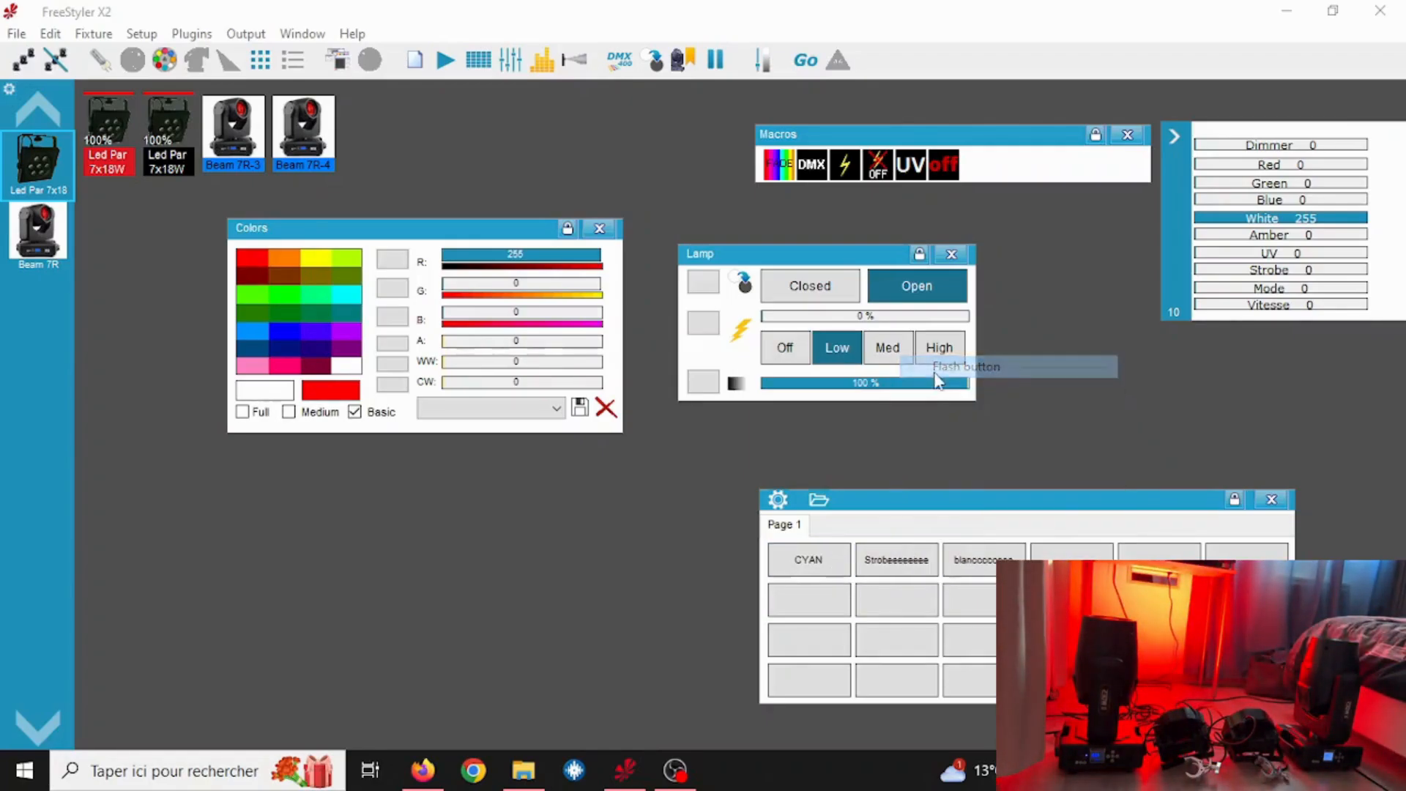
pyautogui.click(904, 573)
pyautogui.click(908, 574)
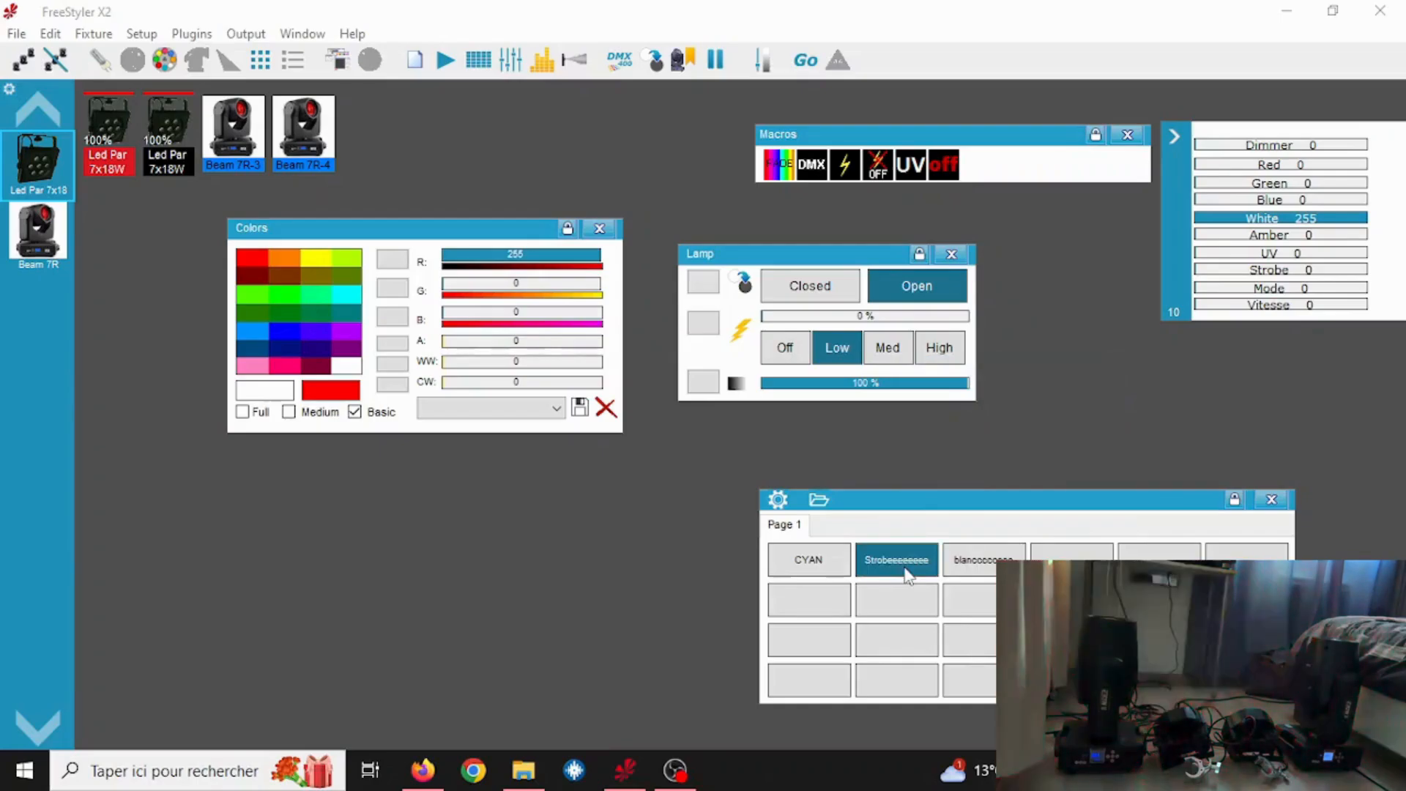
# Clear the fixture selection and move the buttons window slightly aside.
pyautogui.rightClick(833, 564)
pyautogui.click(710, 548)
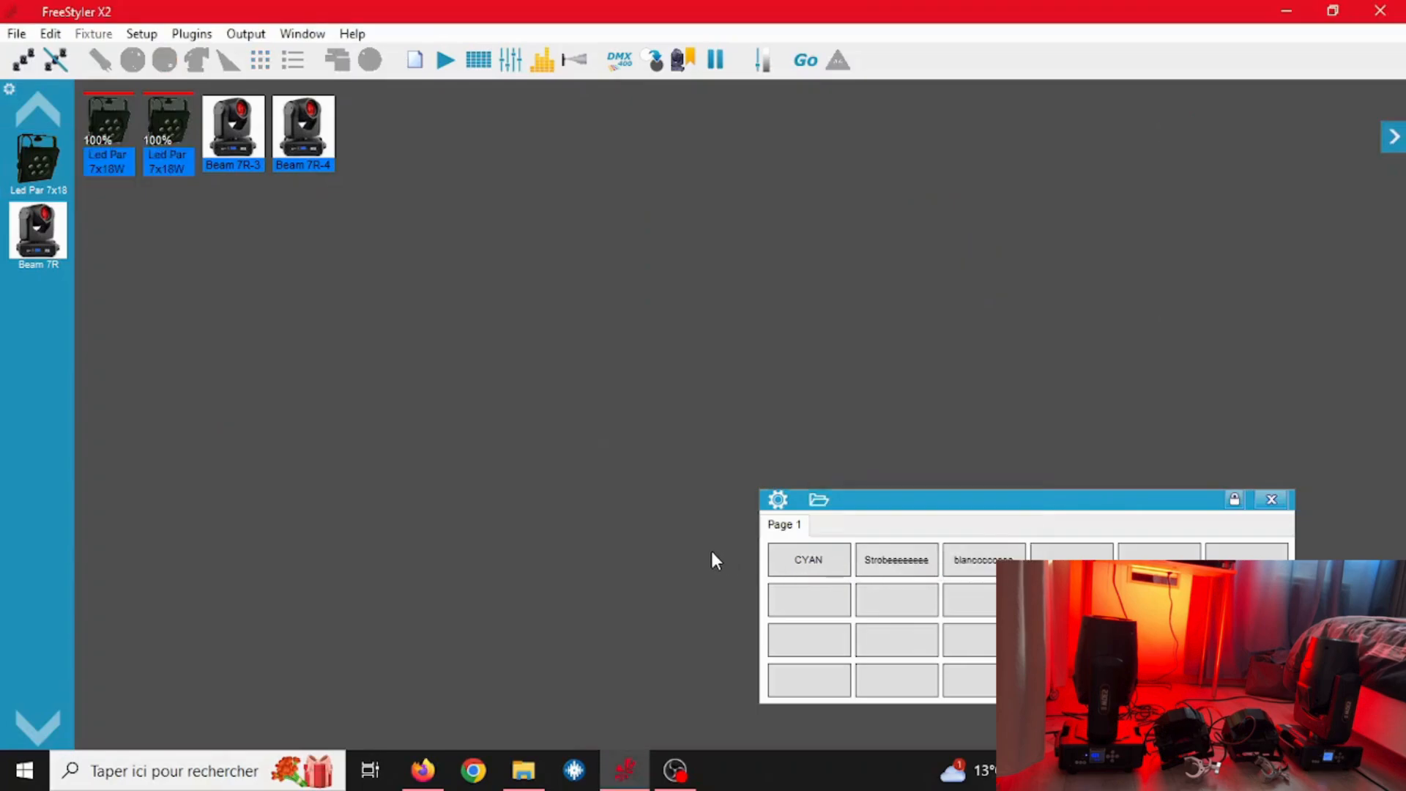
pyautogui.moveTo(892, 504); pyautogui.dragTo(962, 516)
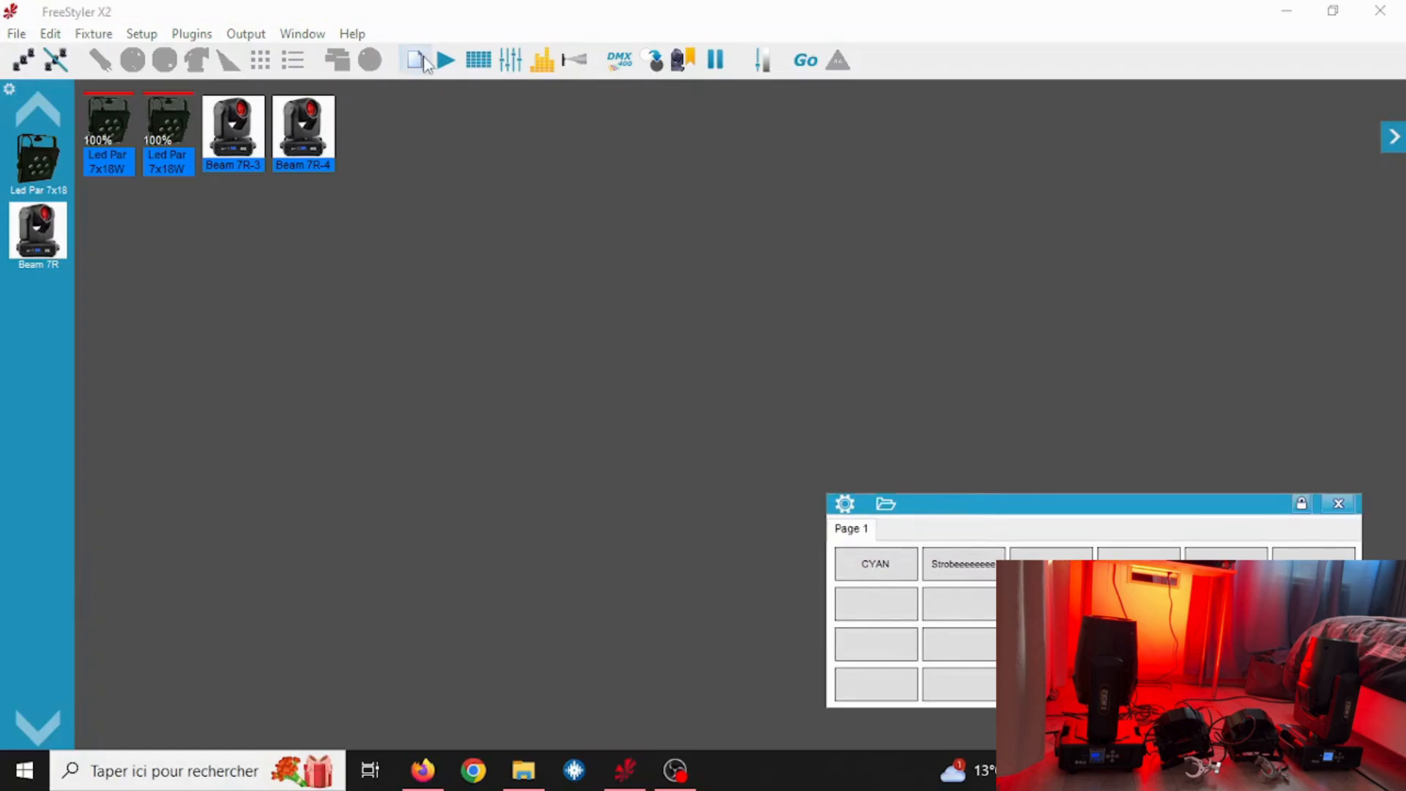
# Open the cue list window to view its empty sequence slots and close it again.
pyautogui.click(444, 60)
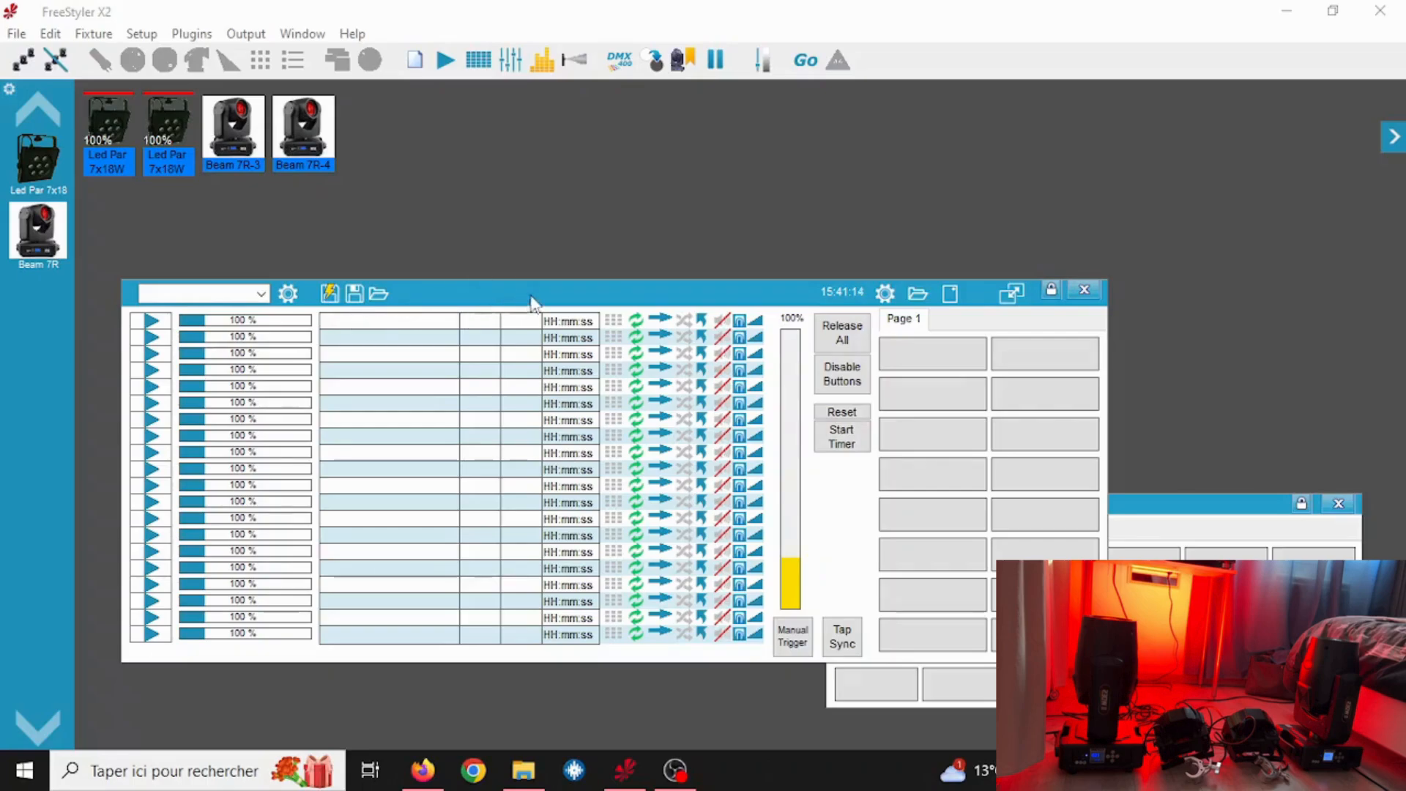
pyautogui.click(1083, 293)
# Start a new sequence for the Led Par fixtures and enable the R, G, B, A, WW and CW color channels in snap mode.
pyautogui.click(427, 68)
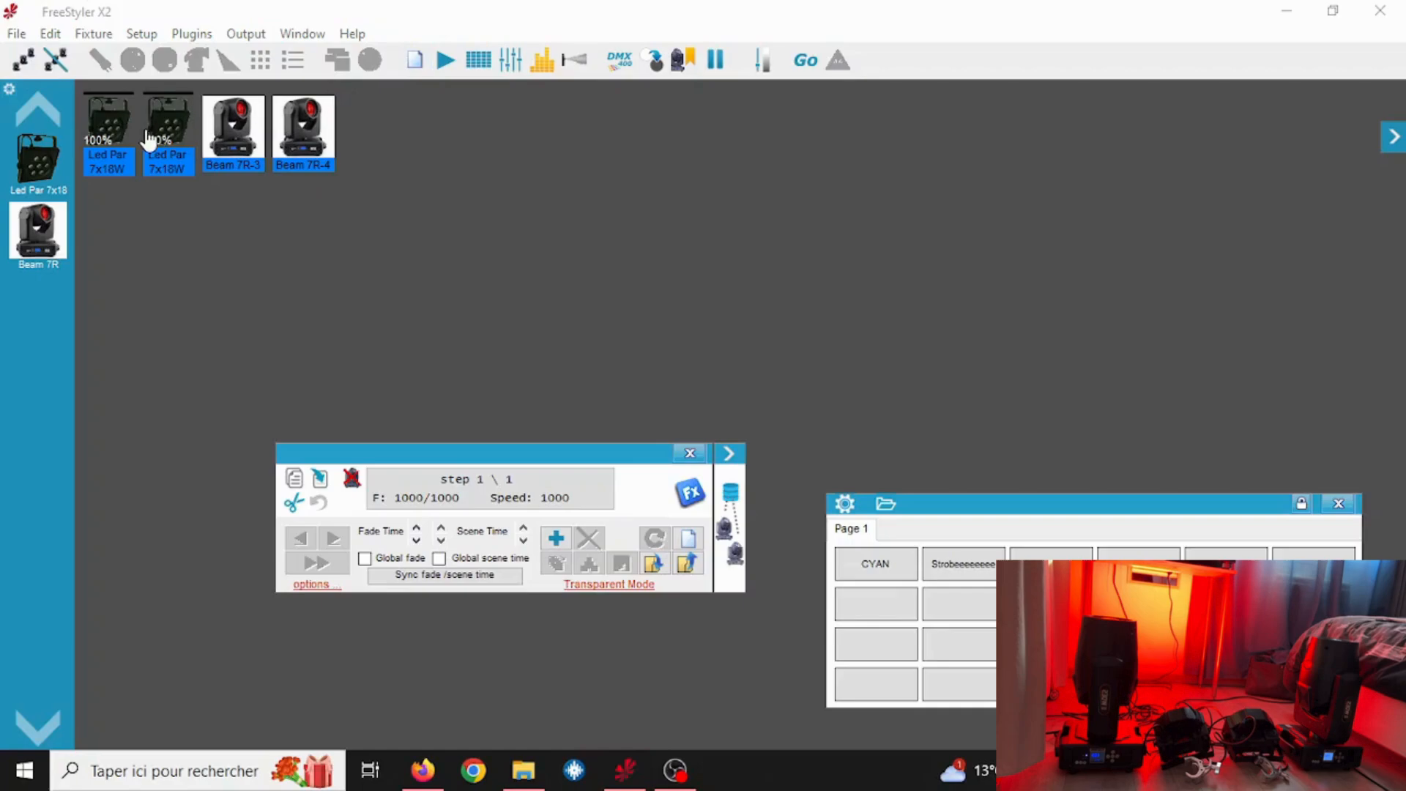
pyautogui.click(55, 167)
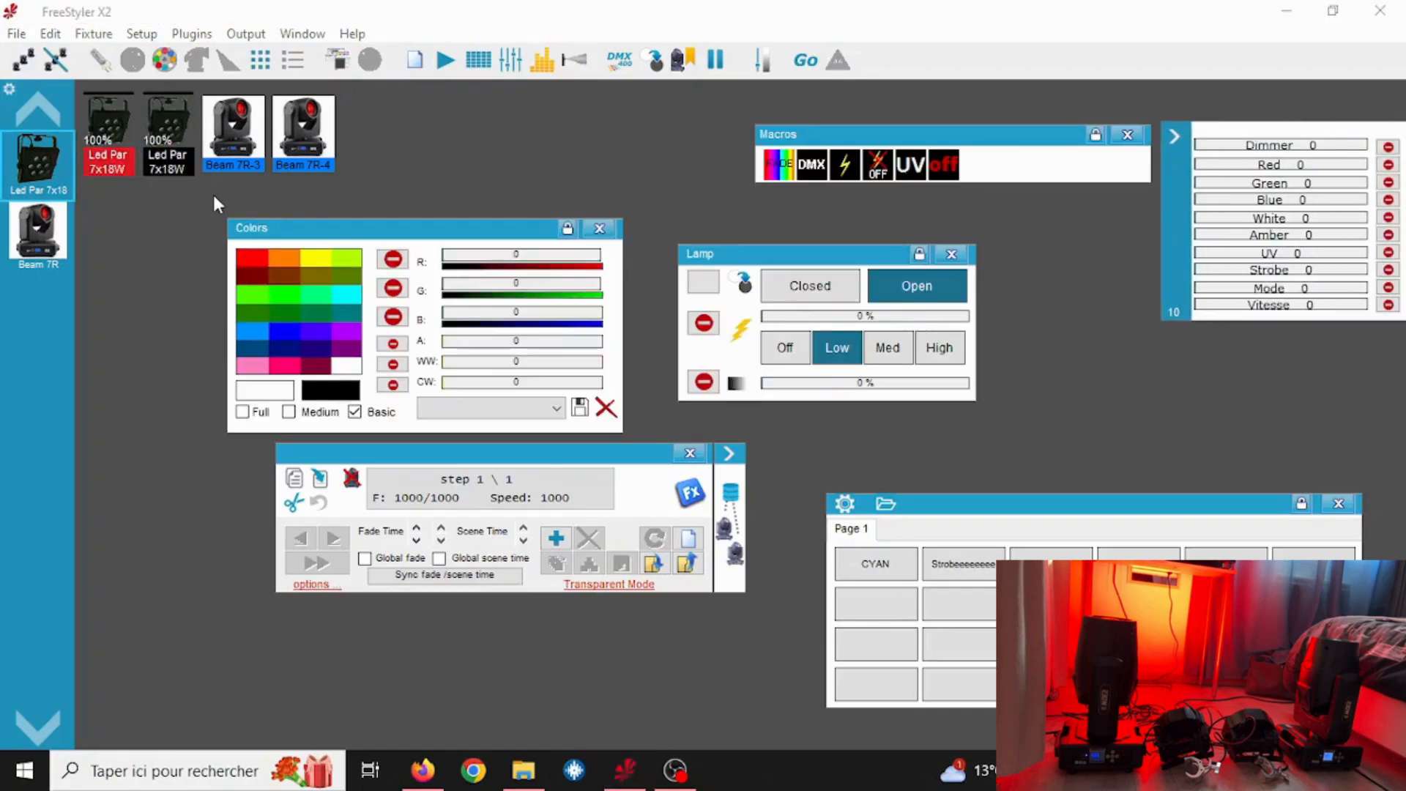
pyautogui.click(392, 259)
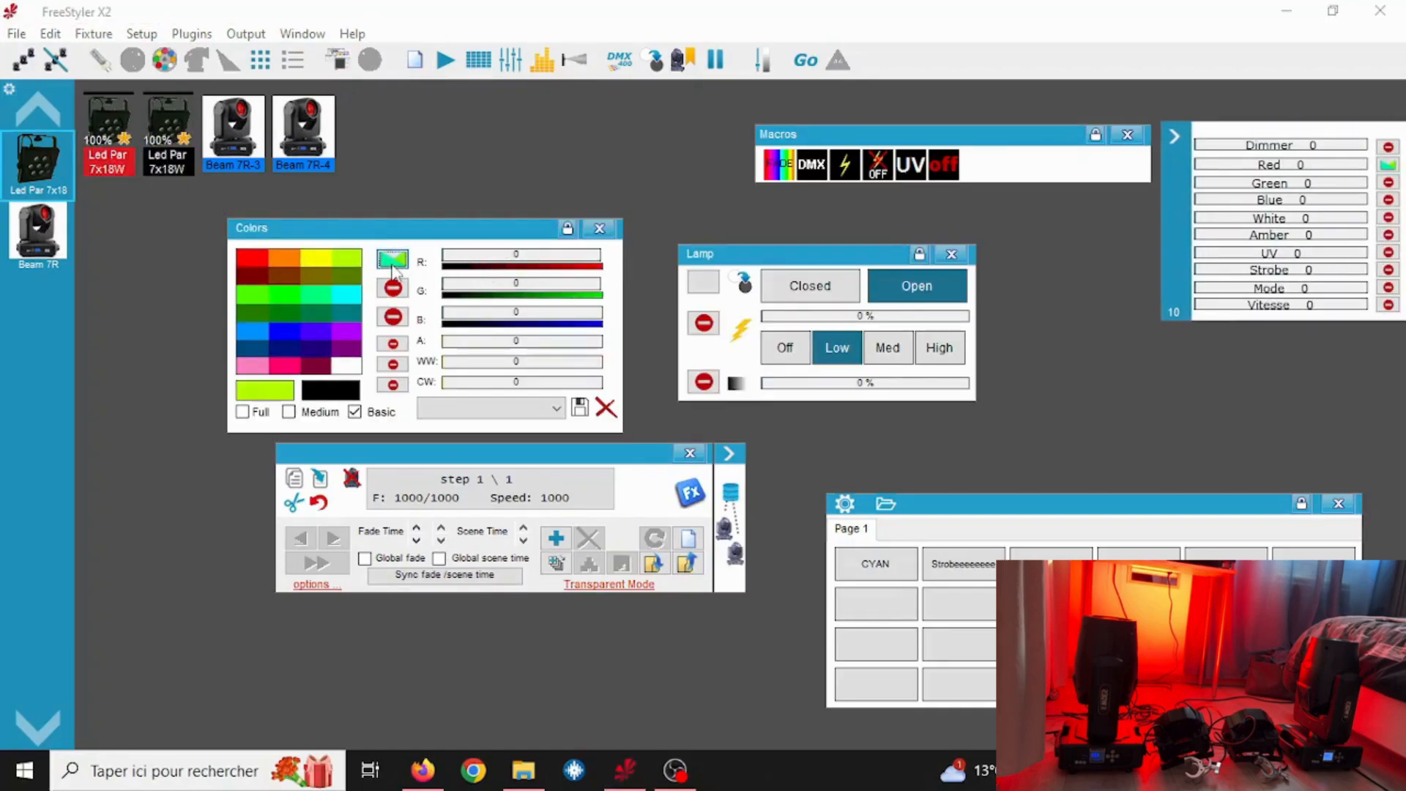
pyautogui.click(393, 288)
pyautogui.click(394, 319)
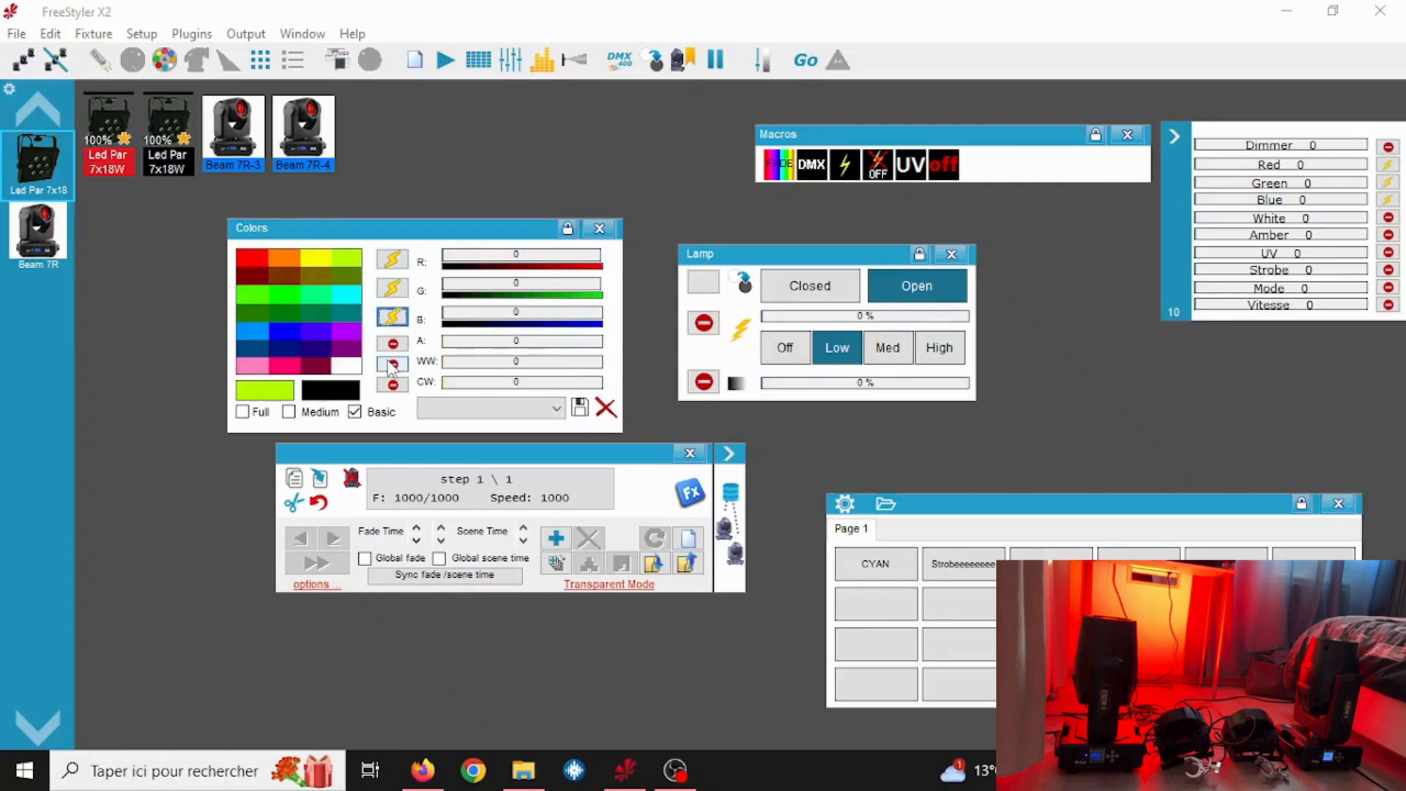
pyautogui.click(392, 342)
pyautogui.click(392, 363)
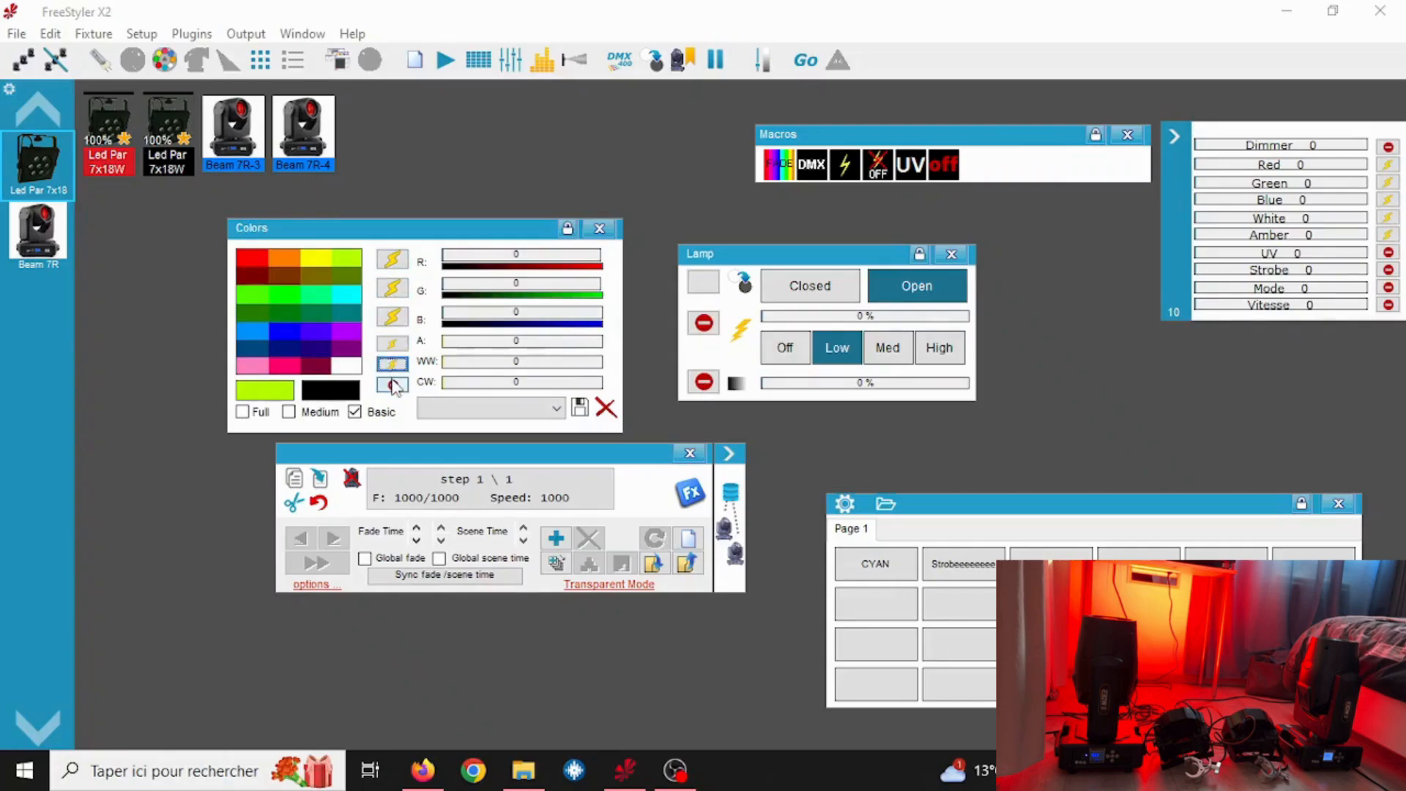
pyautogui.click(393, 384)
# Color step 1 of the sequence blue and add a second step colored pure green.
pyautogui.click(293, 330)
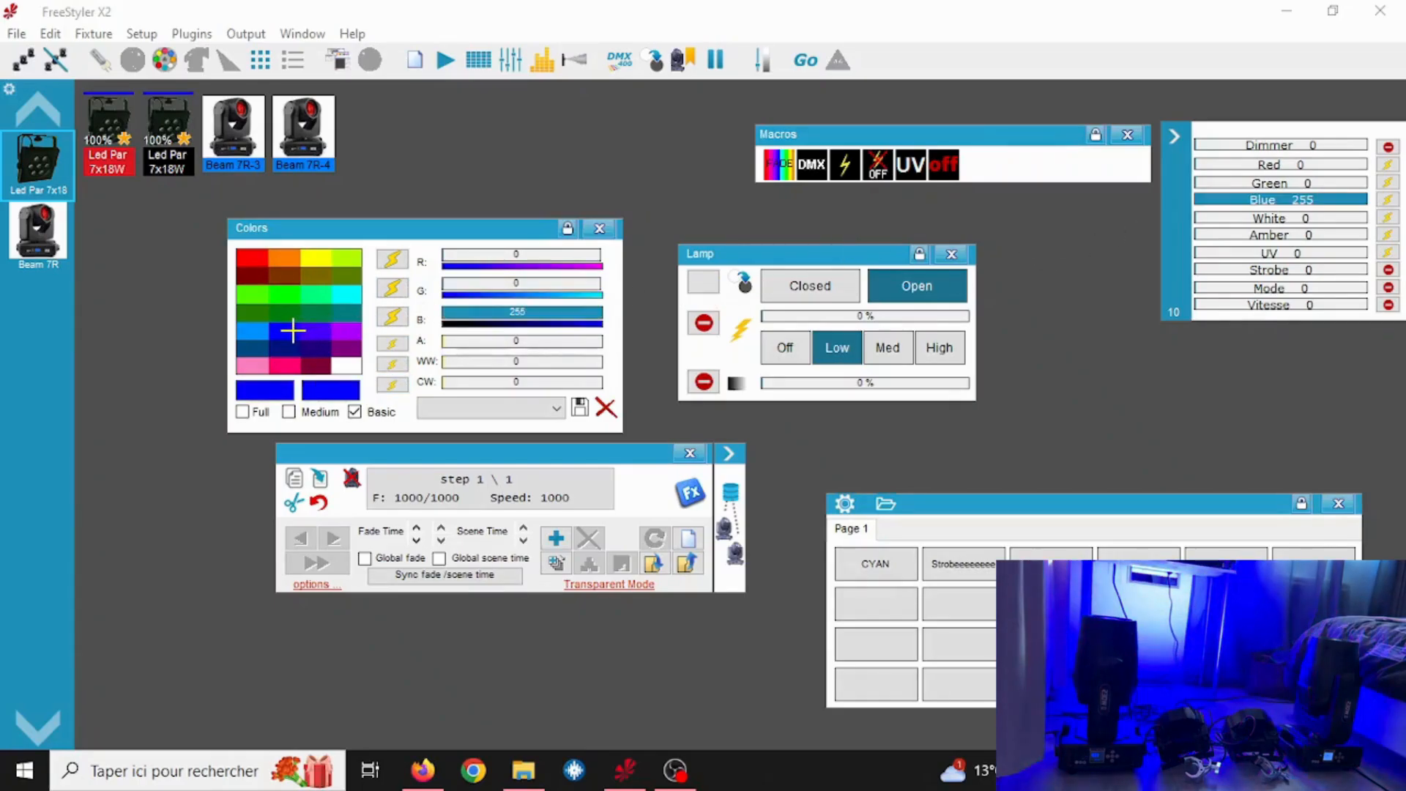
pyautogui.click(347, 295)
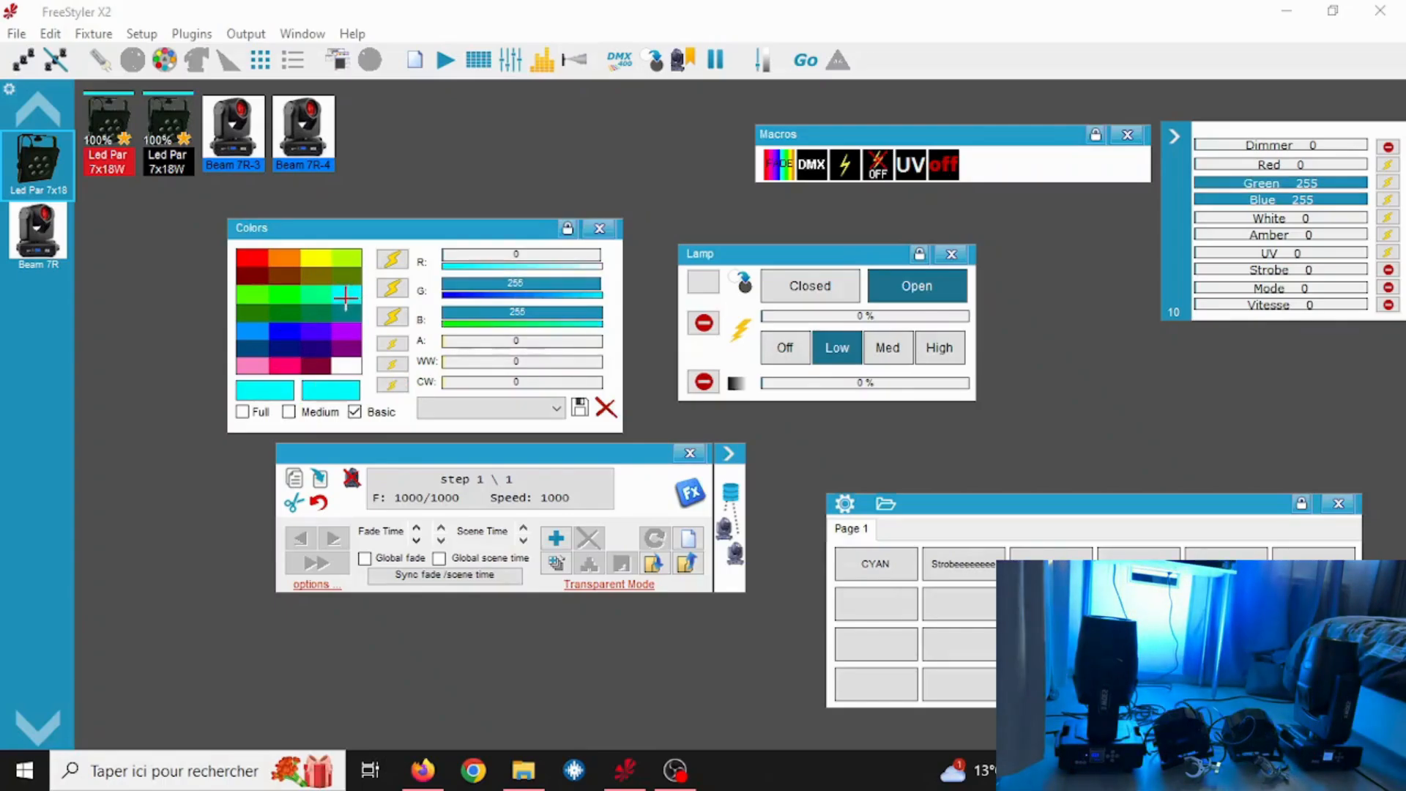
pyautogui.click(287, 332)
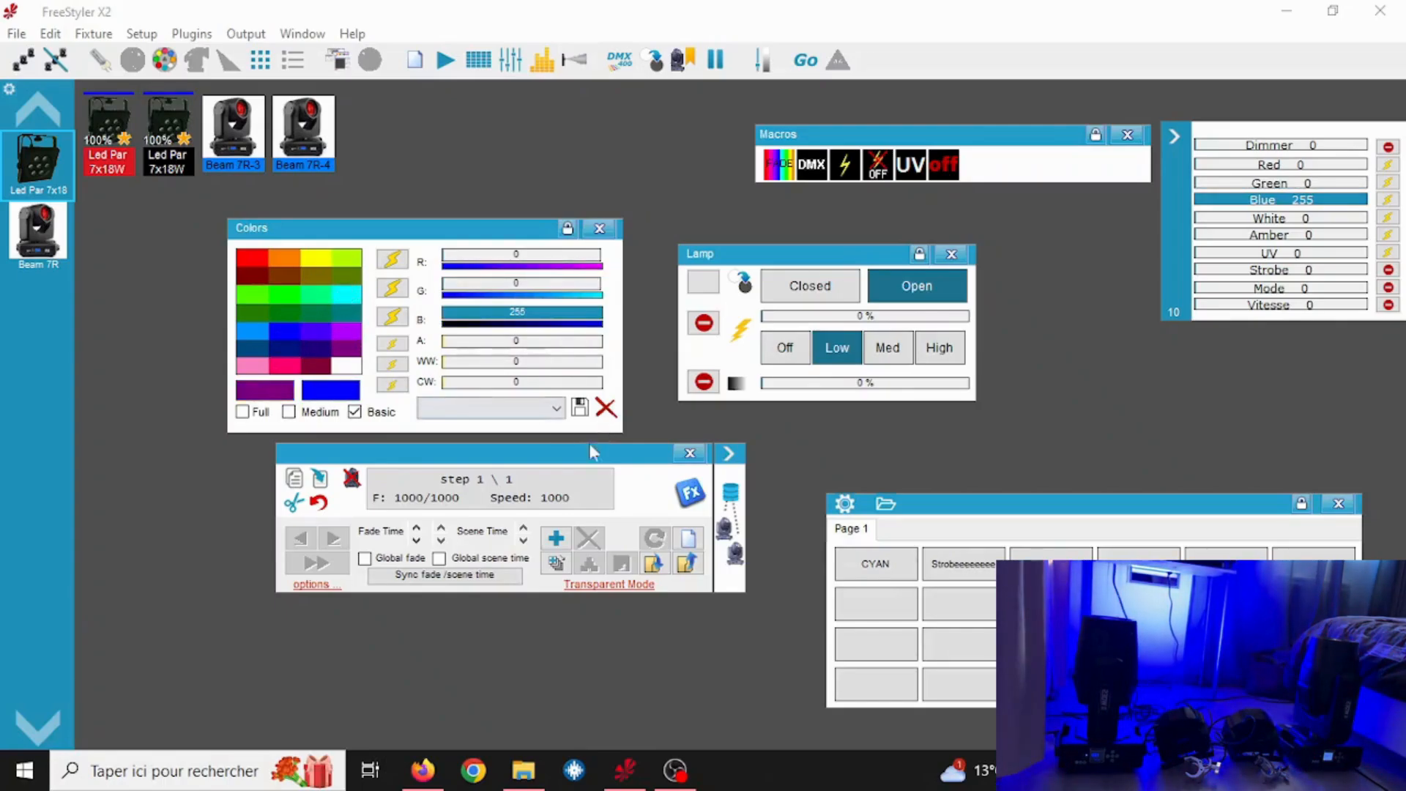
pyautogui.click(556, 540)
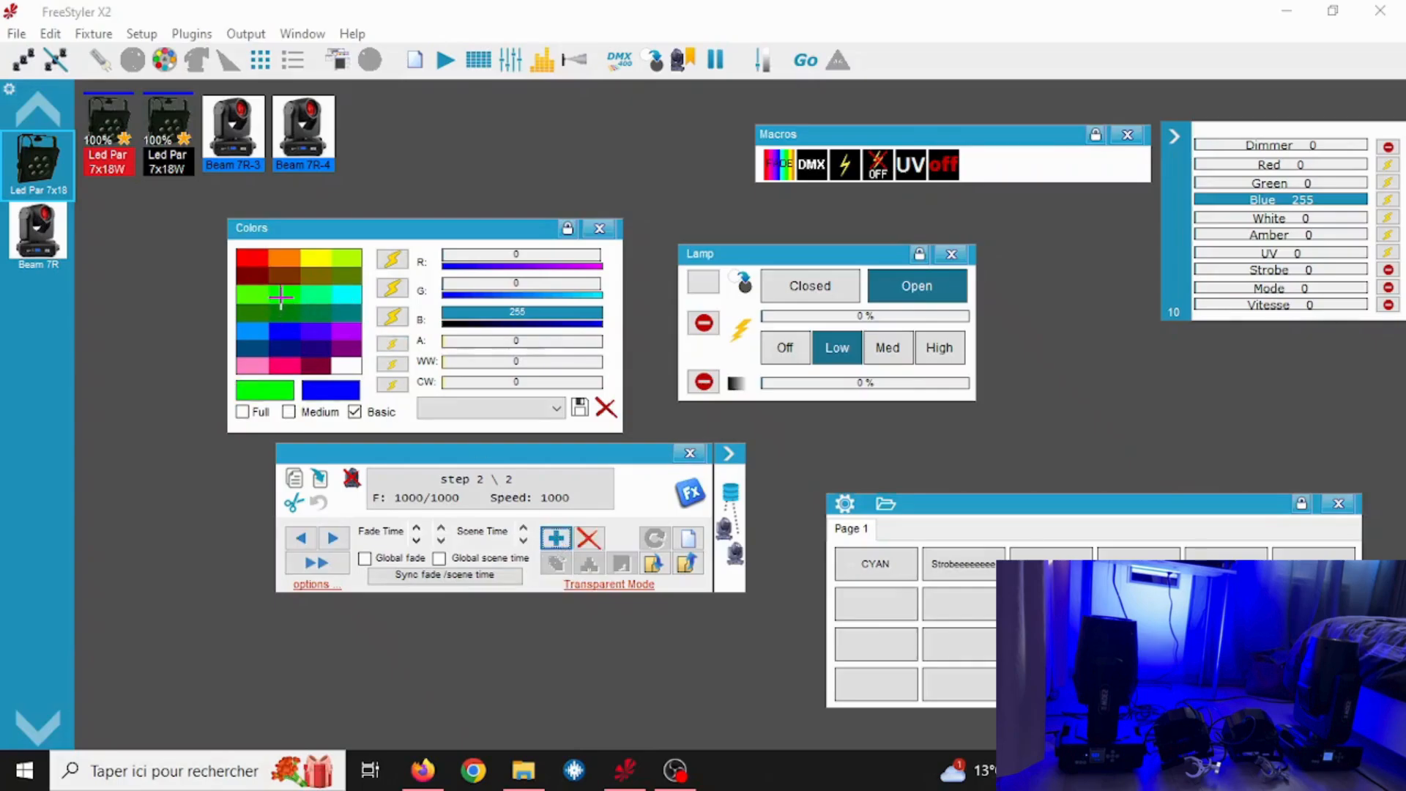
pyautogui.click(257, 300)
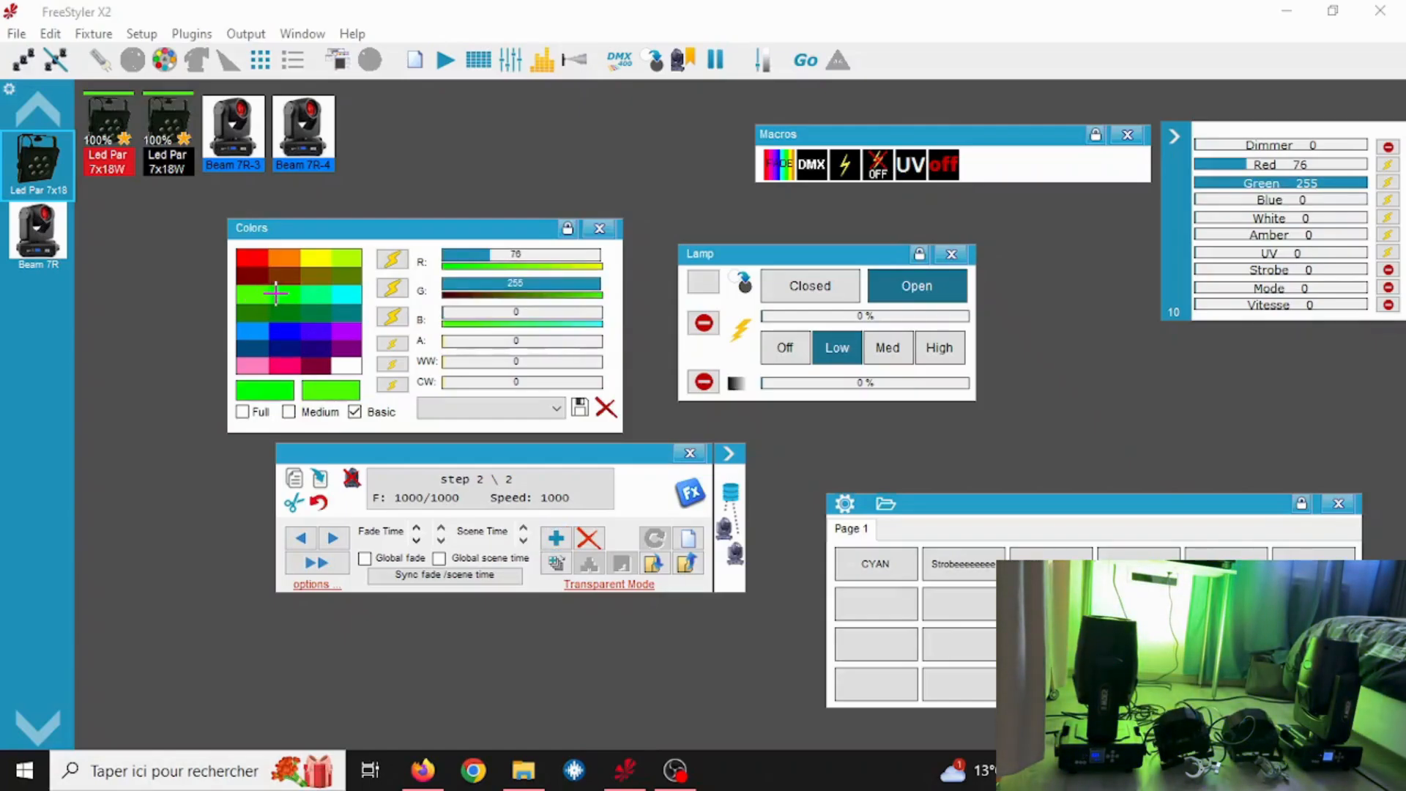
pyautogui.click(279, 292)
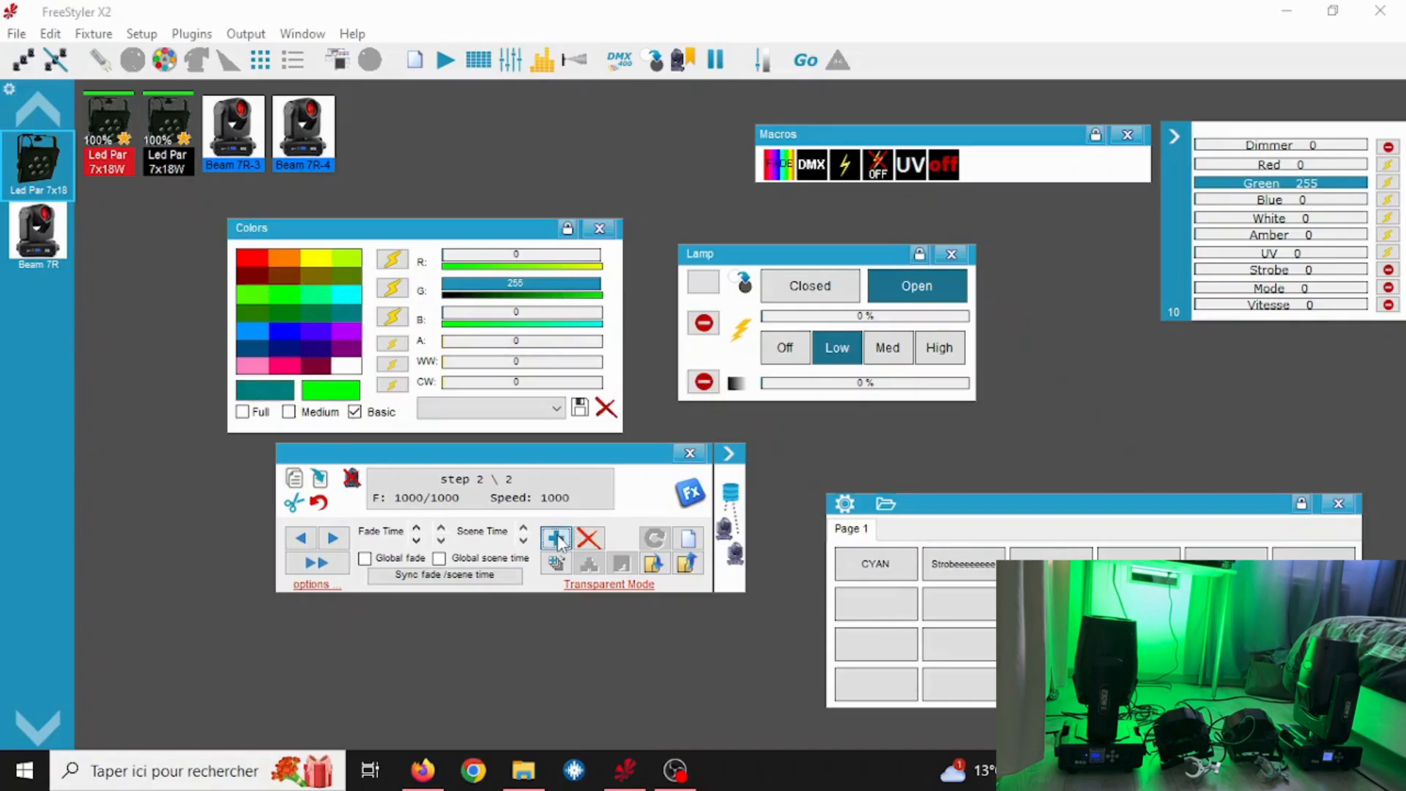
# Add three more steps to the sequence, colored purple, red and yellow in that order.
pyautogui.click(559, 540)
pyautogui.click(347, 336)
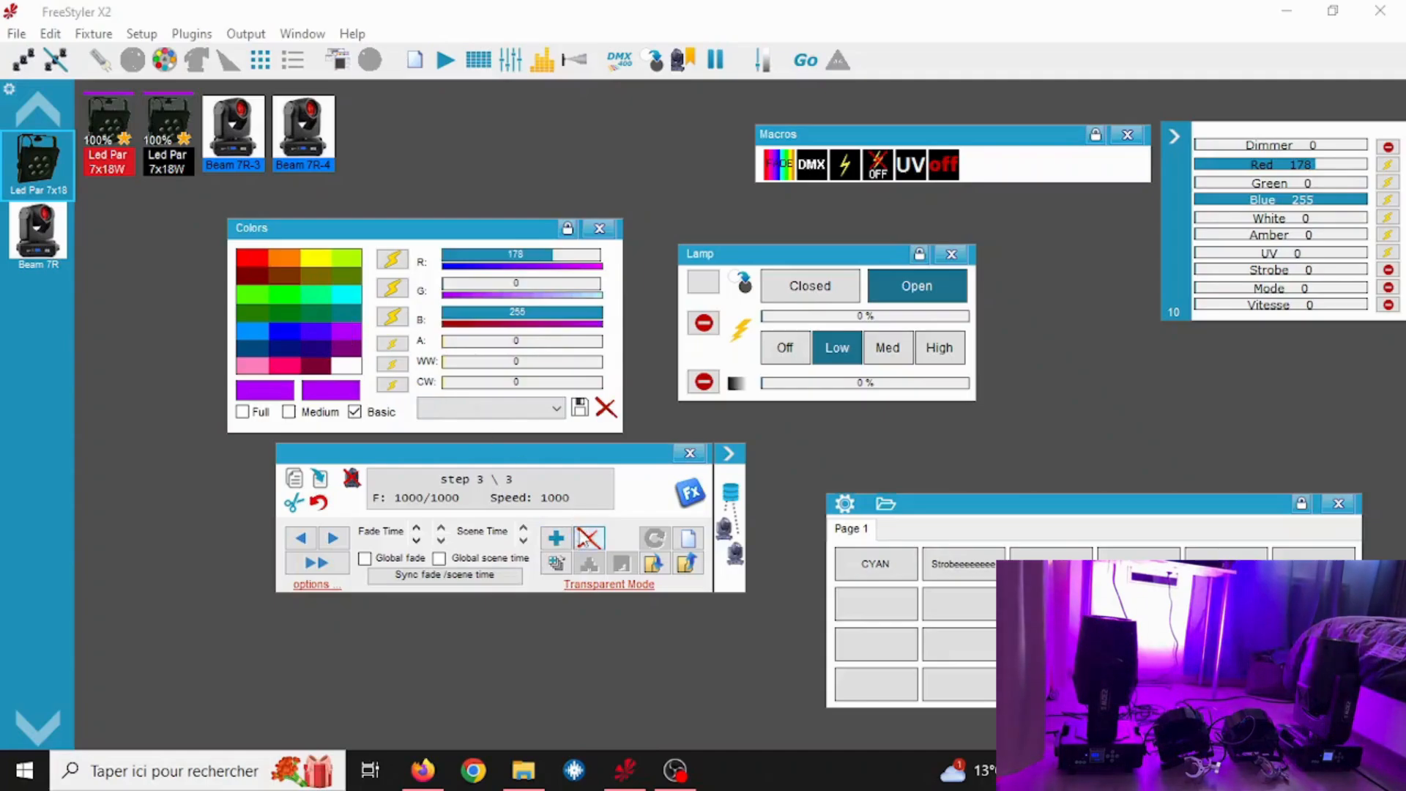
pyautogui.click(556, 538)
pyautogui.click(251, 258)
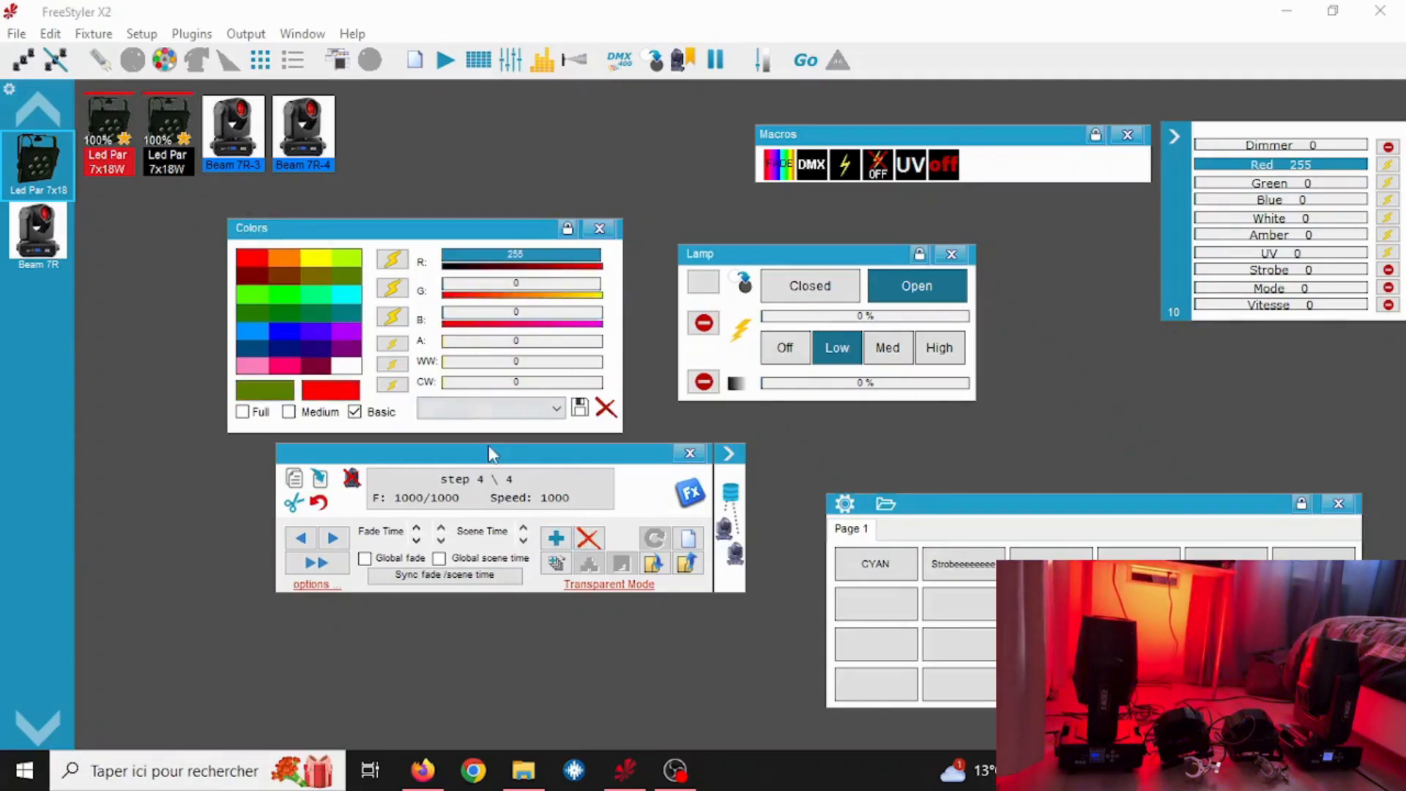
pyautogui.click(556, 539)
pyautogui.click(311, 251)
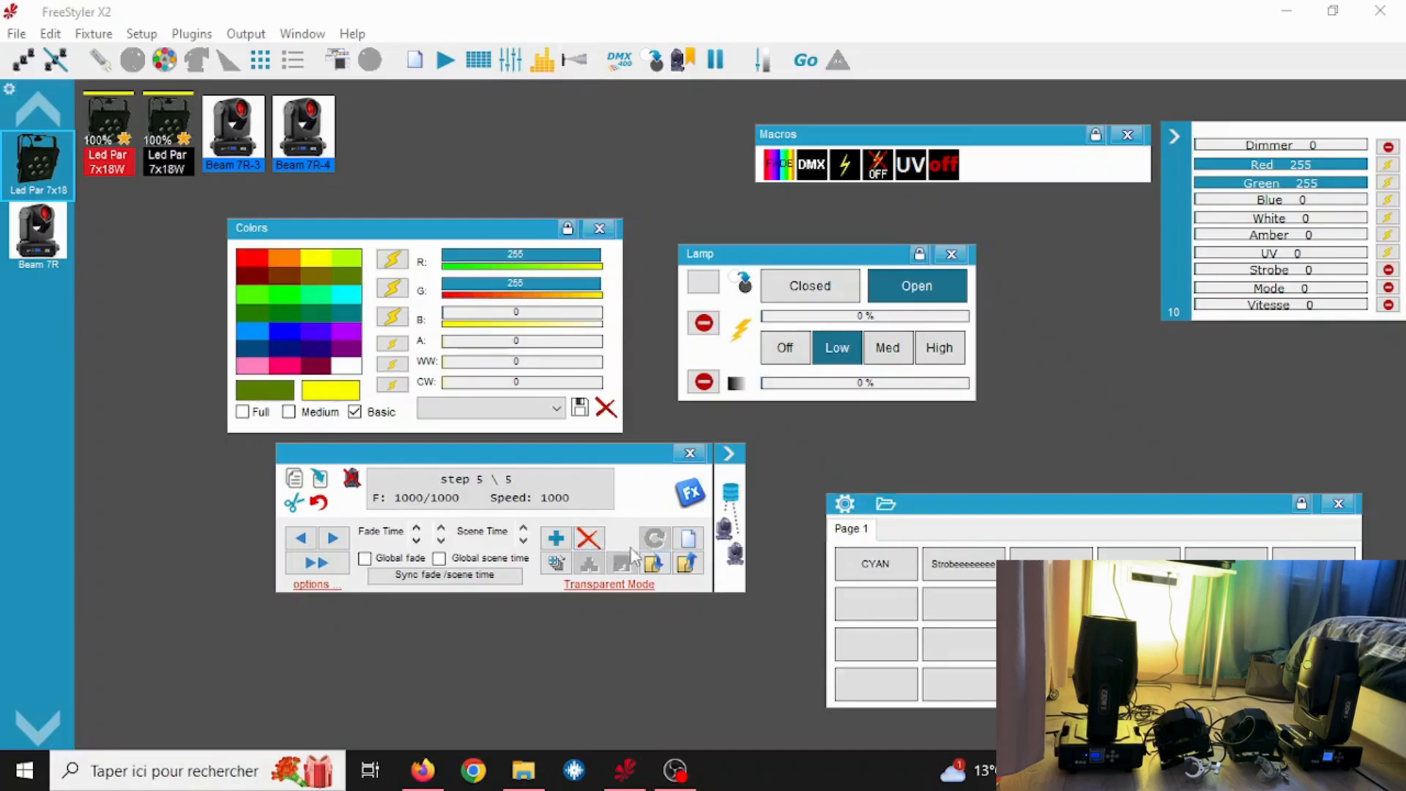
# Save the sequence as autooooooooooooo with Add to cue enabled, and close the sequence dialog and editor.
pyautogui.click(652, 564)
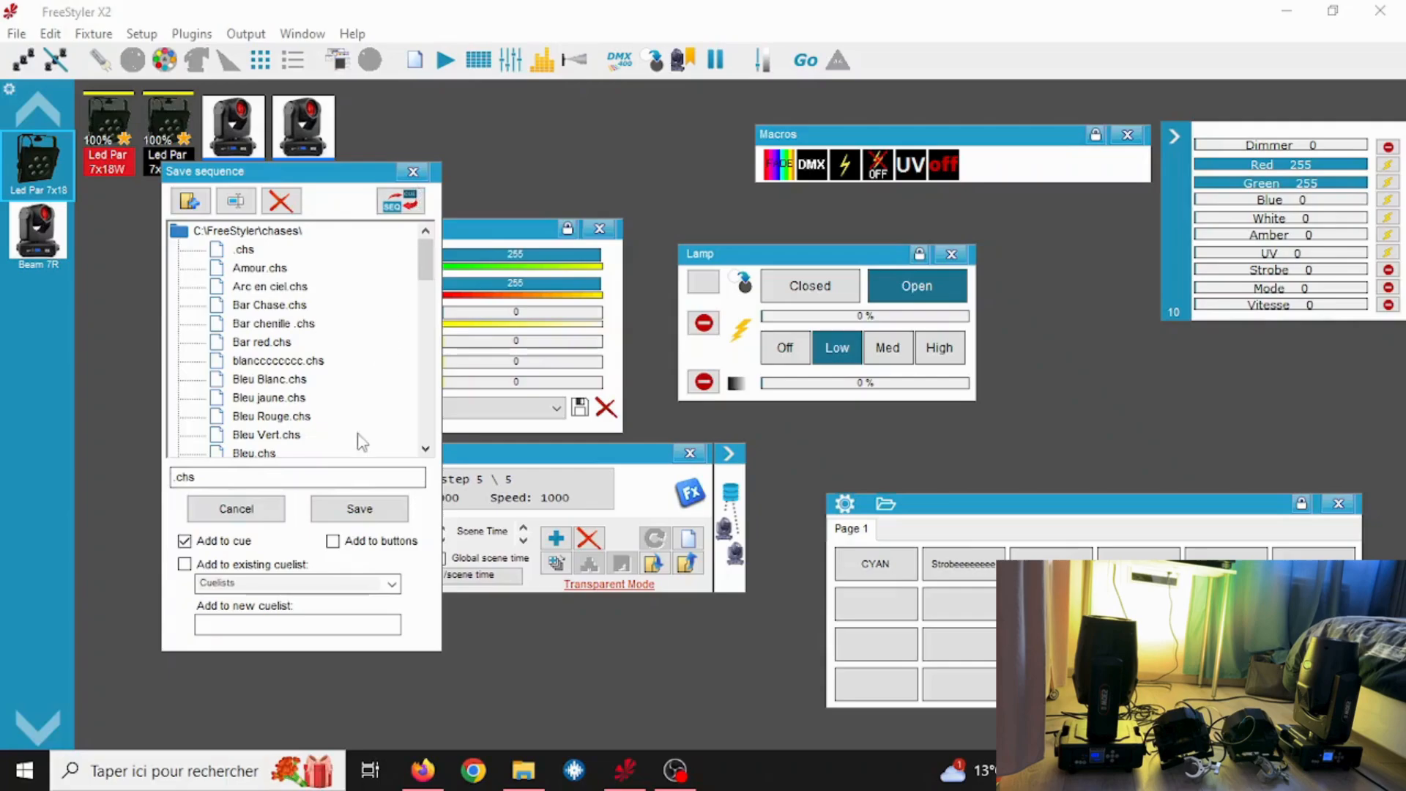
pyautogui.doubleClick(243, 476)
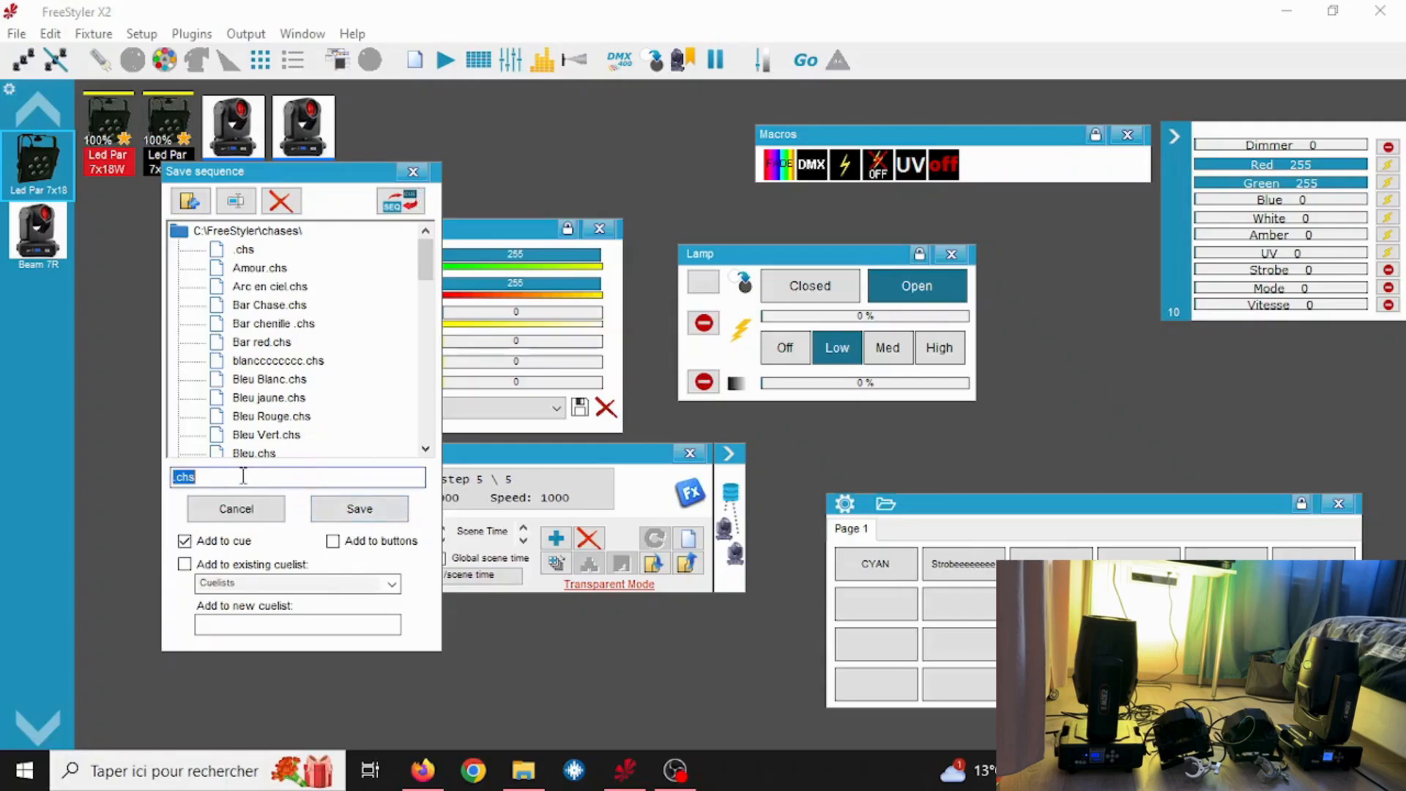
pyautogui.write('autoooooooooooooo')
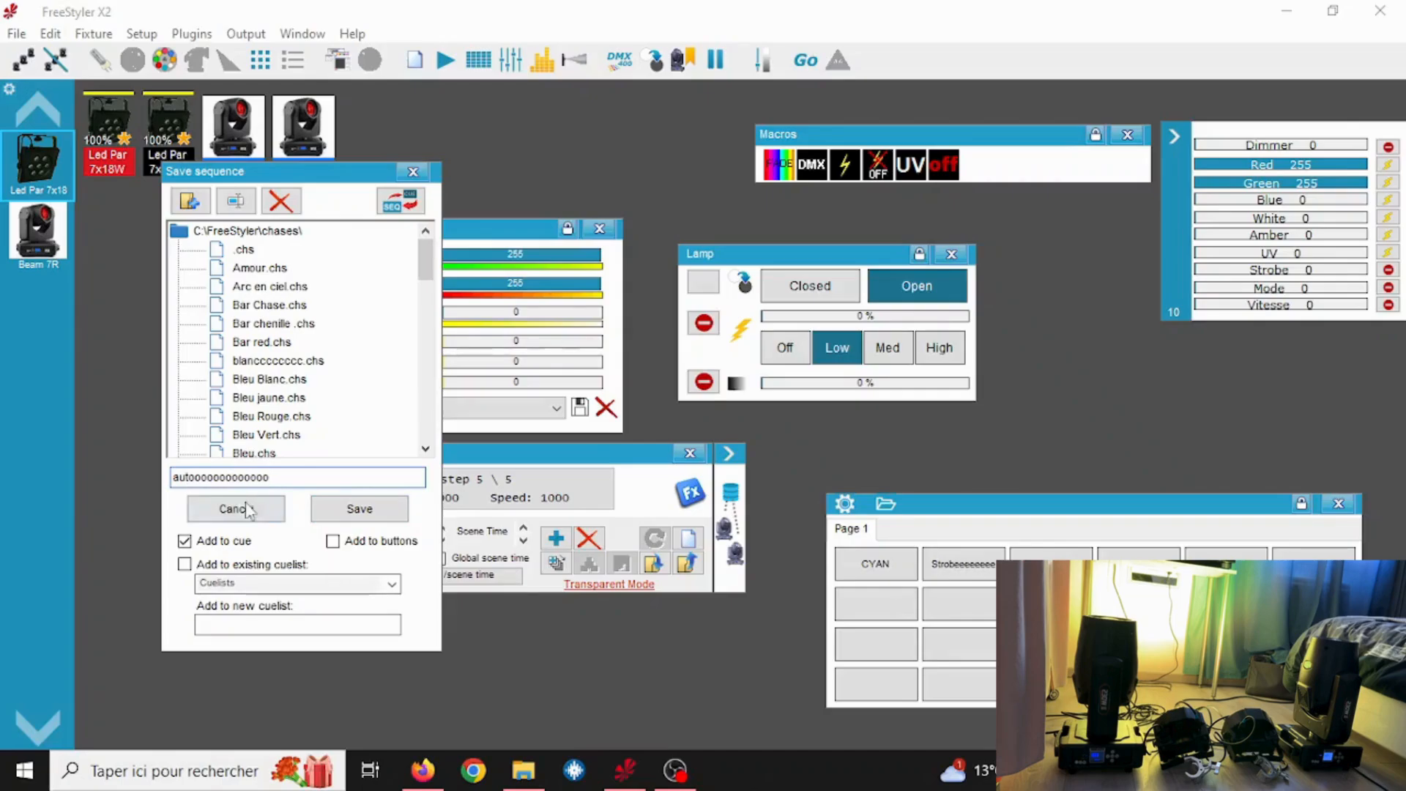
pyautogui.click(354, 506)
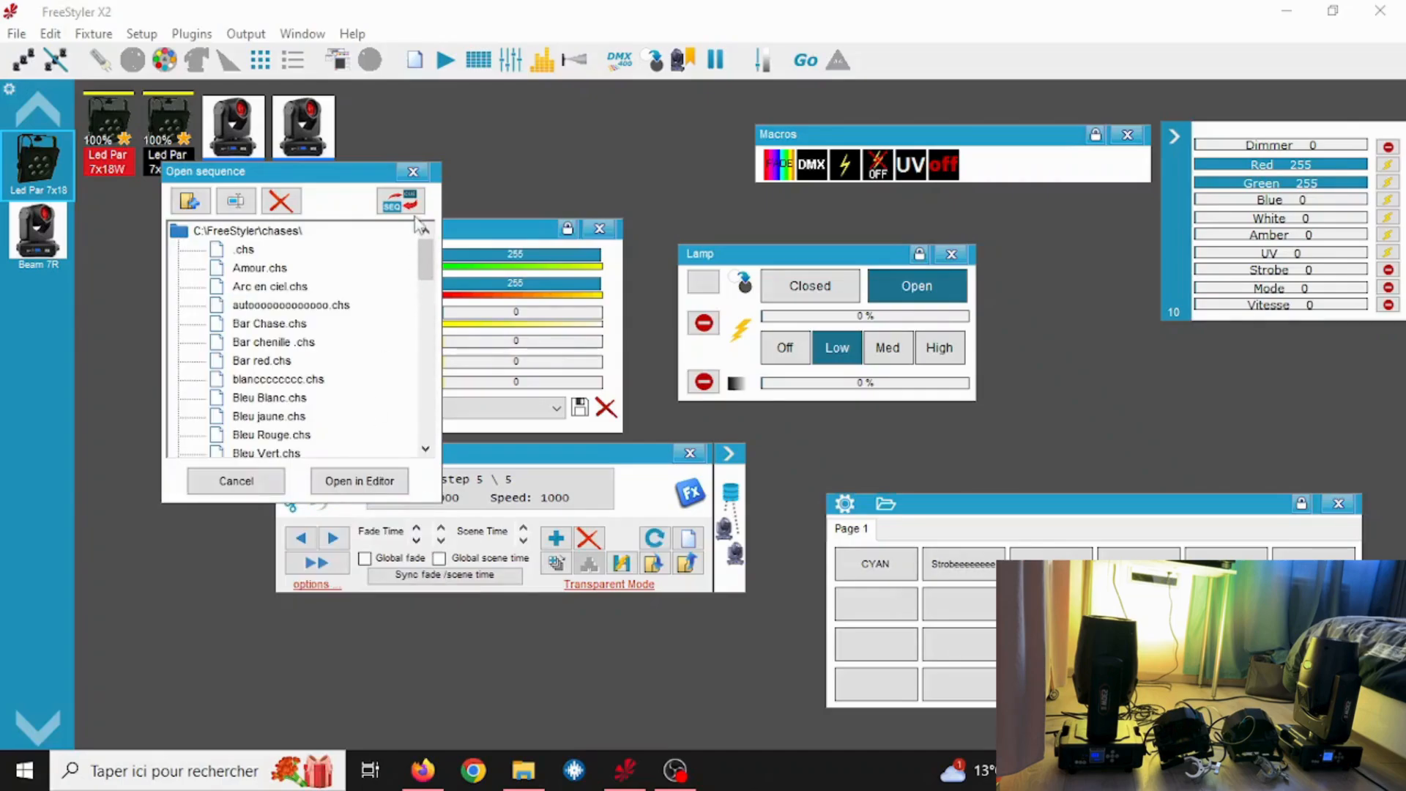
pyautogui.click(412, 172)
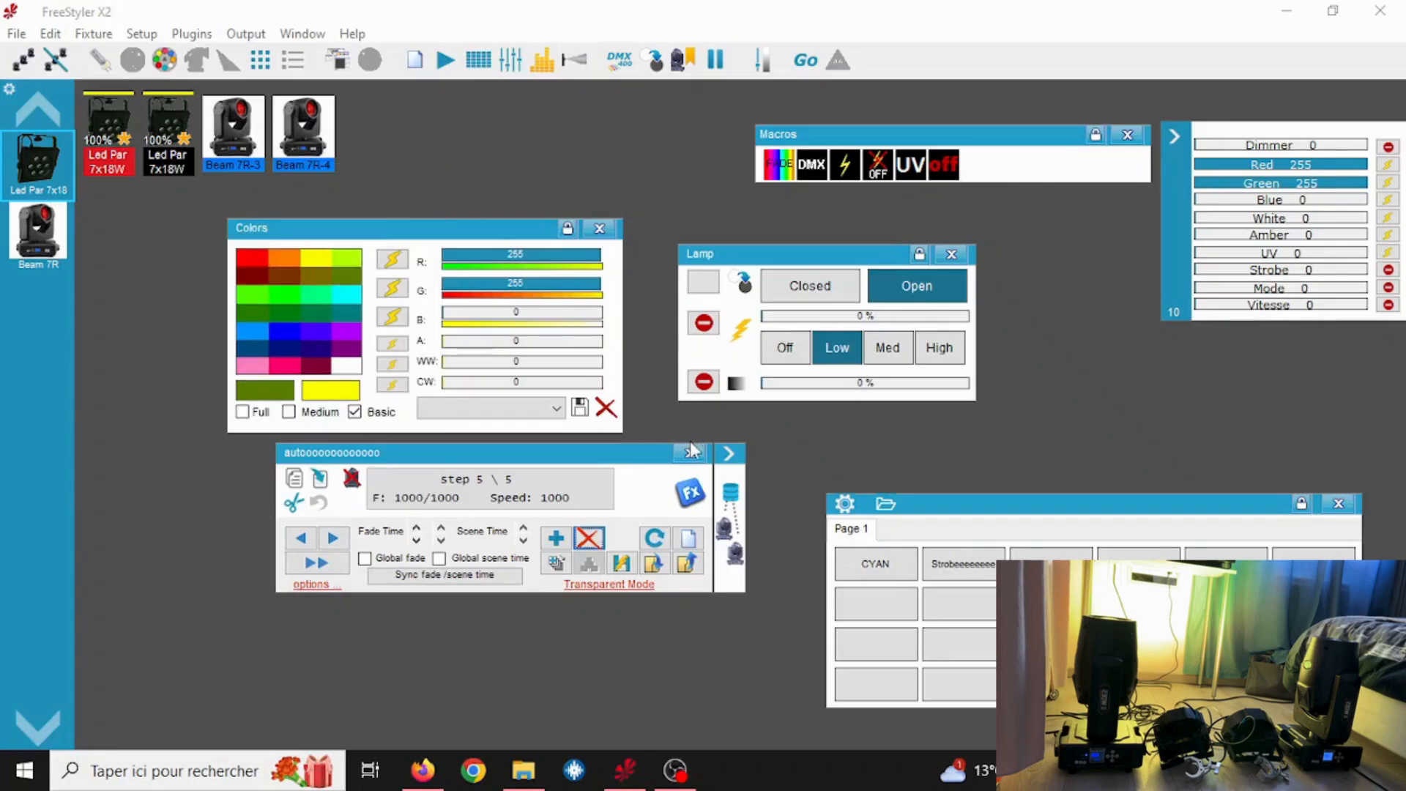
pyautogui.click(691, 451)
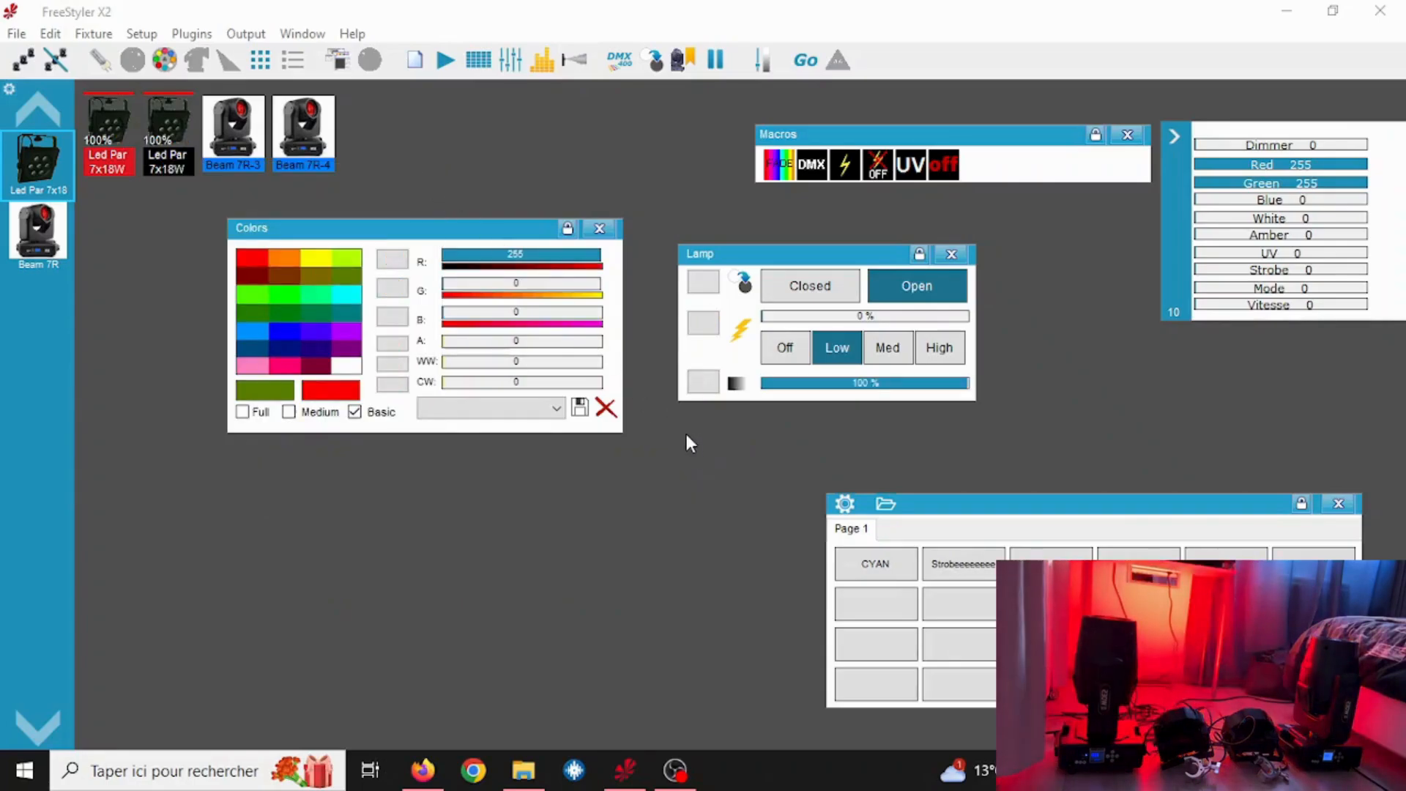
# Replace the buttons window with the cue list and start playing the autooooooooooooo sequence.
pyautogui.click(1339, 504)
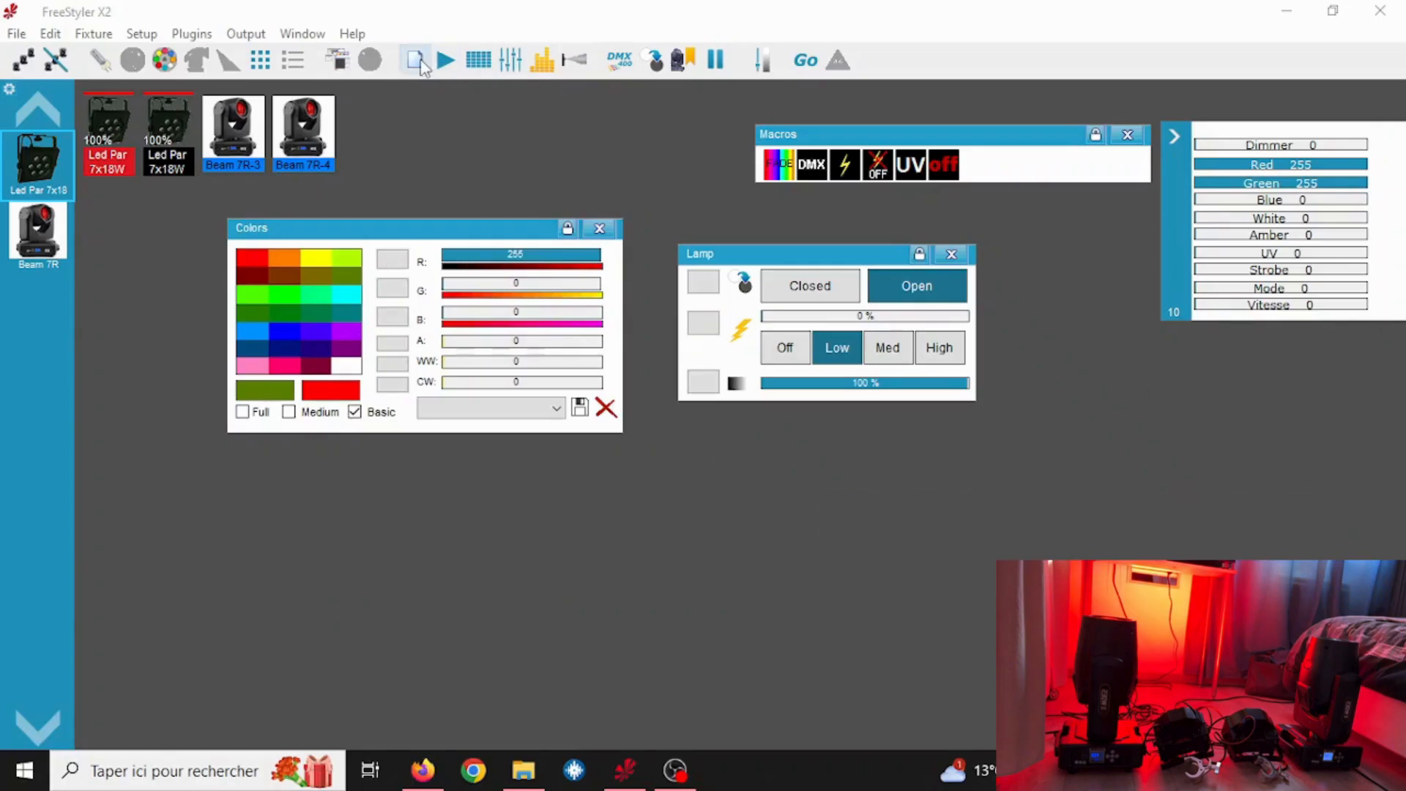
pyautogui.click(445, 60)
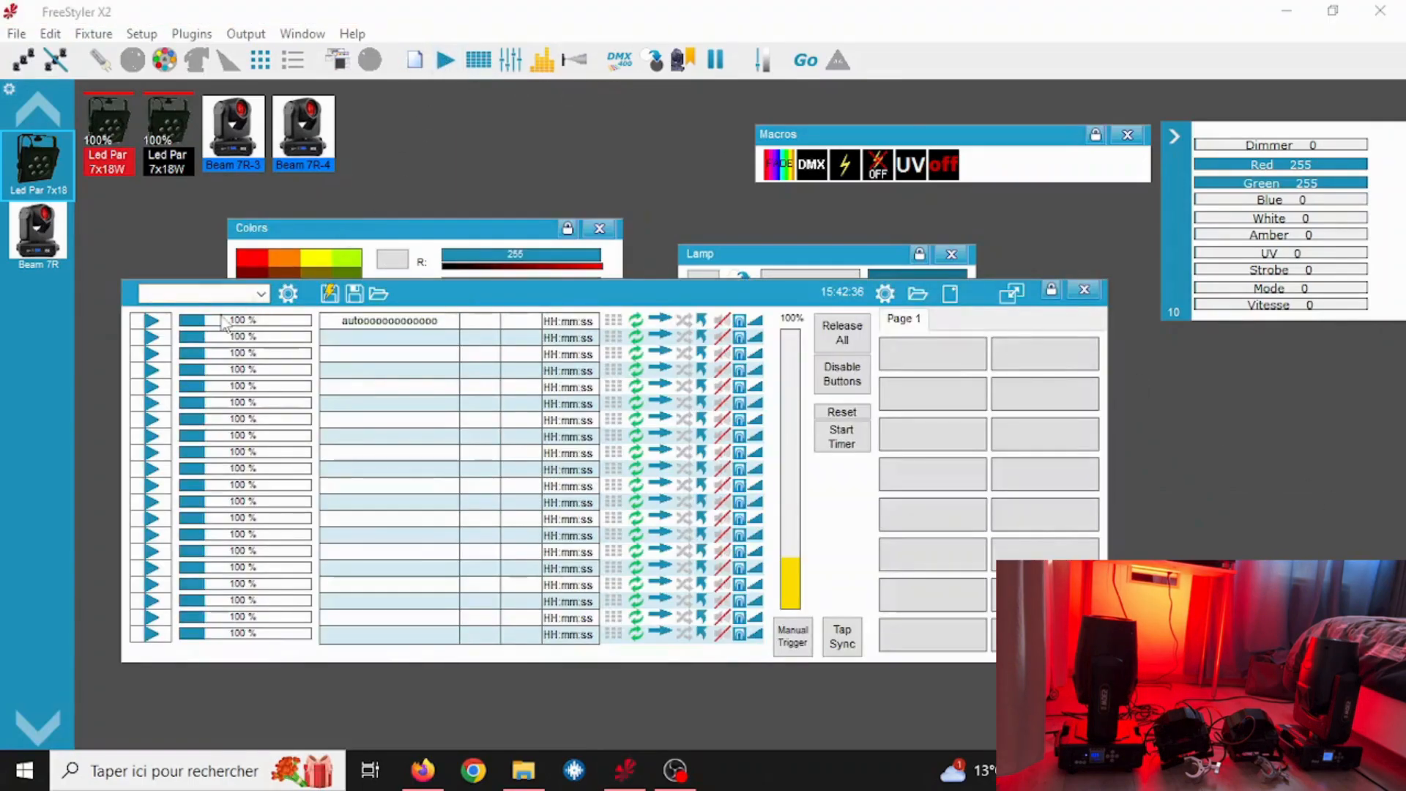
pyautogui.click(151, 320)
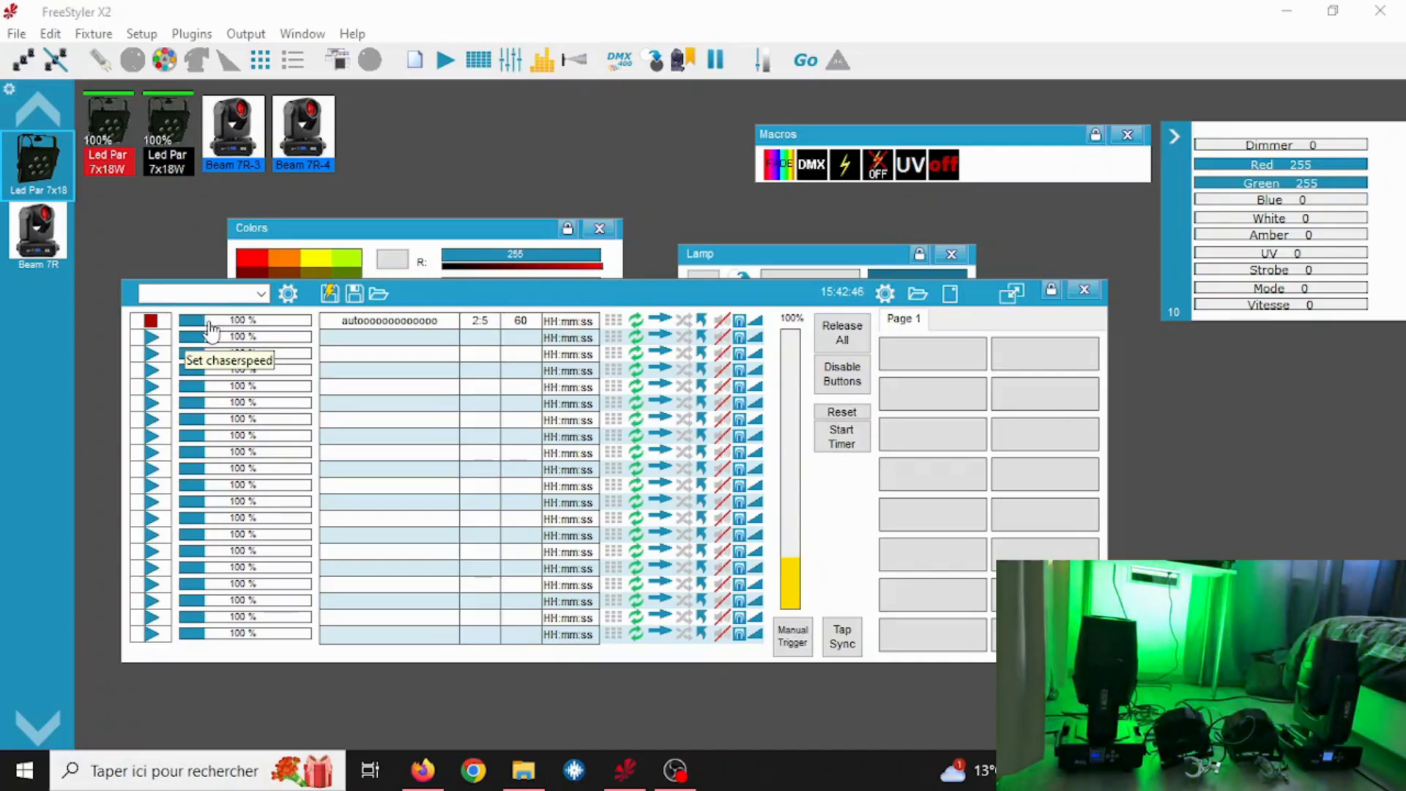
# Test the chaser speed of the playing sequence at about 294 % and return it to 100 %.
pyautogui.moveTo(209, 325); pyautogui.dragTo(258, 327)
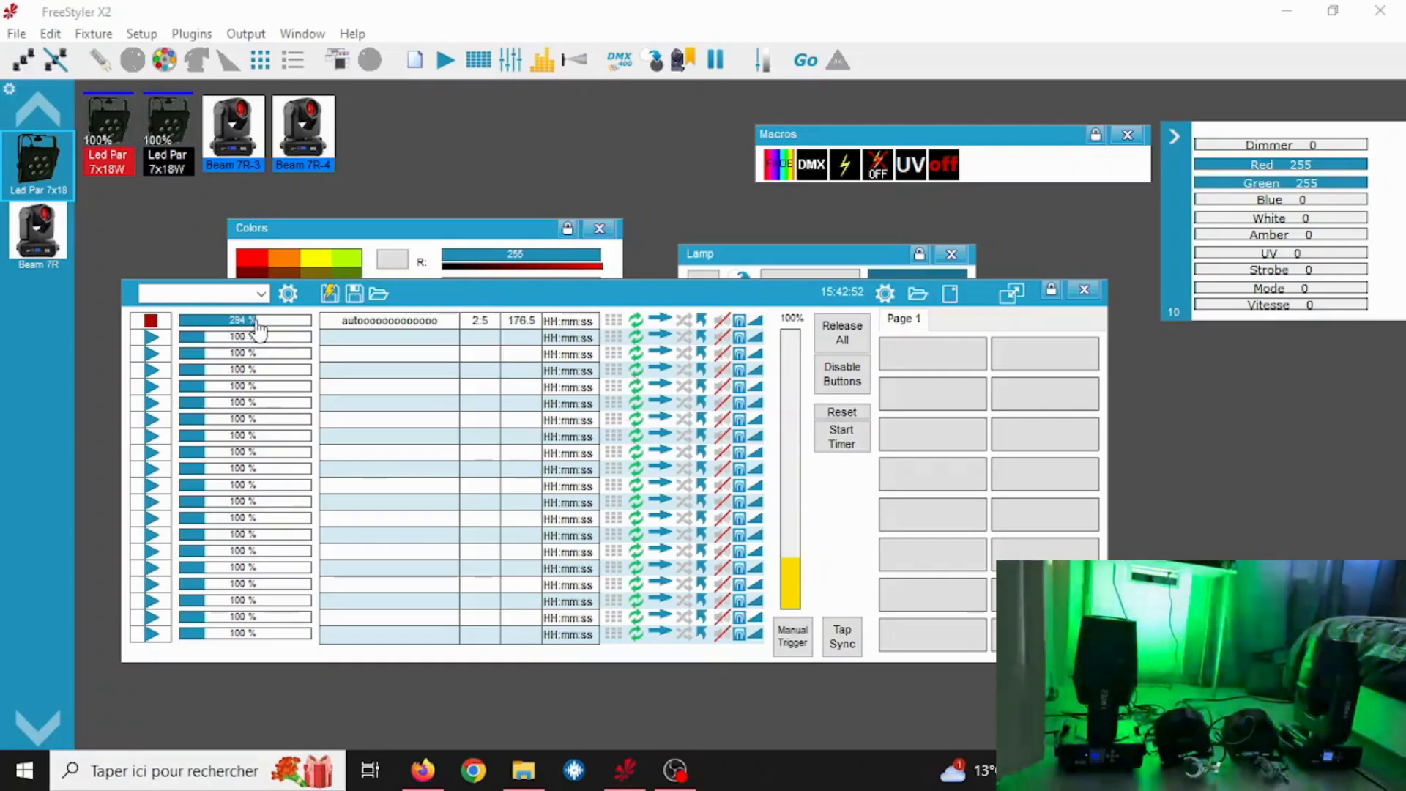
pyautogui.moveTo(257, 327); pyautogui.dragTo(211, 327)
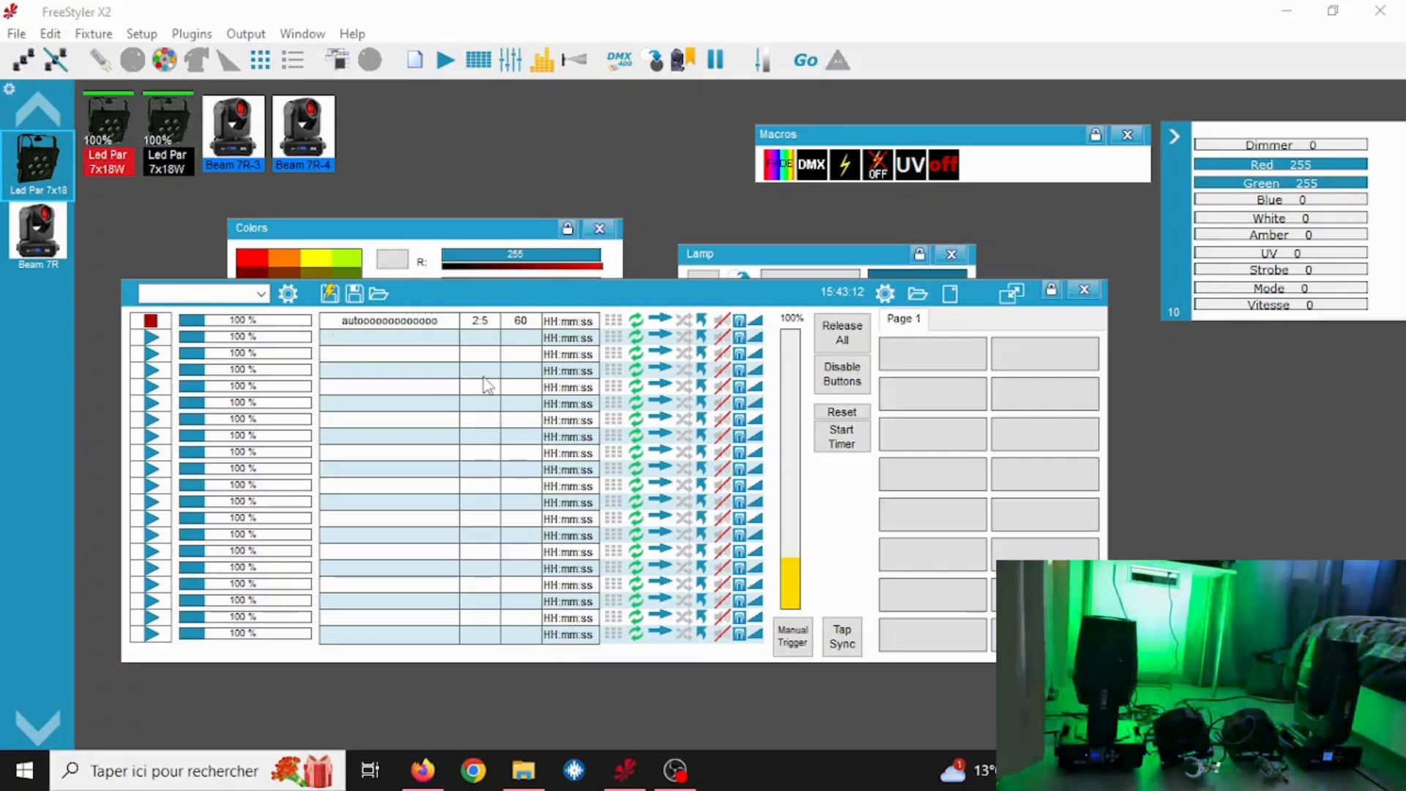
# Review the playback options of the playing sequence in the cue list without changing any of them.
pyautogui.rightClick(452, 327)
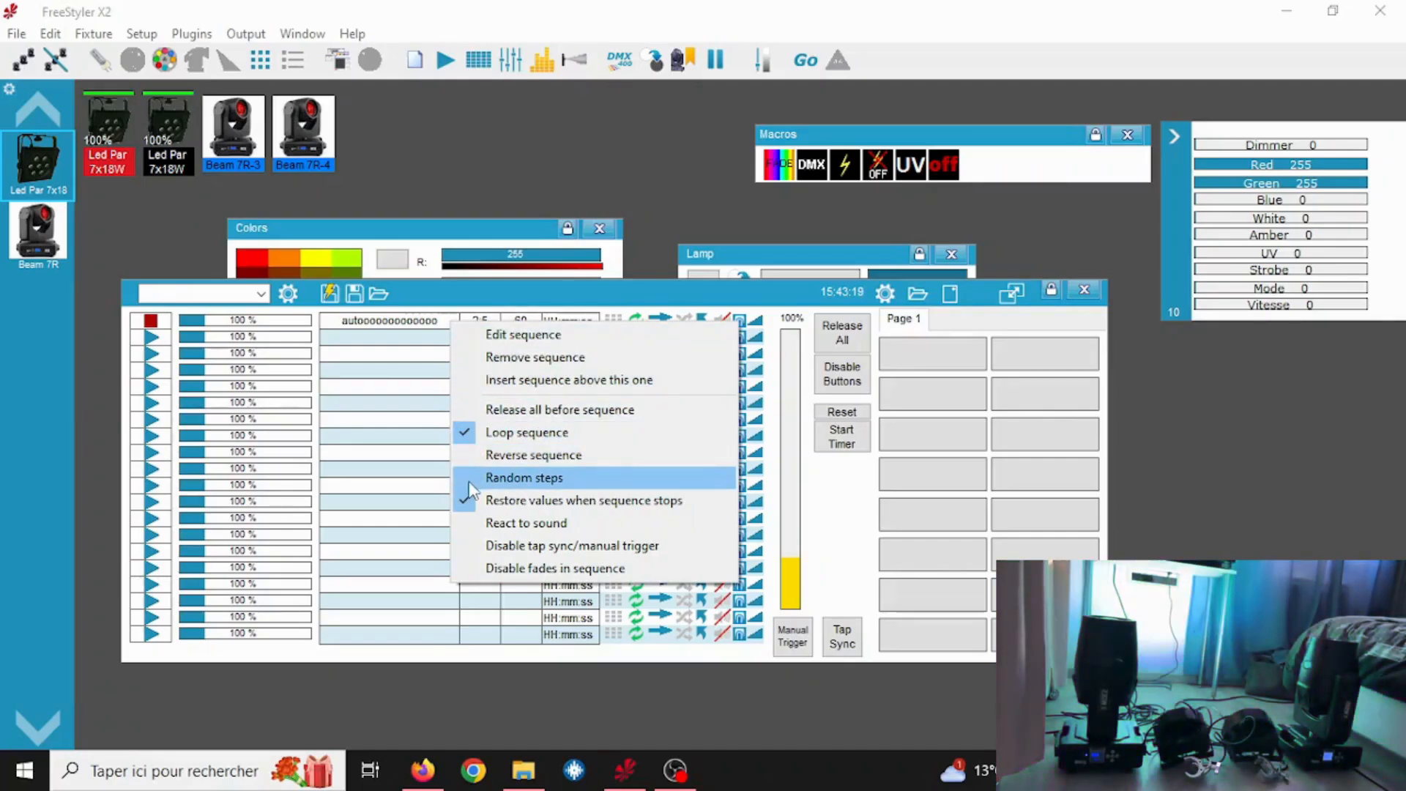
pyautogui.click(413, 370)
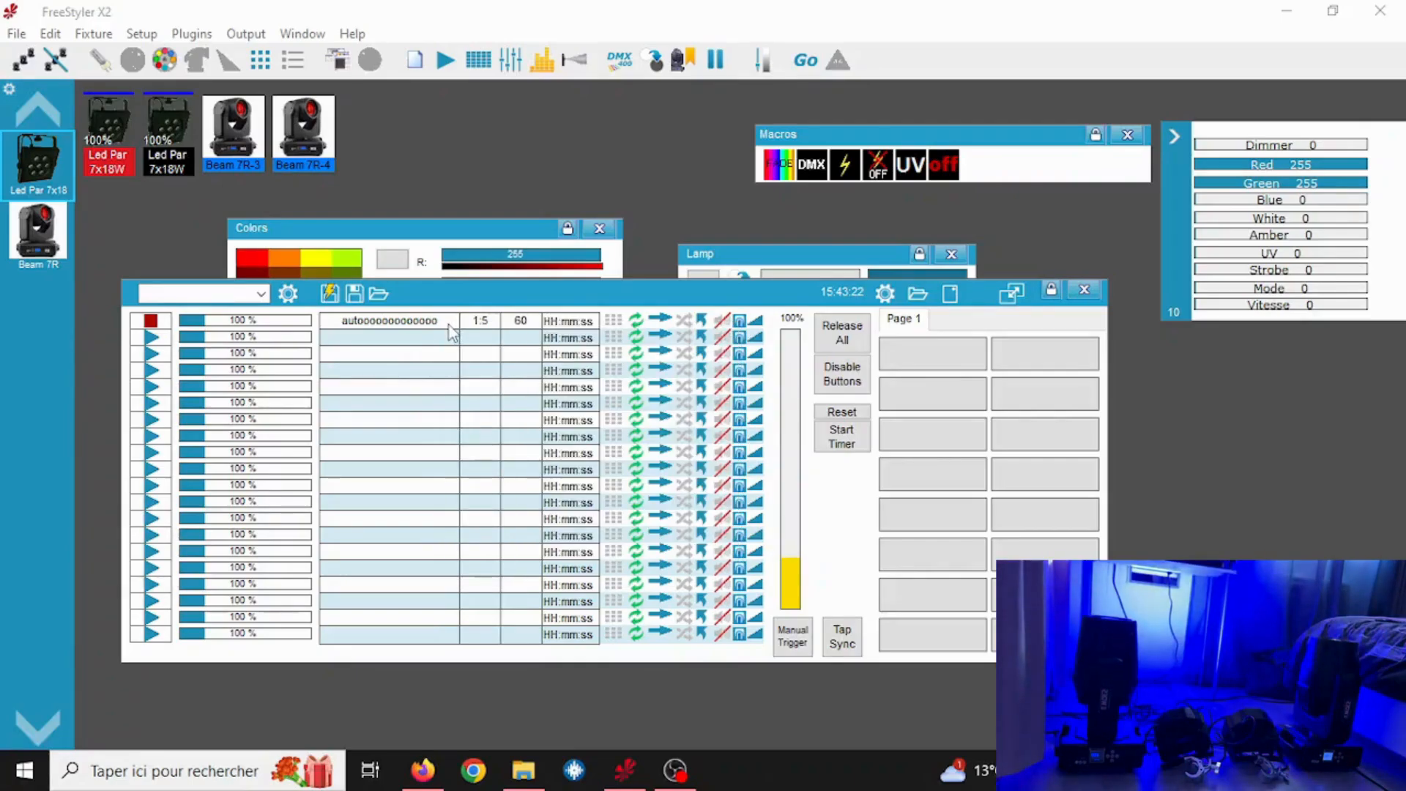
pyautogui.rightClick(451, 332)
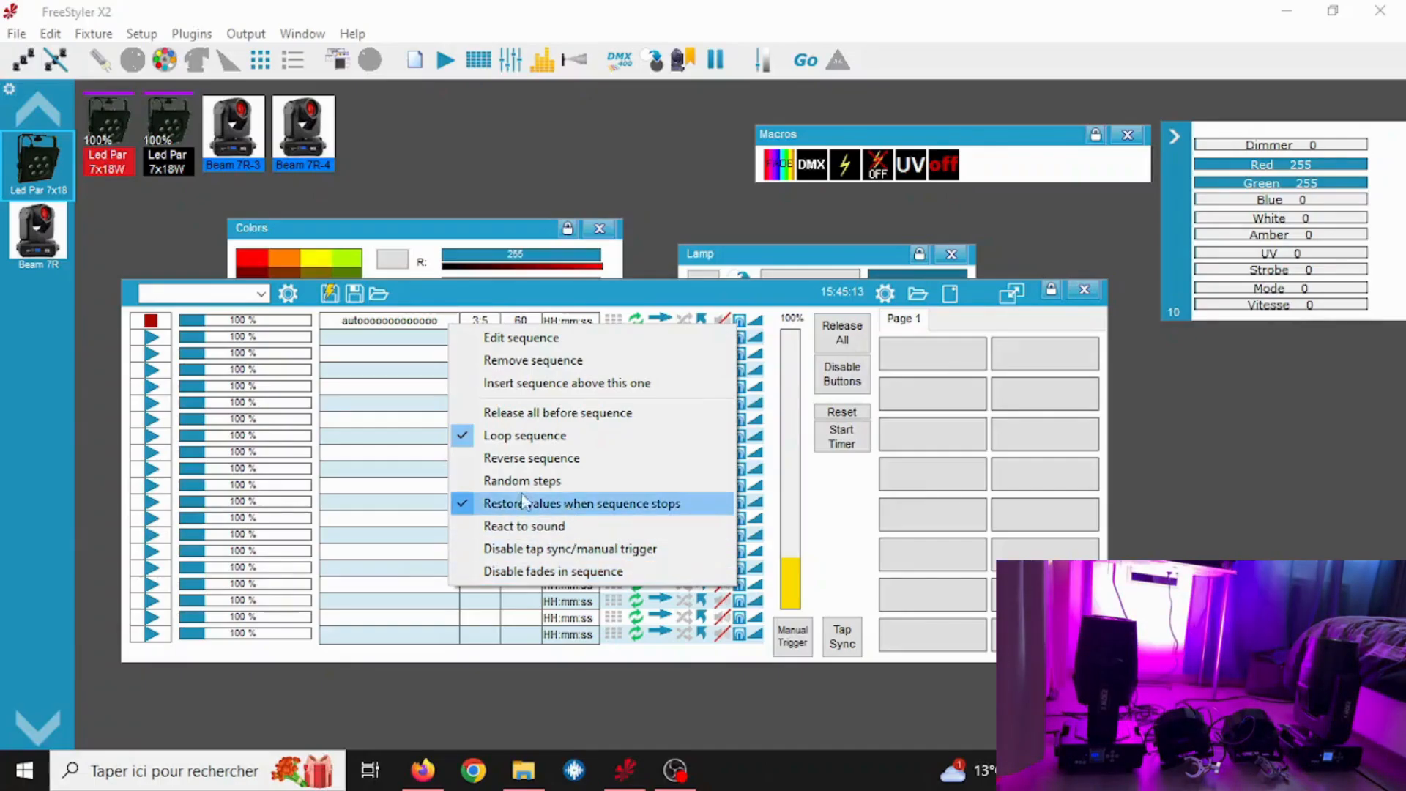
pyautogui.click(419, 301)
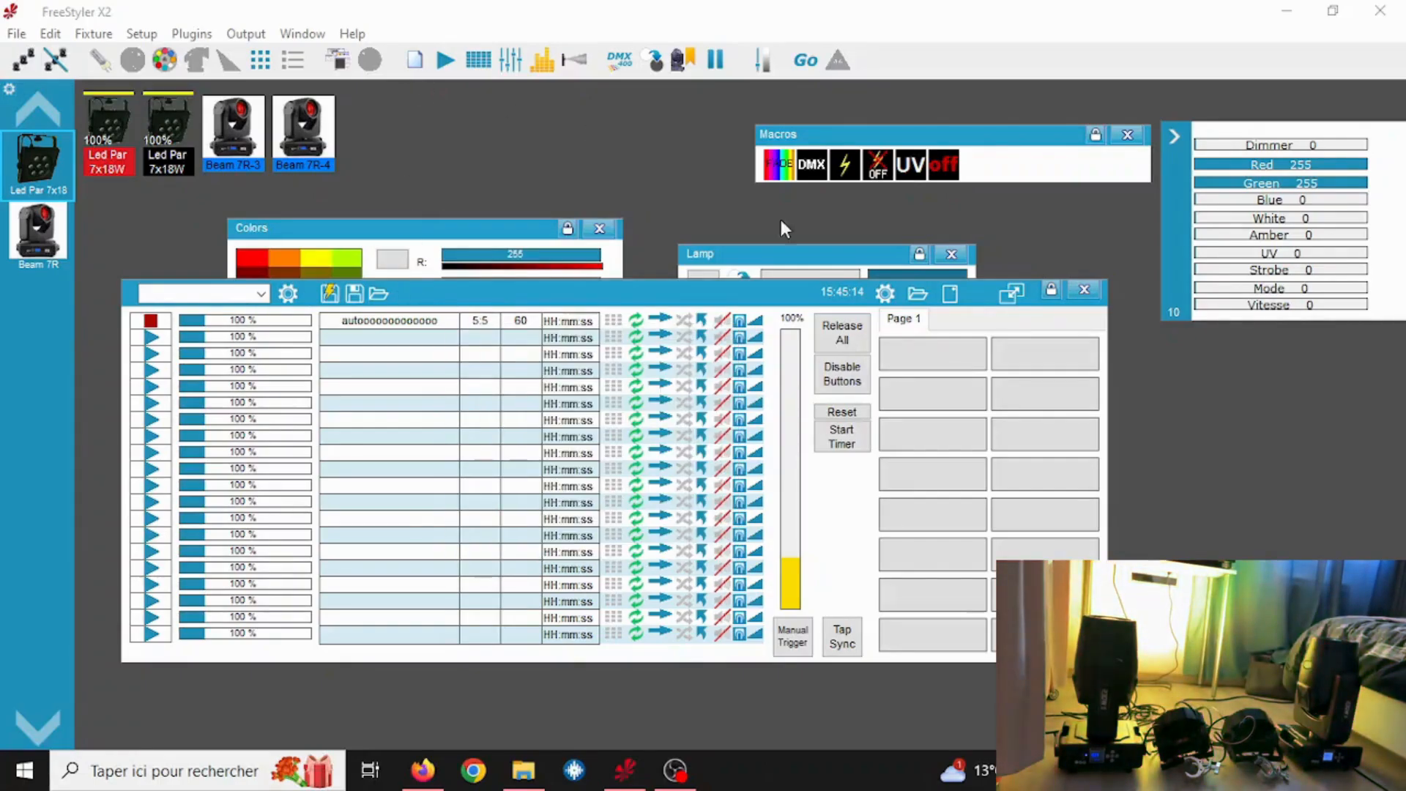
# Start a new sequence in the editor, stopping the current playback, and close the cue list.
pyautogui.click(1084, 289)
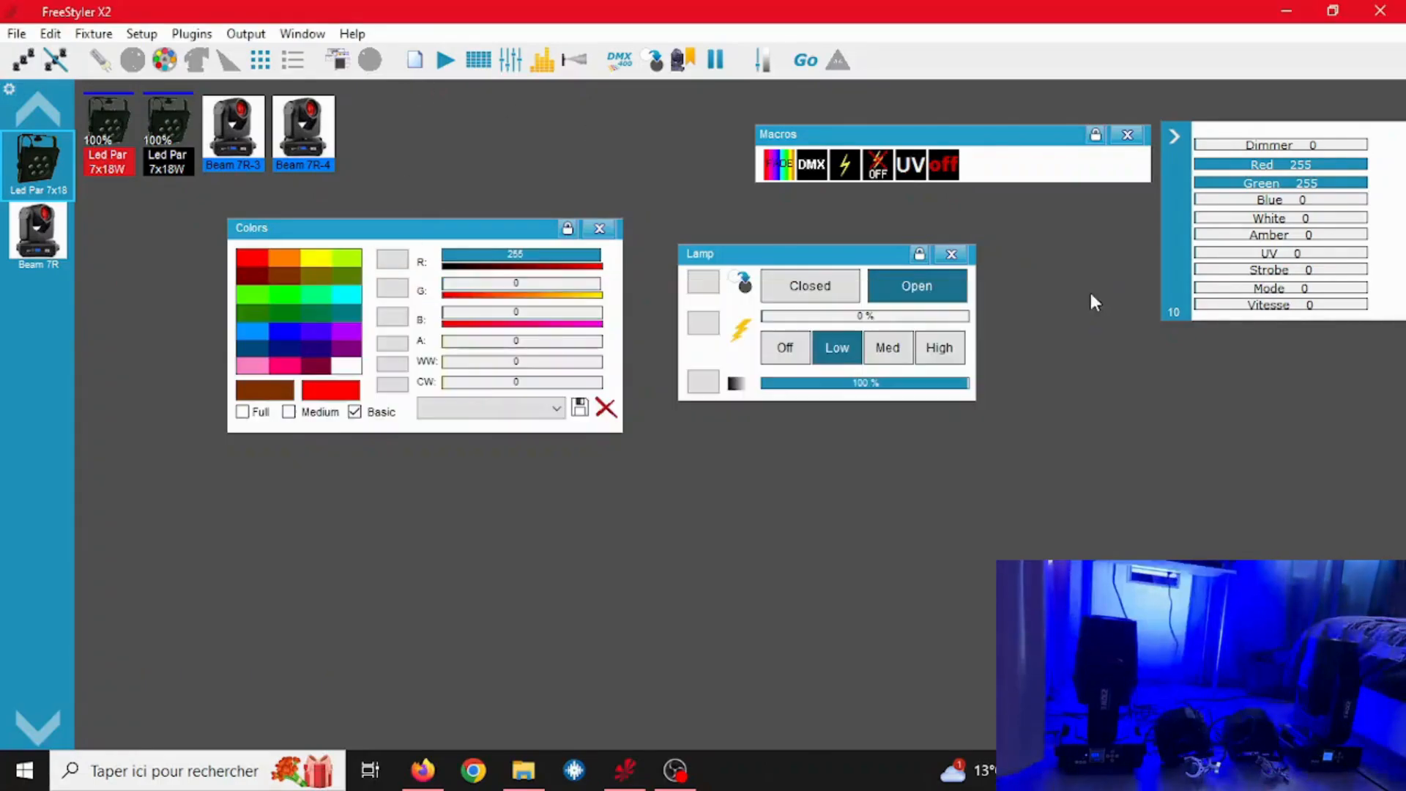
pyautogui.click(444, 60)
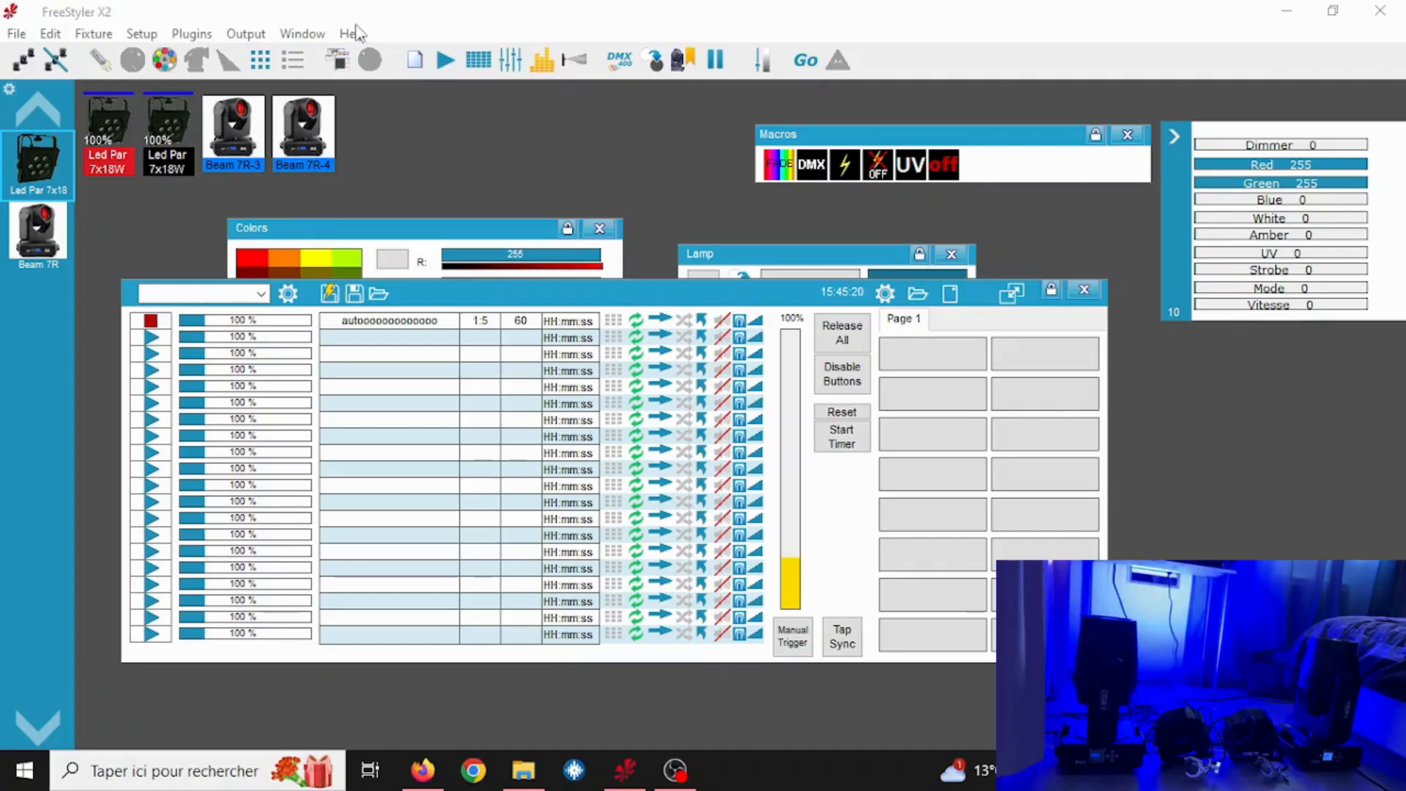
pyautogui.click(416, 60)
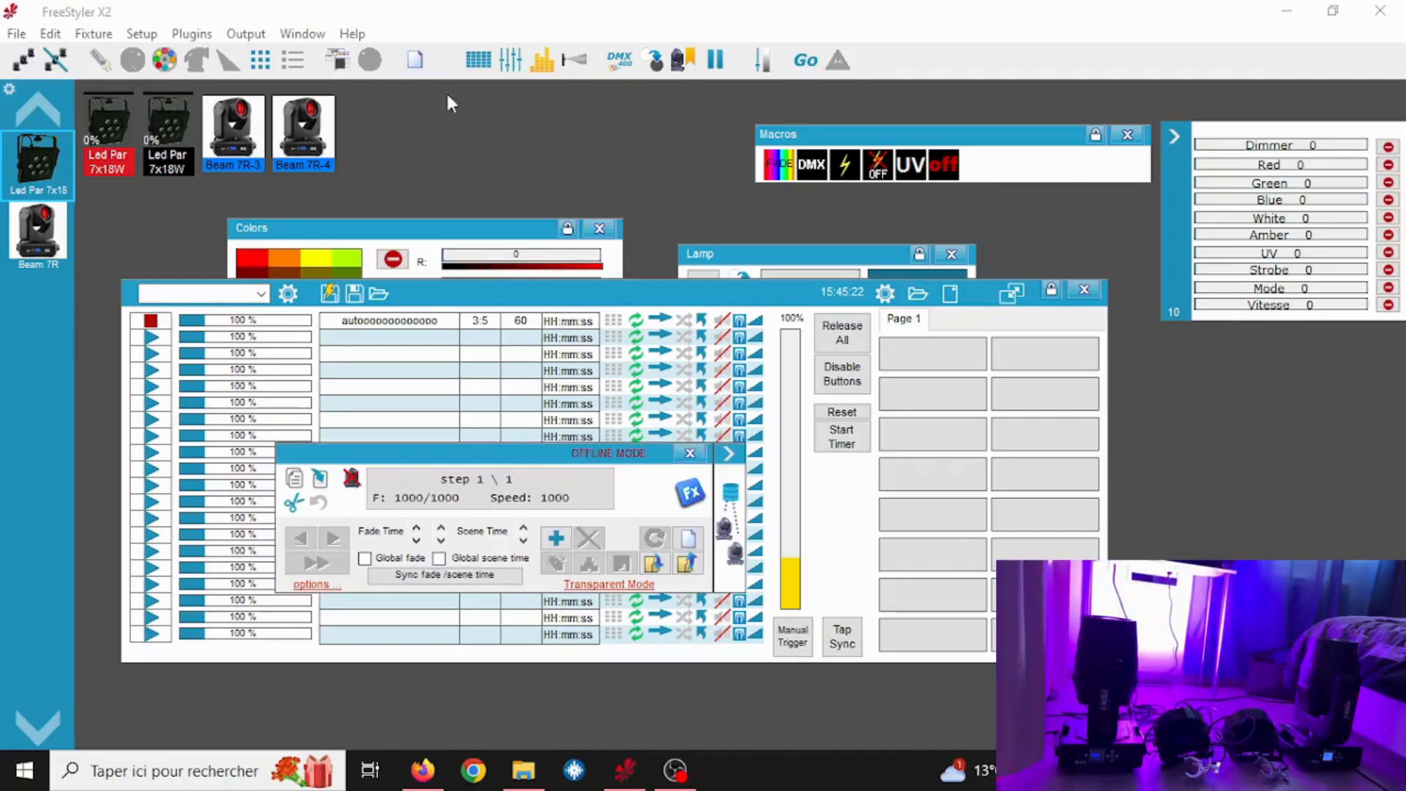
pyautogui.click(615, 457)
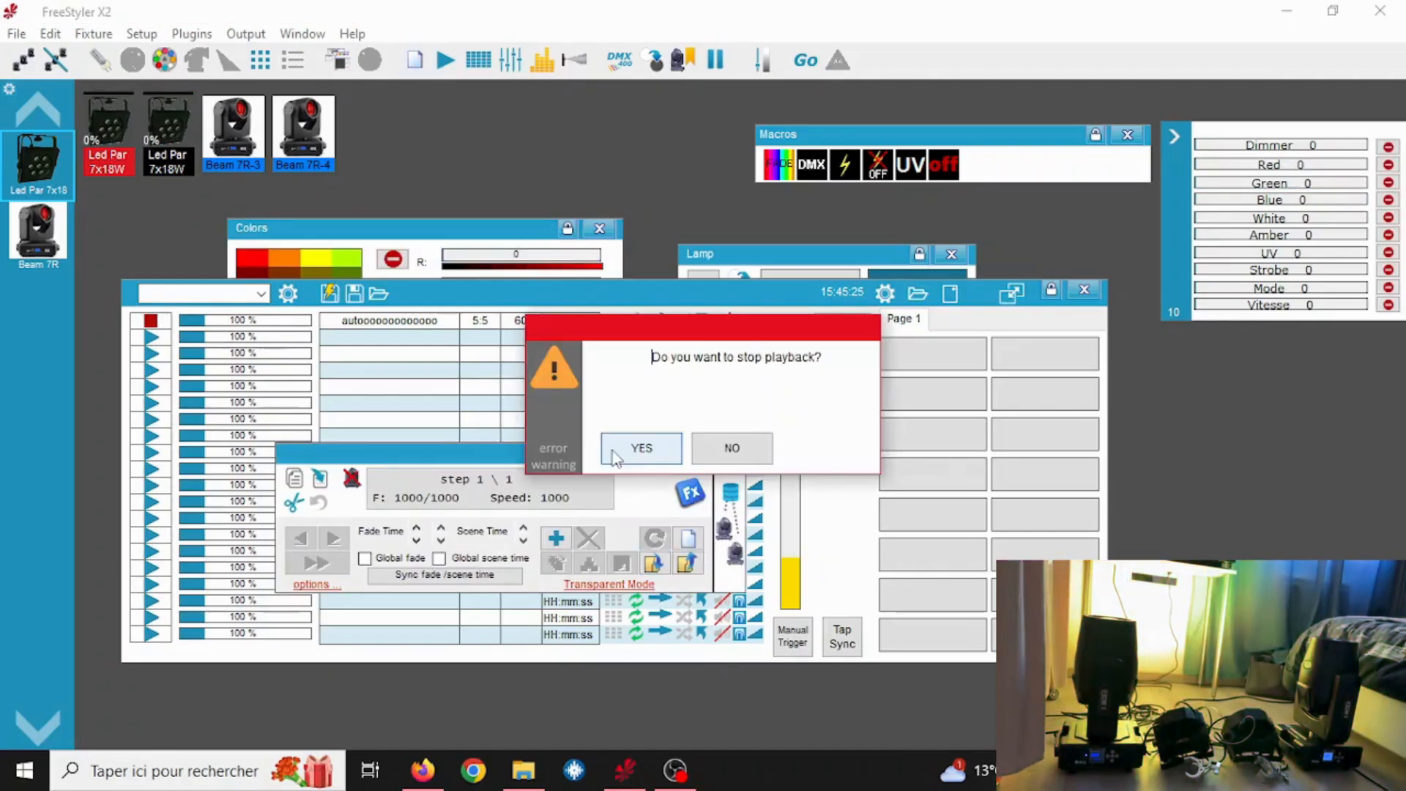
pyautogui.click(637, 445)
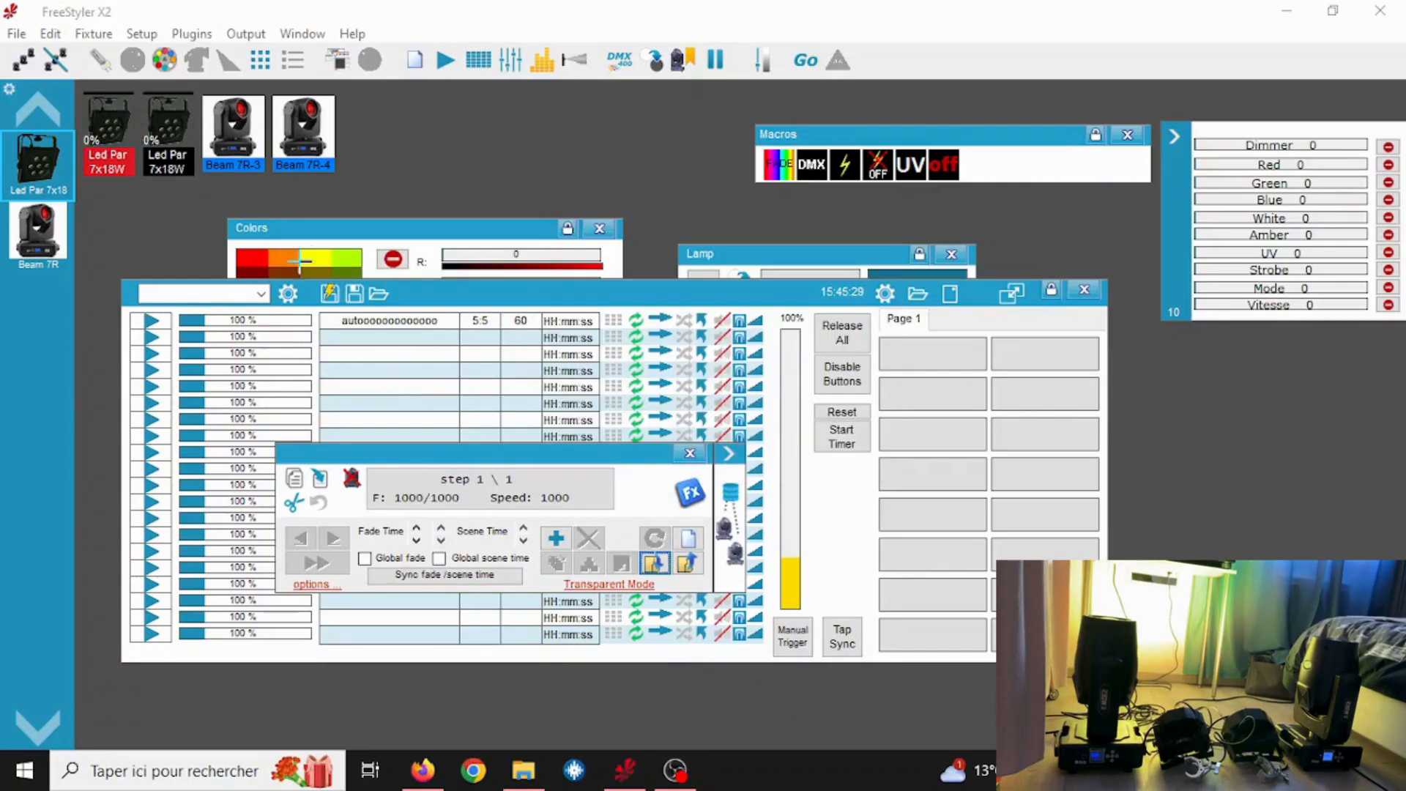
pyautogui.moveTo(500, 313); pyautogui.dragTo(532, 322)
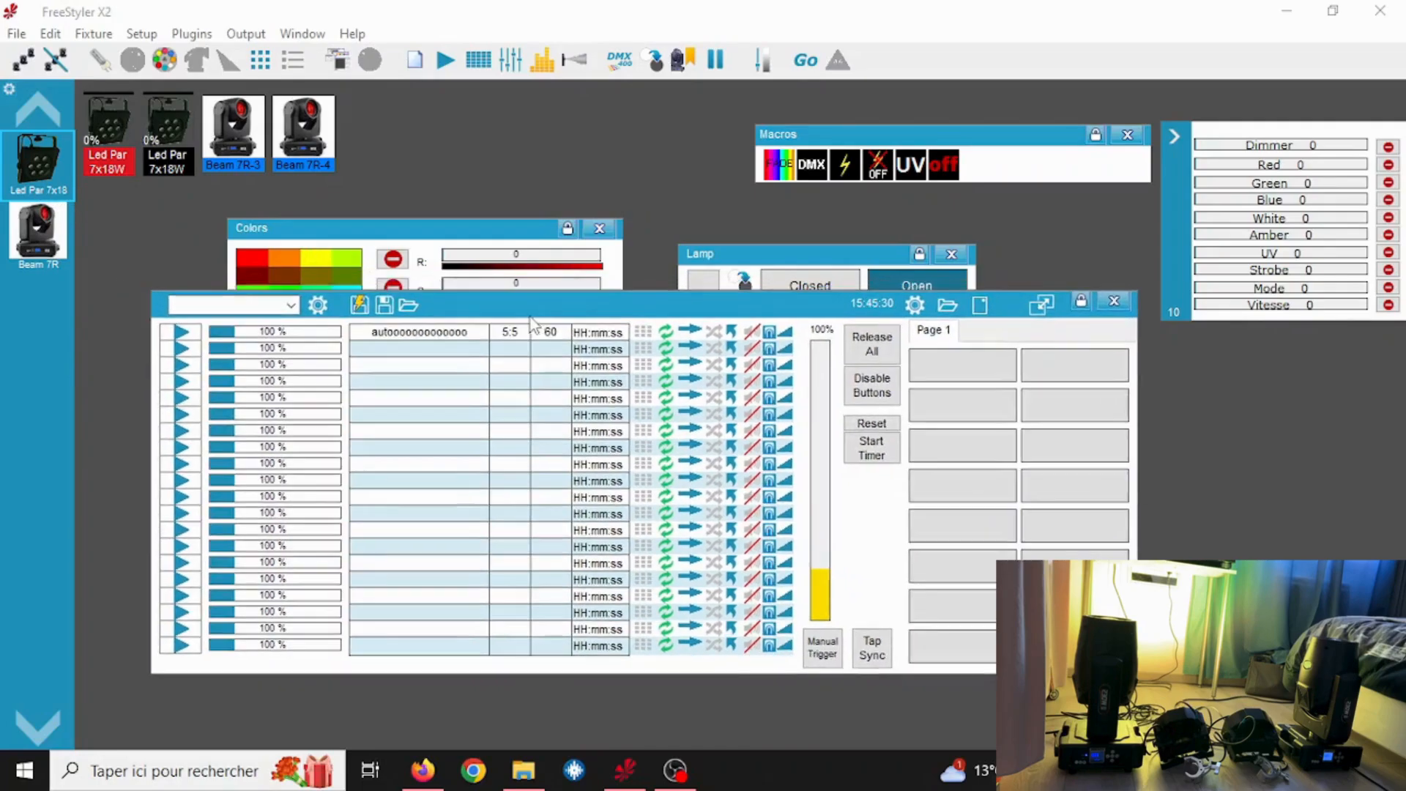
pyautogui.click(1111, 301)
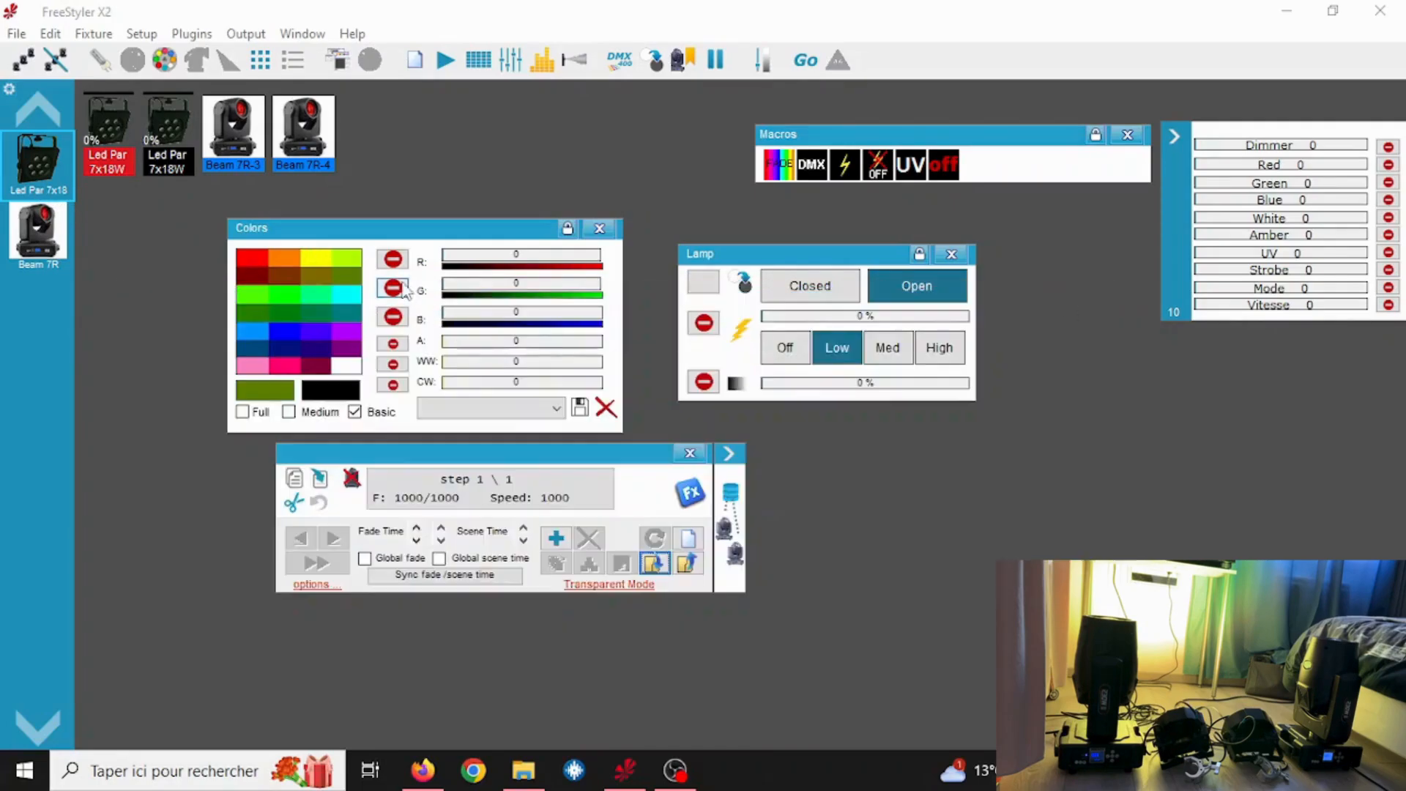
# Enable fading on the Led Par red, green, blue, A, WW and CW color channels.
pyautogui.click(392, 258)
pyautogui.click(392, 287)
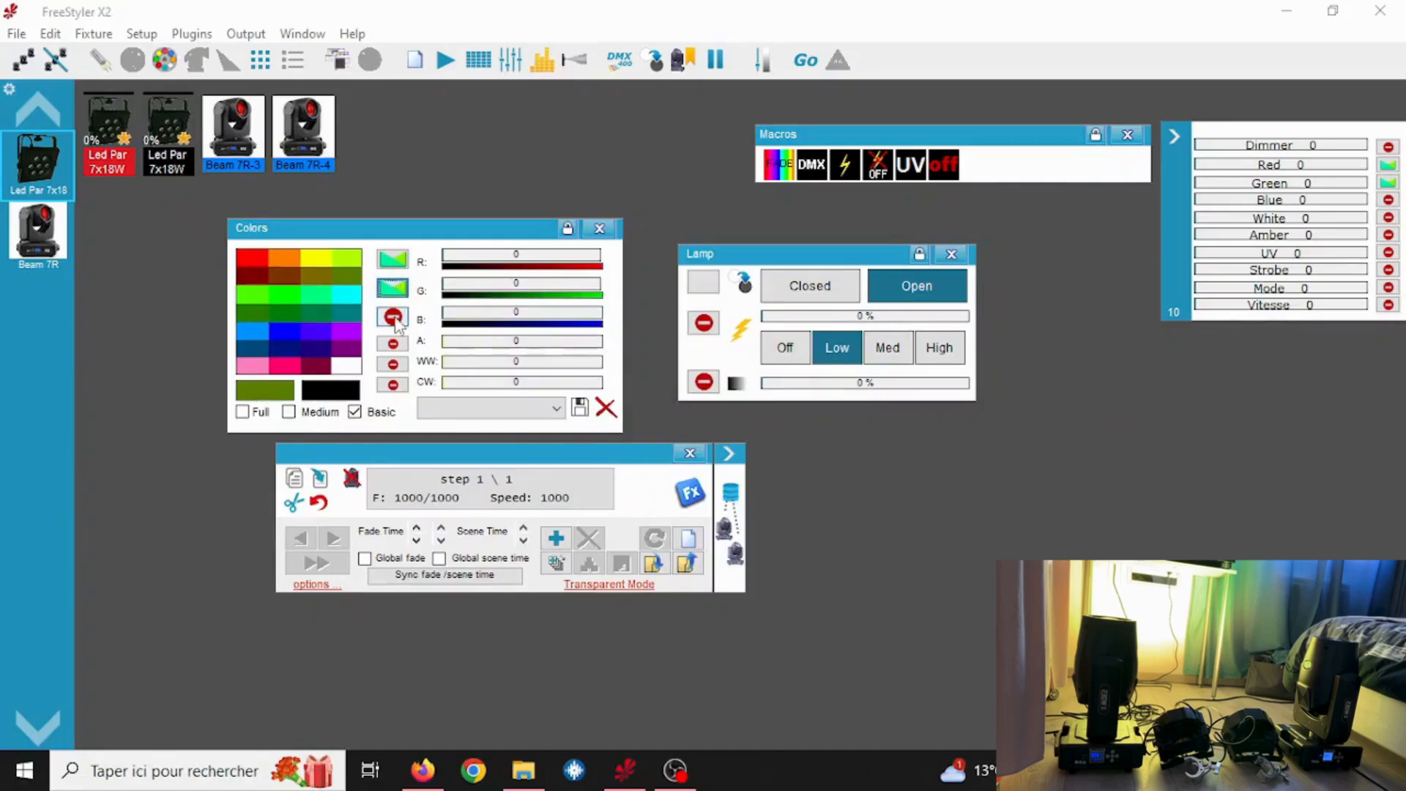
pyautogui.click(394, 317)
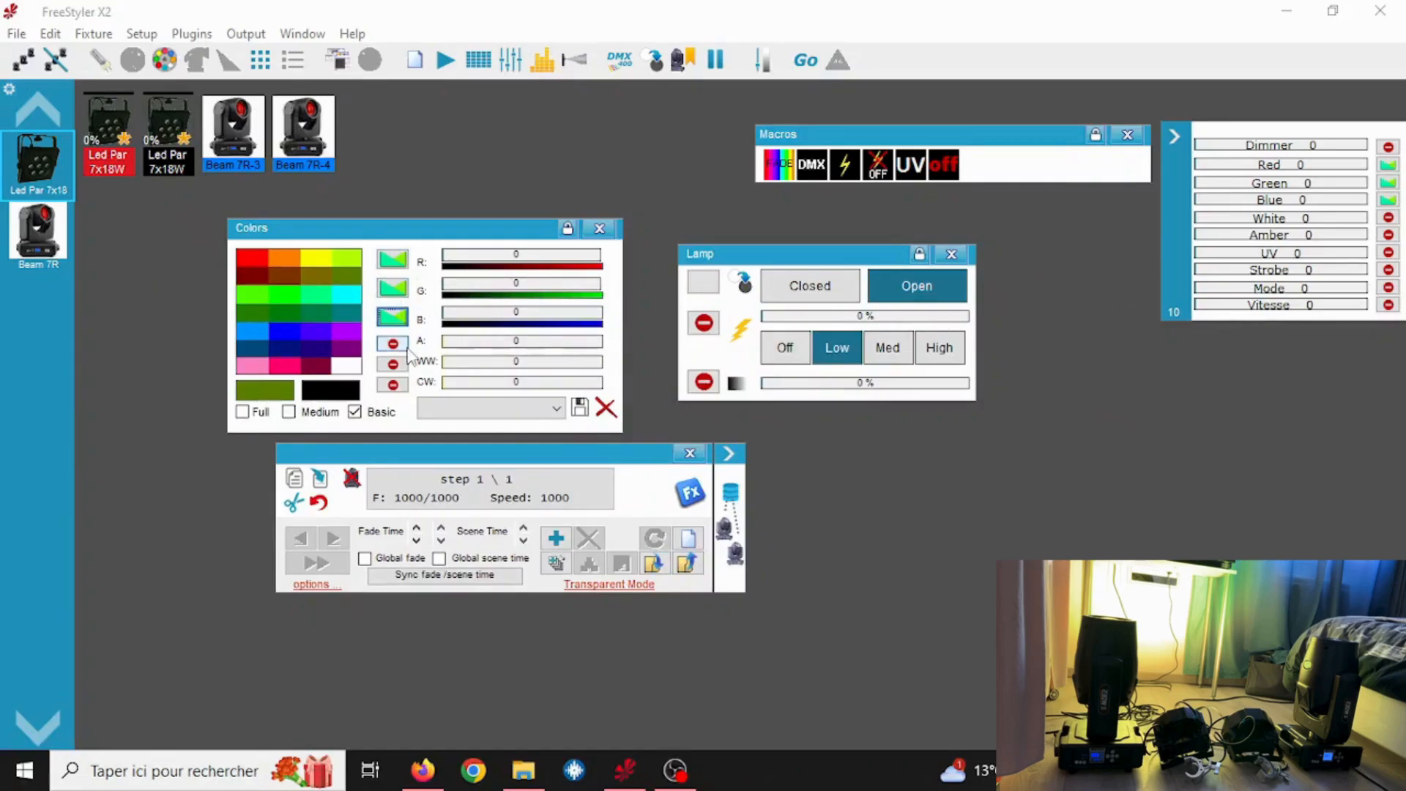
pyautogui.click(392, 343)
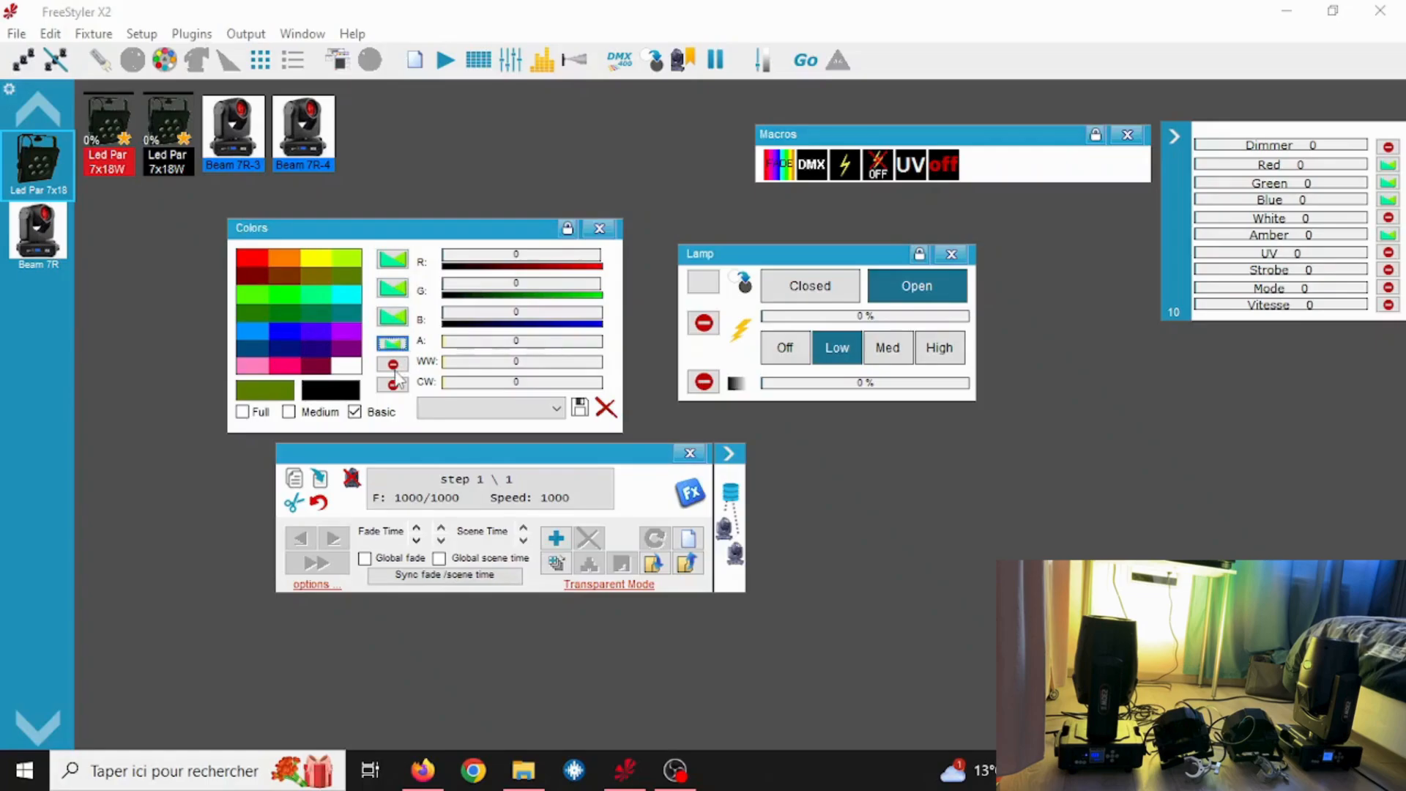
pyautogui.click(392, 364)
pyautogui.click(392, 384)
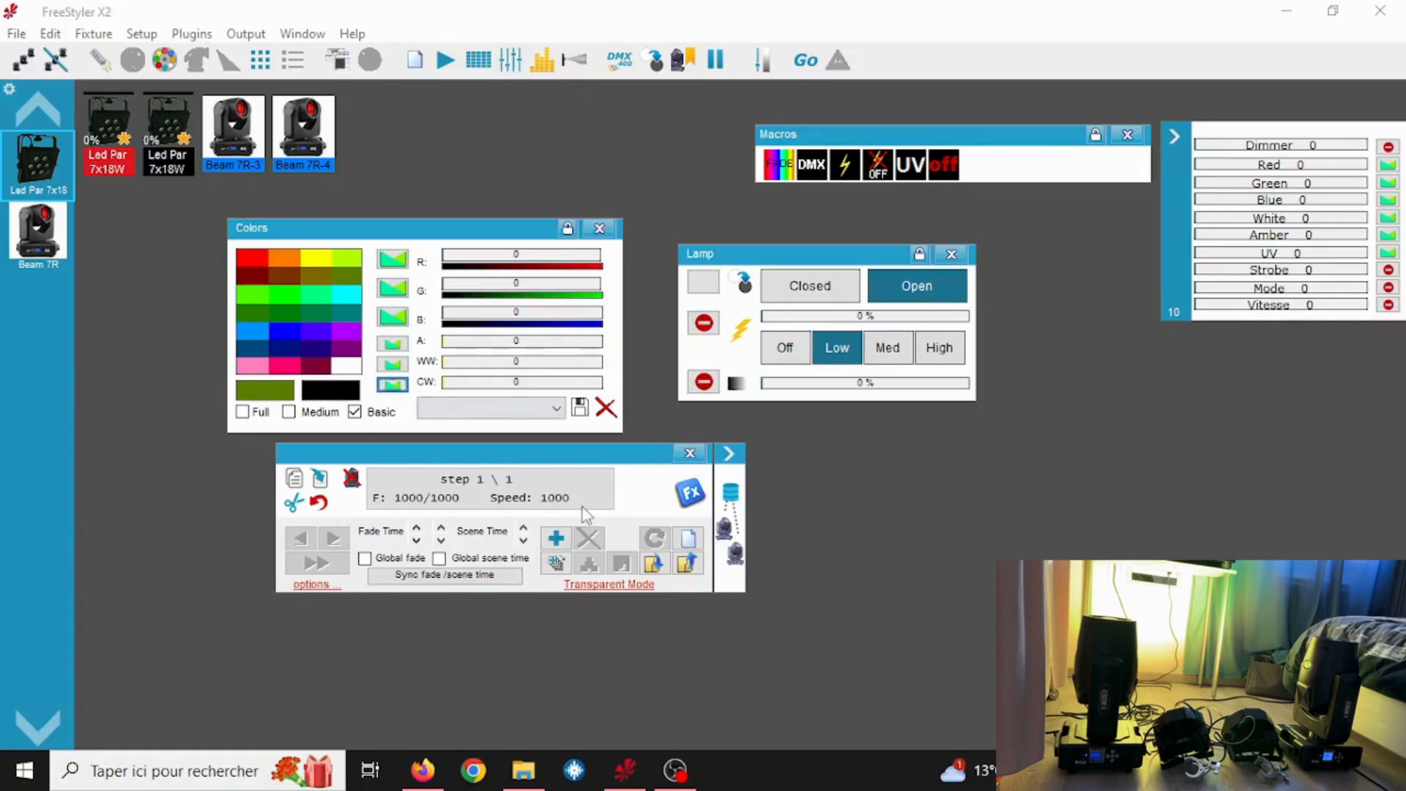
# Build a three-step Led Par color sequence with green at 255 in step 1, red in step 2 and pink in step 3.
pyautogui.click(555, 542)
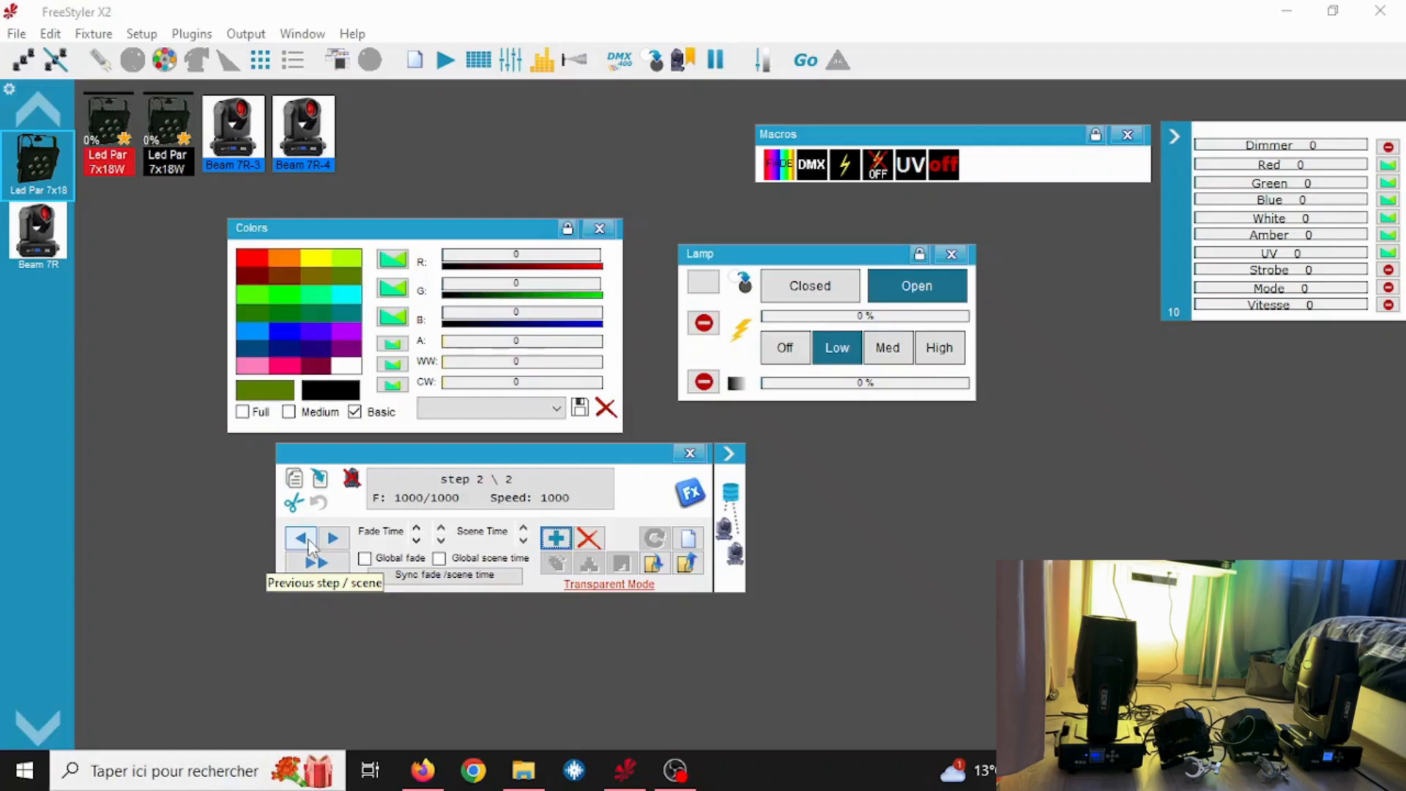
pyautogui.click(311, 541)
pyautogui.click(505, 293)
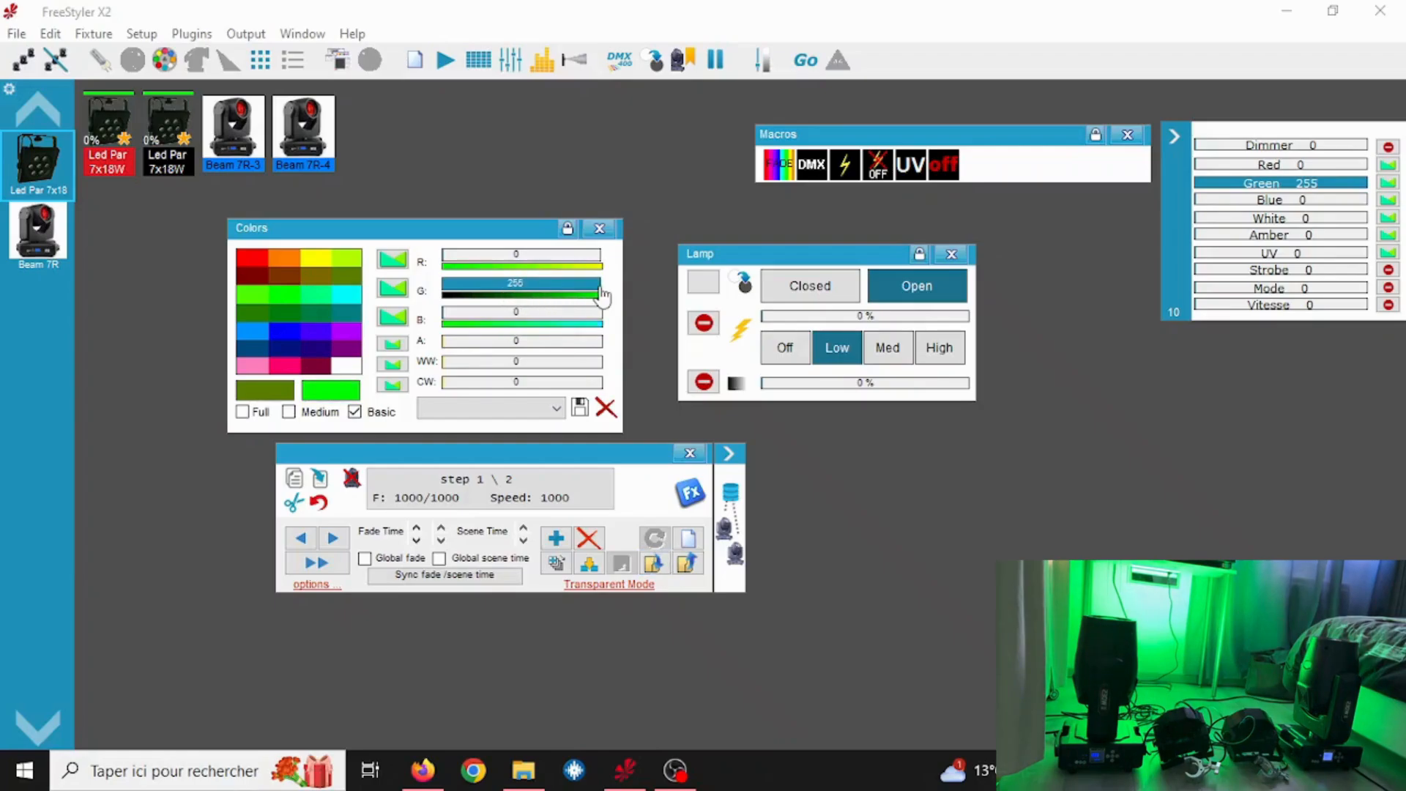
pyautogui.click(337, 541)
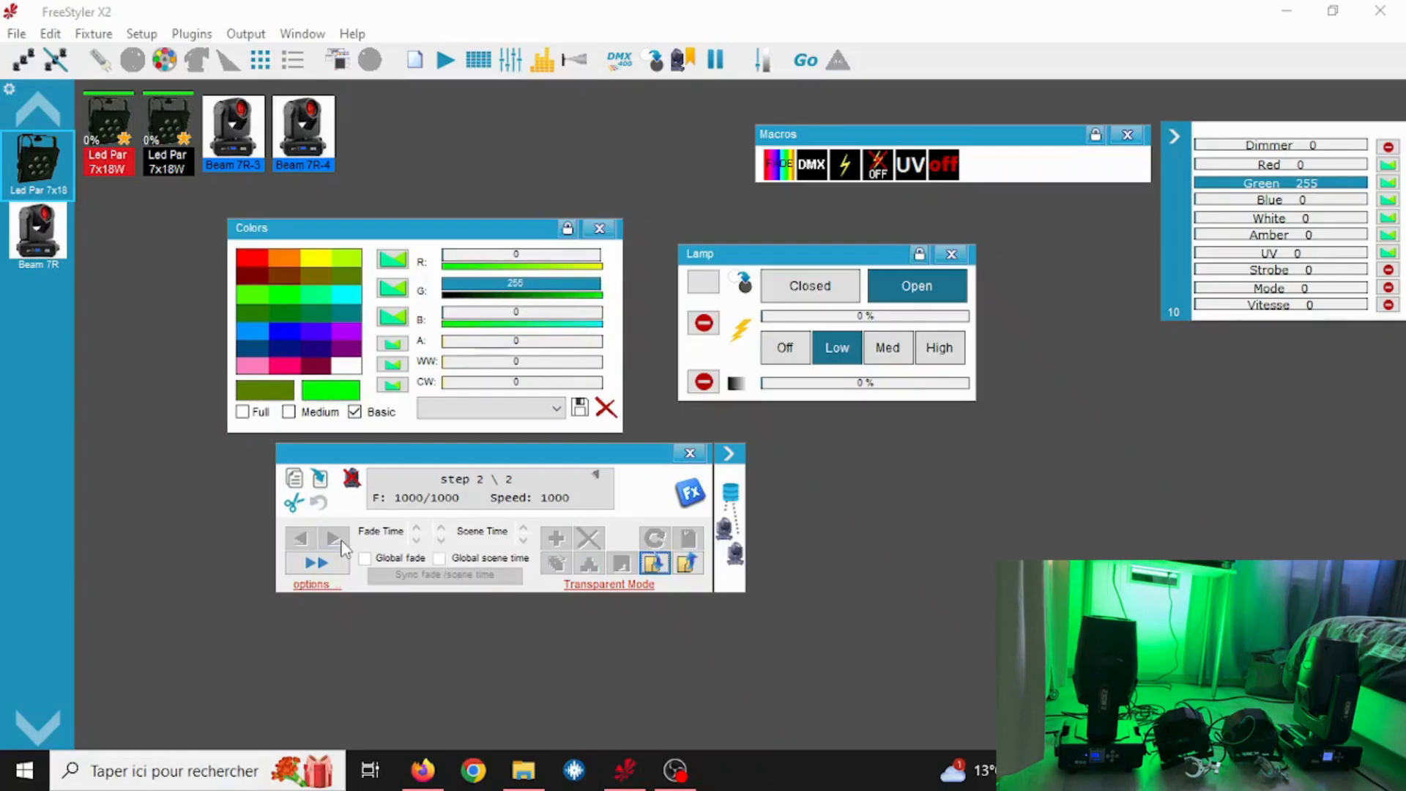
pyautogui.click(255, 259)
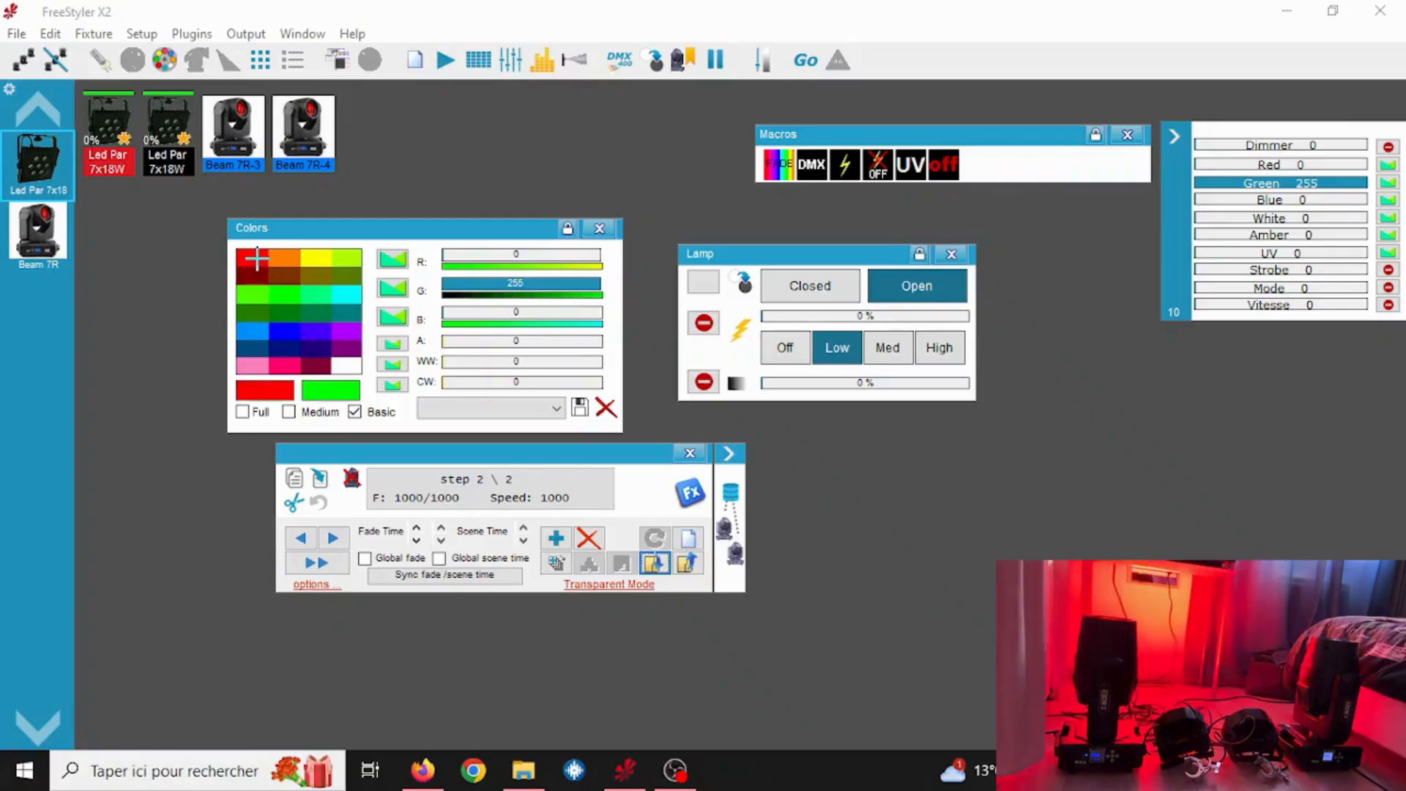
pyautogui.click(556, 540)
pyautogui.click(286, 365)
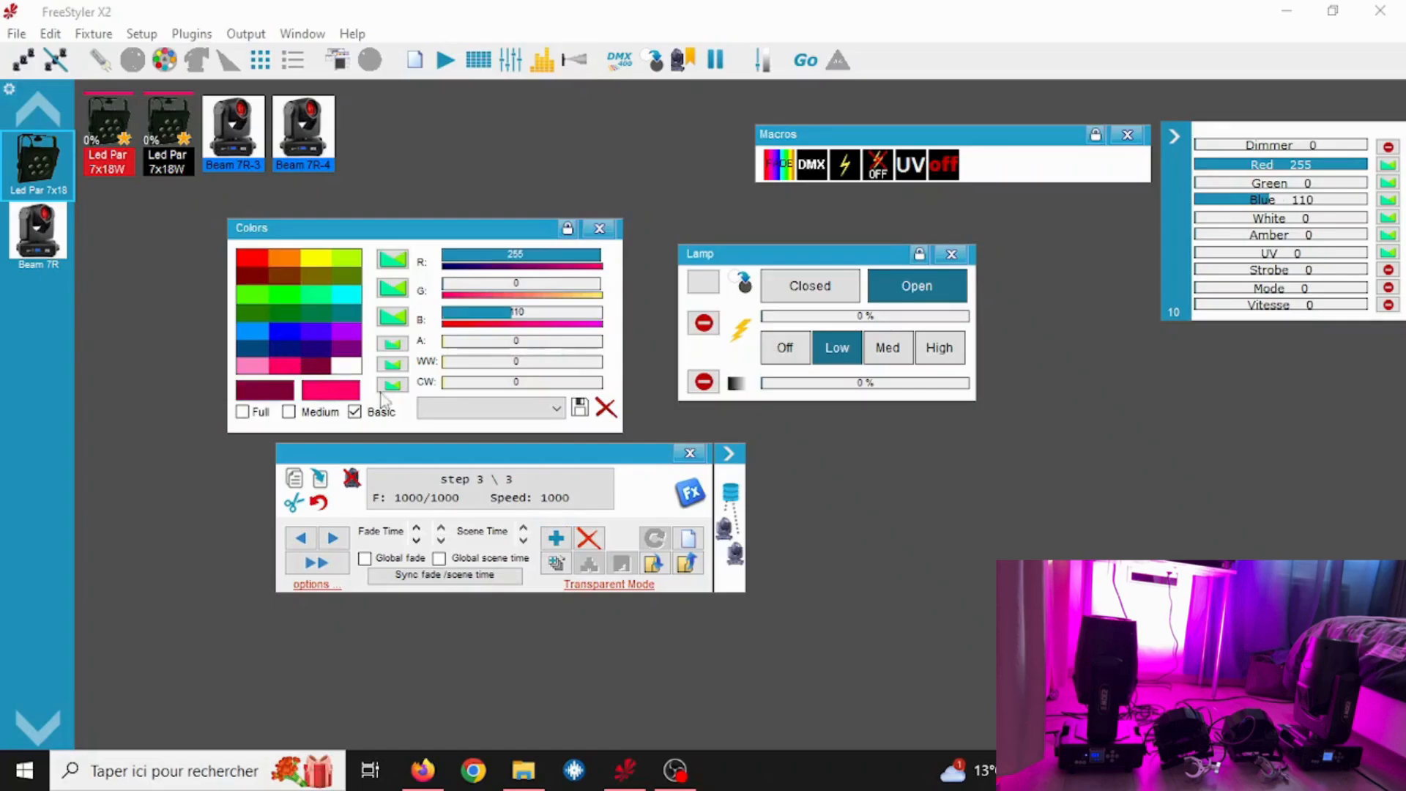
# Save the sequence as autoooooo 2 with Add to cue enabled, and close the sequence dialog and editor.
pyautogui.click(653, 563)
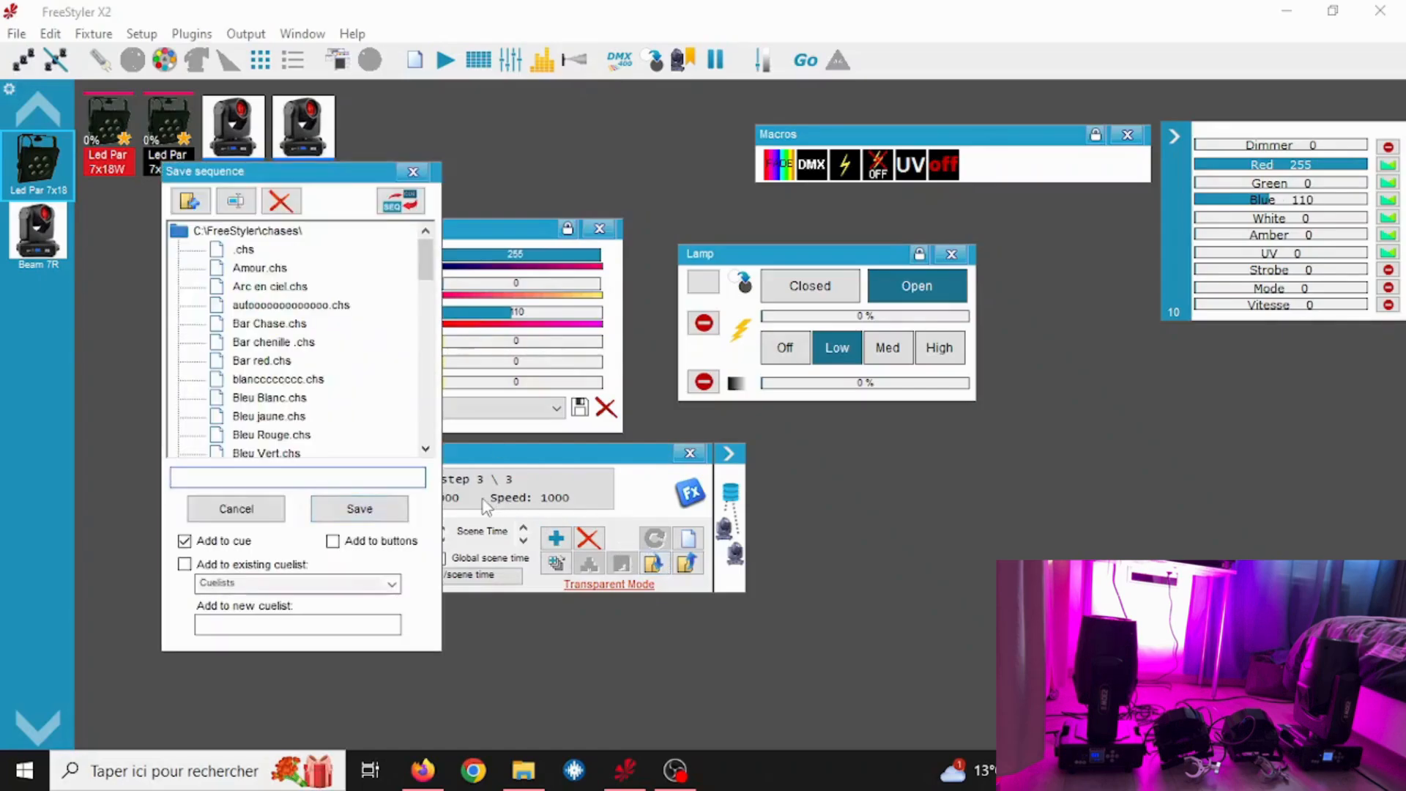
pyautogui.write('autoooooo 2')
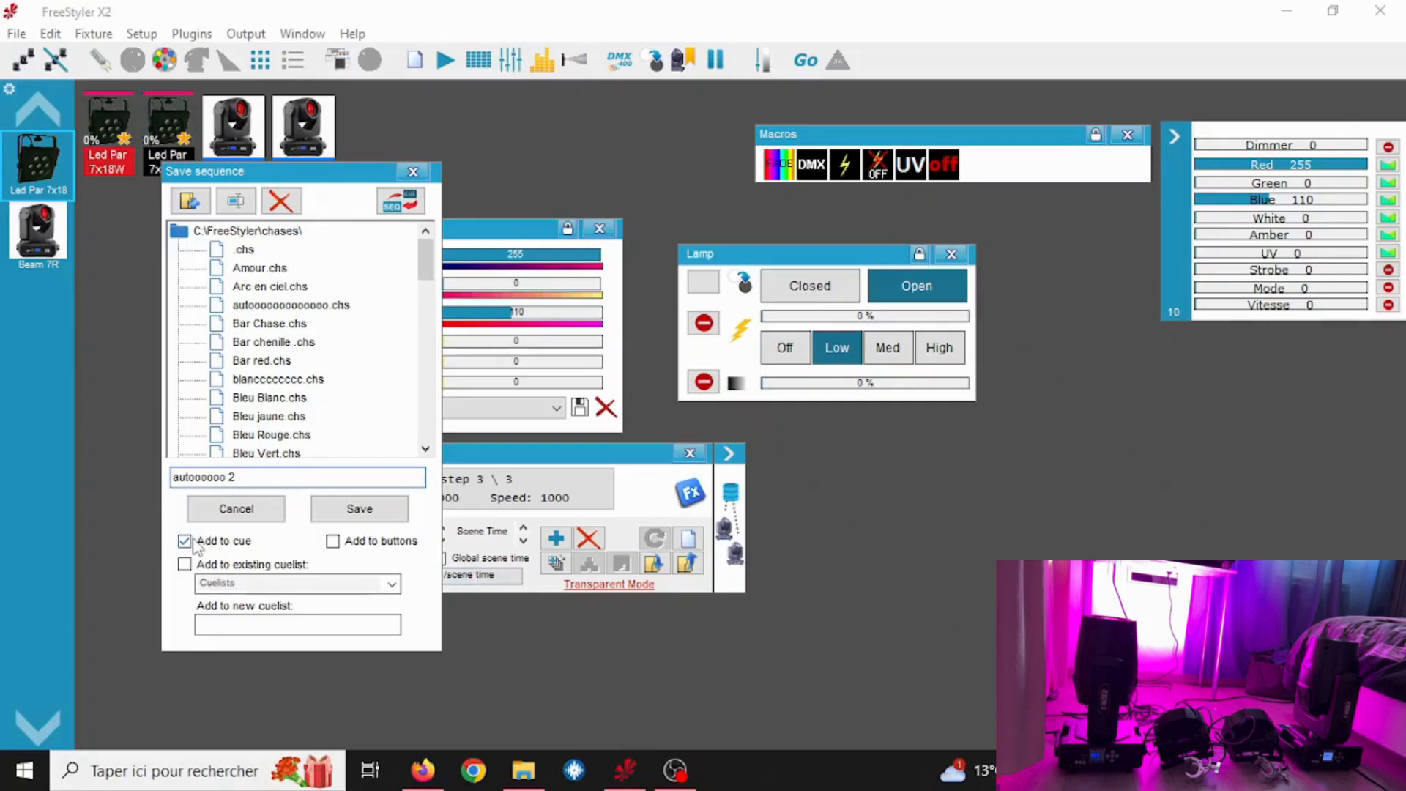
pyautogui.press('Return')
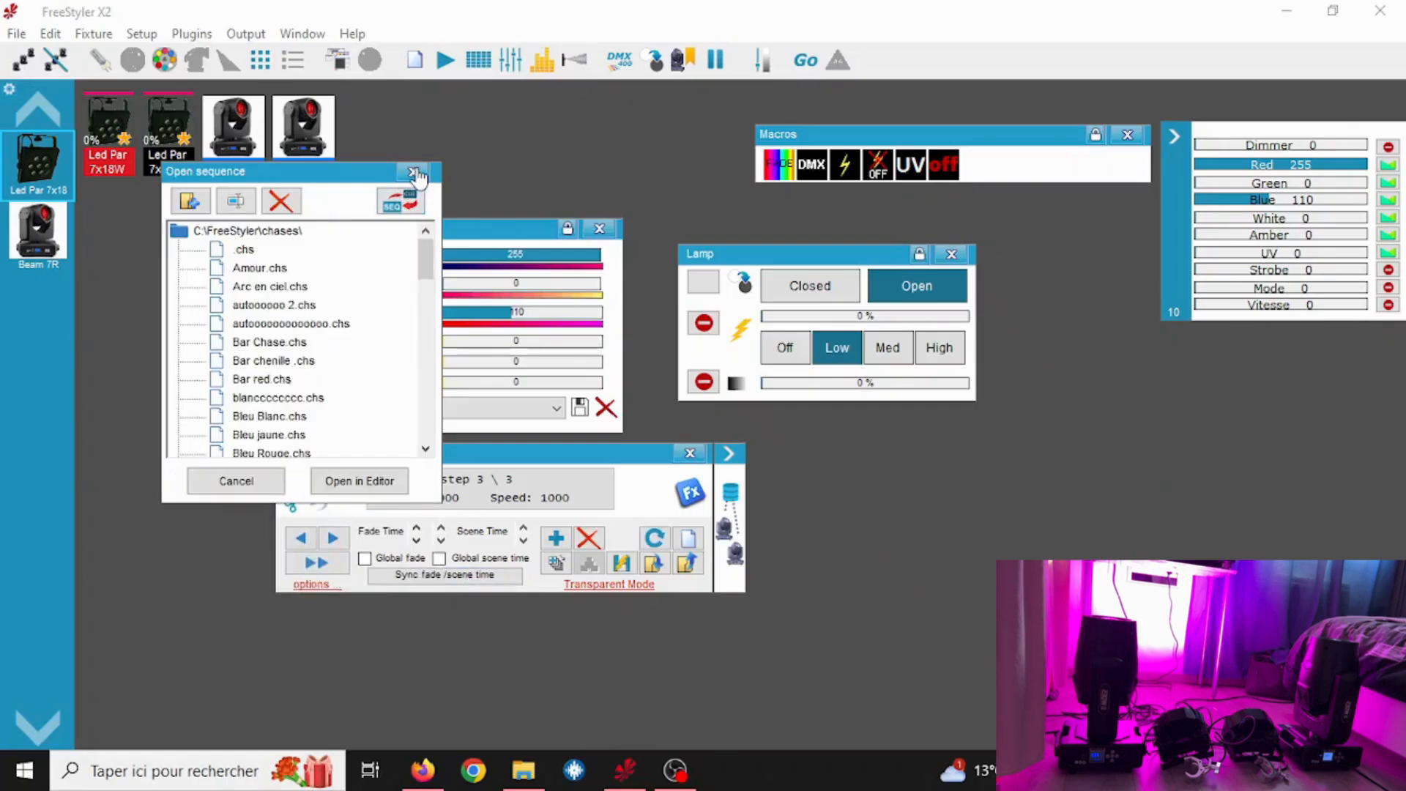
pyautogui.click(413, 172)
pyautogui.click(689, 453)
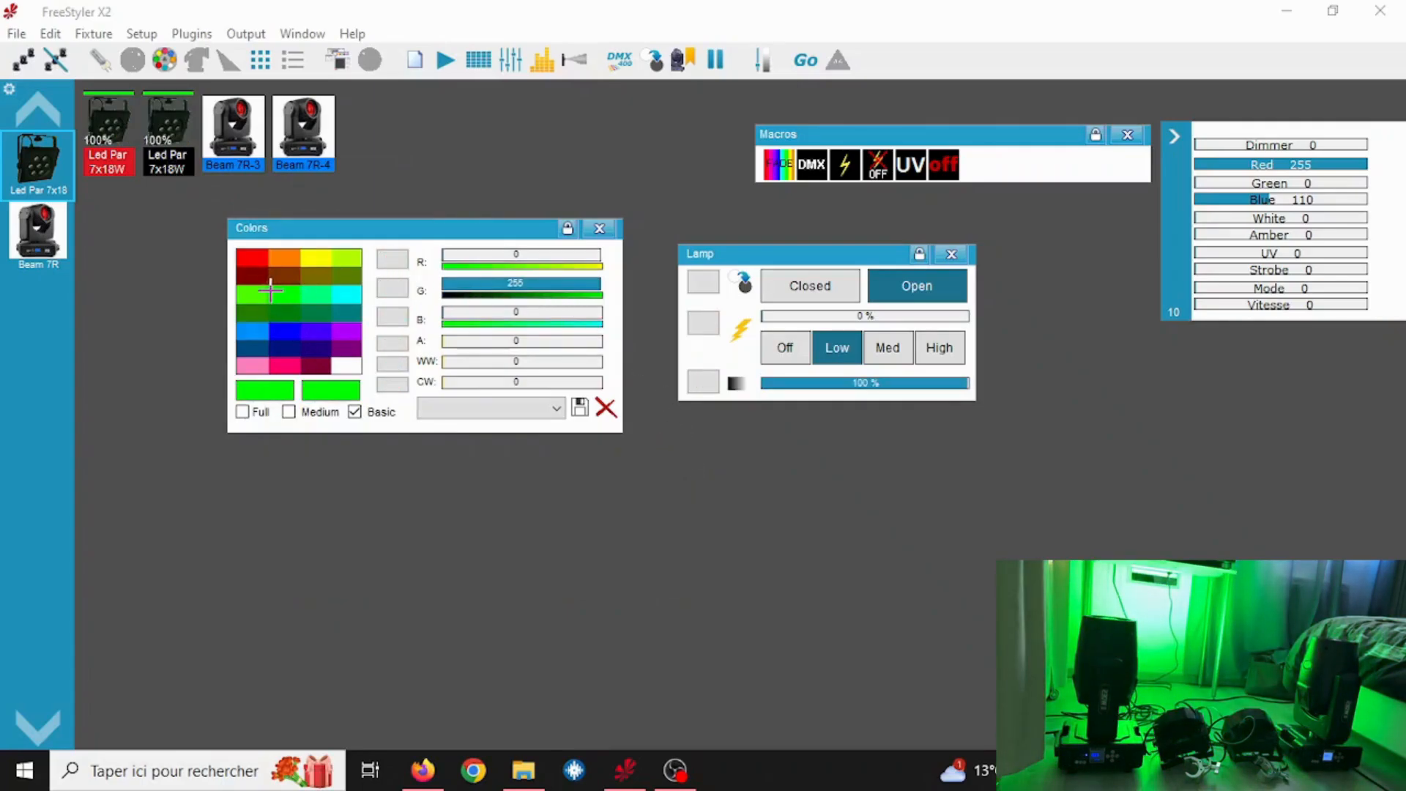
# Play the autooooooooooooo sequence from the cue list and enable Release all before sequence for both listed sequences.
pyautogui.click(445, 61)
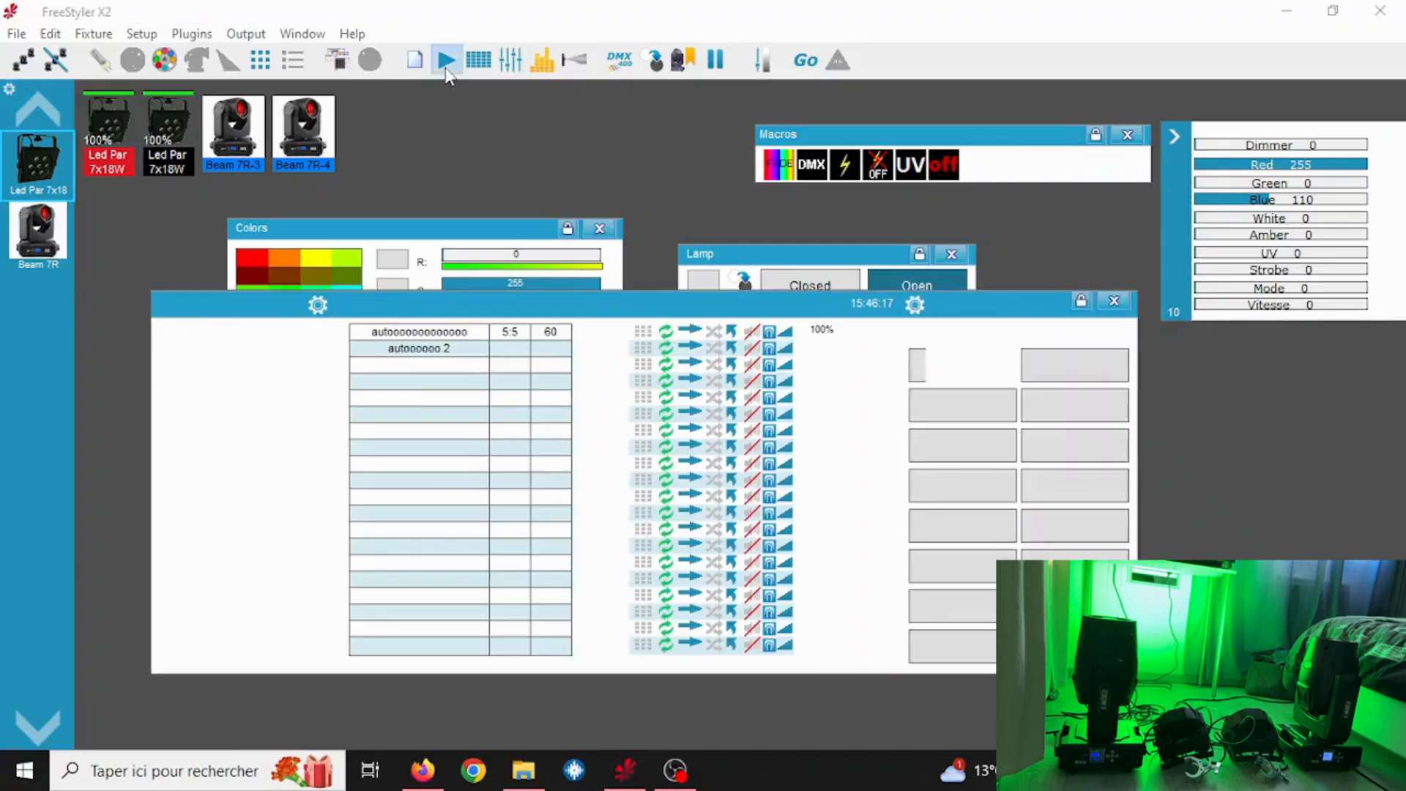
pyautogui.click(183, 335)
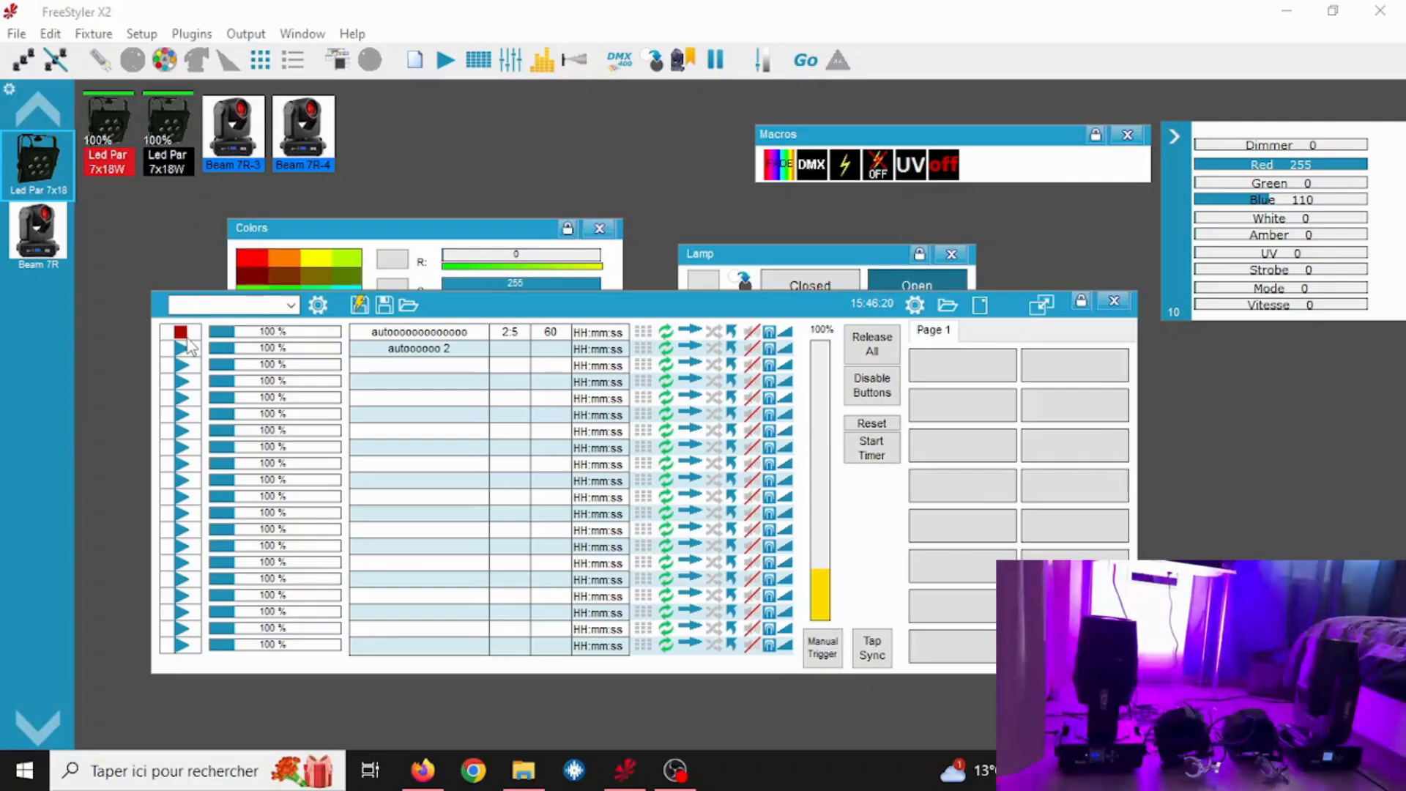
pyautogui.rightClick(369, 356)
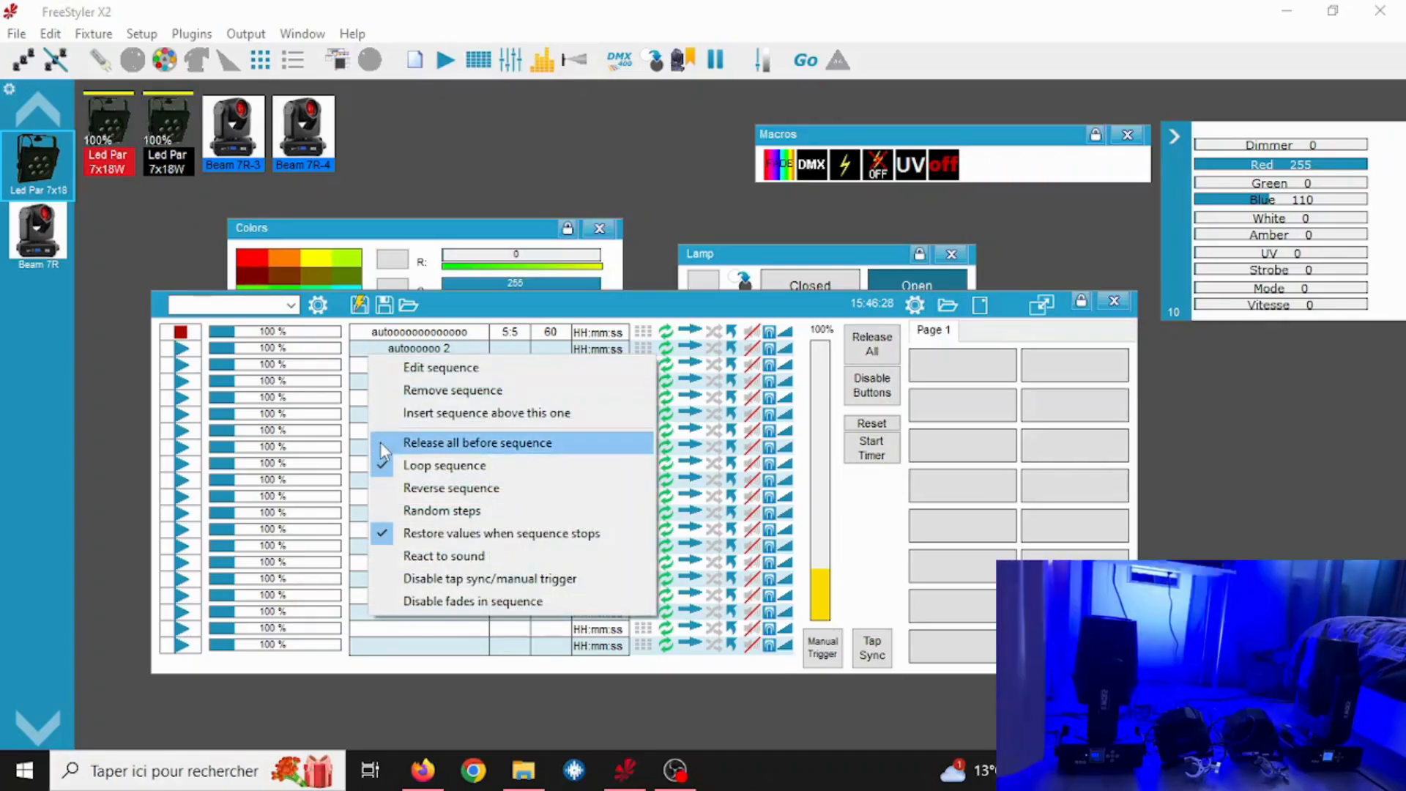
pyautogui.click(477, 443)
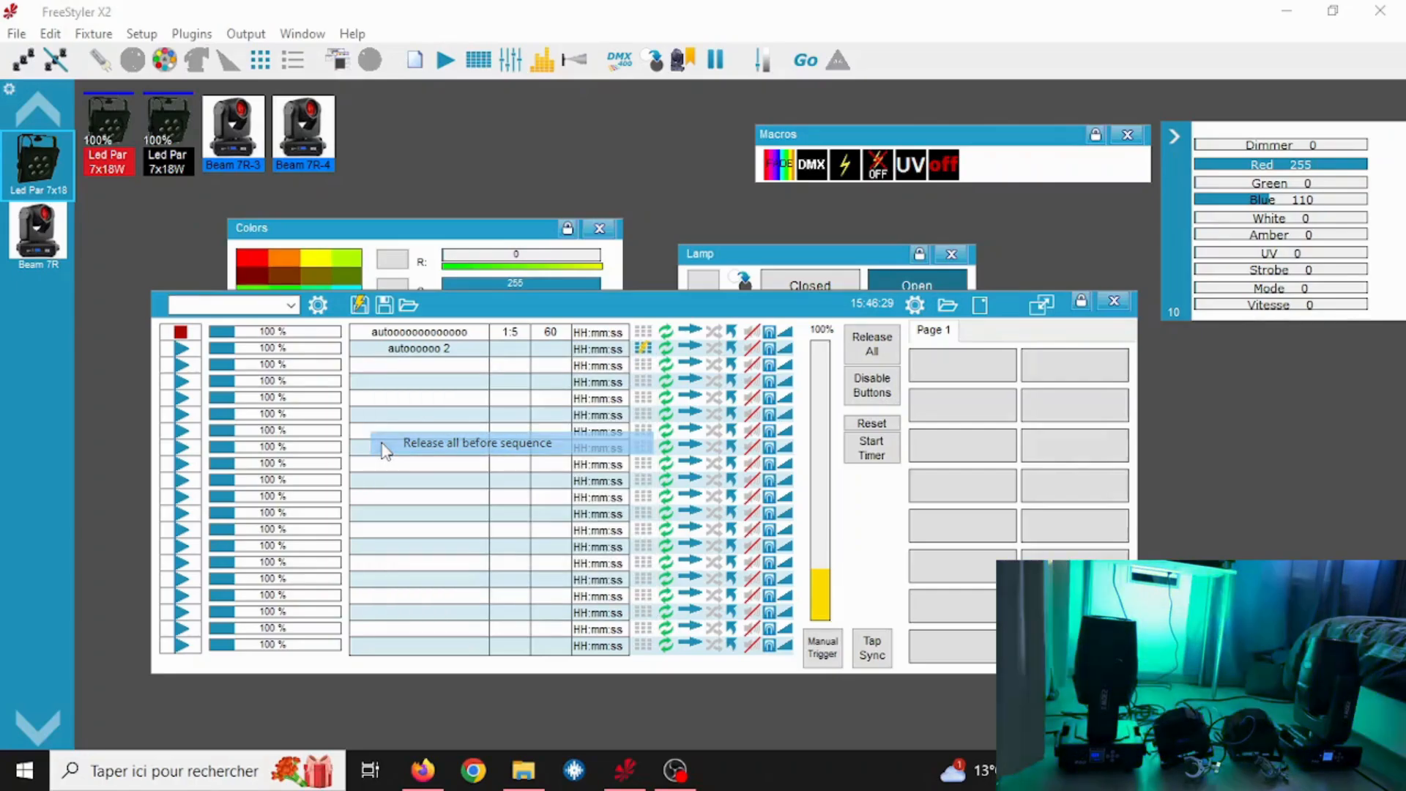
pyautogui.rightClick(361, 340)
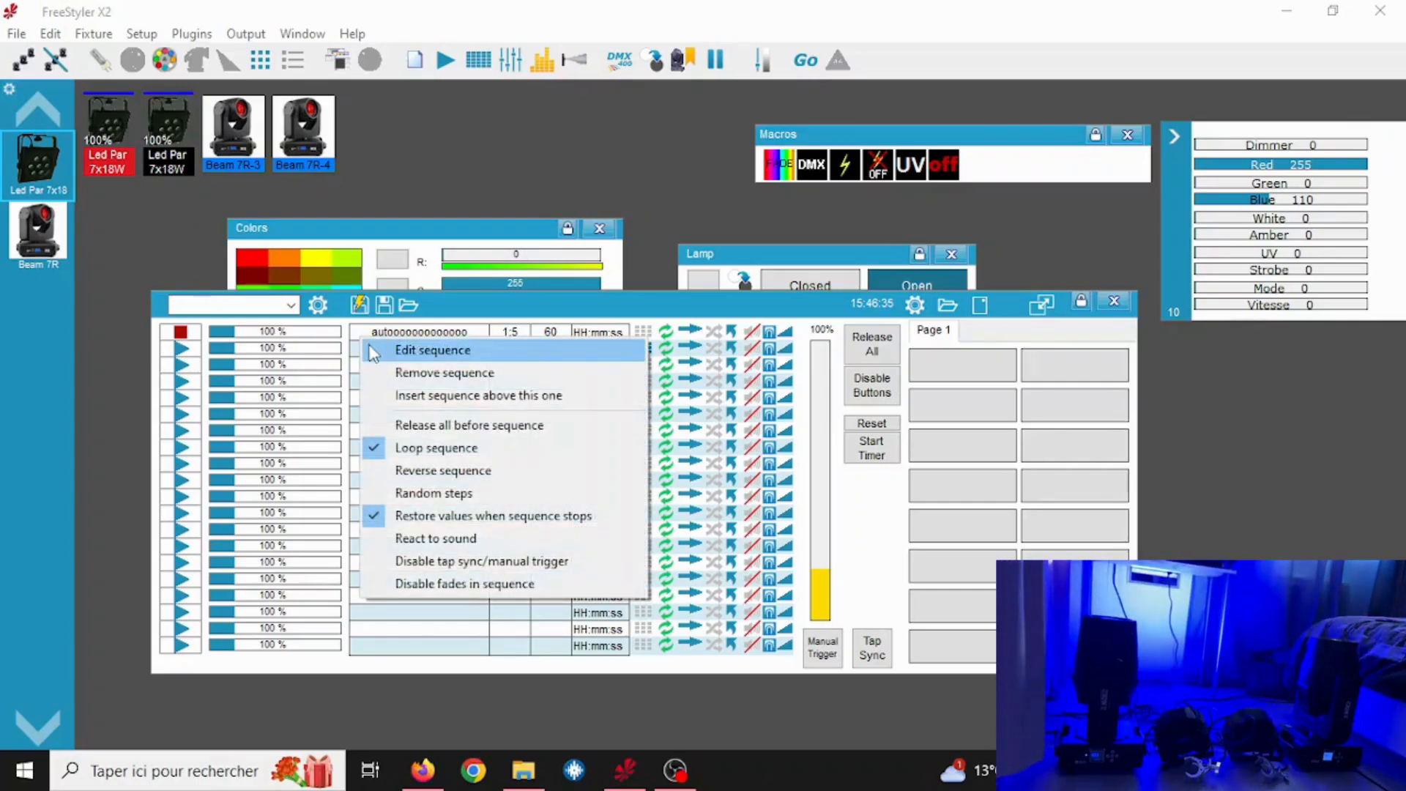
pyautogui.click(396, 432)
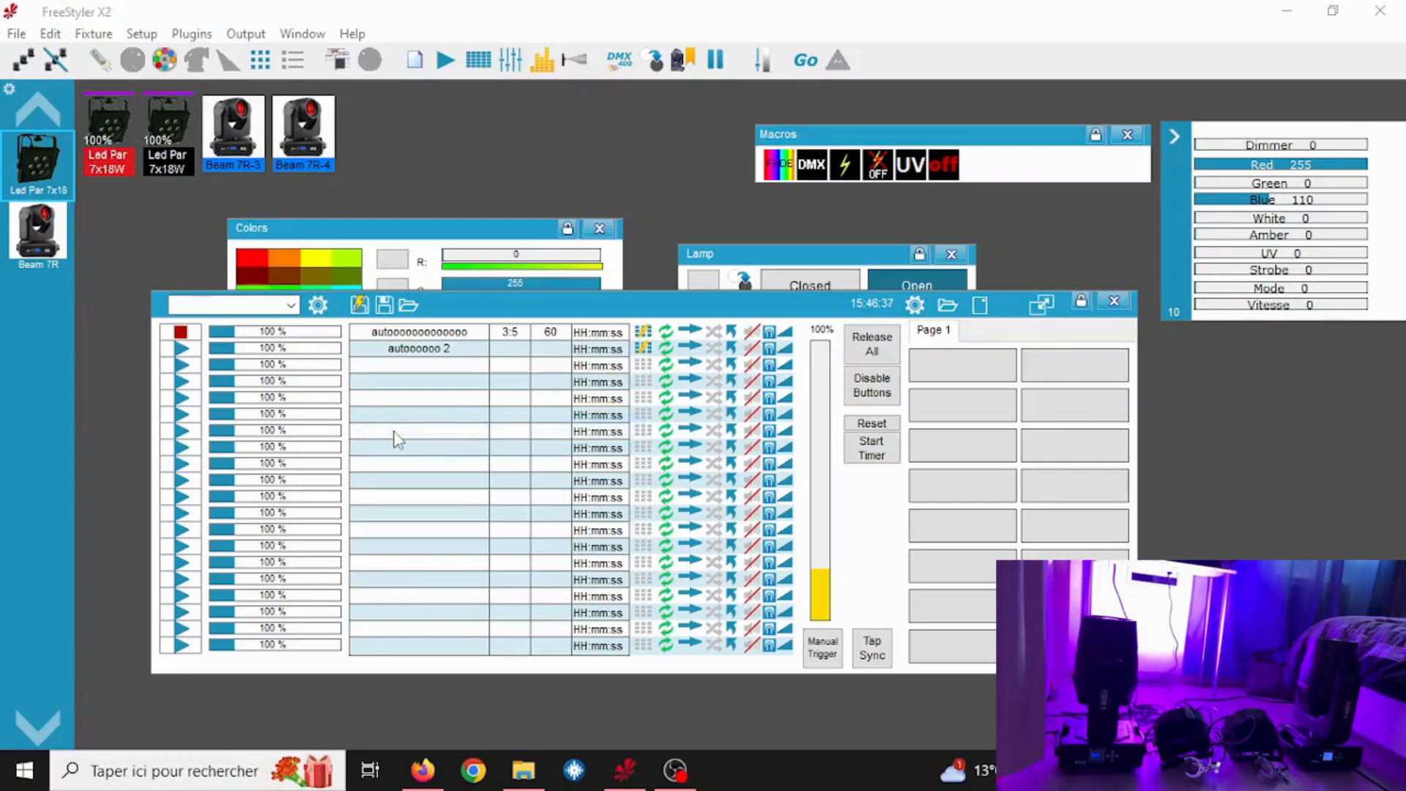
# Start playing the autoooooo 2 sequence and turn on Disable fades in sequence for it.
pyautogui.click(183, 348)
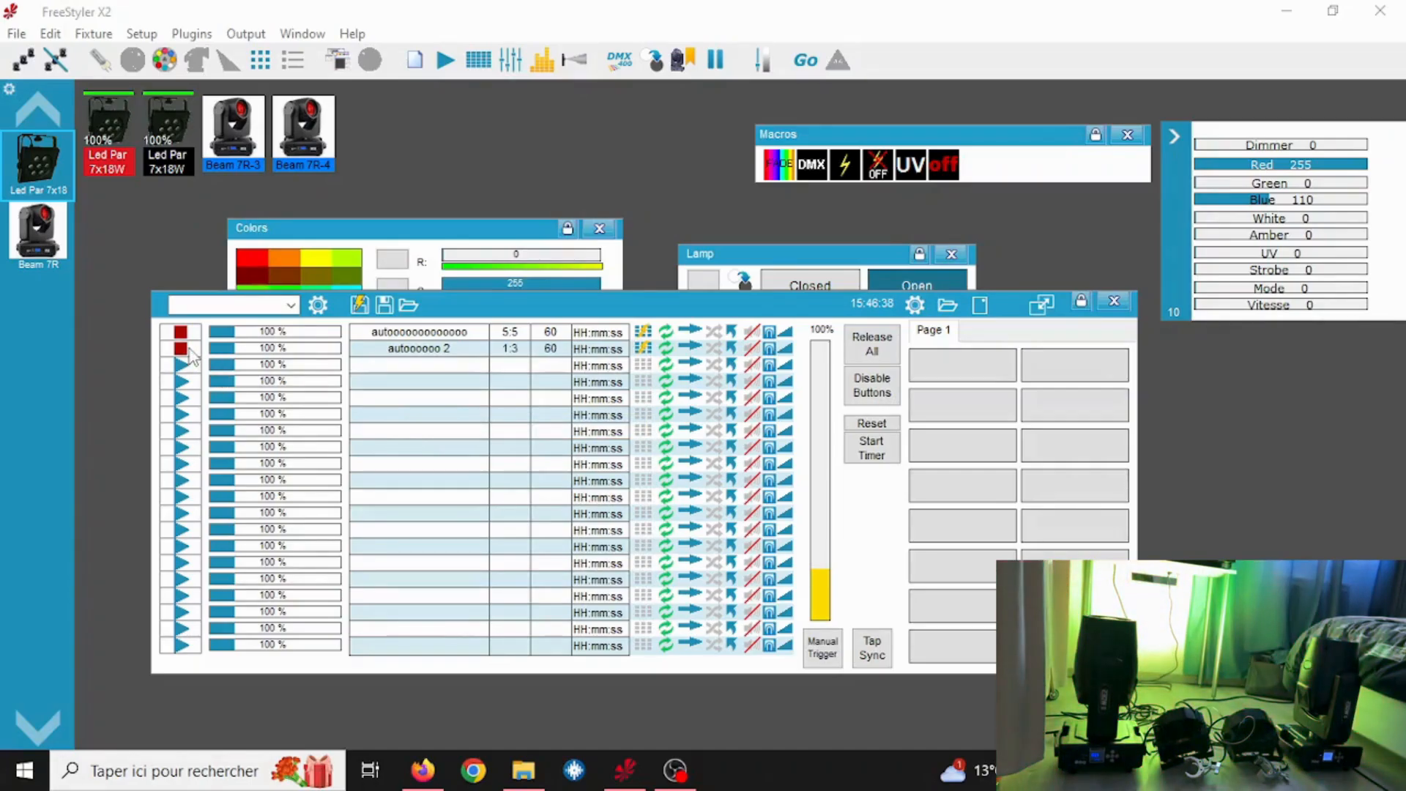
pyautogui.rightClick(369, 345)
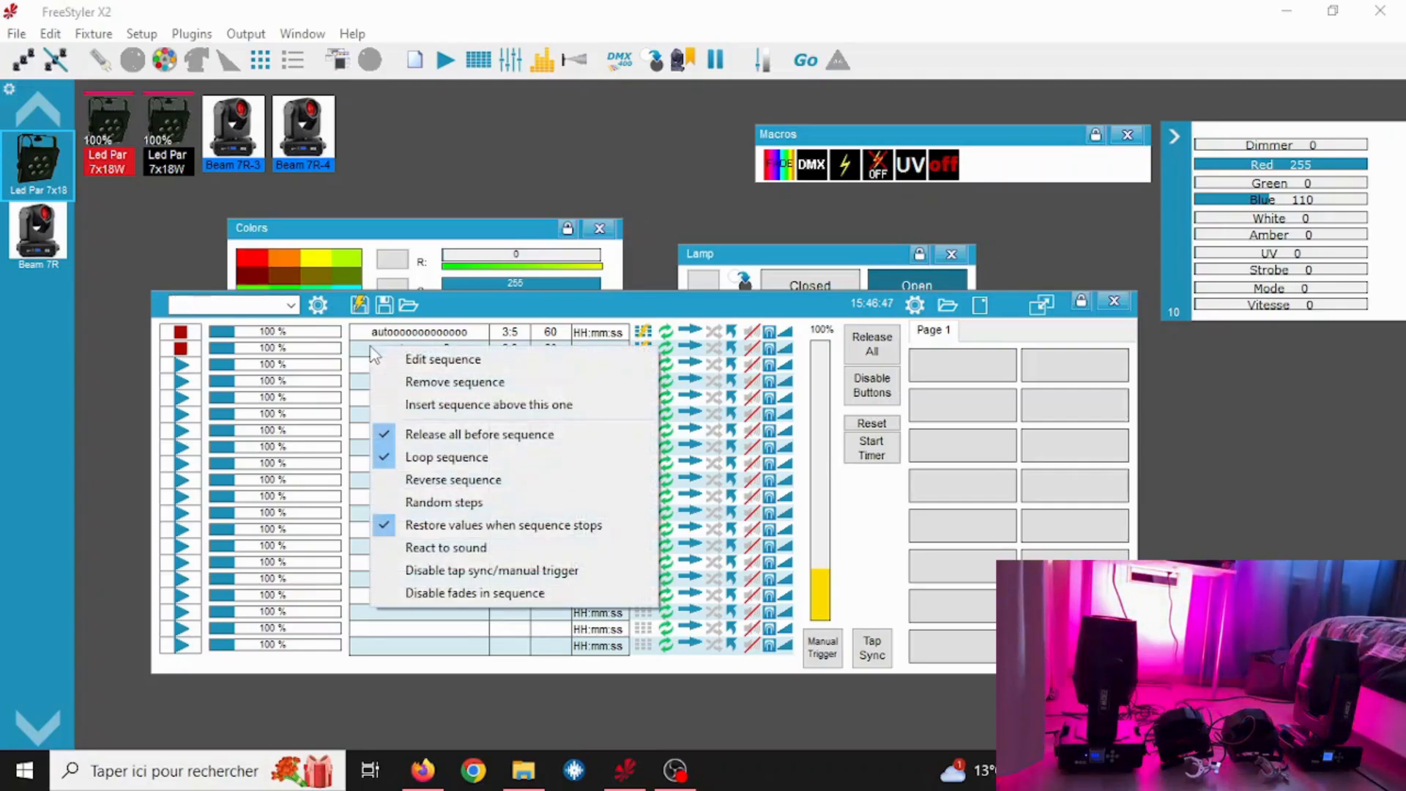
pyautogui.click(403, 593)
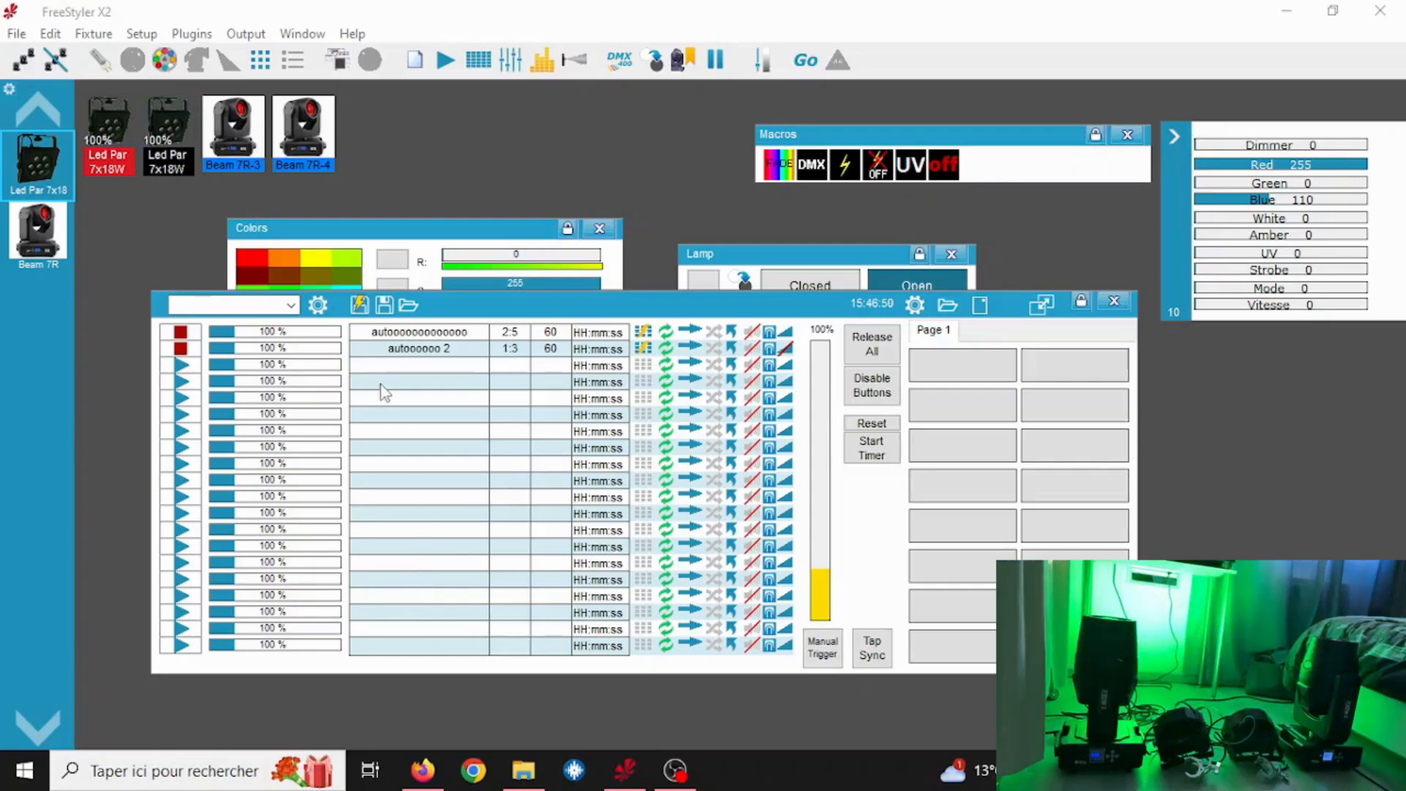
# Test starting and stopping the two sequences in the cue list, ending with both stopped.
pyautogui.rightClick(363, 338)
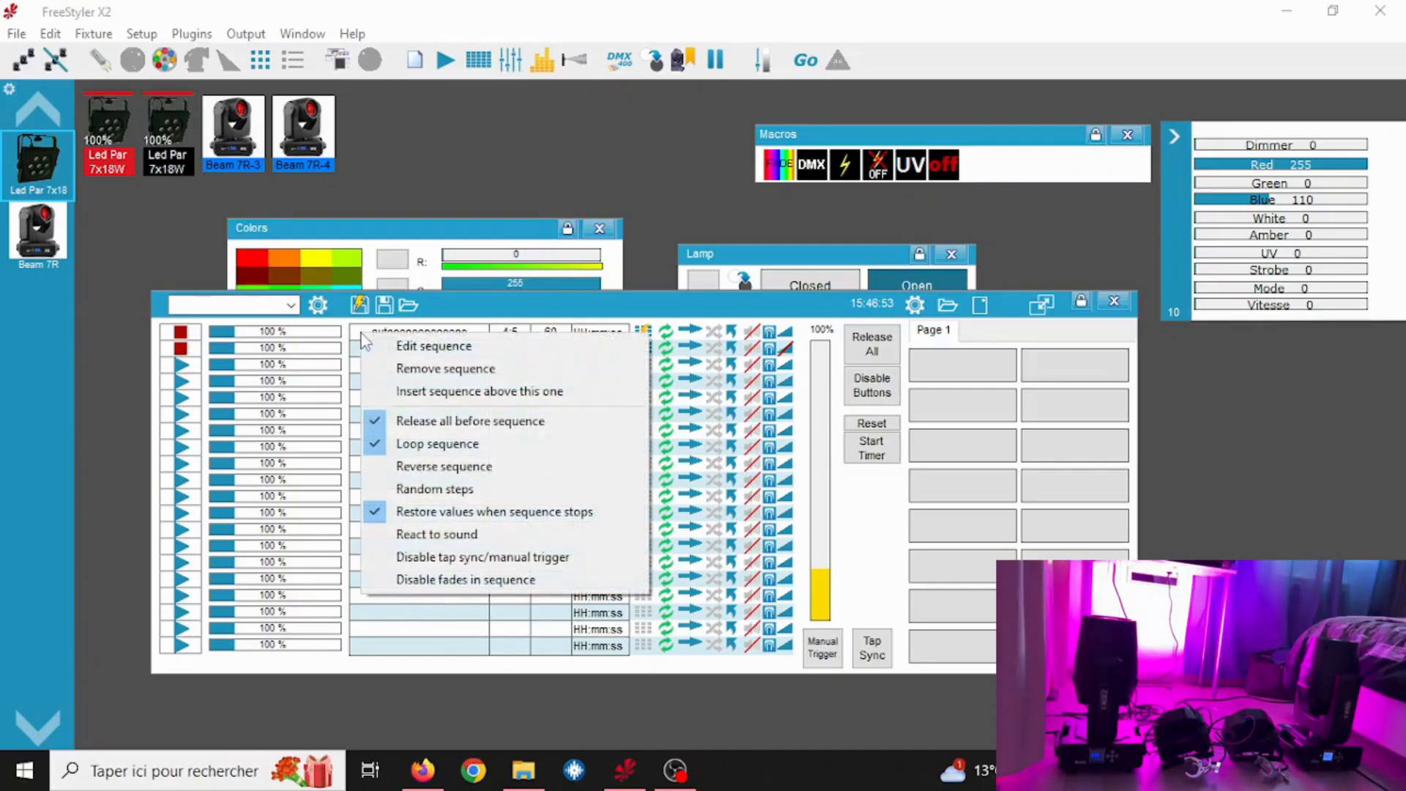
pyautogui.click(181, 348)
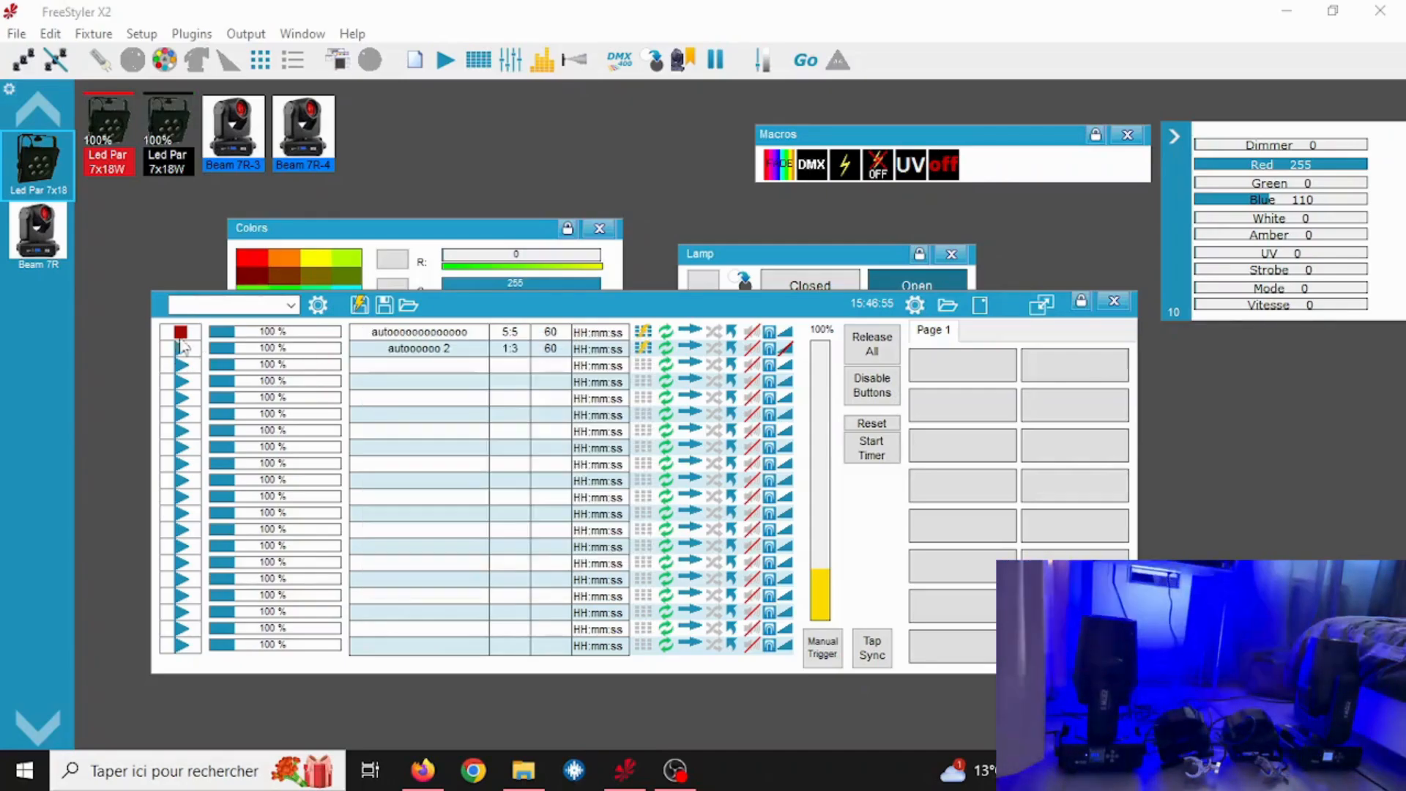
pyautogui.click(182, 334)
pyautogui.click(183, 333)
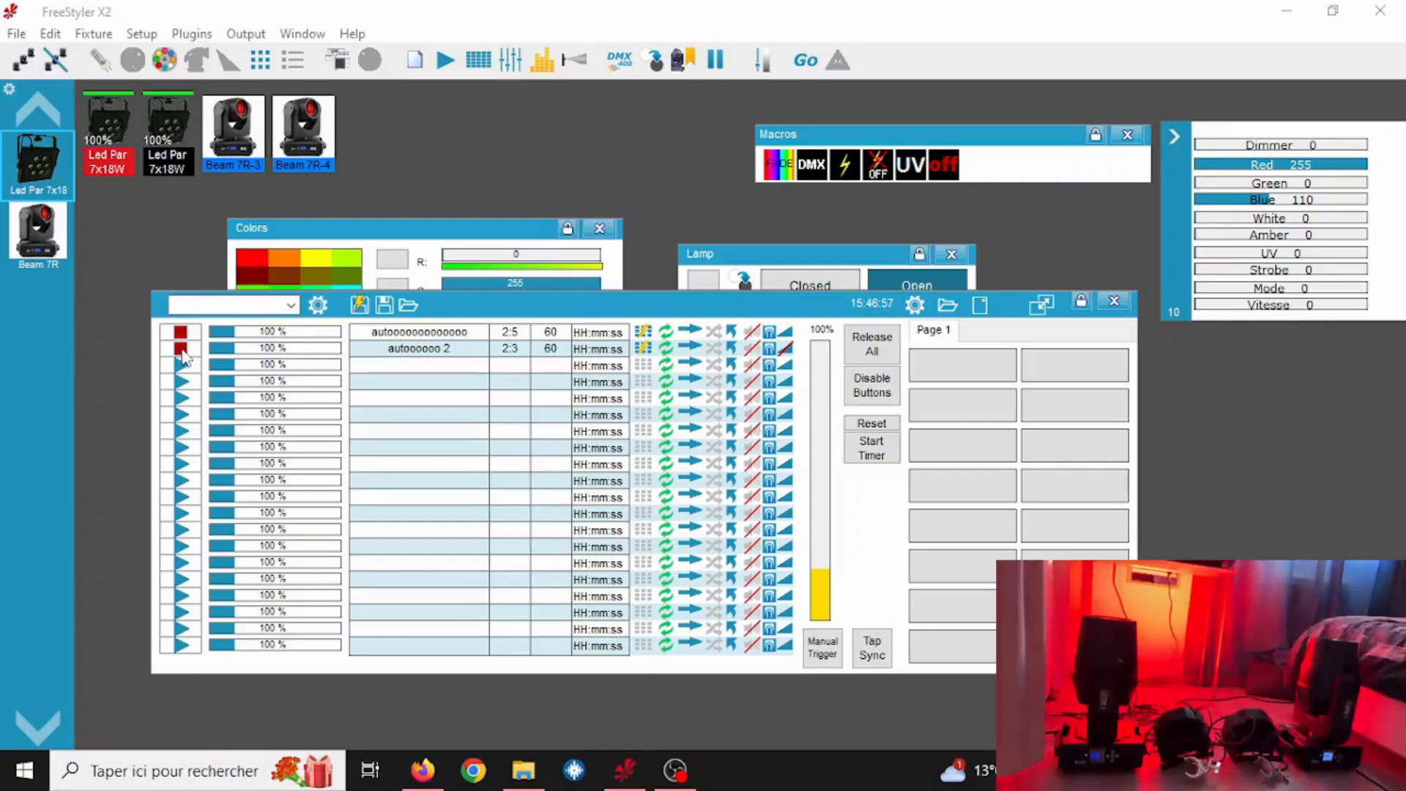
pyautogui.click(182, 333)
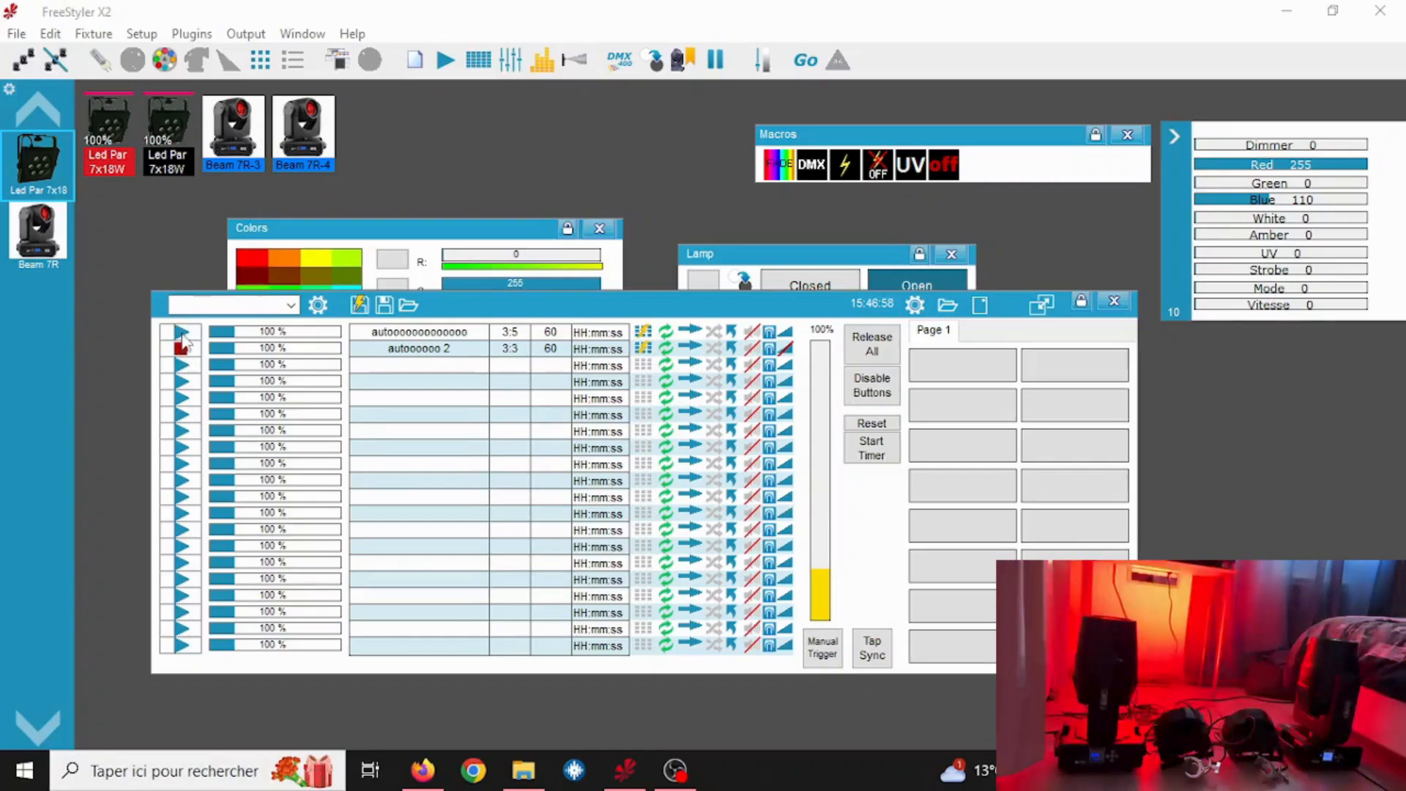
pyautogui.click(181, 335)
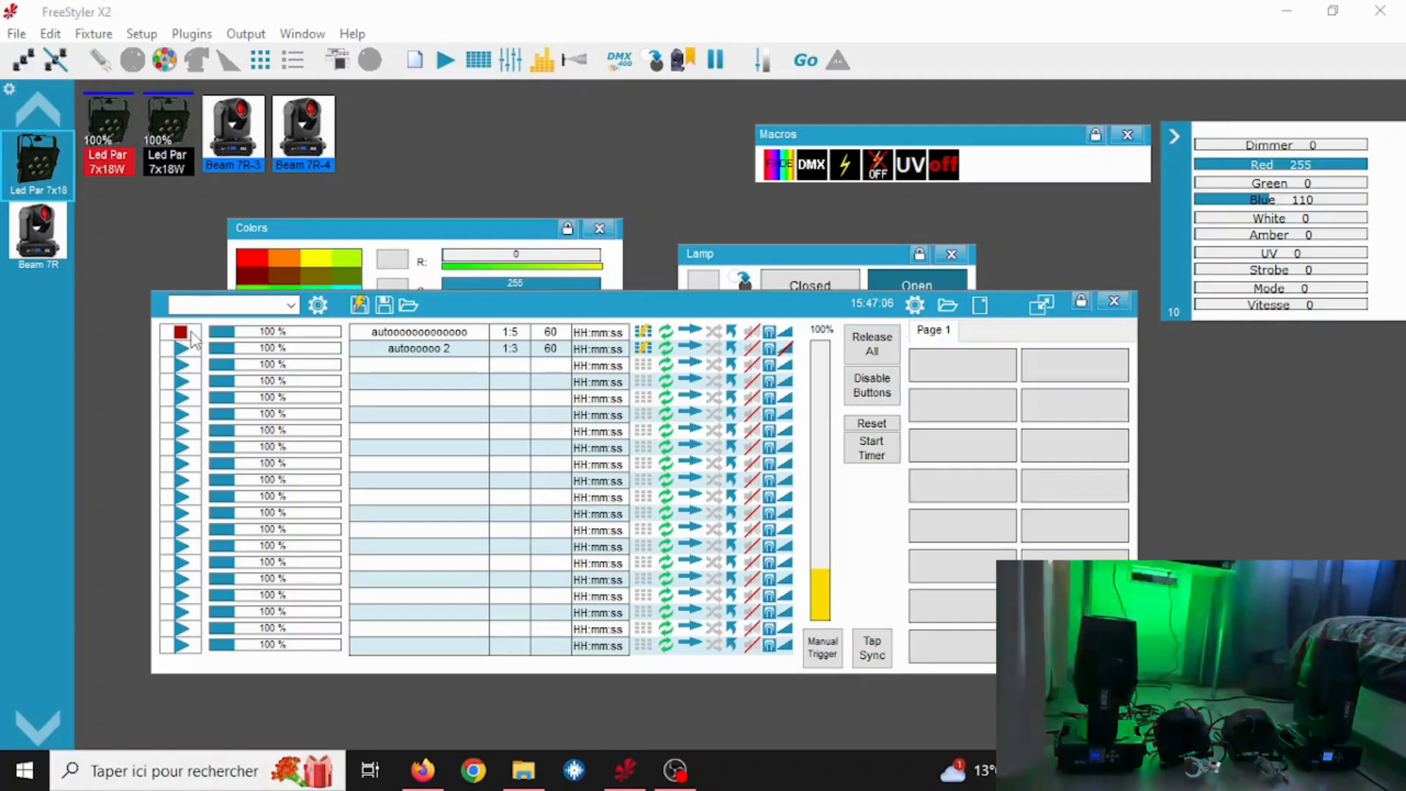
pyautogui.click(189, 334)
# Turn off Release all before sequence for both the autooooooooooooo and autoooooo 2 sequences in the cue list.
pyautogui.rightClick(369, 338)
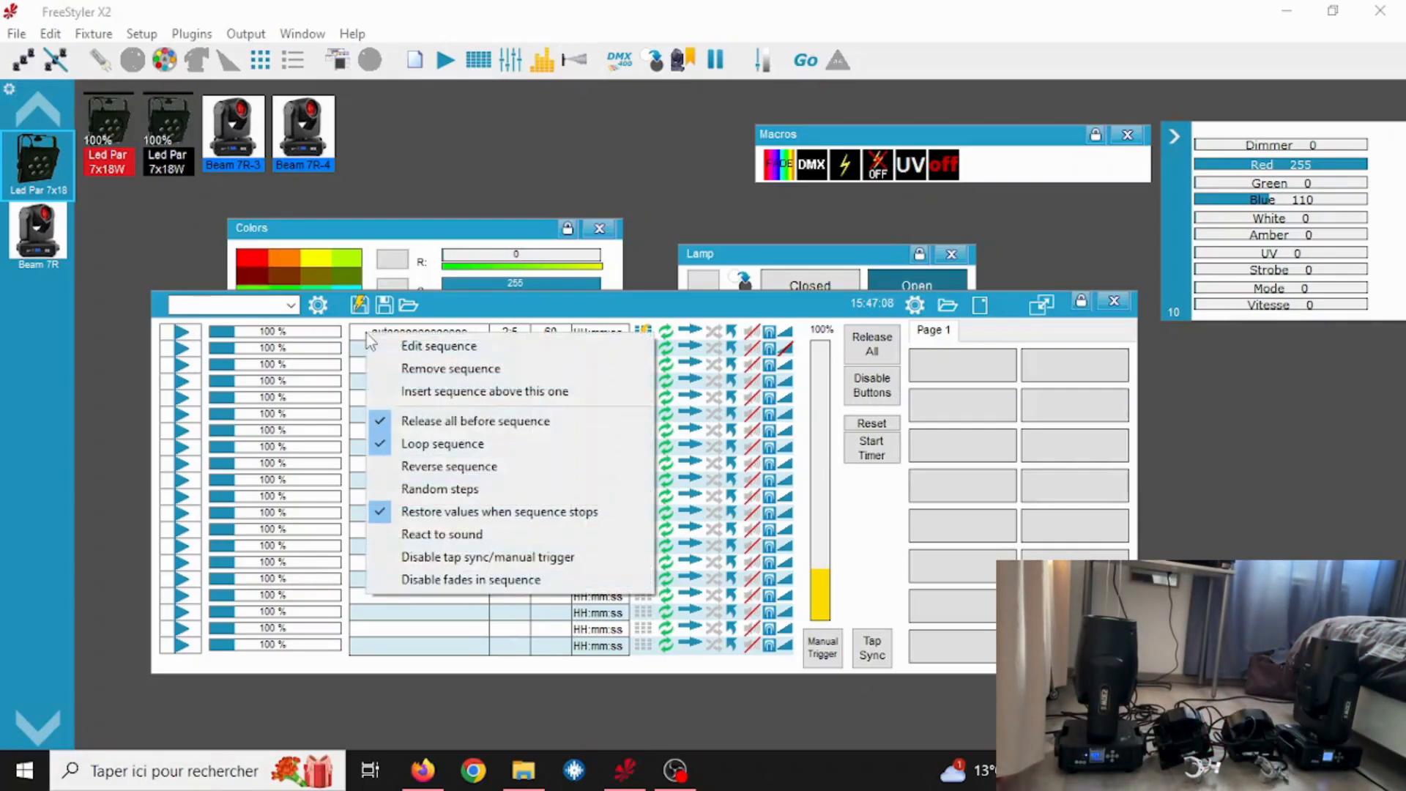
pyautogui.click(381, 420)
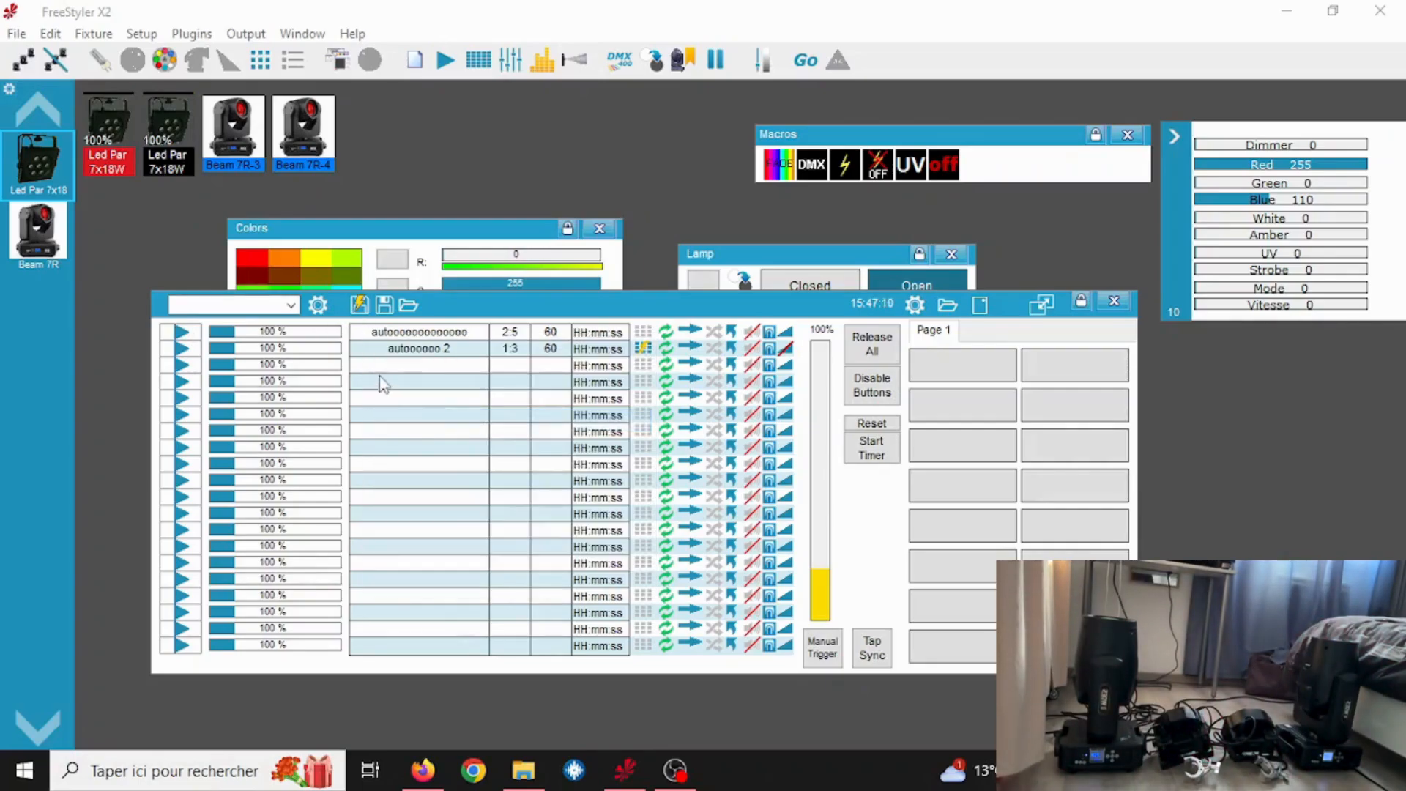
pyautogui.rightClick(377, 350)
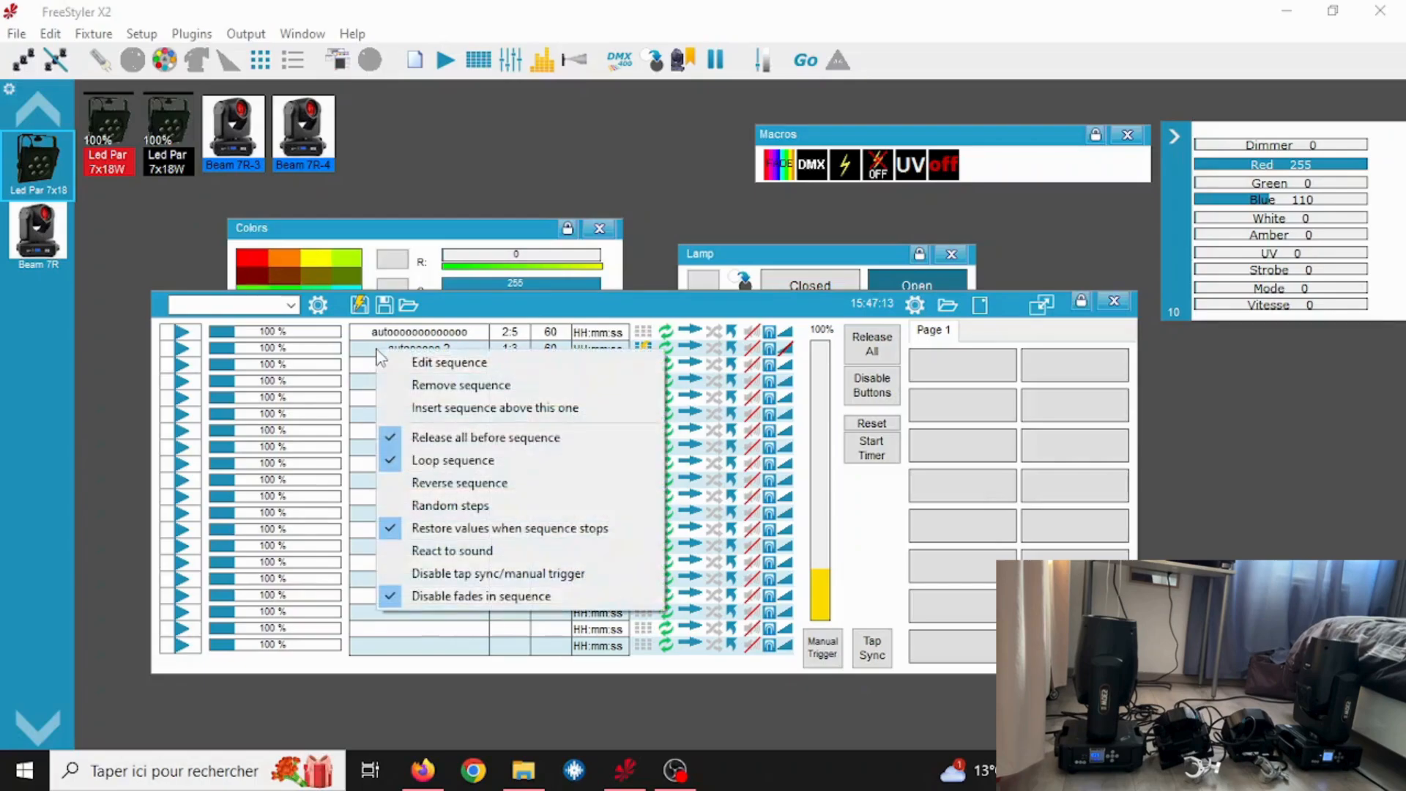
pyautogui.click(394, 434)
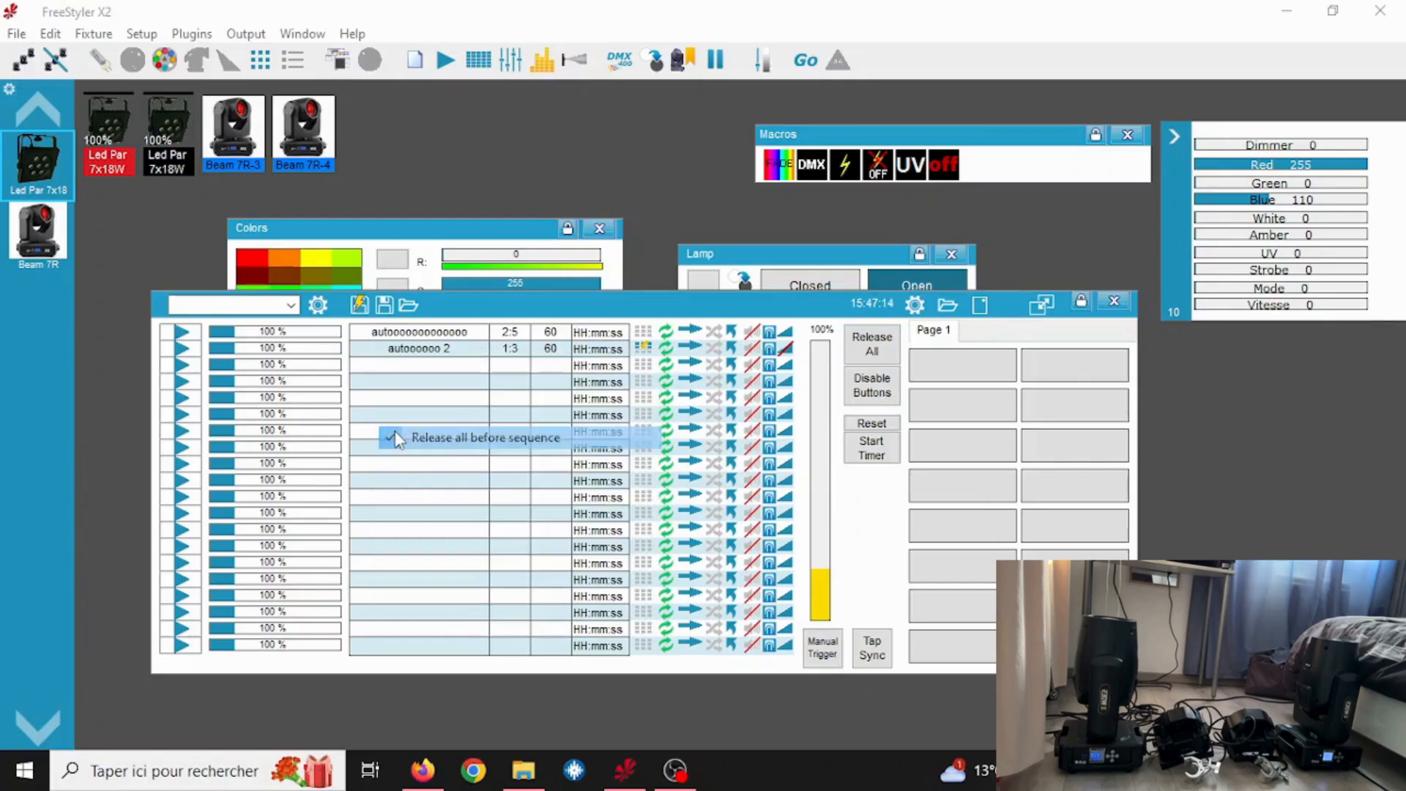
pyautogui.rightClick(378, 350)
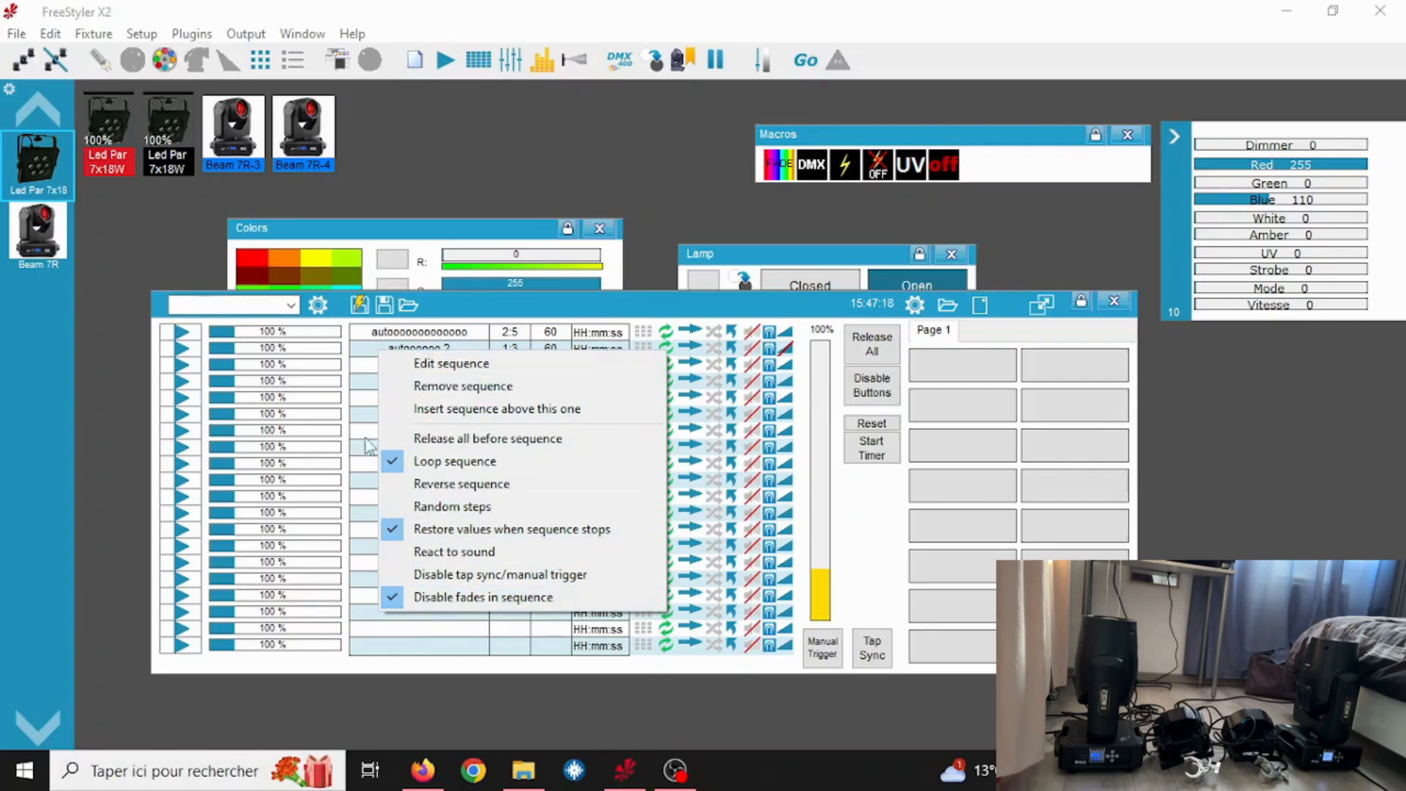
pyautogui.click(369, 395)
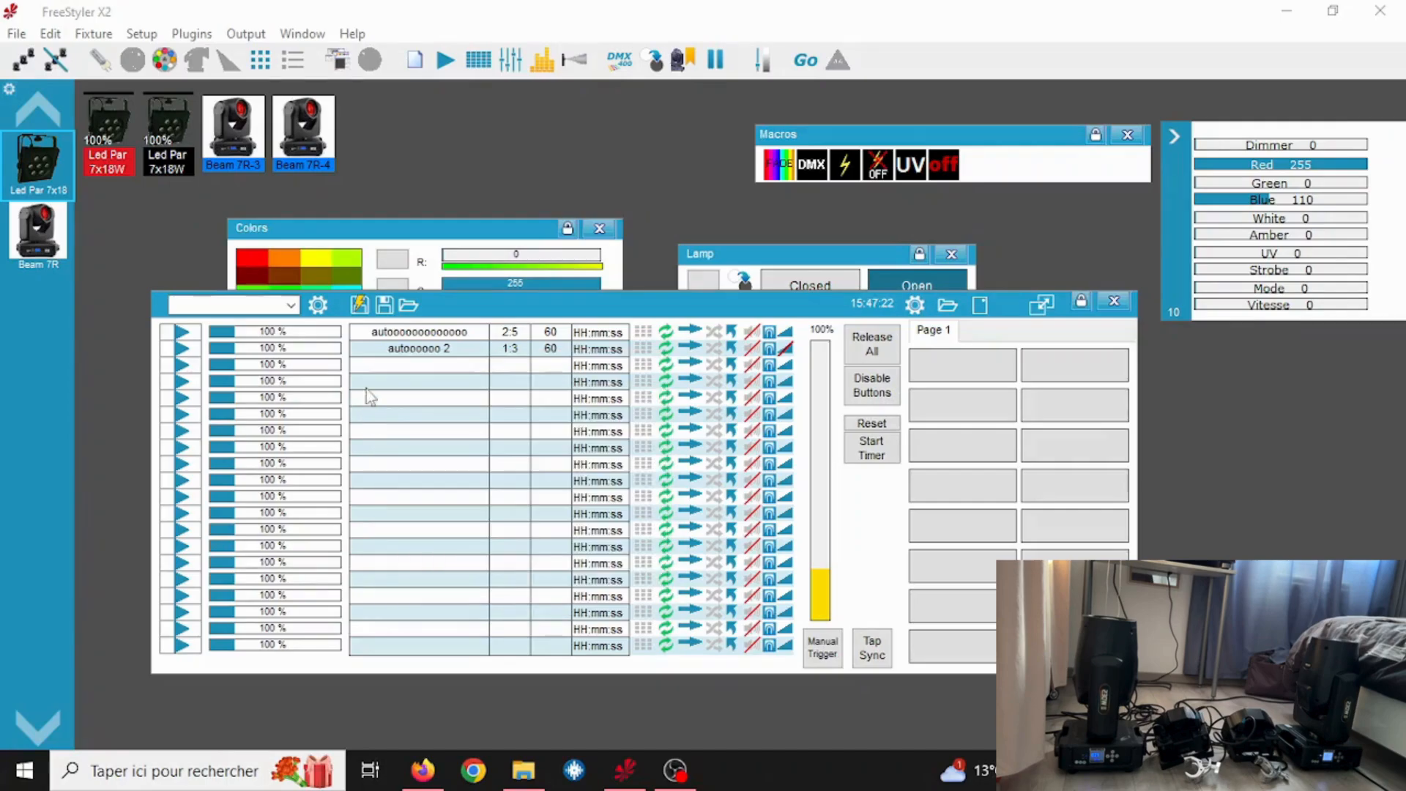
# Enable Random steps for the autooooooooooooo sequence and test it by starting and stopping its playback.
pyautogui.rightClick(366, 335)
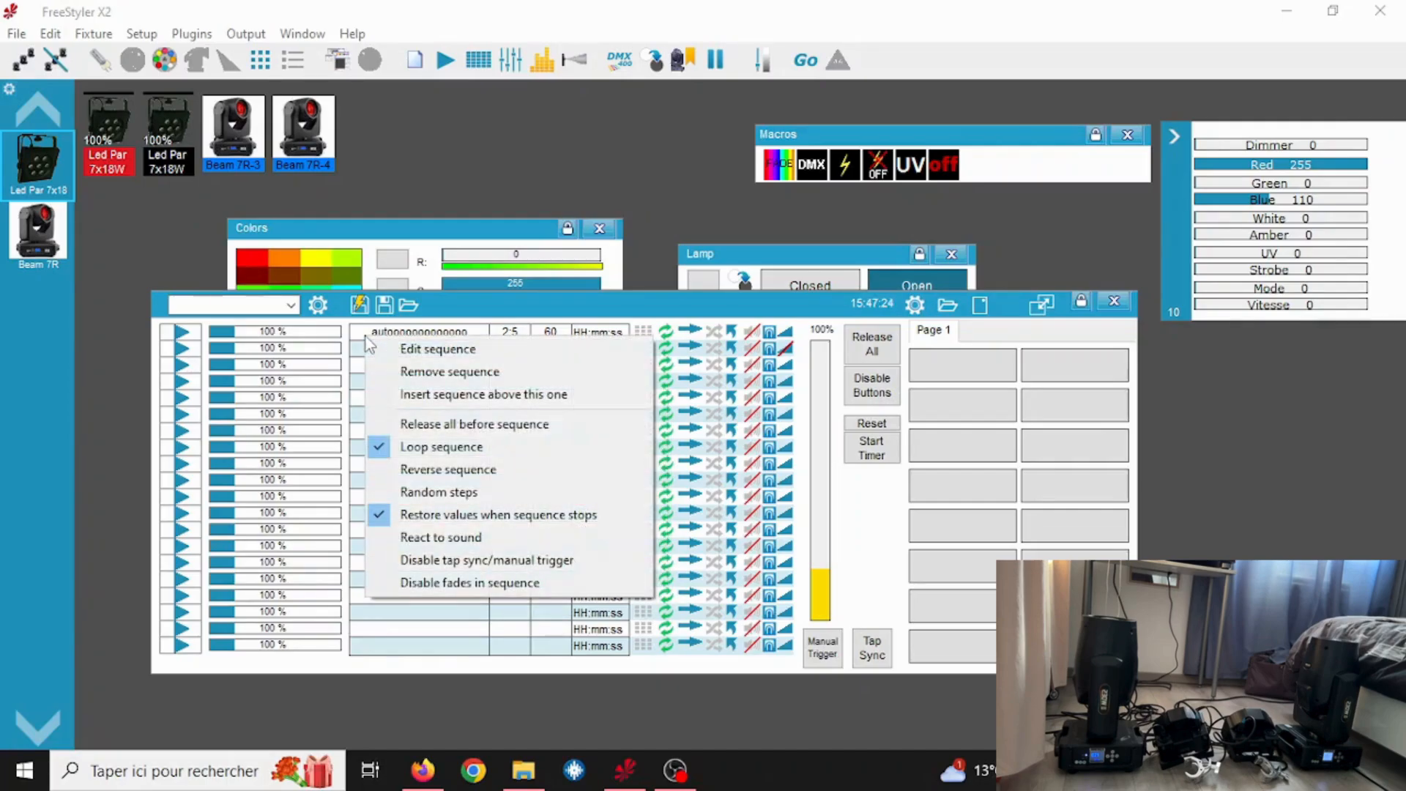
pyautogui.click(412, 493)
pyautogui.click(181, 332)
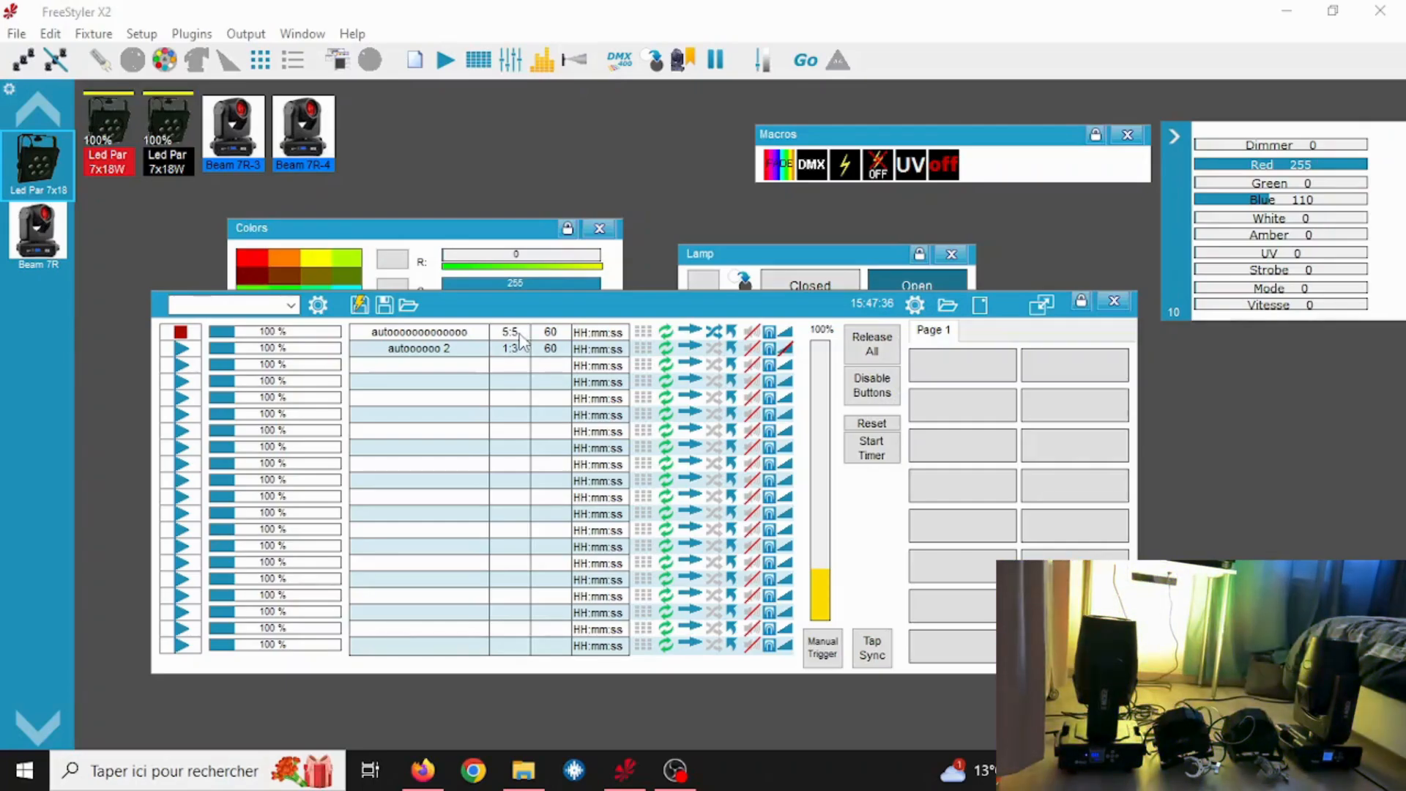
pyautogui.click(195, 336)
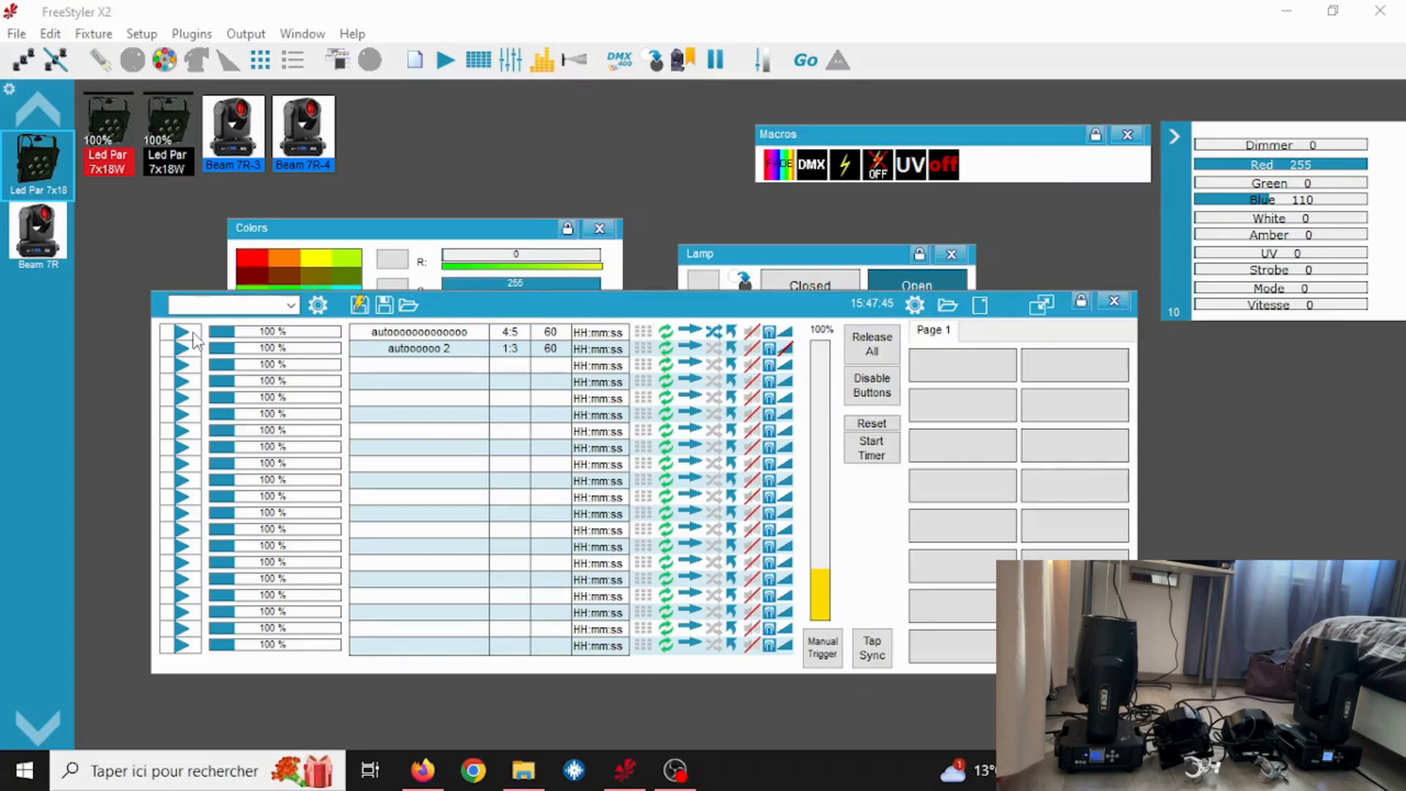
# Deselect the fixtures and close the cue list and the sequence editor to clear the workspace.
pyautogui.click(104, 224)
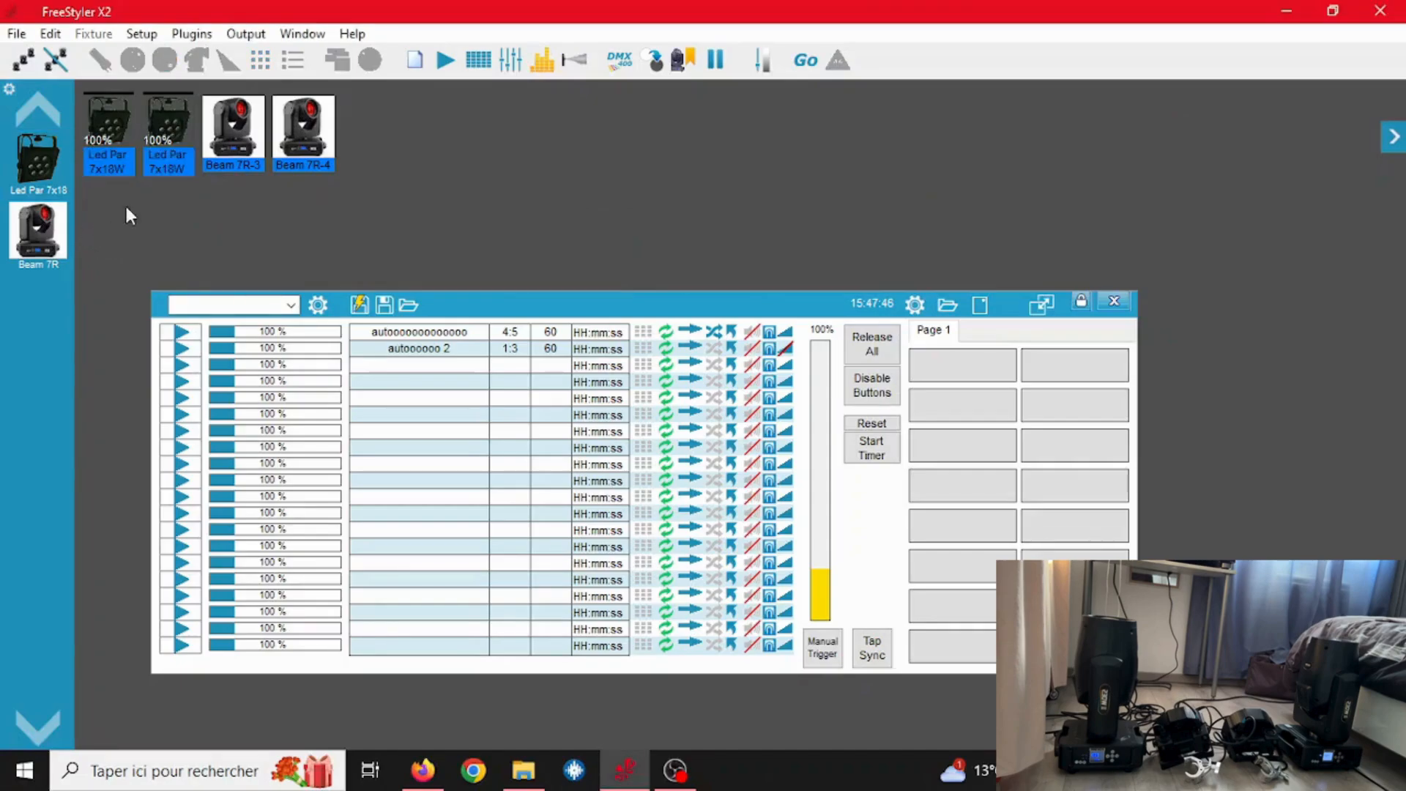
pyautogui.click(1113, 302)
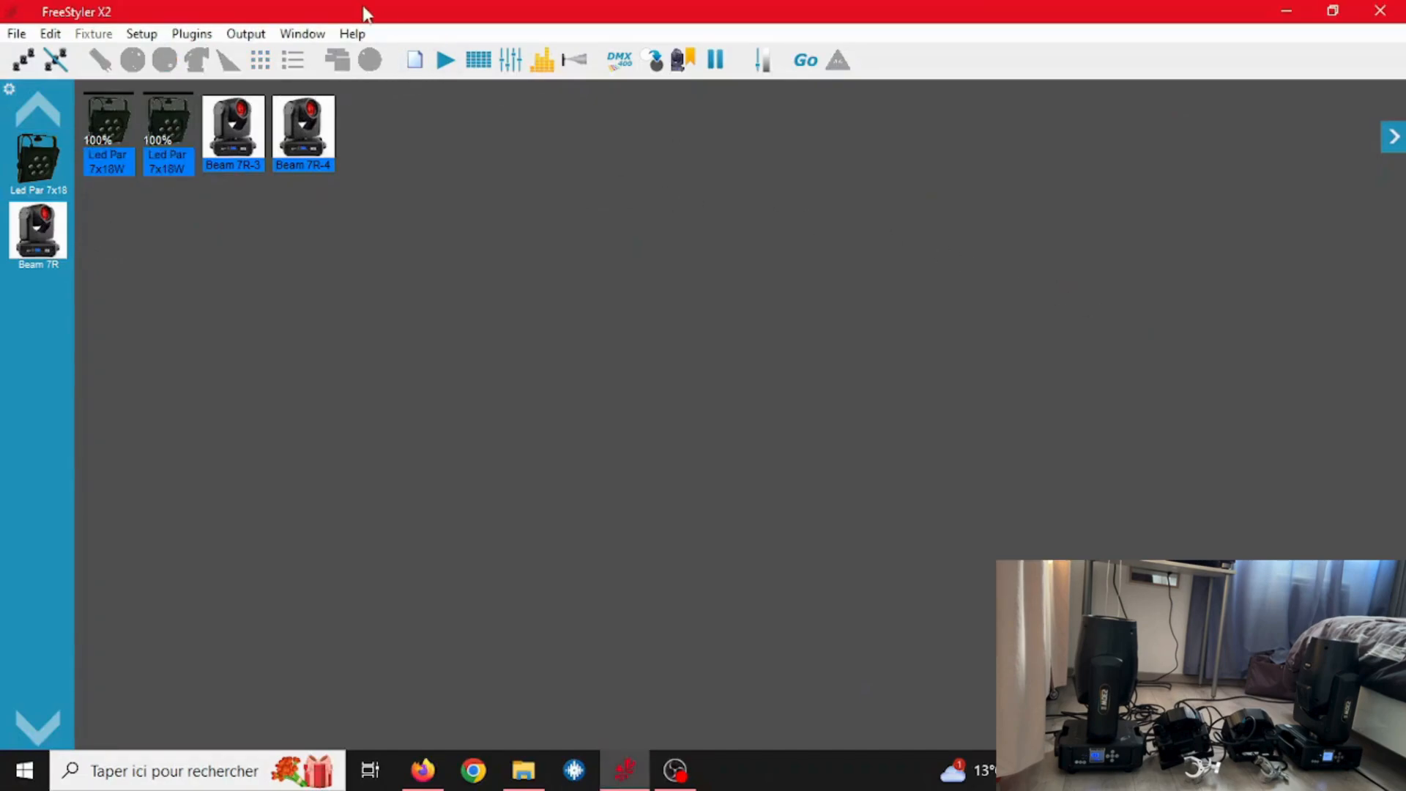
pyautogui.click(415, 60)
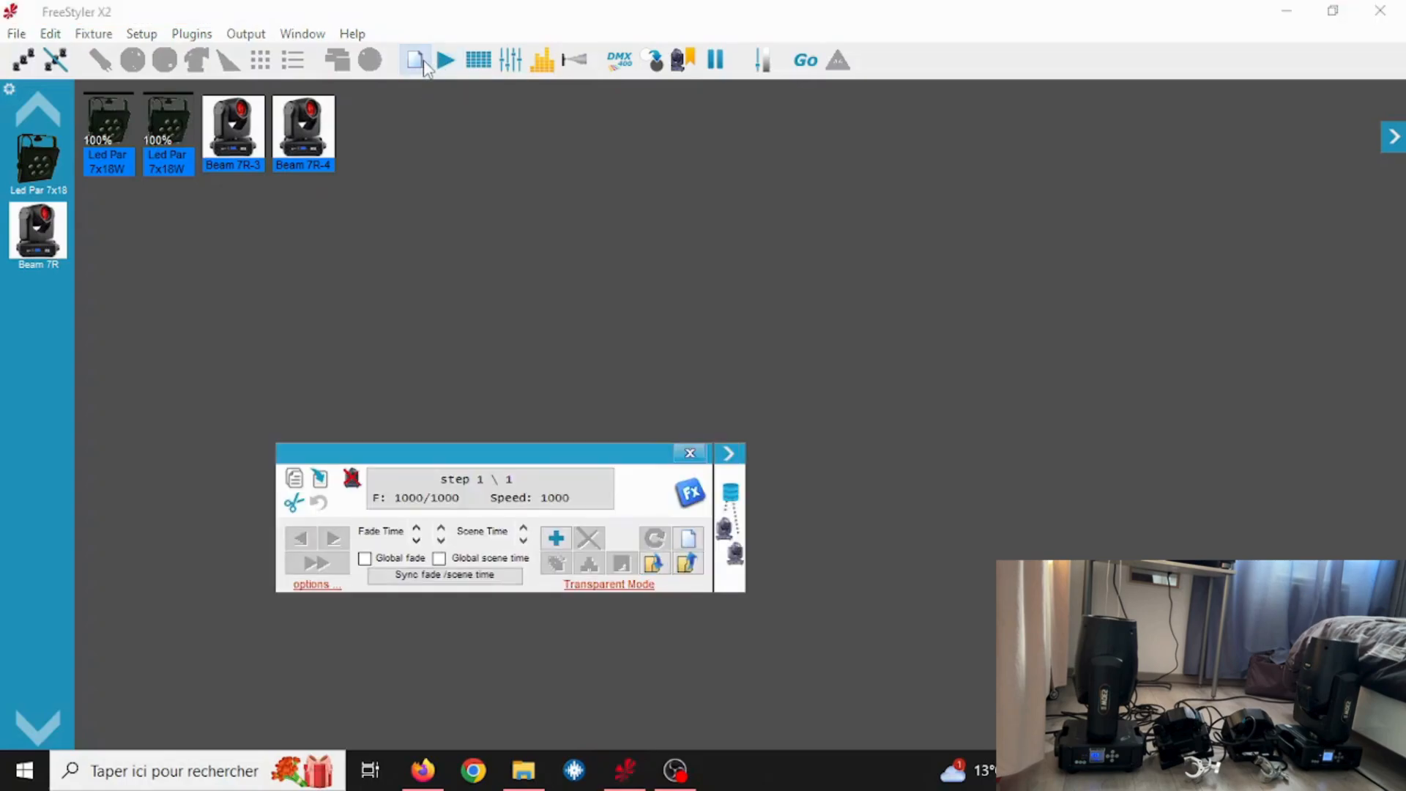
pyautogui.click(690, 453)
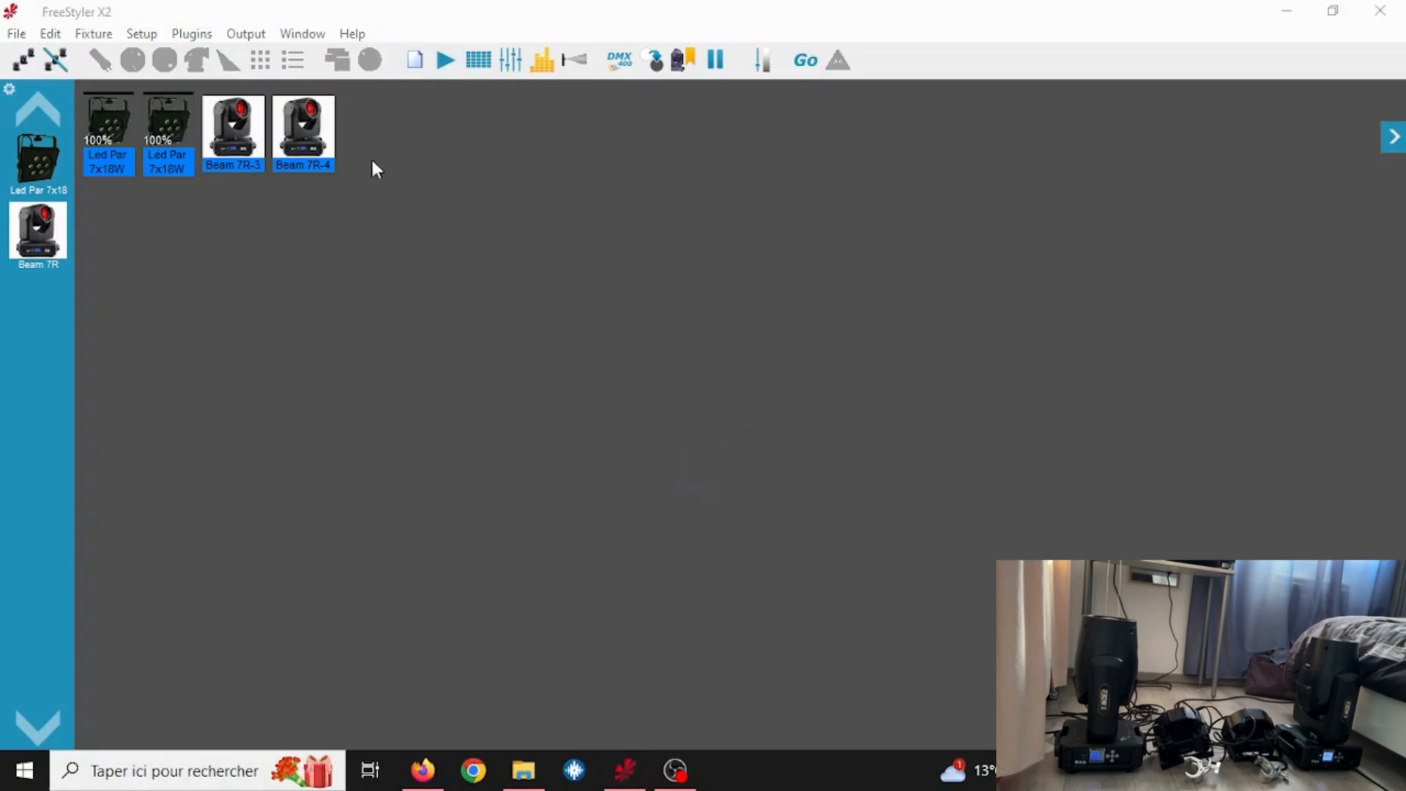
pyautogui.click(15, 34)
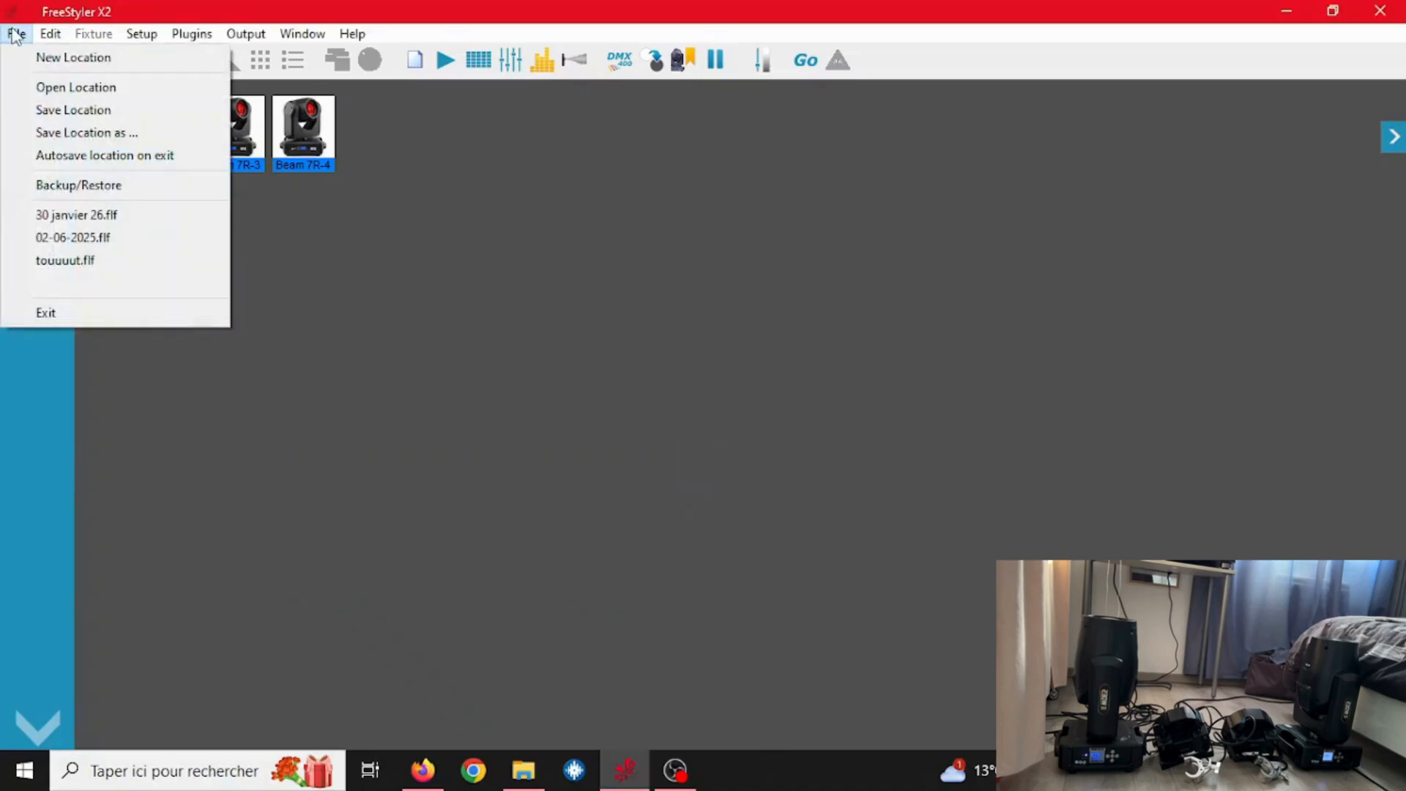
pyautogui.click(31, 87)
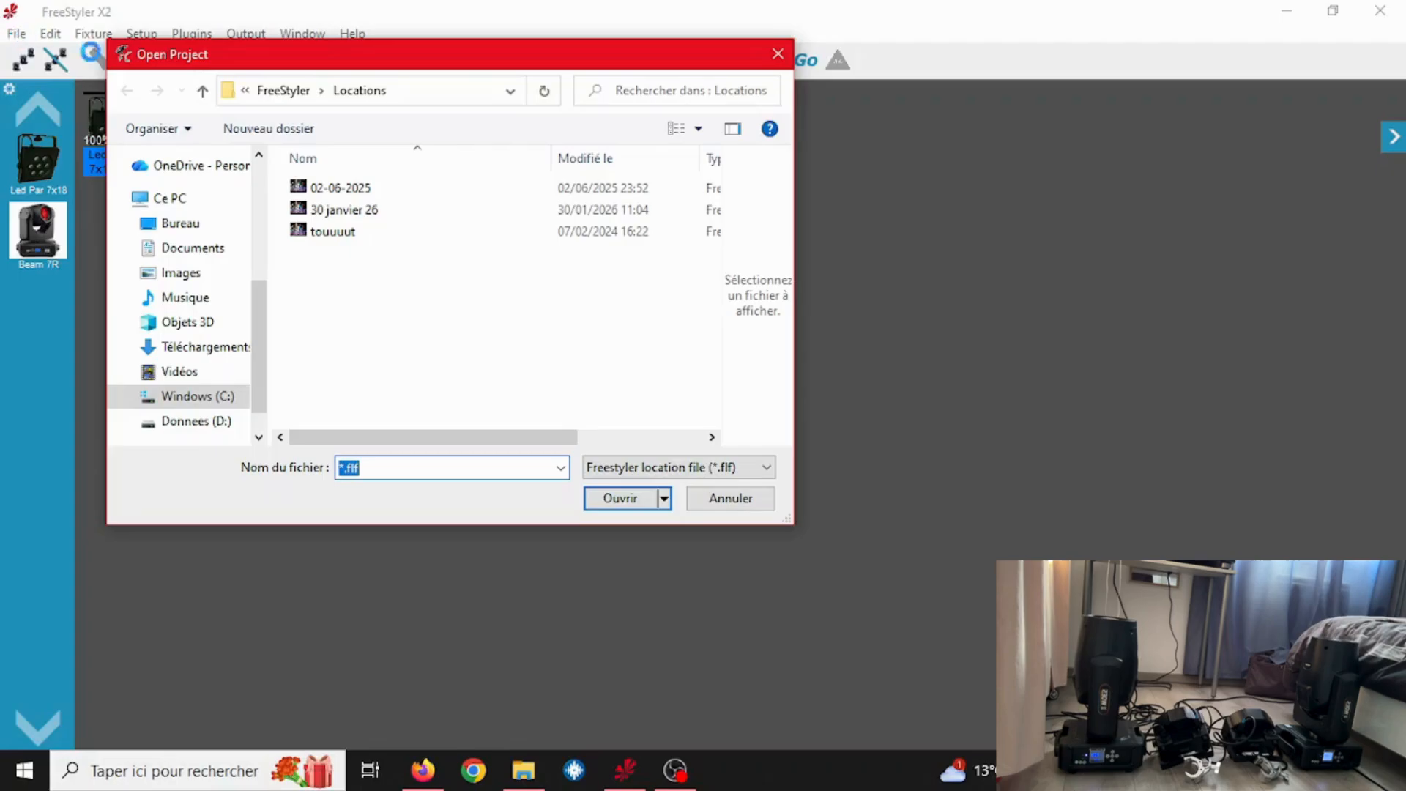
pyautogui.click(731, 499)
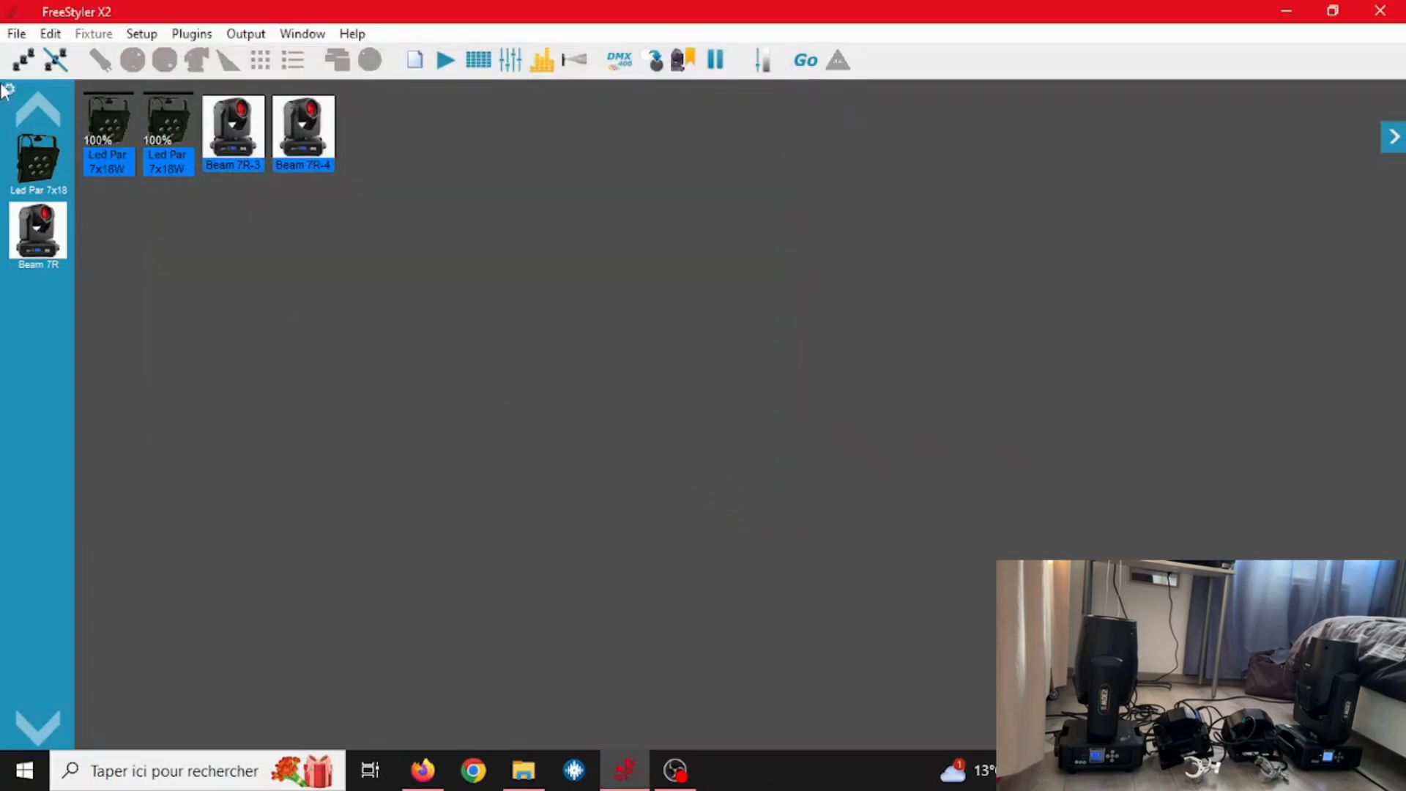
pyautogui.click(16, 34)
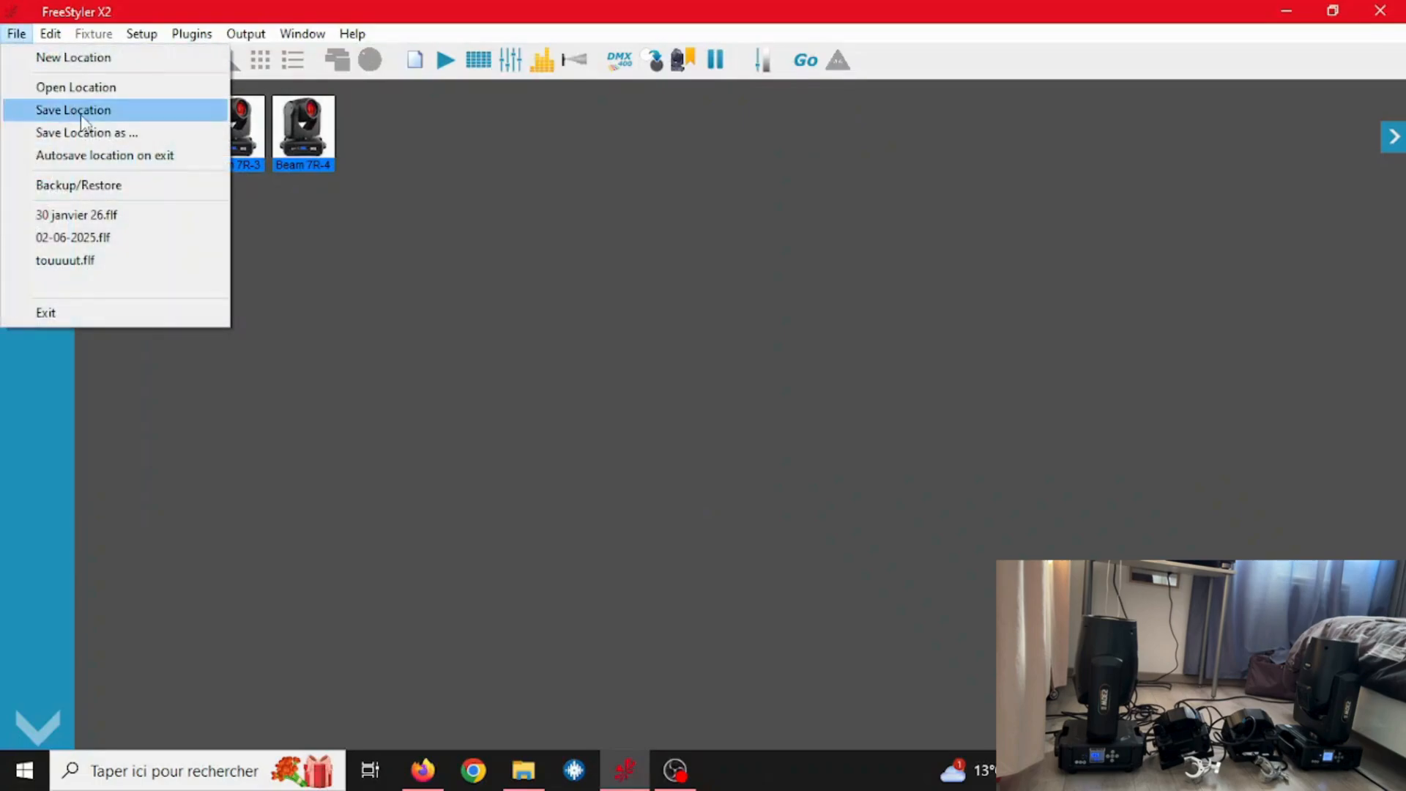
pyautogui.click(168, 135)
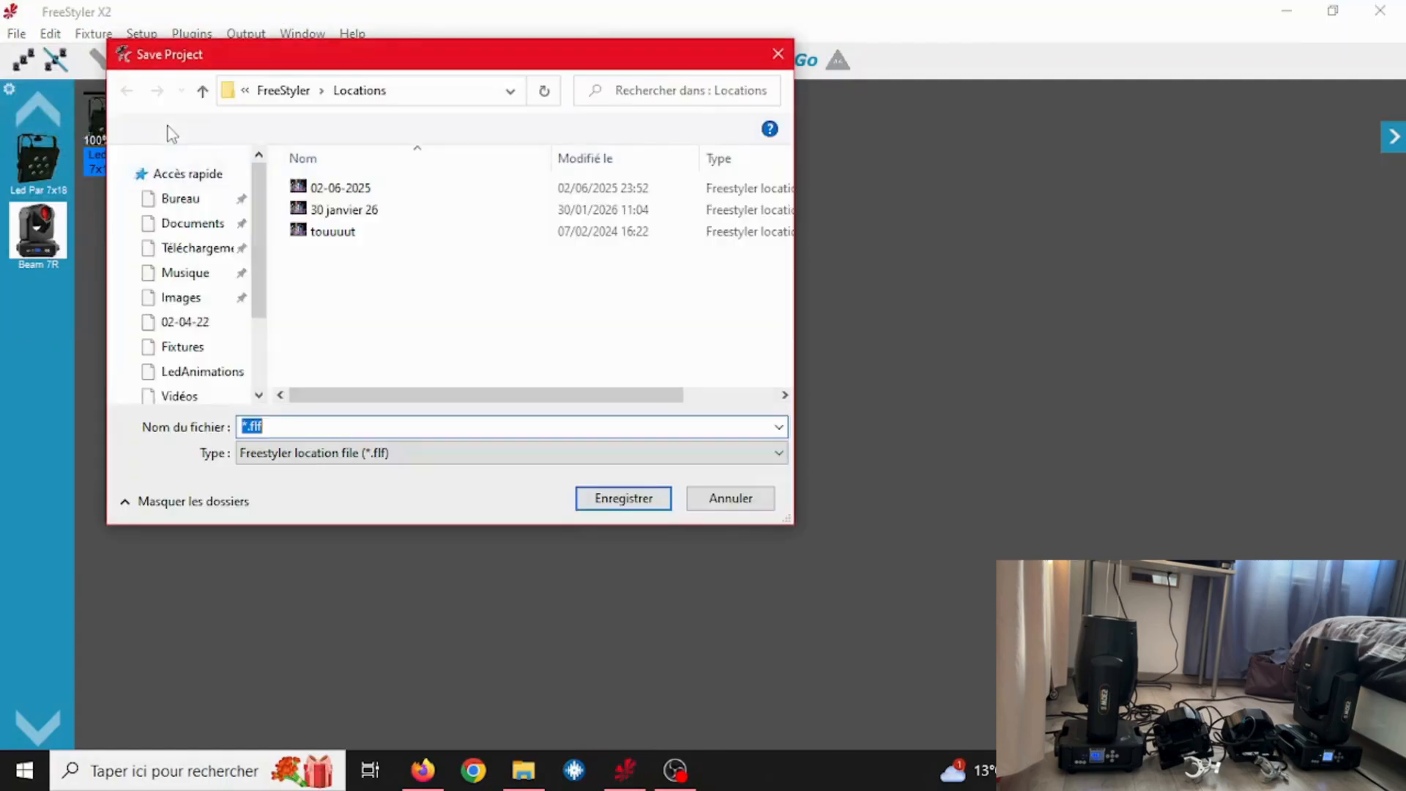
pyautogui.click(727, 504)
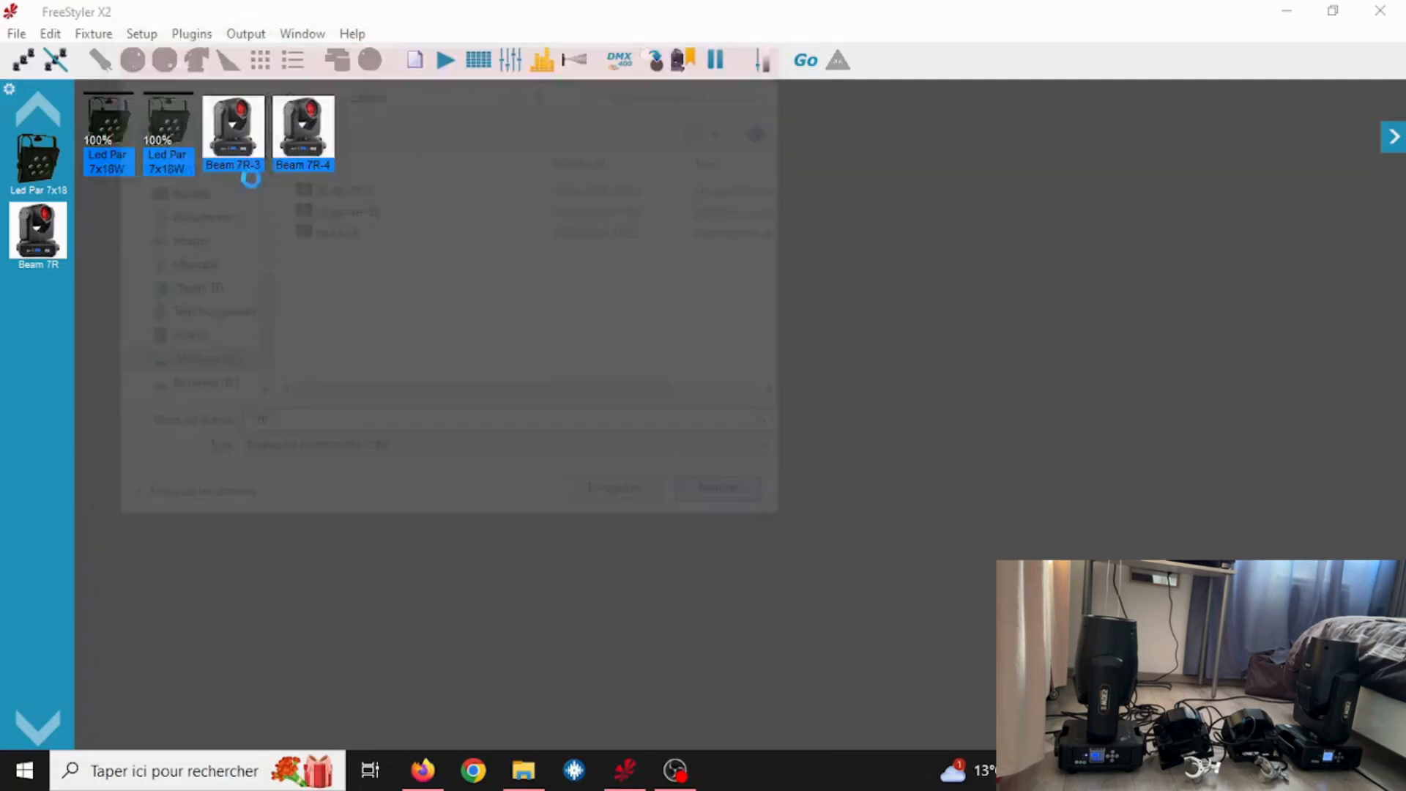
# Open the saved location file 30 janvier 26 from the Locations folder.
pyautogui.click(17, 34)
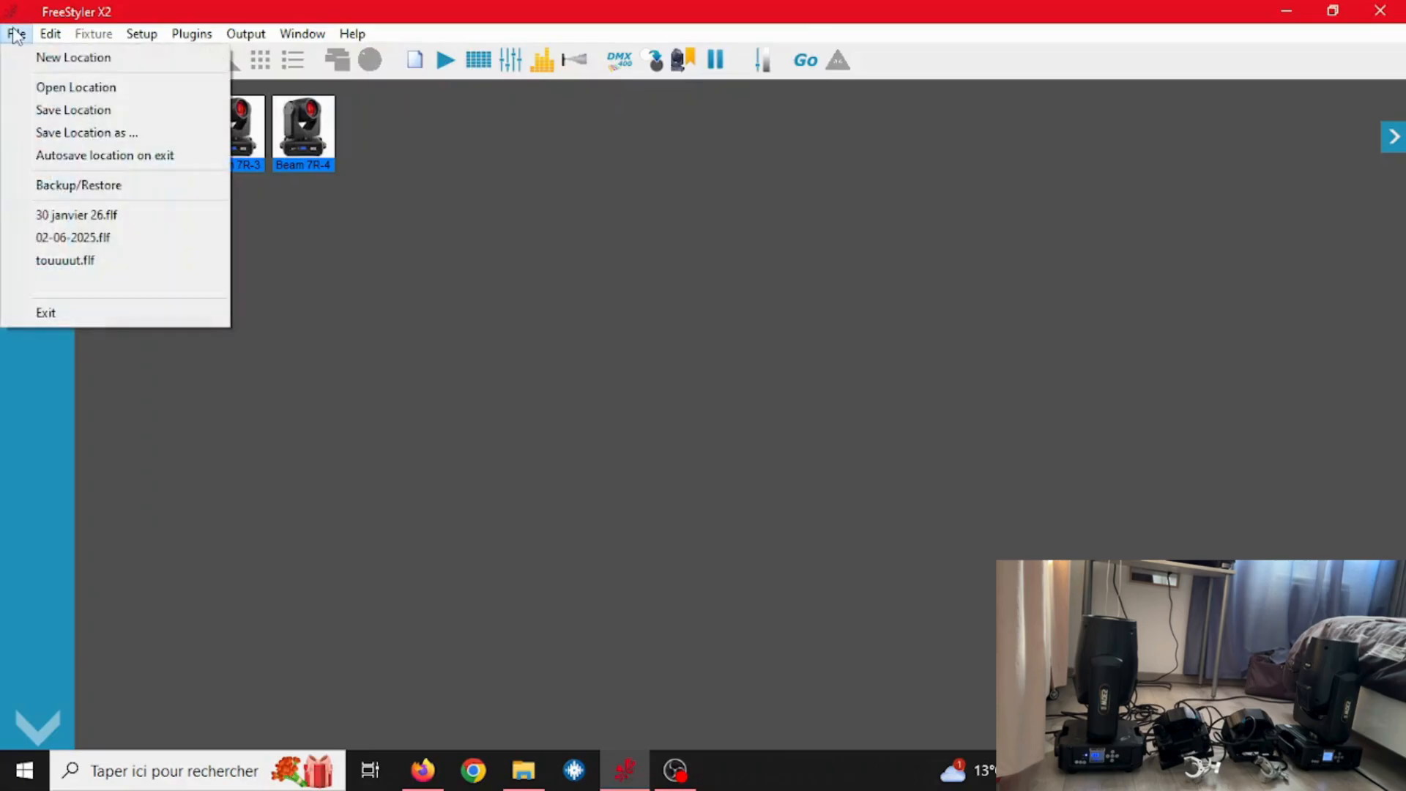
pyautogui.click(54, 87)
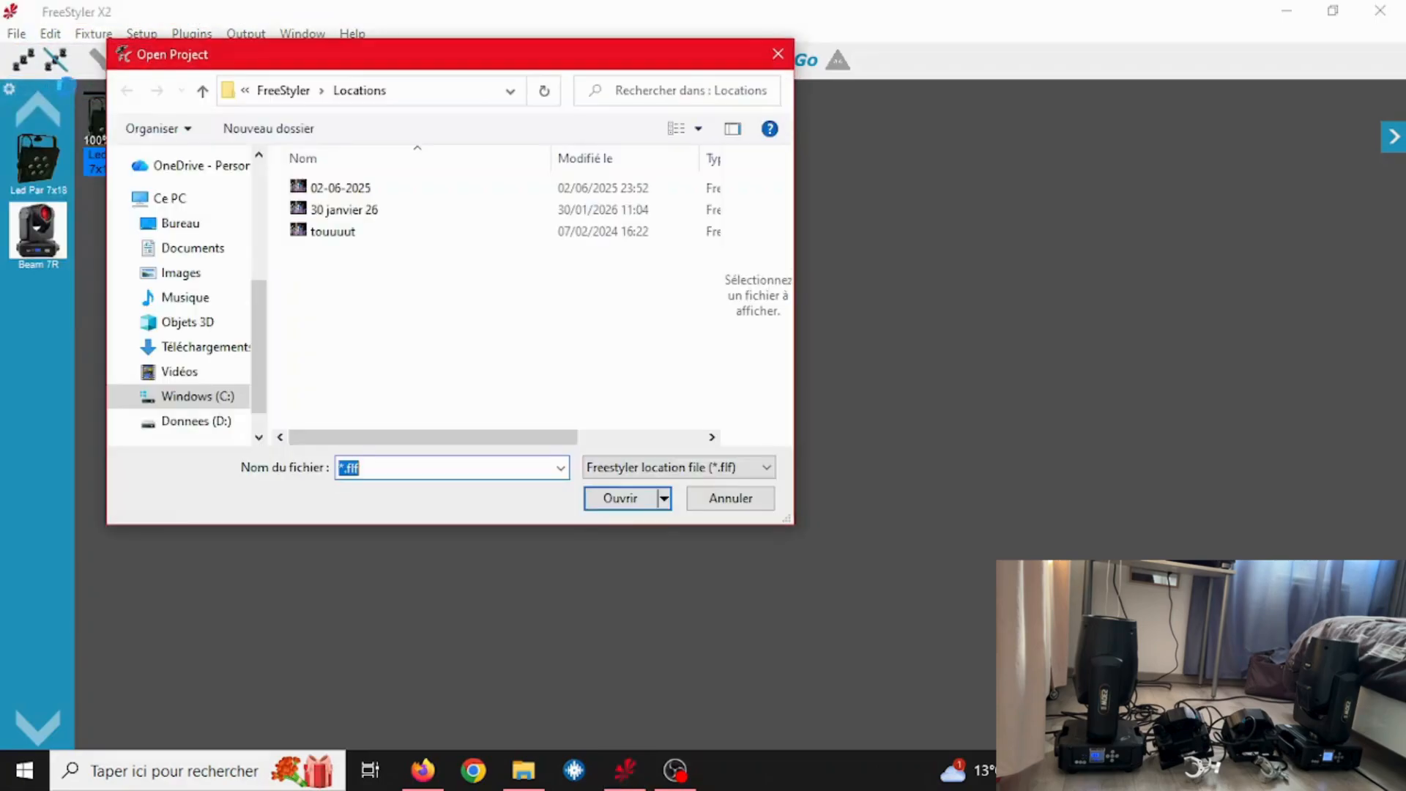
pyautogui.click(319, 211)
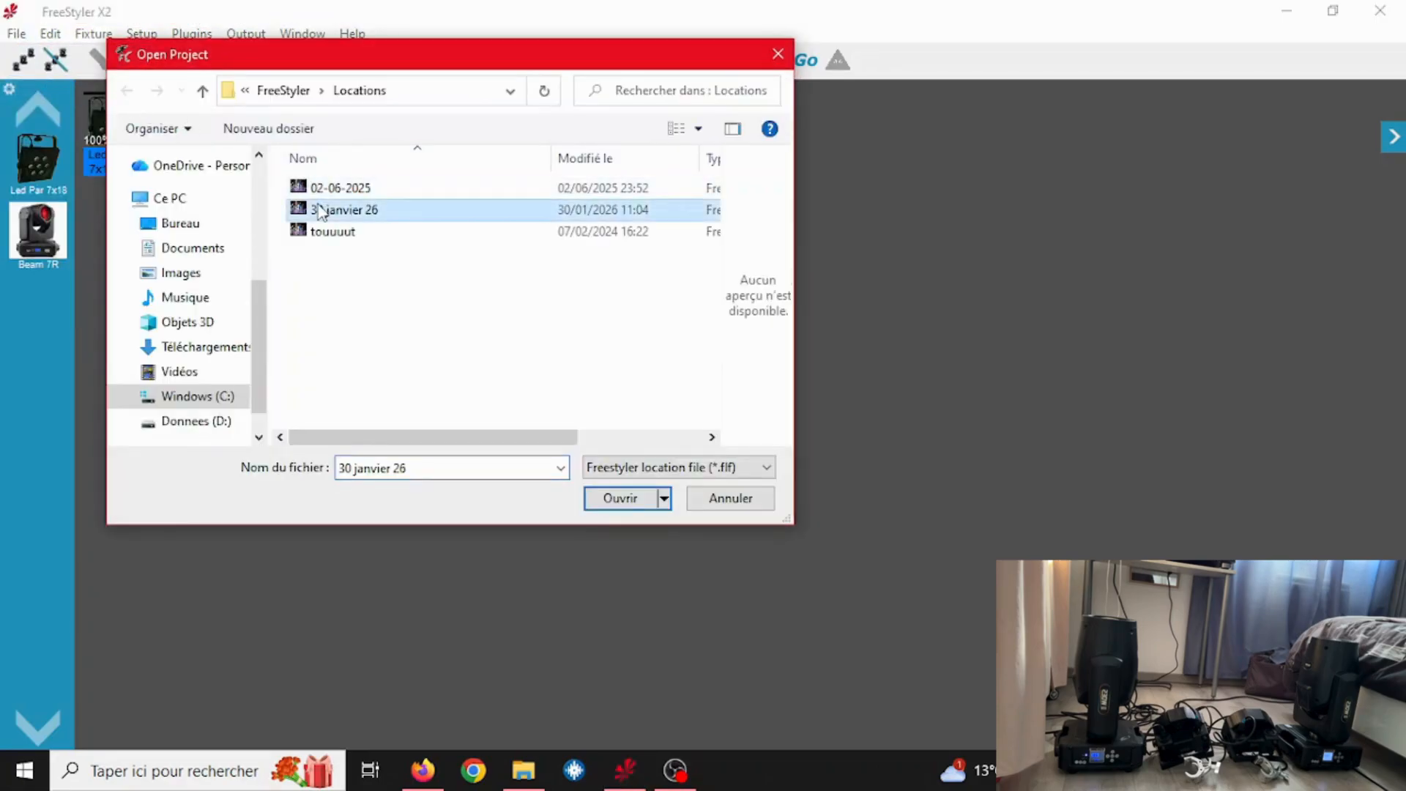
pyautogui.click(594, 494)
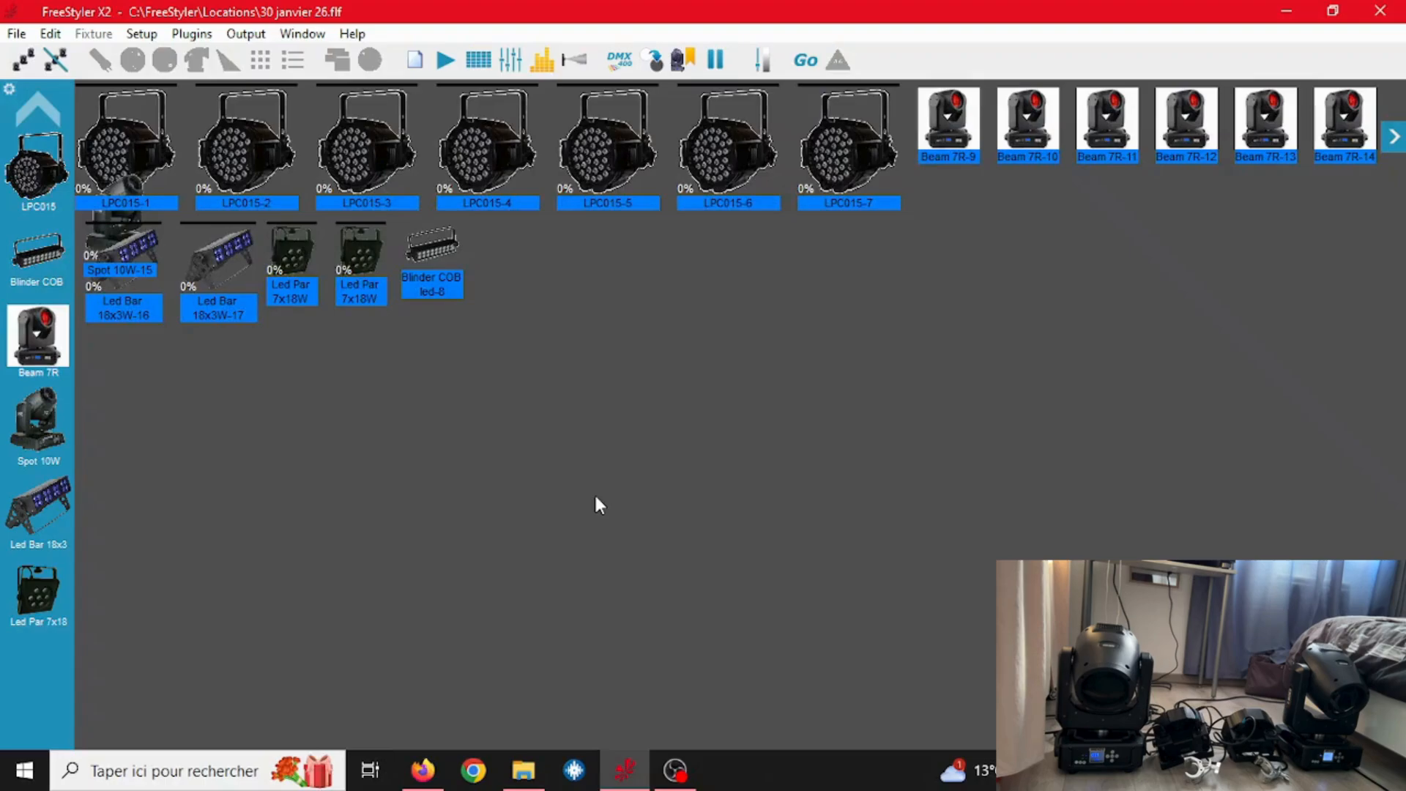
# View the opened location's cue list, sequence editor and flash button page, and close them all.
pyautogui.click(446, 66)
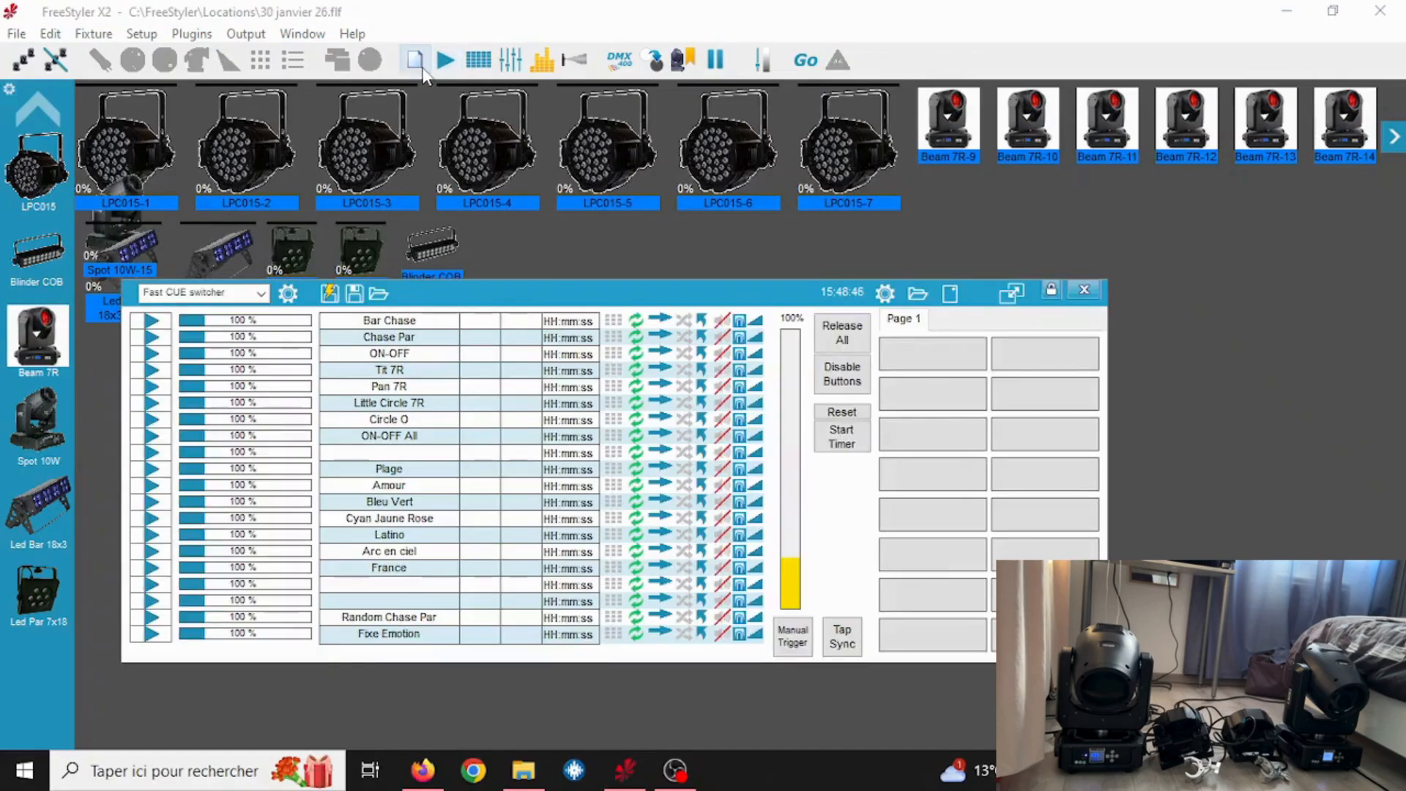
pyautogui.click(422, 69)
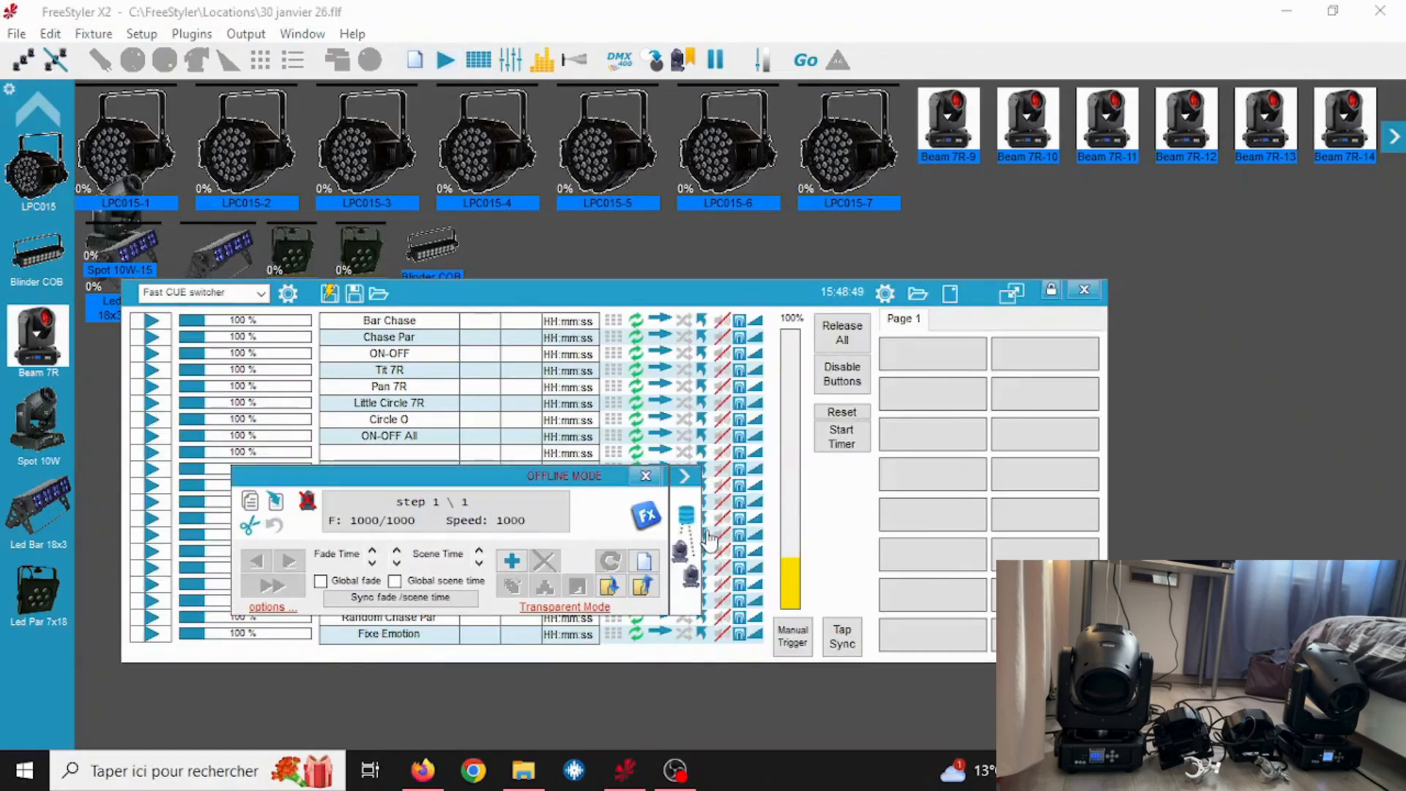
pyautogui.click(421, 66)
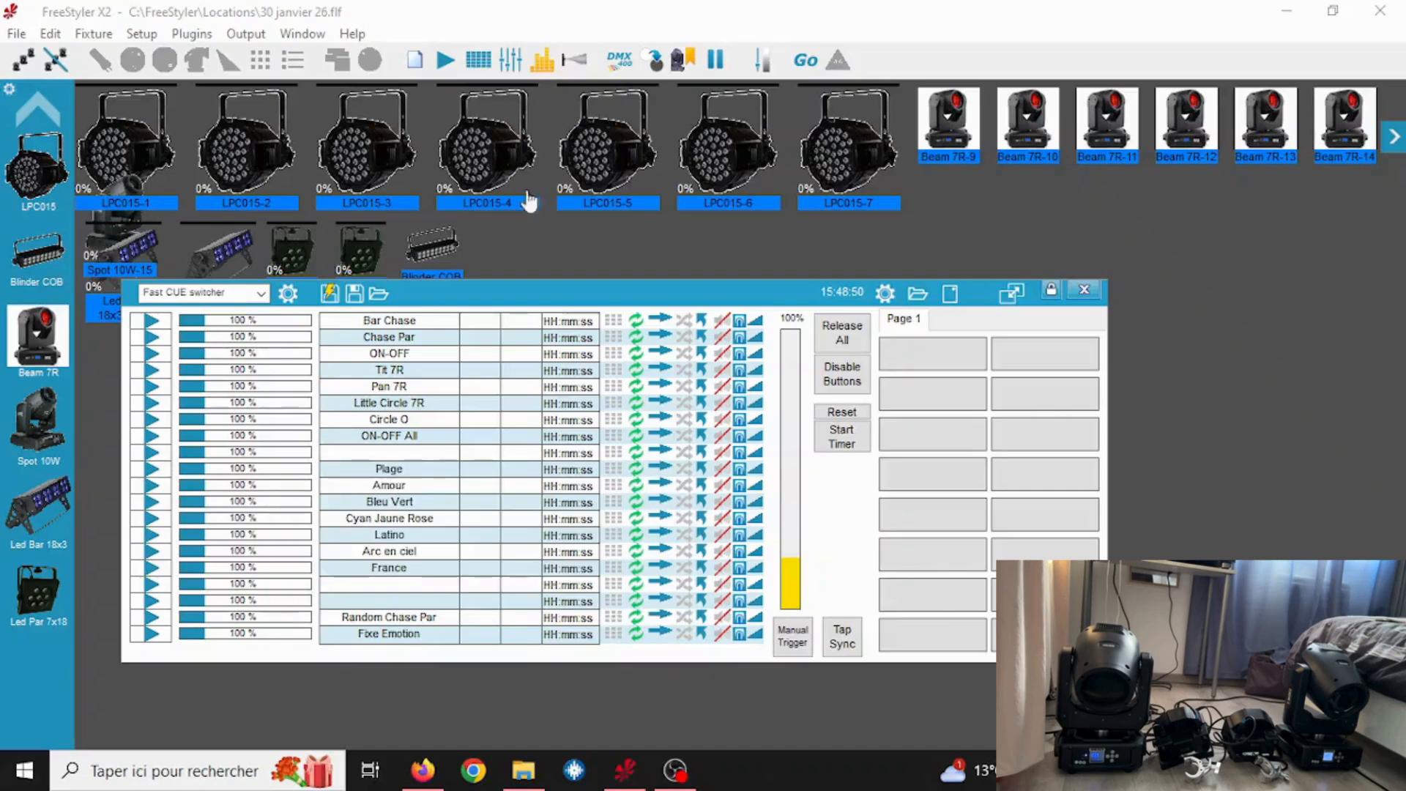
pyautogui.click(478, 62)
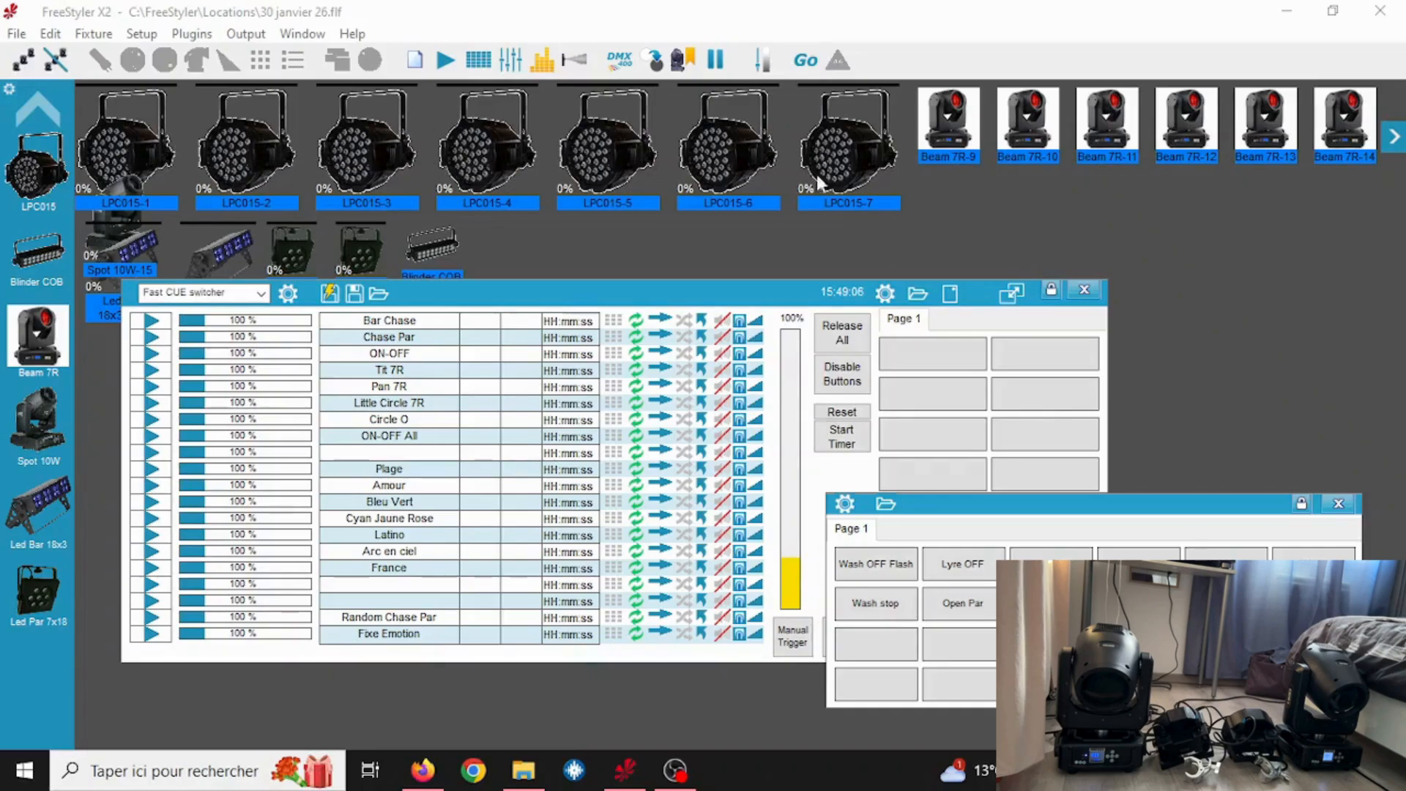
pyautogui.click(738, 248)
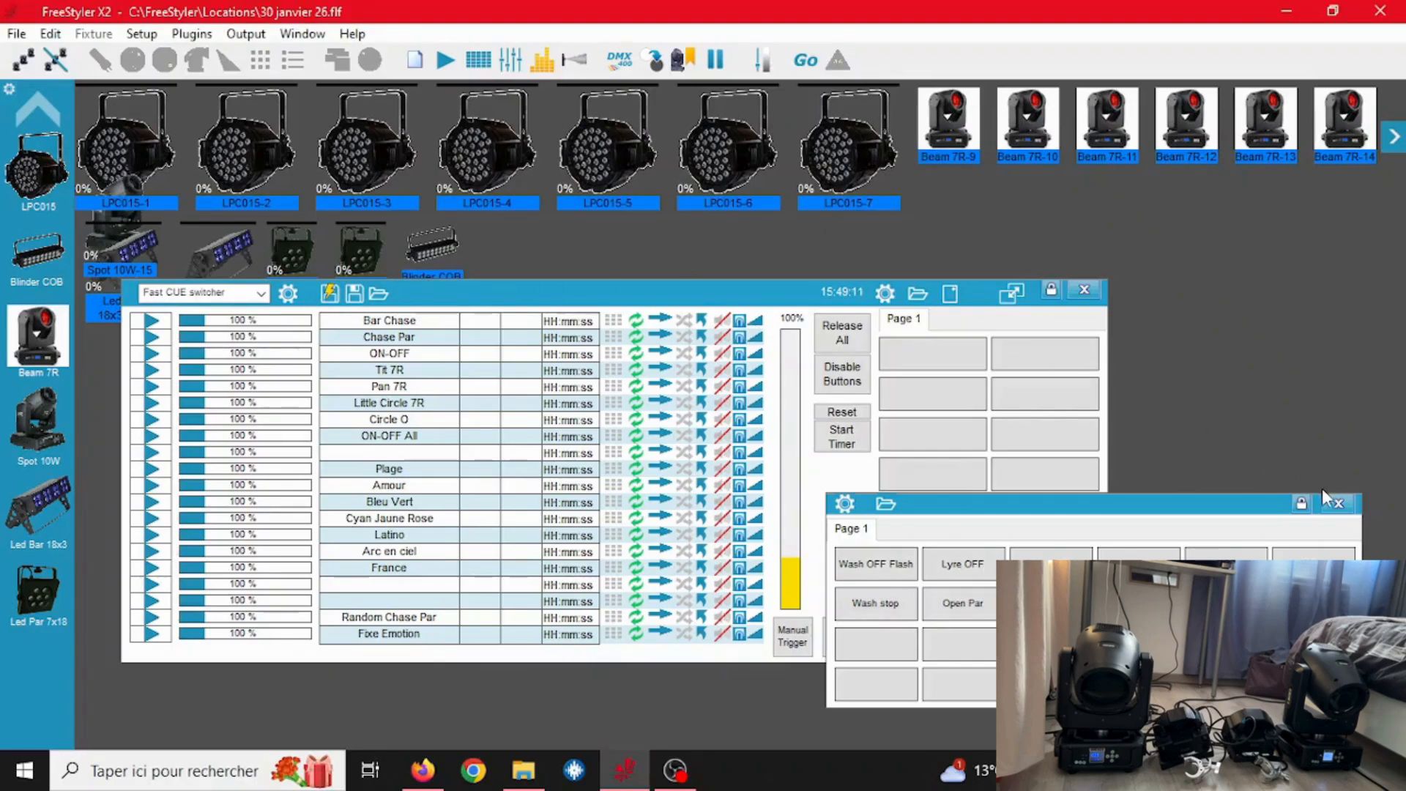
pyautogui.click(1336, 505)
pyautogui.click(1084, 290)
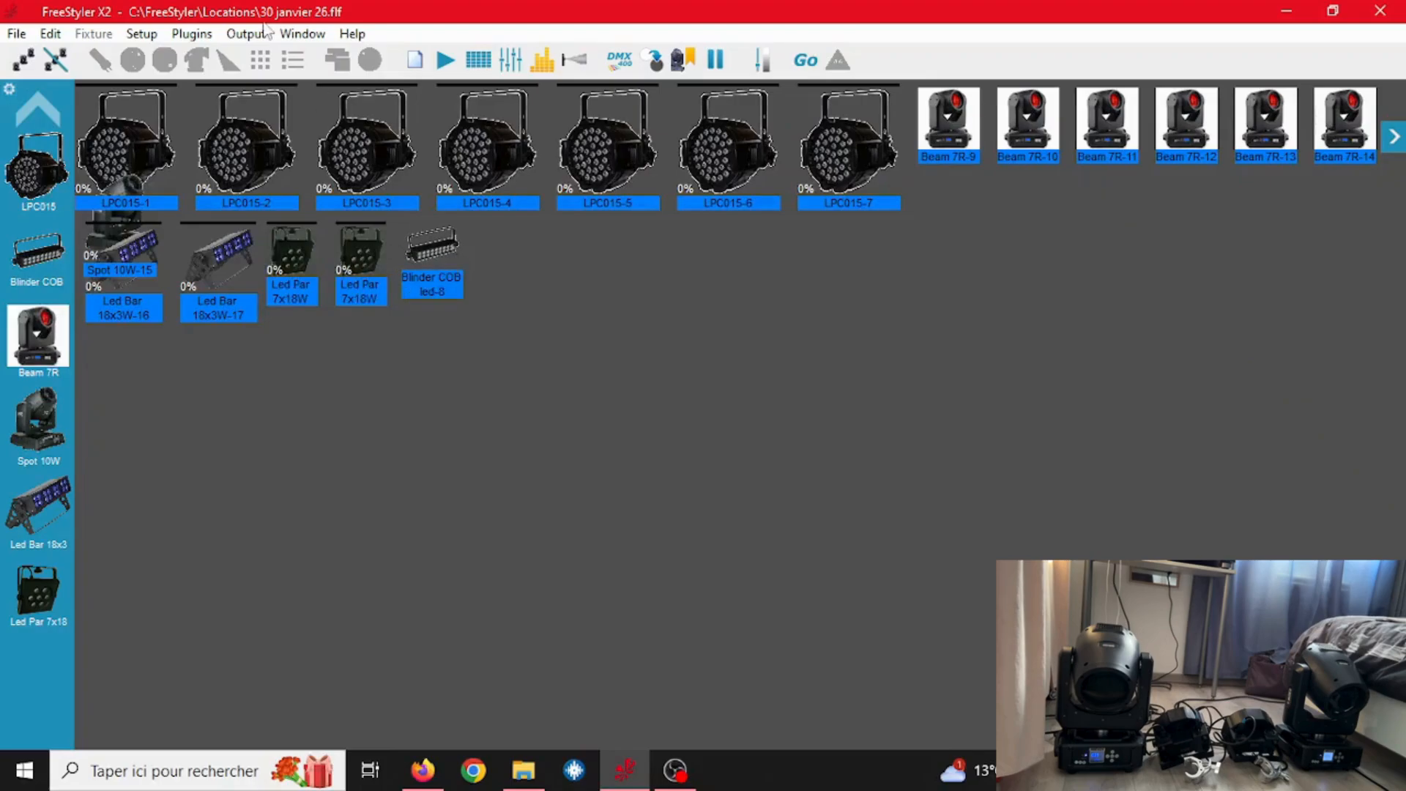
# Remove the Led Par 7x18W RGBAWUV-19 fixture from the patched list in the Add/Remove fixtures dialog.
pyautogui.click(142, 33)
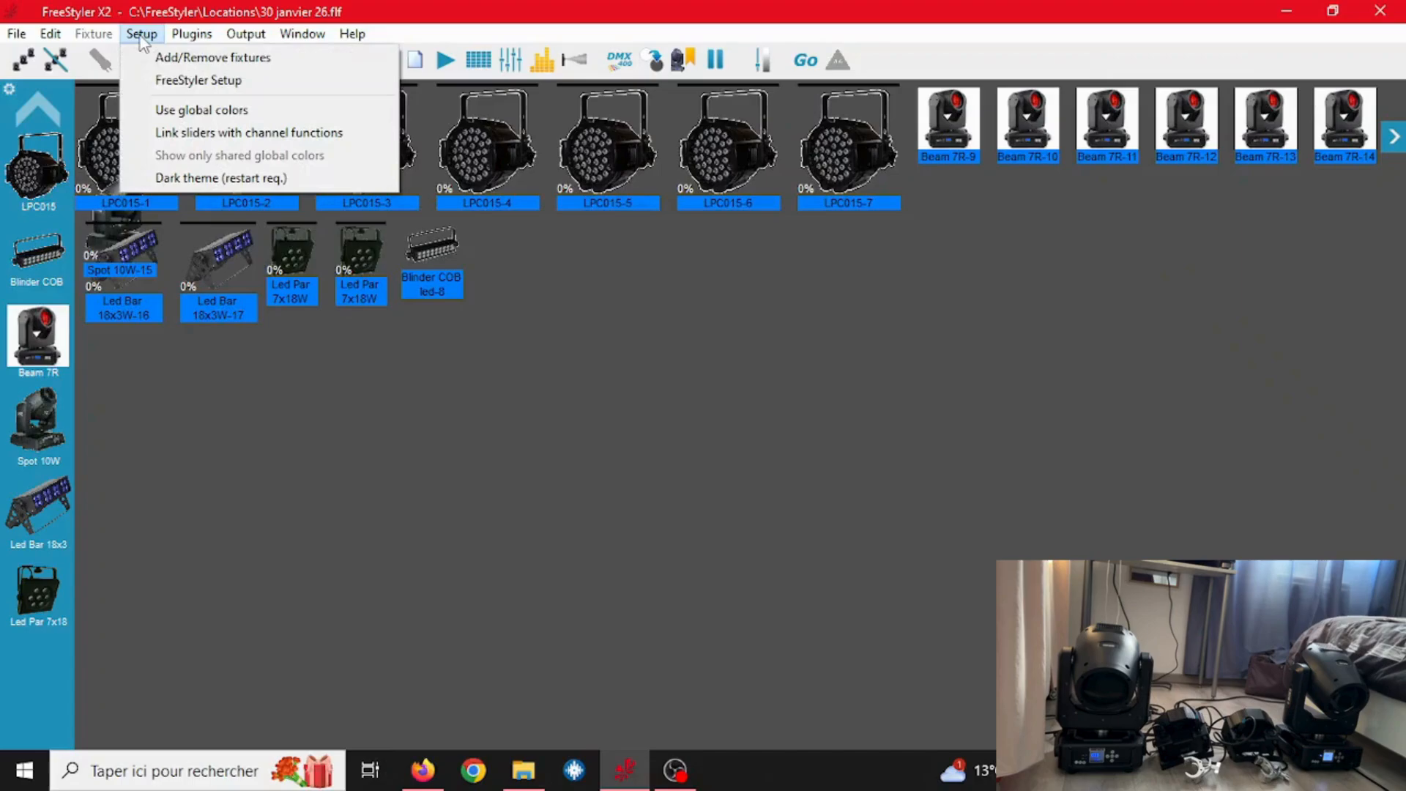
pyautogui.click(155, 54)
pyautogui.scroll(-3, 709, 335)
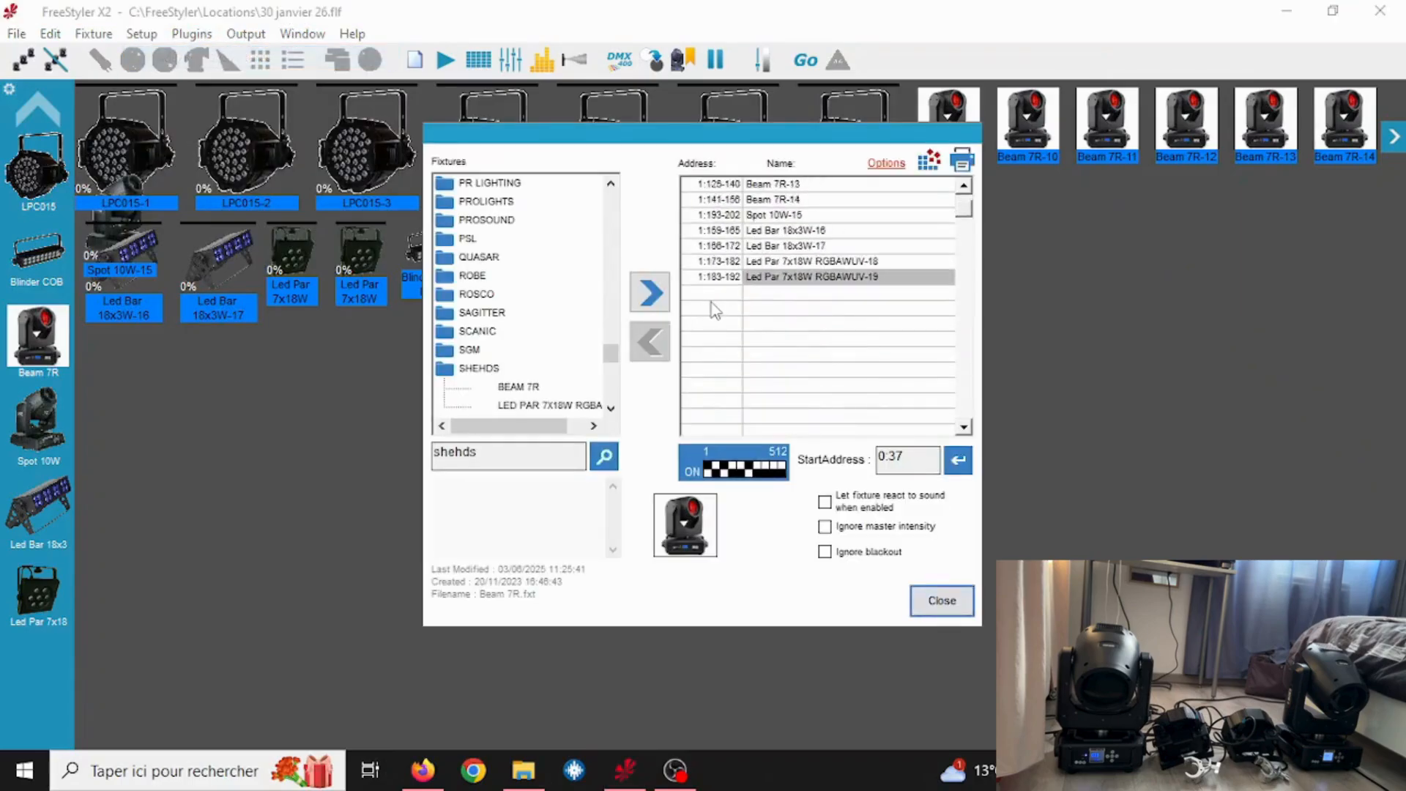
pyautogui.scroll(3, 732, 344)
pyautogui.scroll(-3, 748, 359)
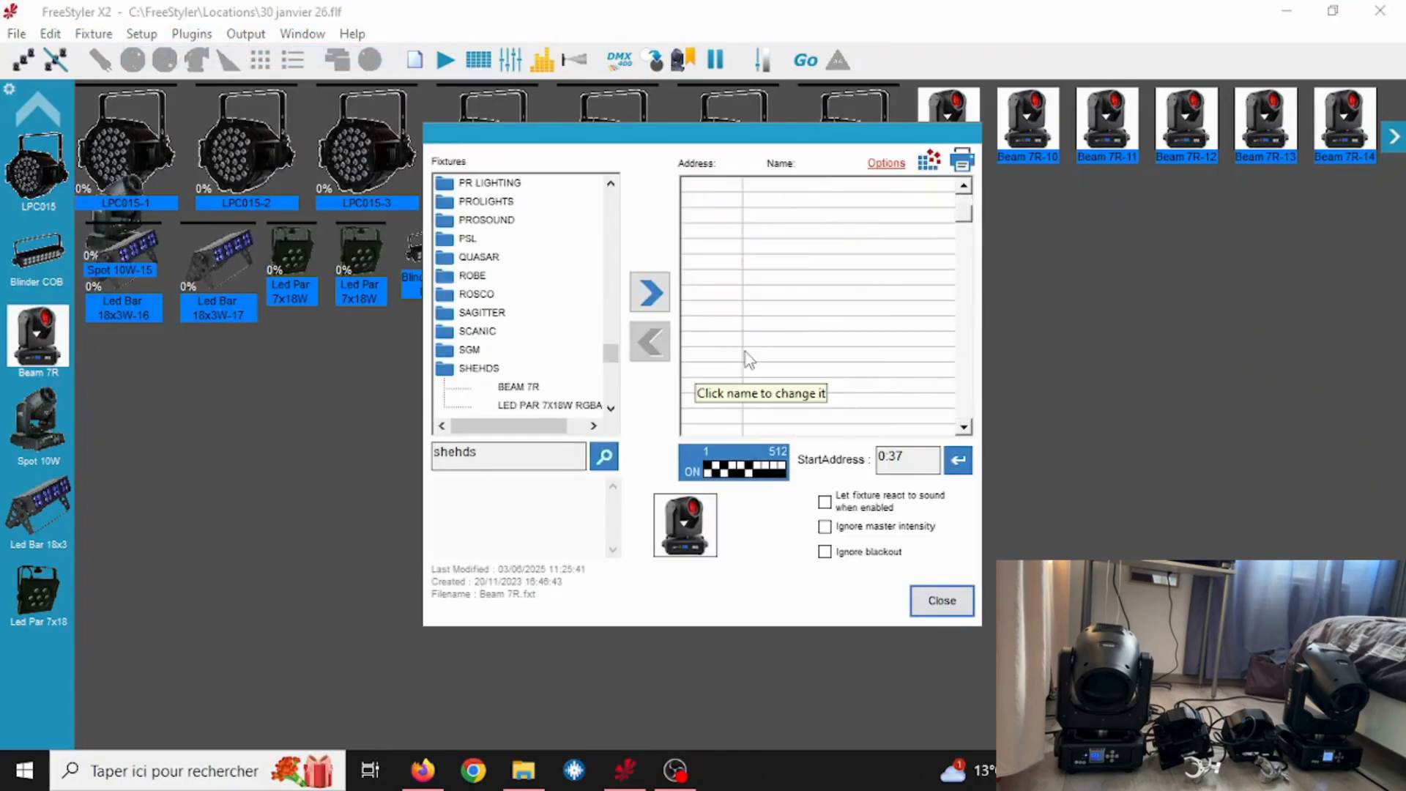
pyautogui.scroll(2, 746, 359)
pyautogui.click(743, 355)
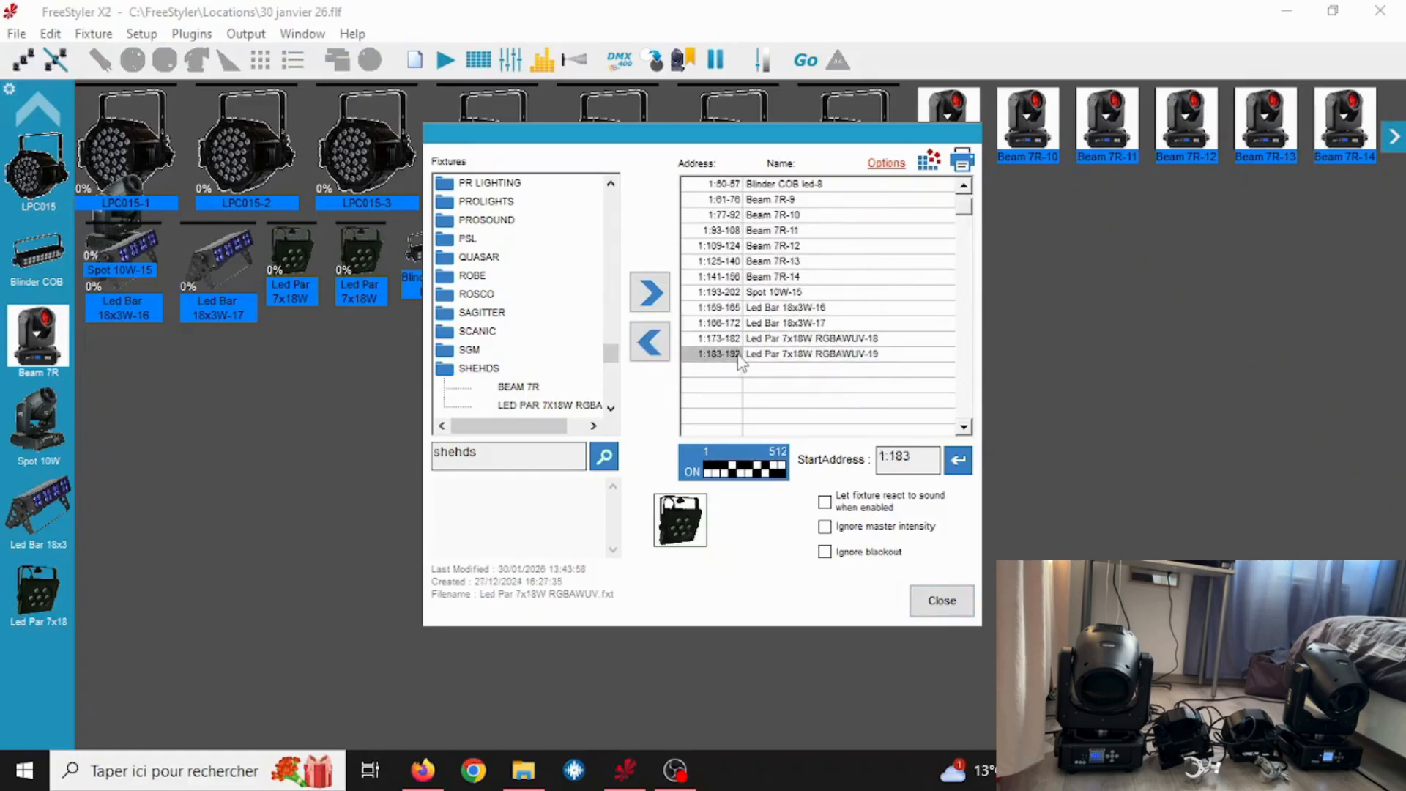
pyautogui.click(649, 342)
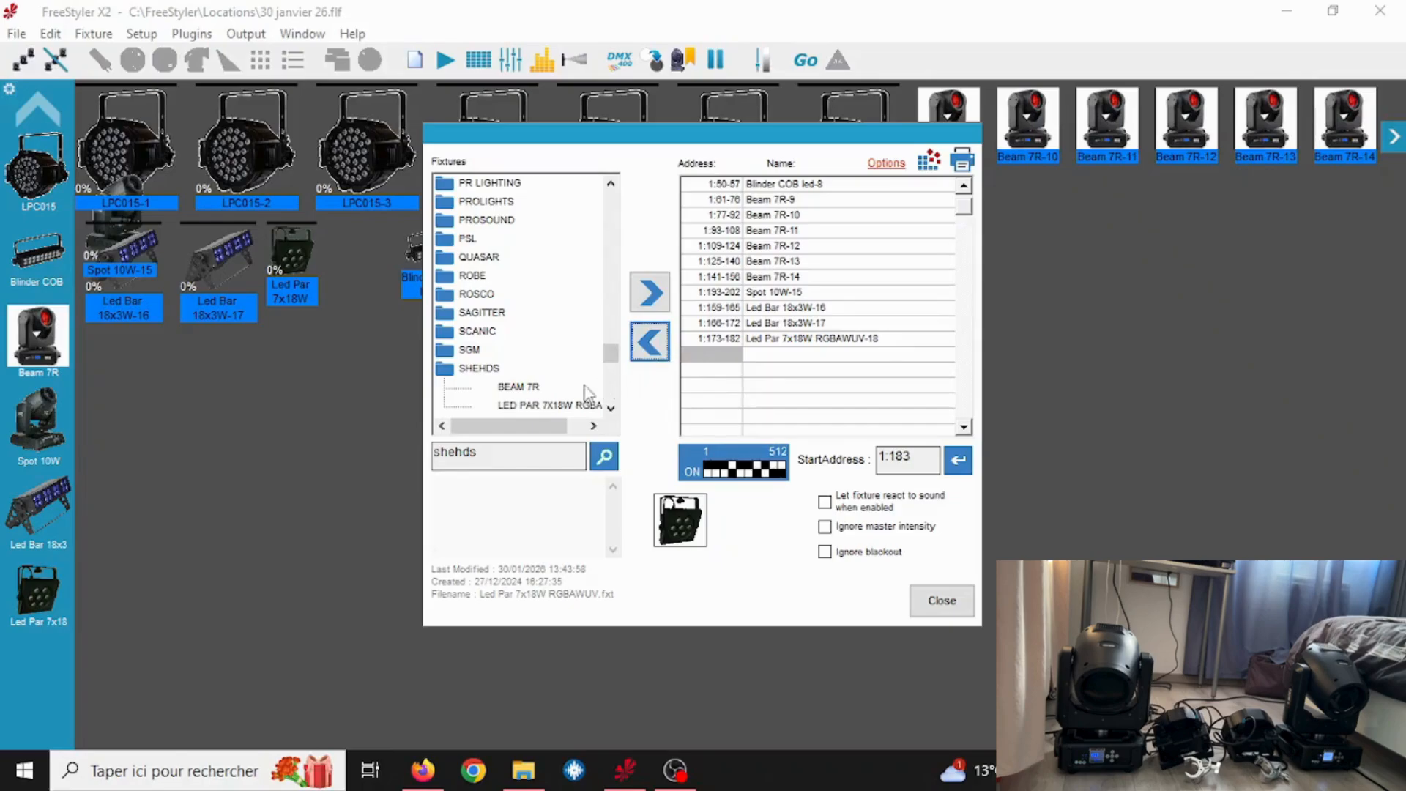
# Patch two Led Par 7x18W RGBAWUV fixtures from row 19 at DMX address 183, and remove the second one at 203-212.
pyautogui.click(570, 402)
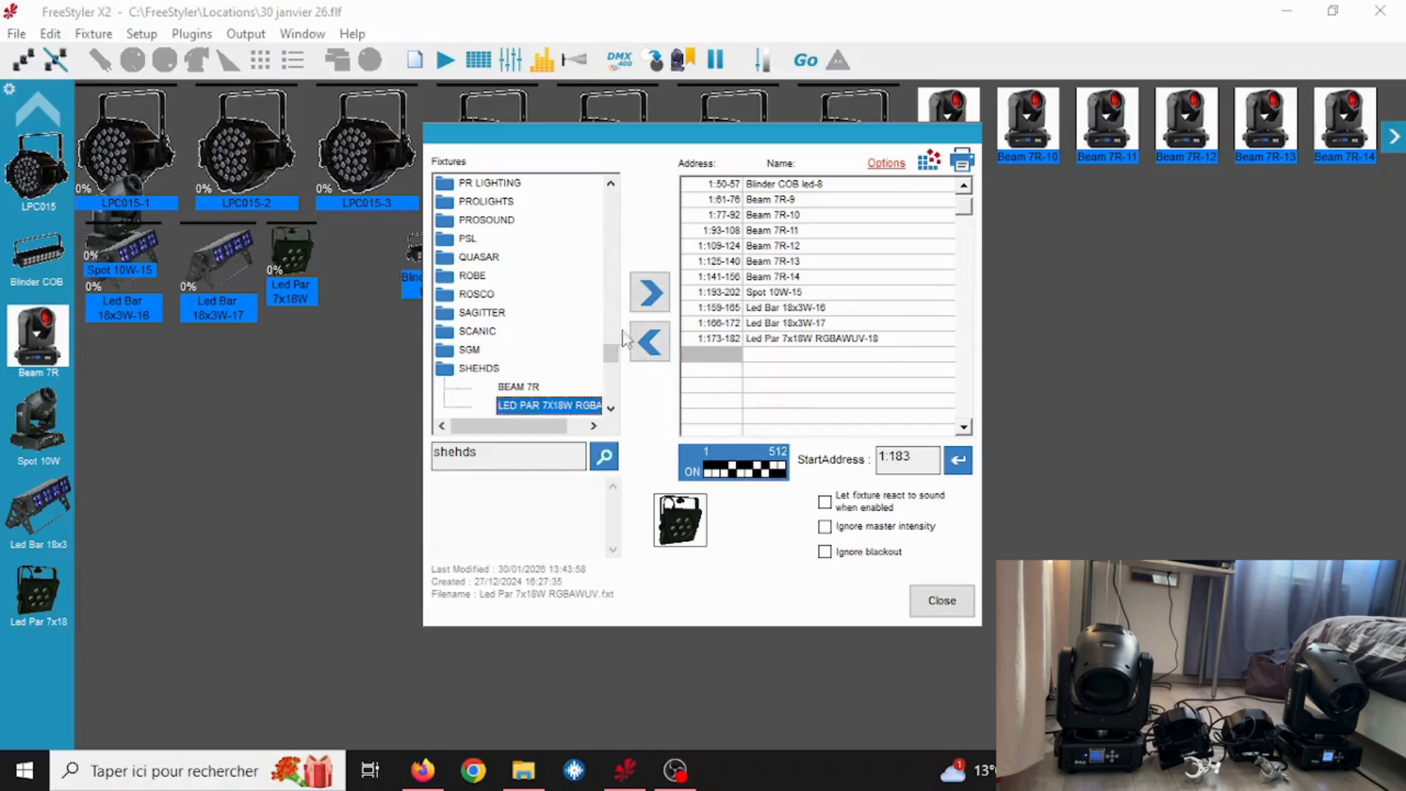
pyautogui.click(650, 293)
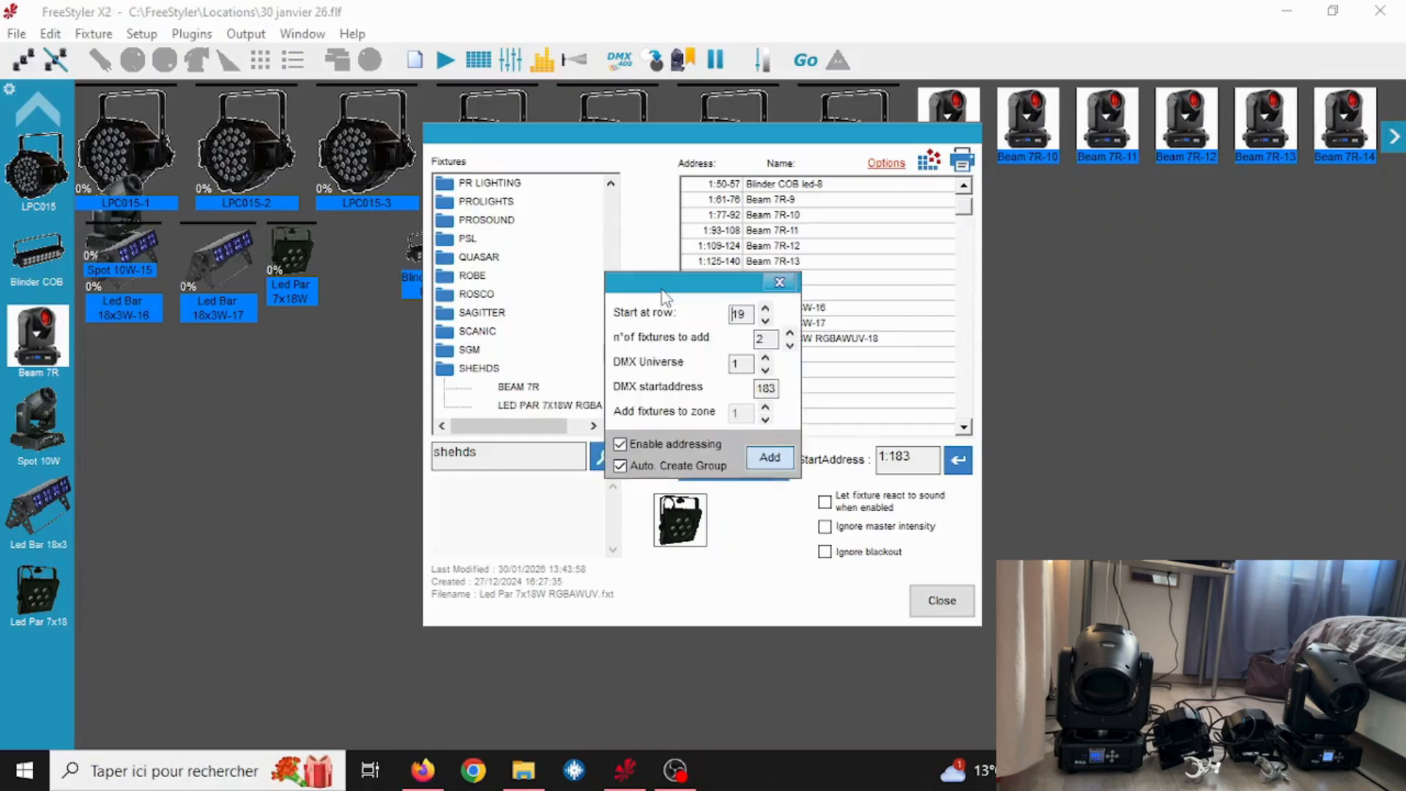
pyautogui.click(765, 455)
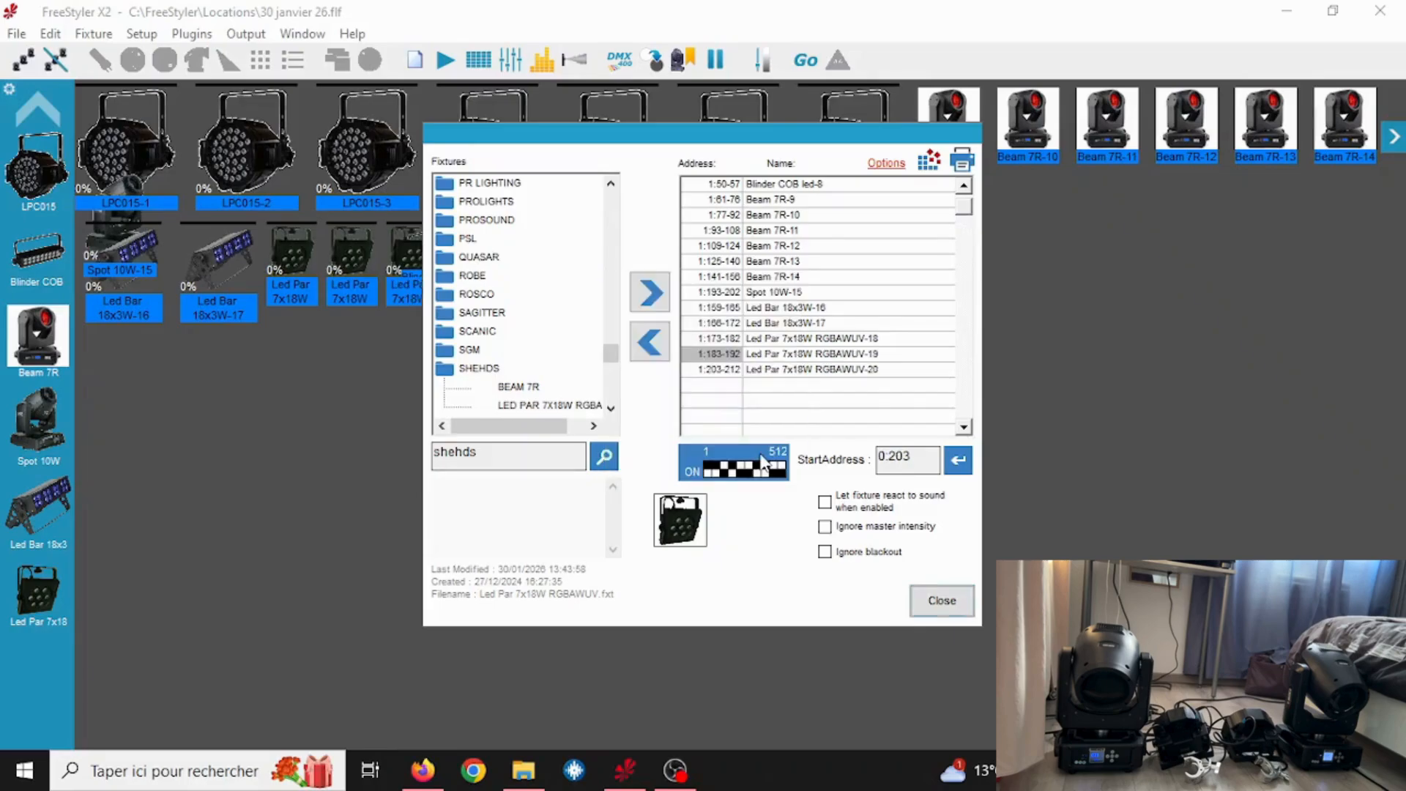
pyautogui.click(791, 369)
pyautogui.click(651, 343)
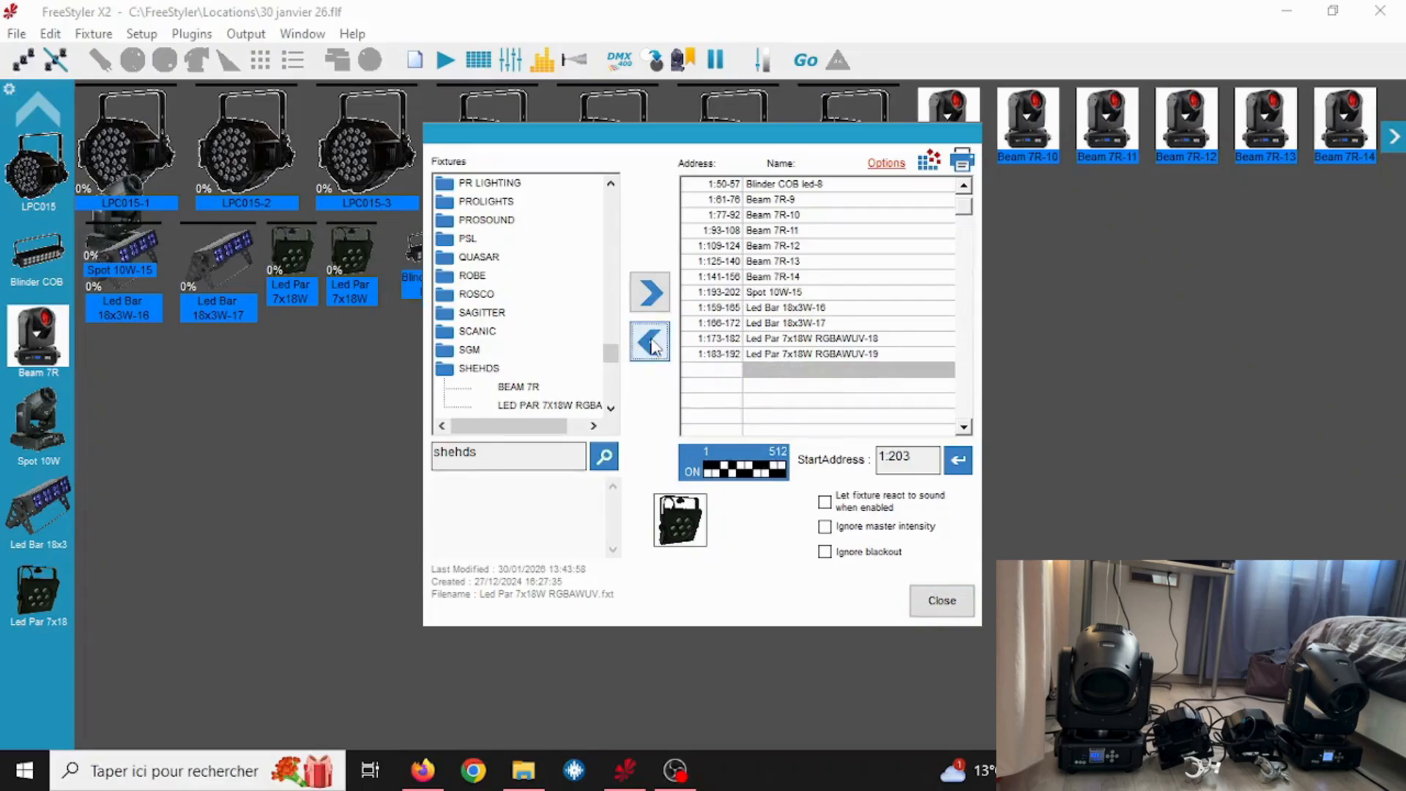
pyautogui.click(654, 346)
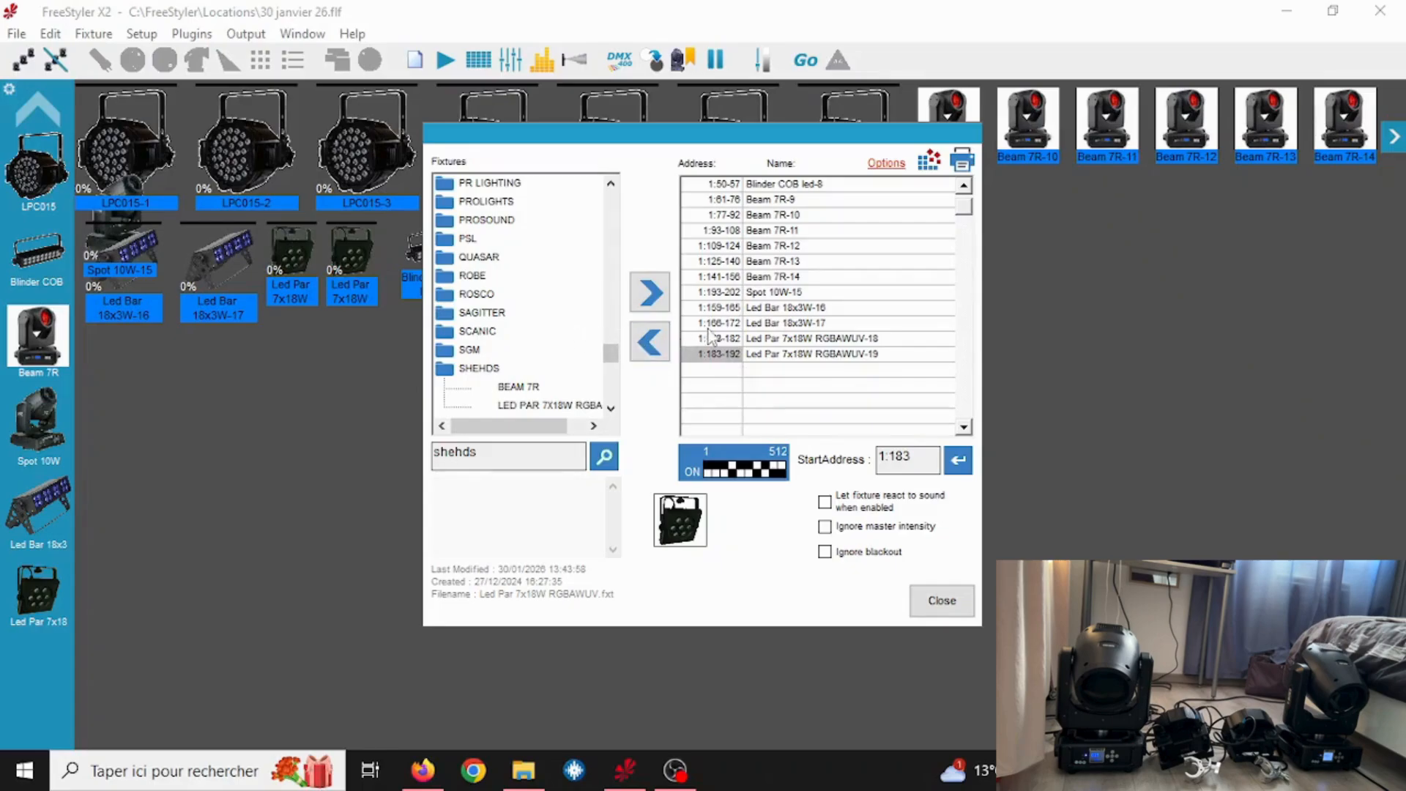
# Remove the Spot 10W-15 fixture from the patched list and close the Add/Remove fixtures dialog.
pyautogui.click(738, 293)
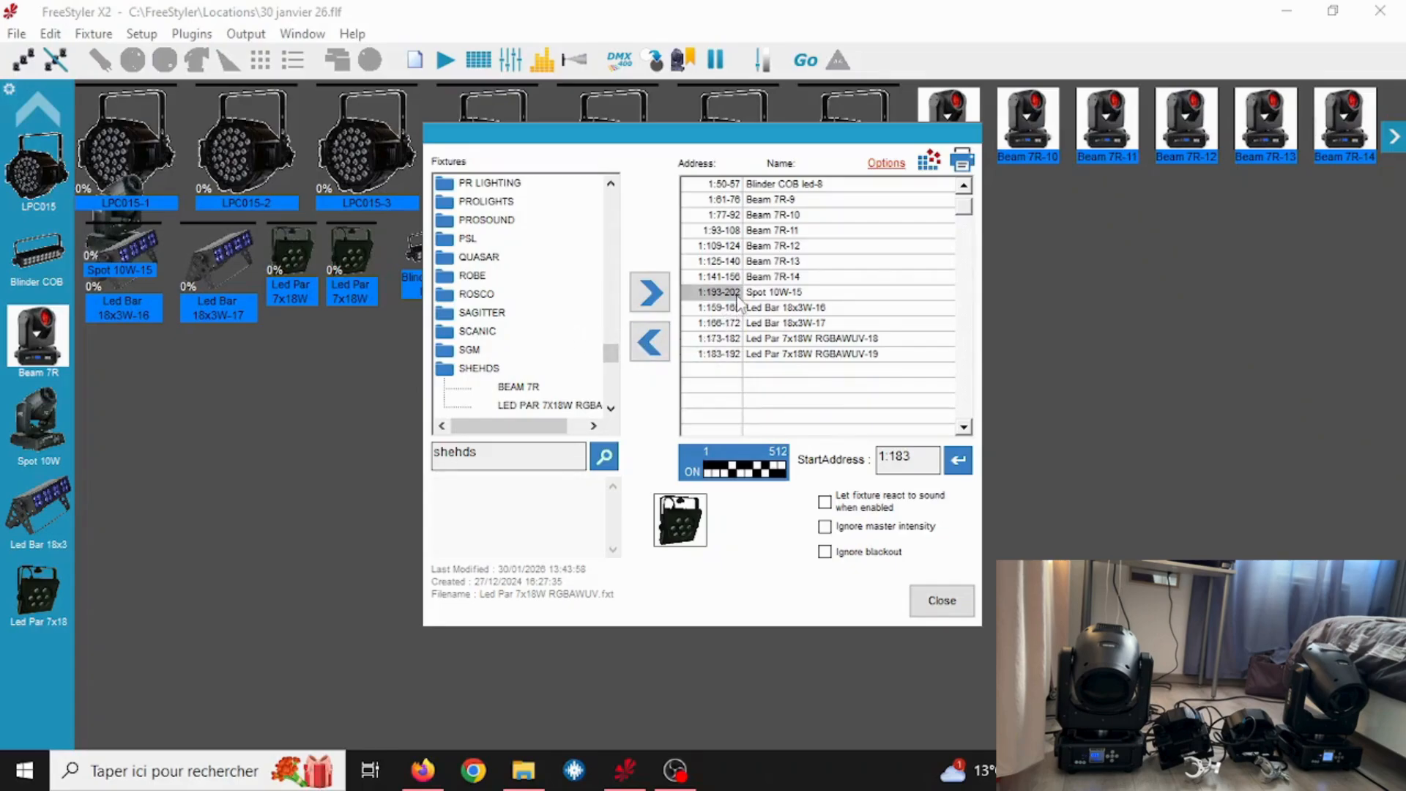
pyautogui.click(651, 343)
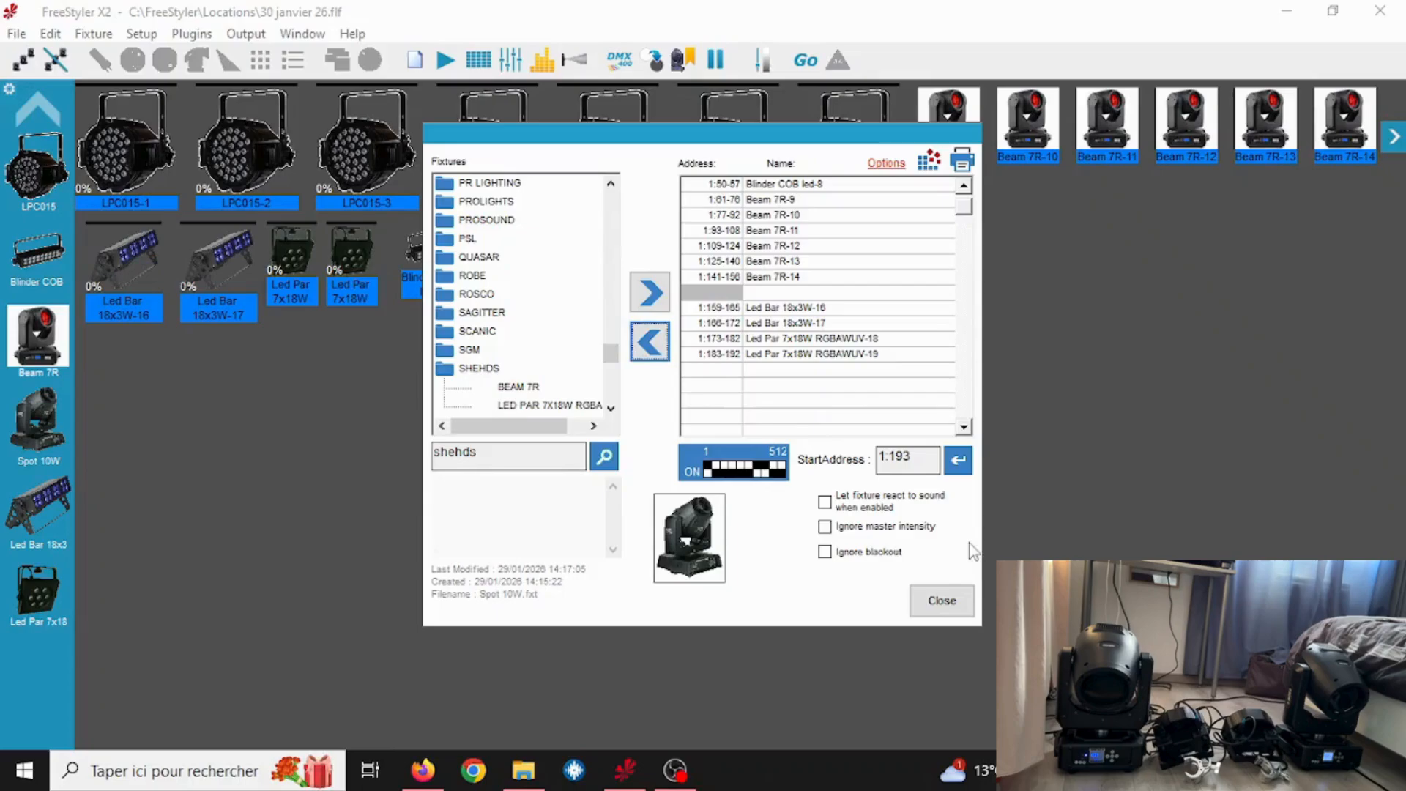
pyautogui.click(943, 602)
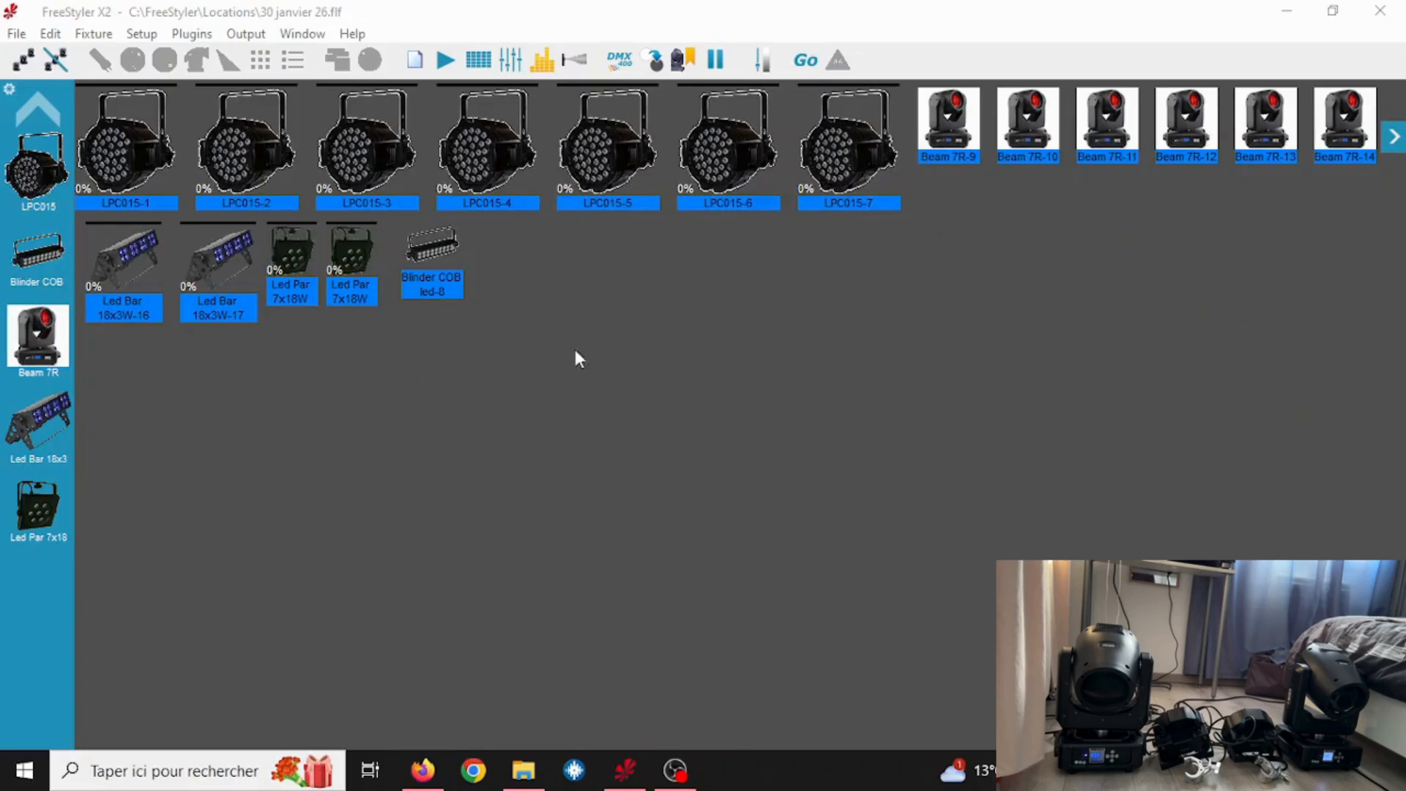
# View the lamp controls and macros of the Blinder COB led-8 fixture, and deselect it.
pyautogui.click(423, 265)
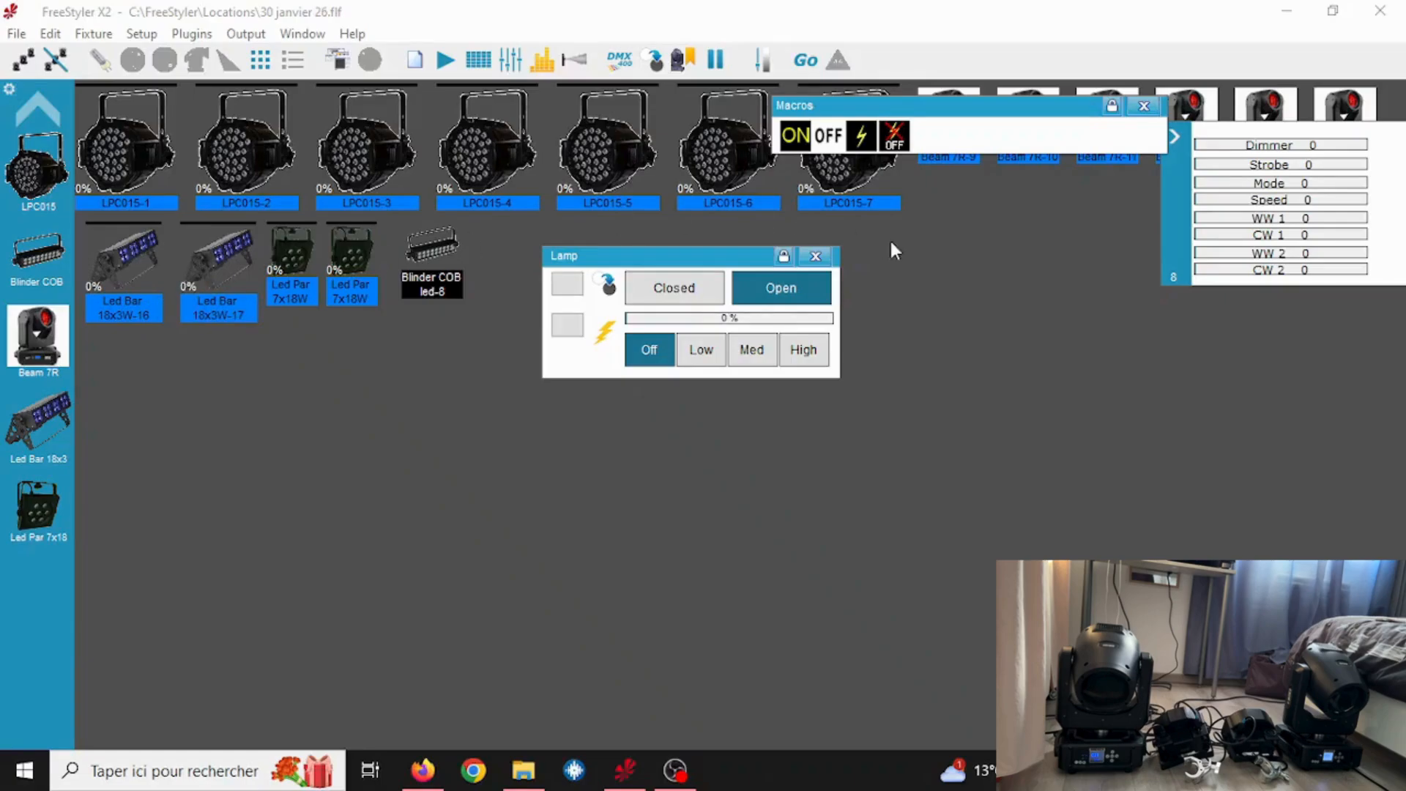
pyautogui.click(960, 267)
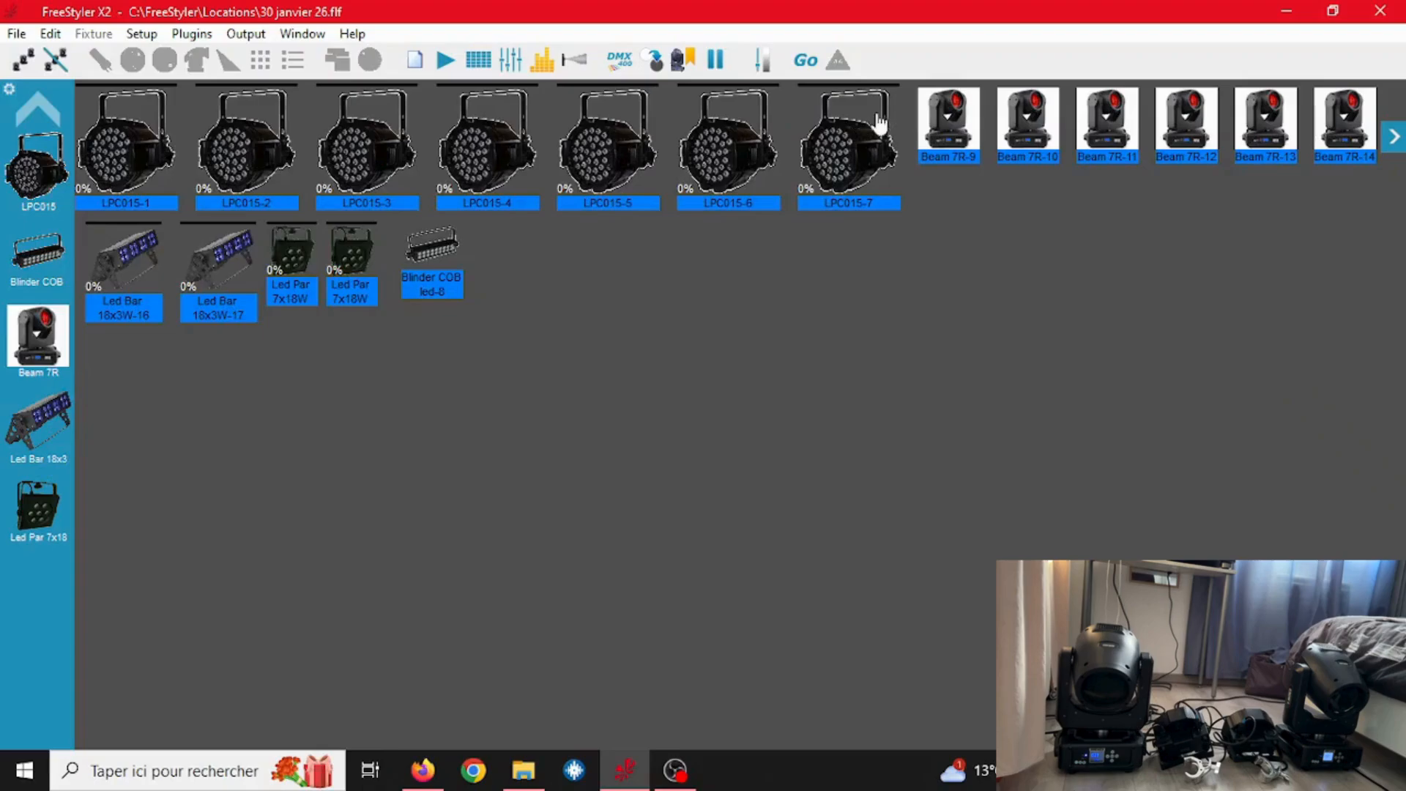
# Choose the Circle 180 movement for the Beam 7R group, space the heads evenly, adjust their delay, and deselect the group.
pyautogui.click(44, 362)
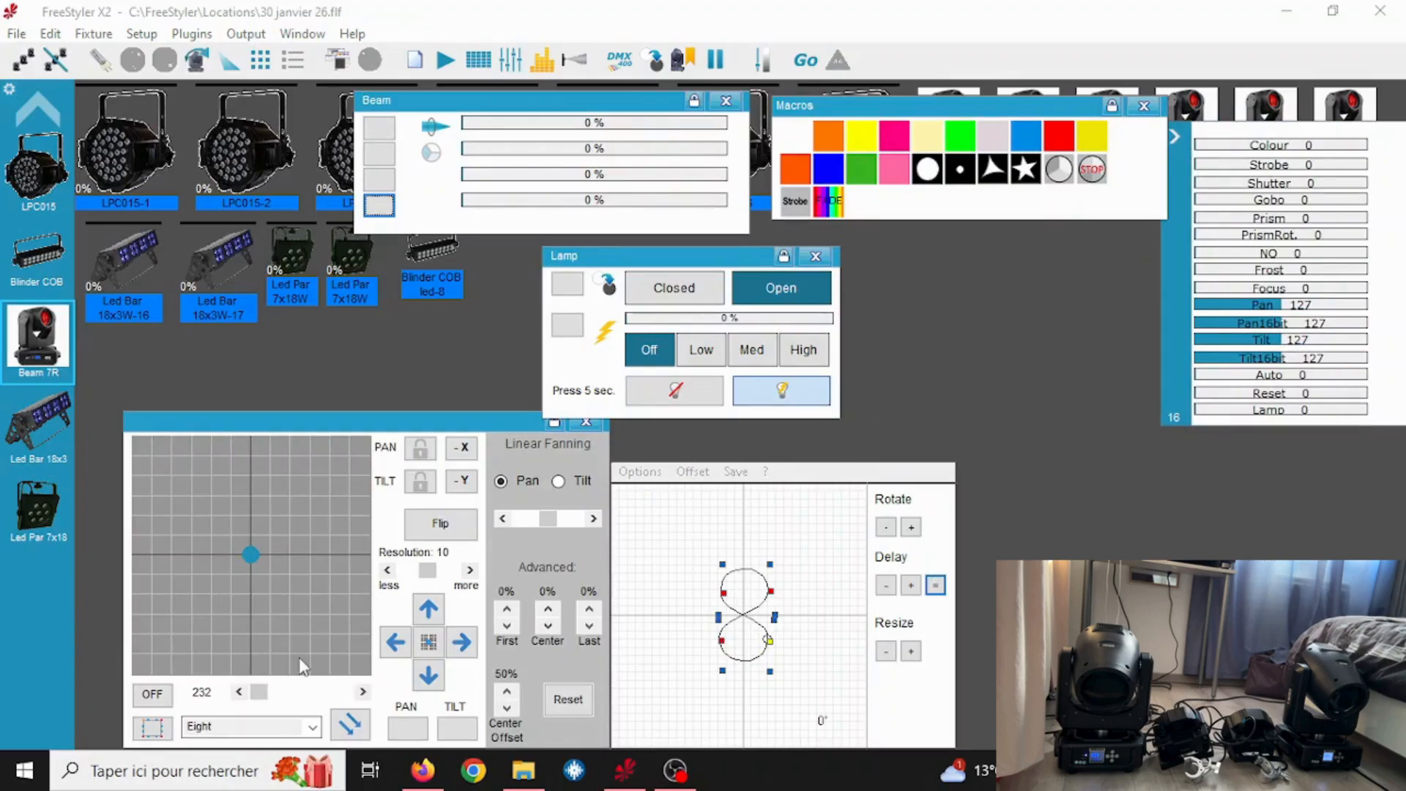
pyautogui.click(312, 726)
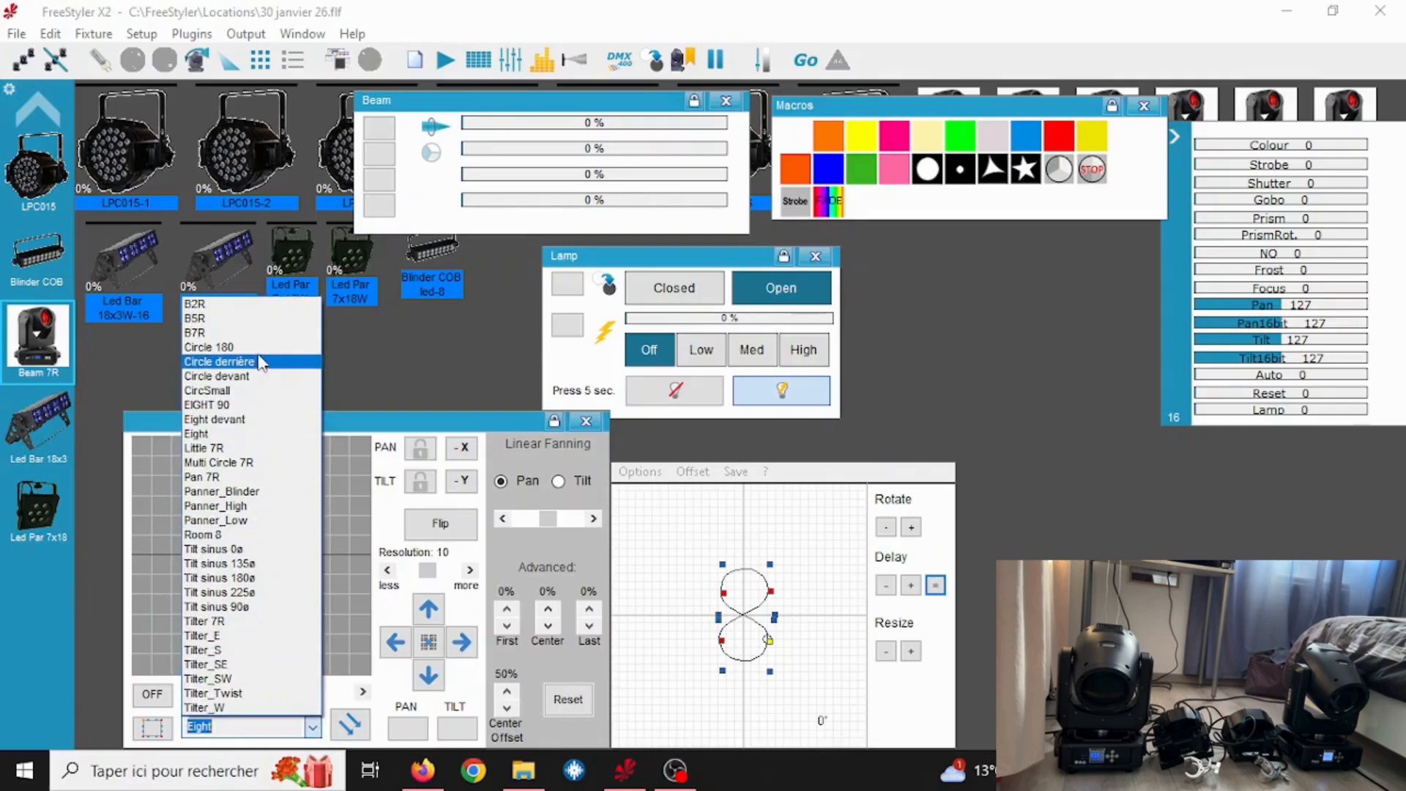
pyautogui.click(259, 347)
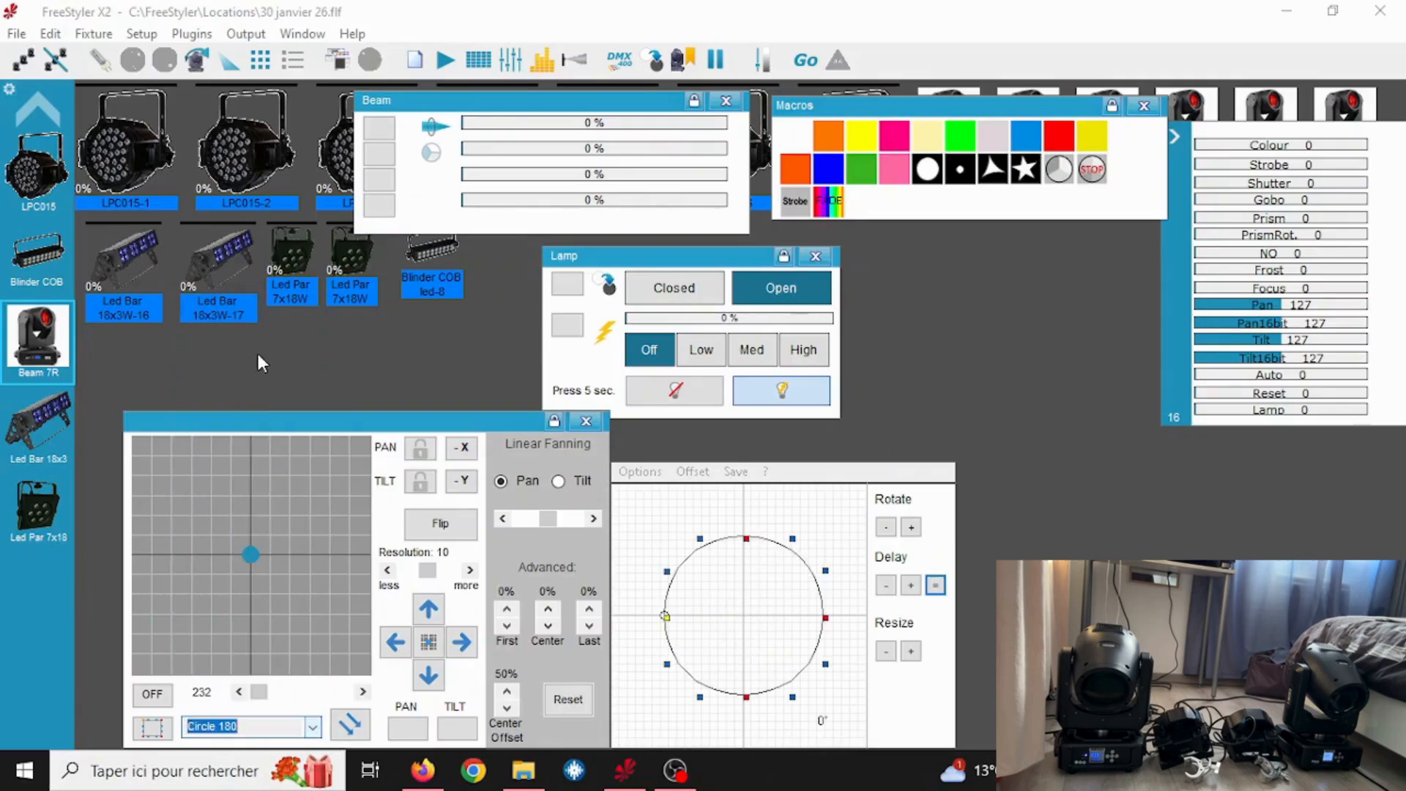
pyautogui.click(939, 587)
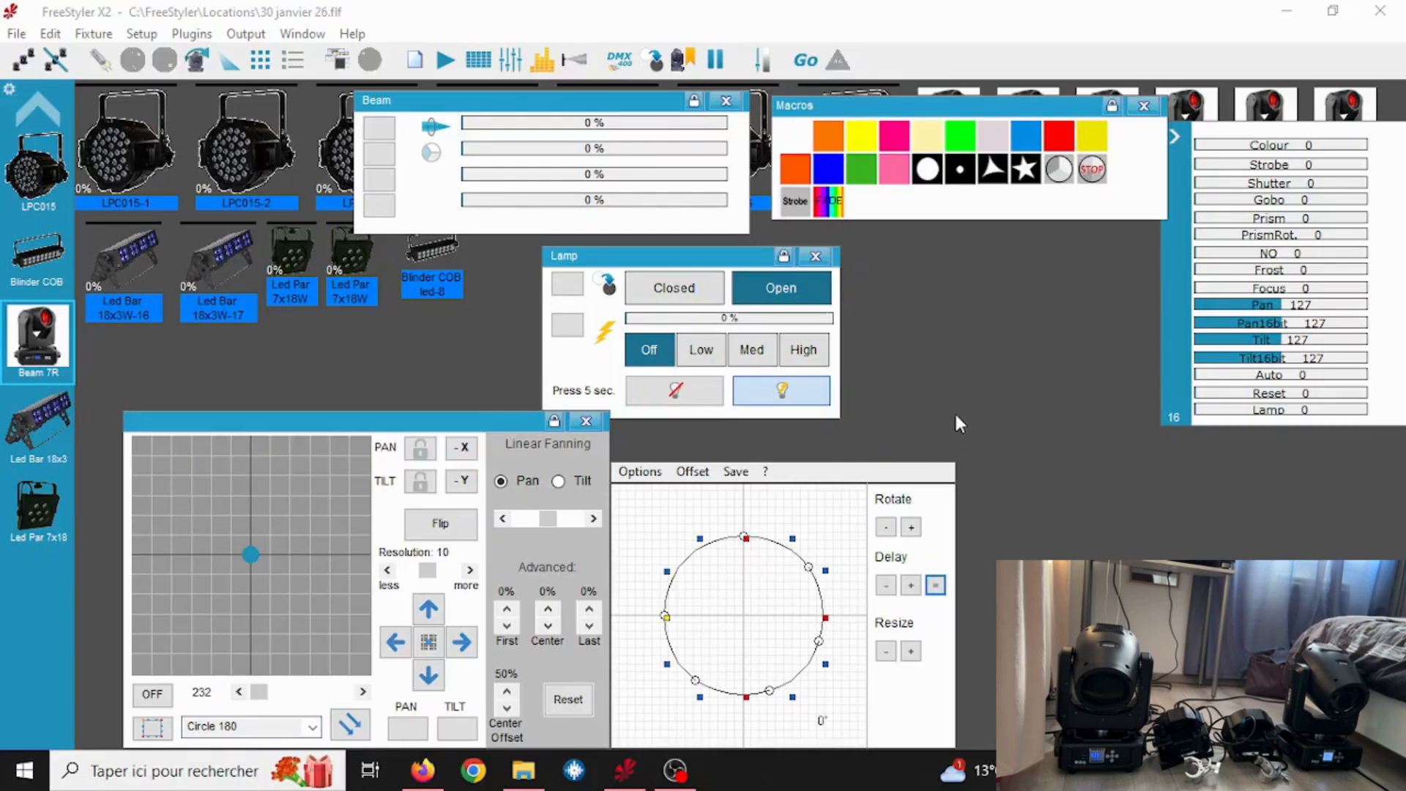
pyautogui.click(886, 586)
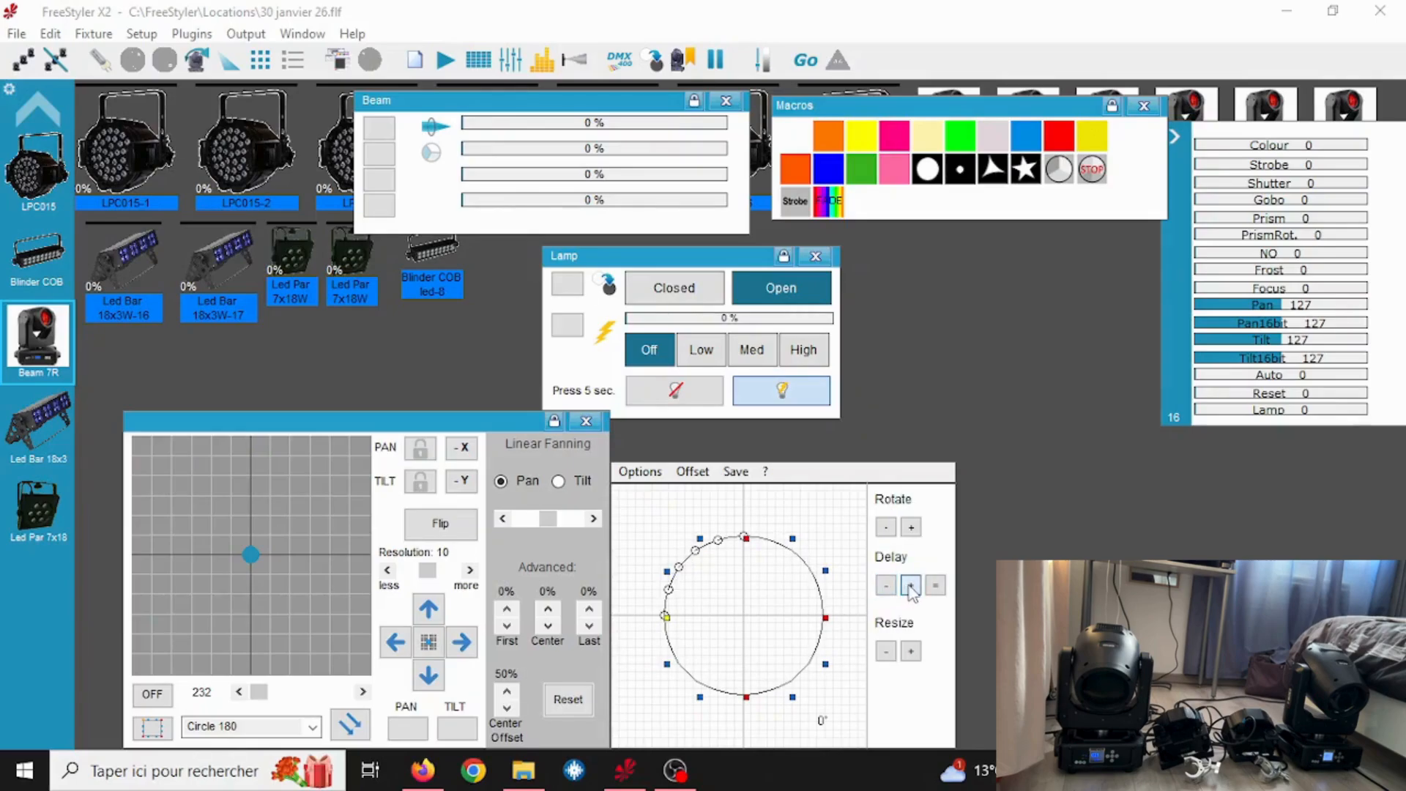
pyautogui.click(911, 585)
pyautogui.click(973, 484)
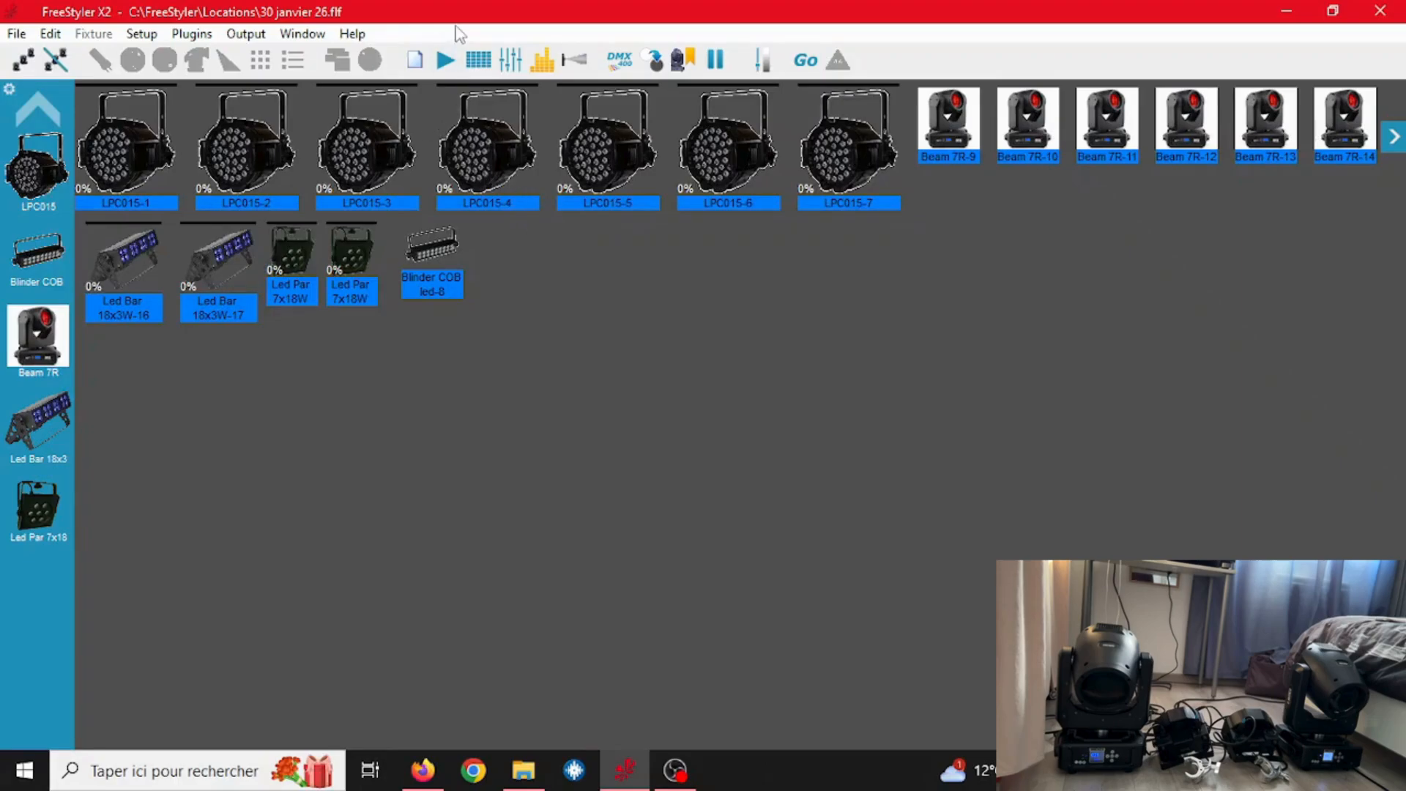
# Open the Tilt 7R sequence from the cue list for editing, review its Beam 7R channel settings, and close the sequence editor.
pyautogui.click(444, 60)
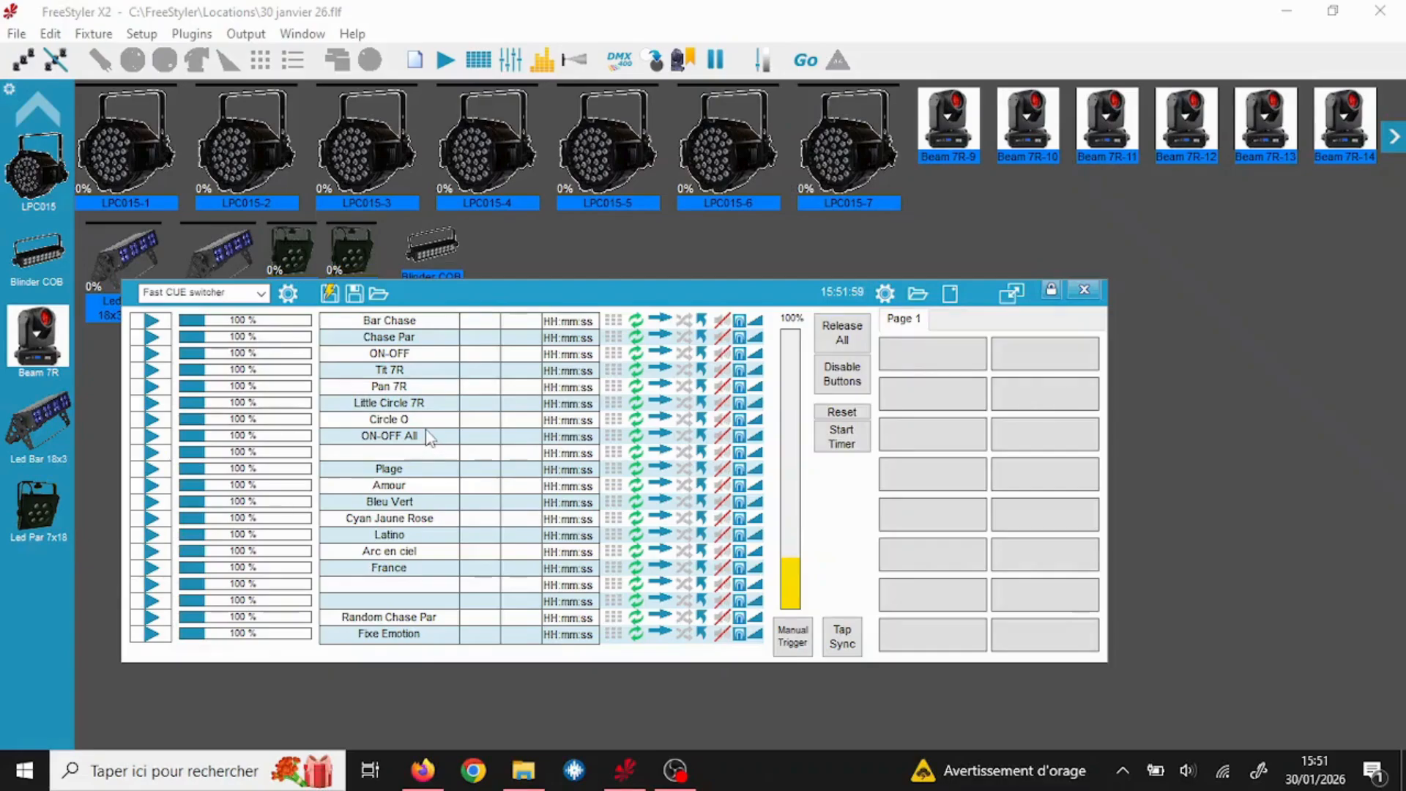
pyautogui.rightClick(417, 375)
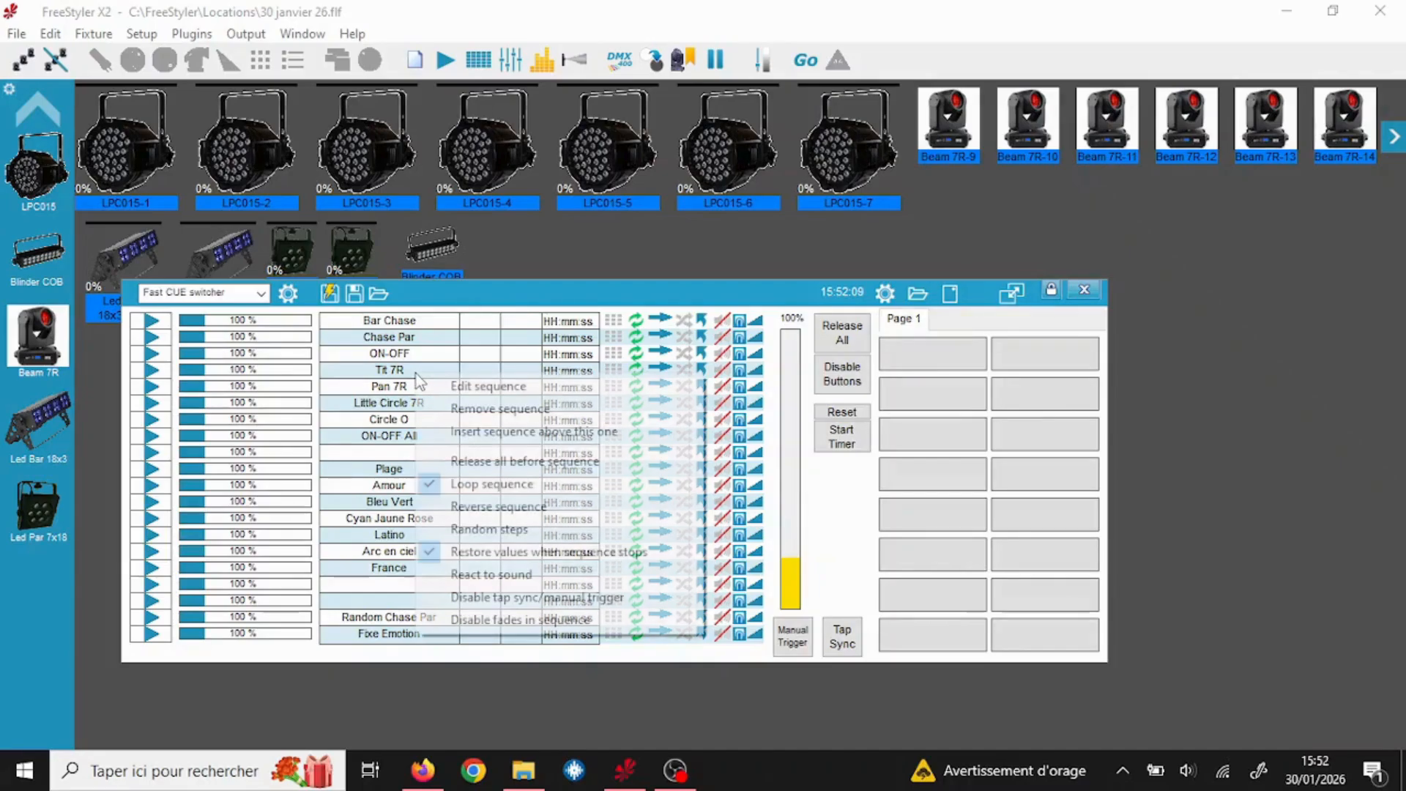
pyautogui.click(470, 393)
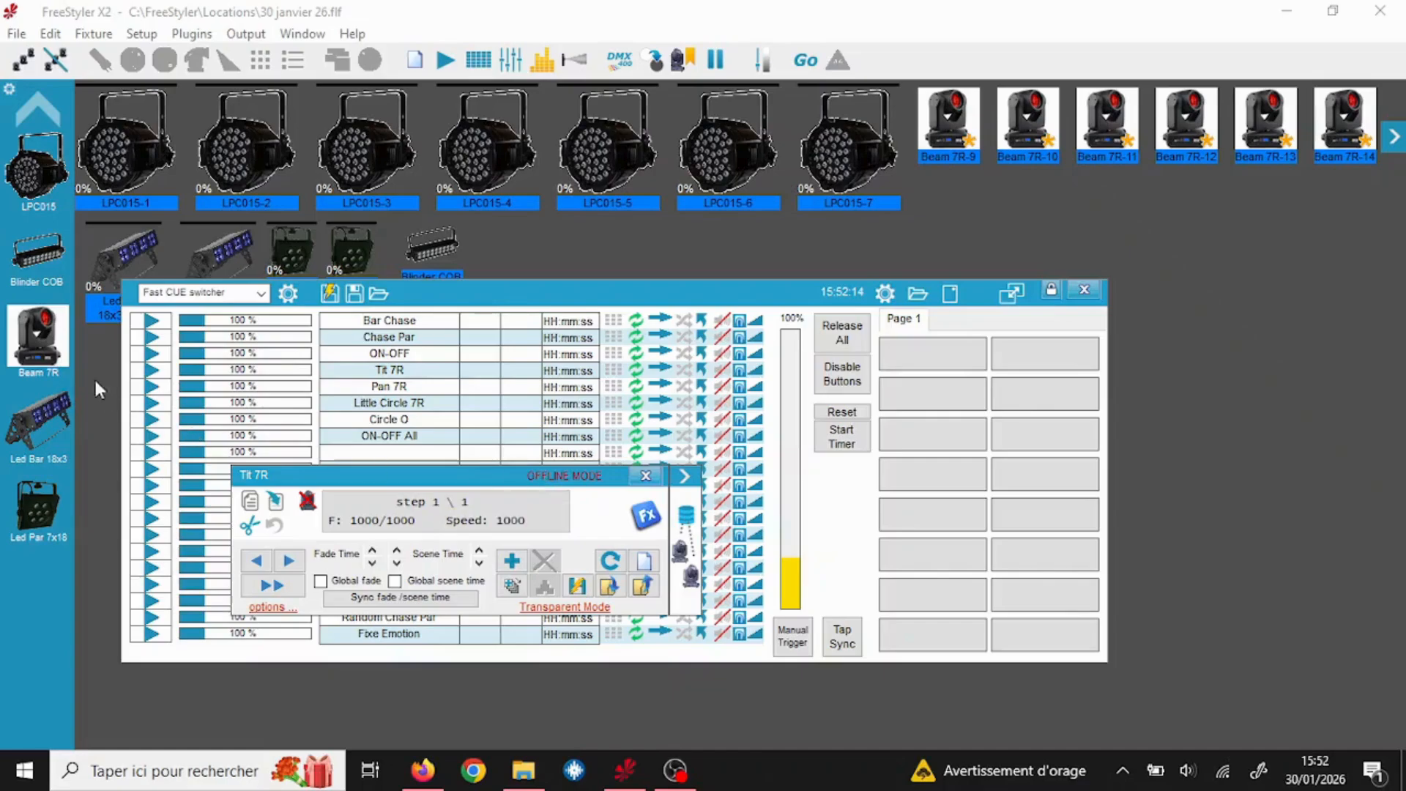
pyautogui.click(64, 353)
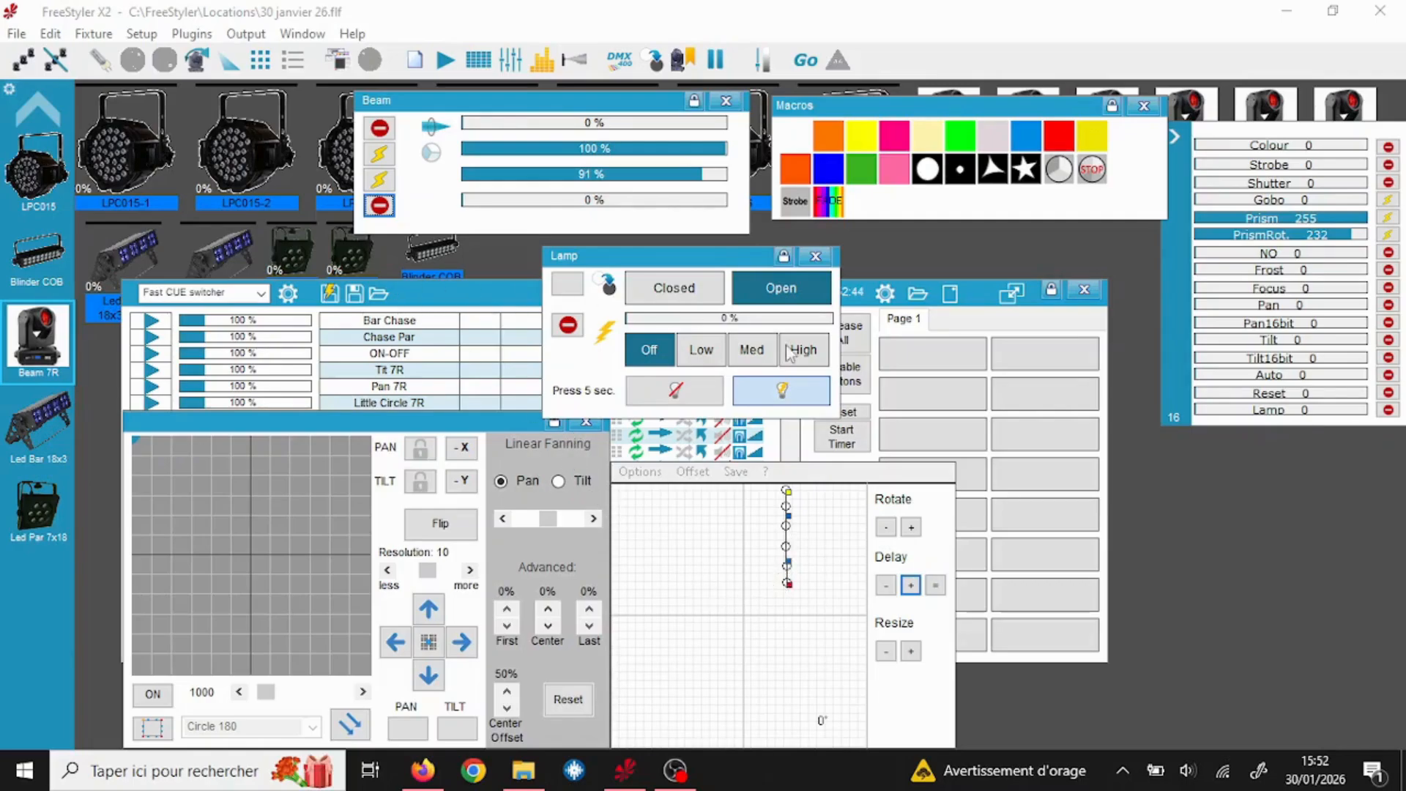
pyautogui.click(1198, 661)
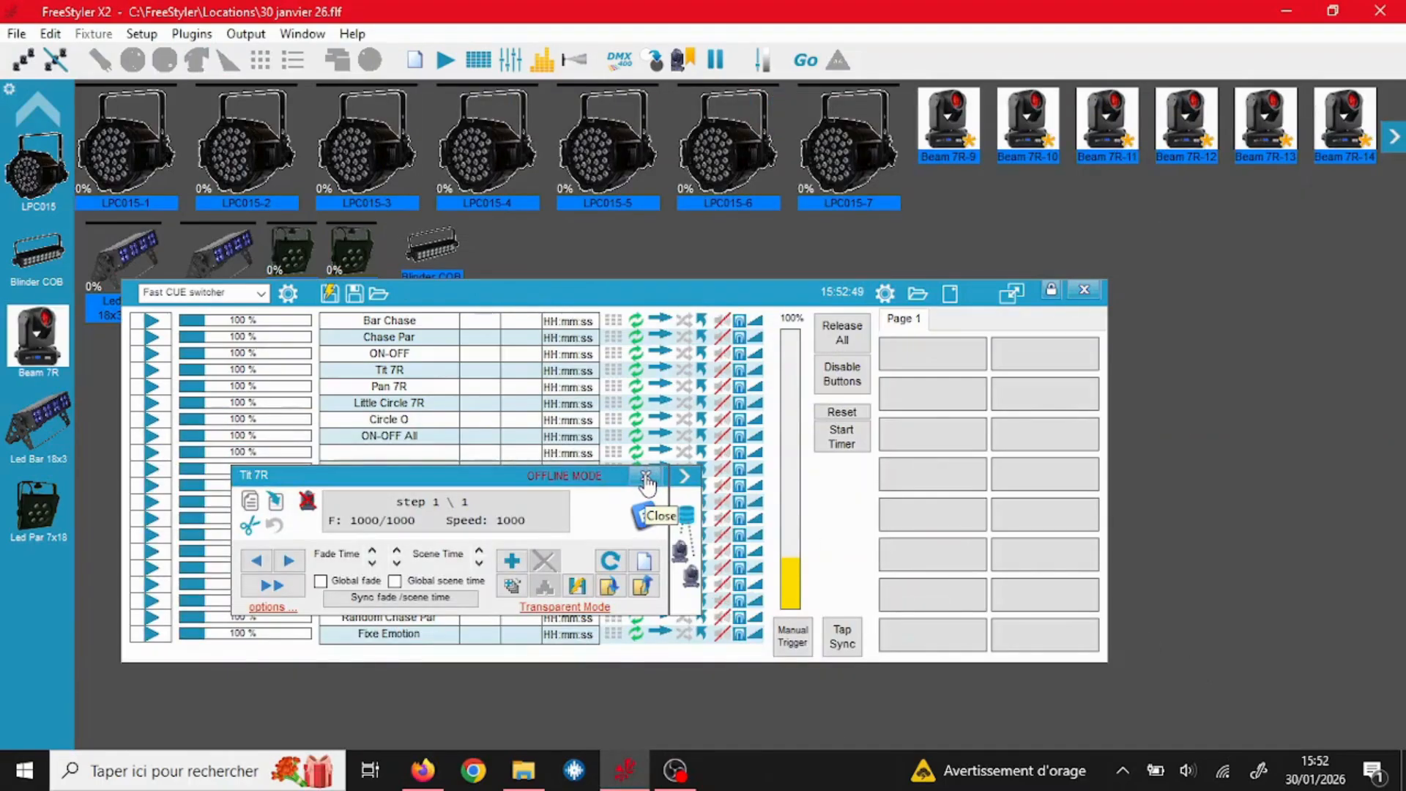
pyautogui.click(645, 477)
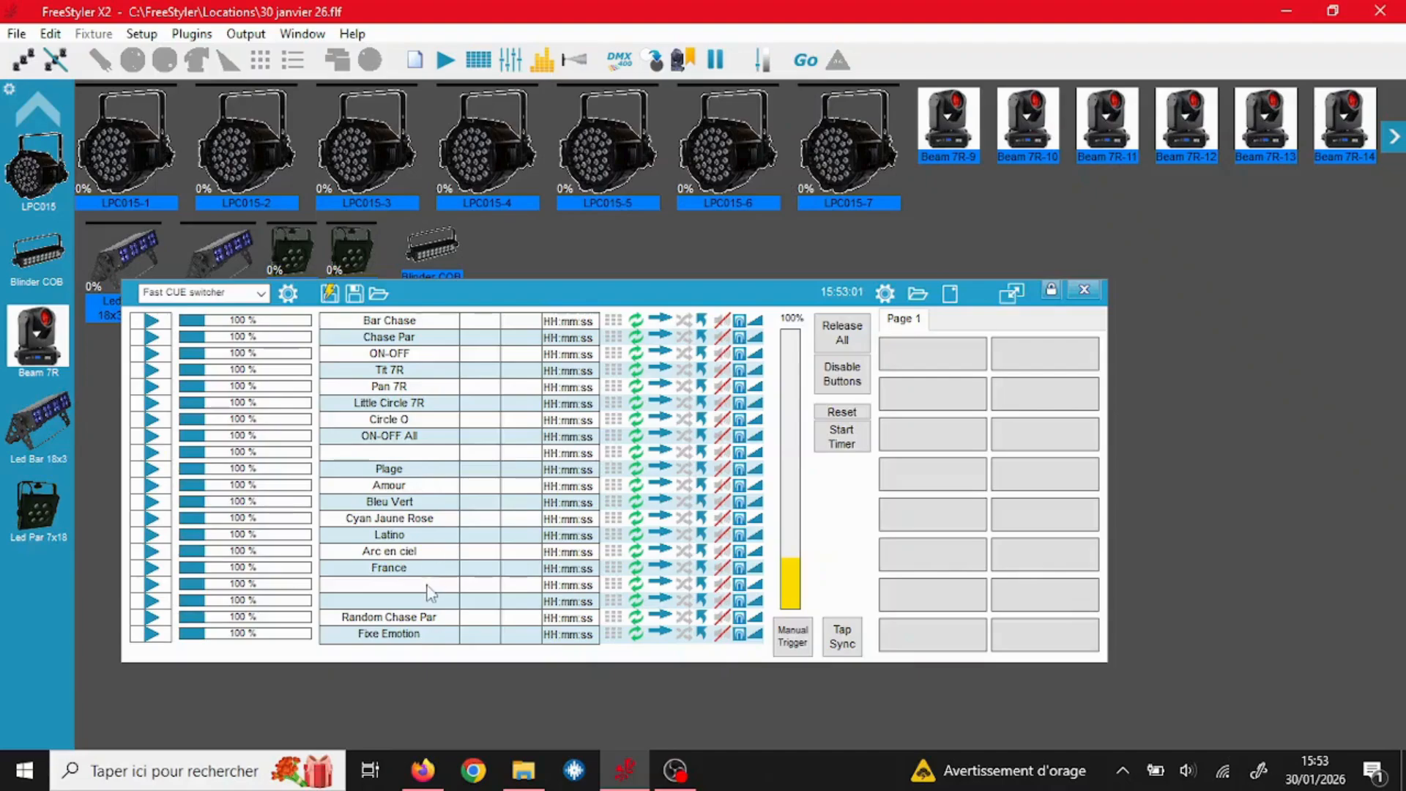
# Review the control windows of the Beam 7R, LPC015 and Blinder COB groups, moving the Lamp window clear of the Colors window.
pyautogui.click(32, 340)
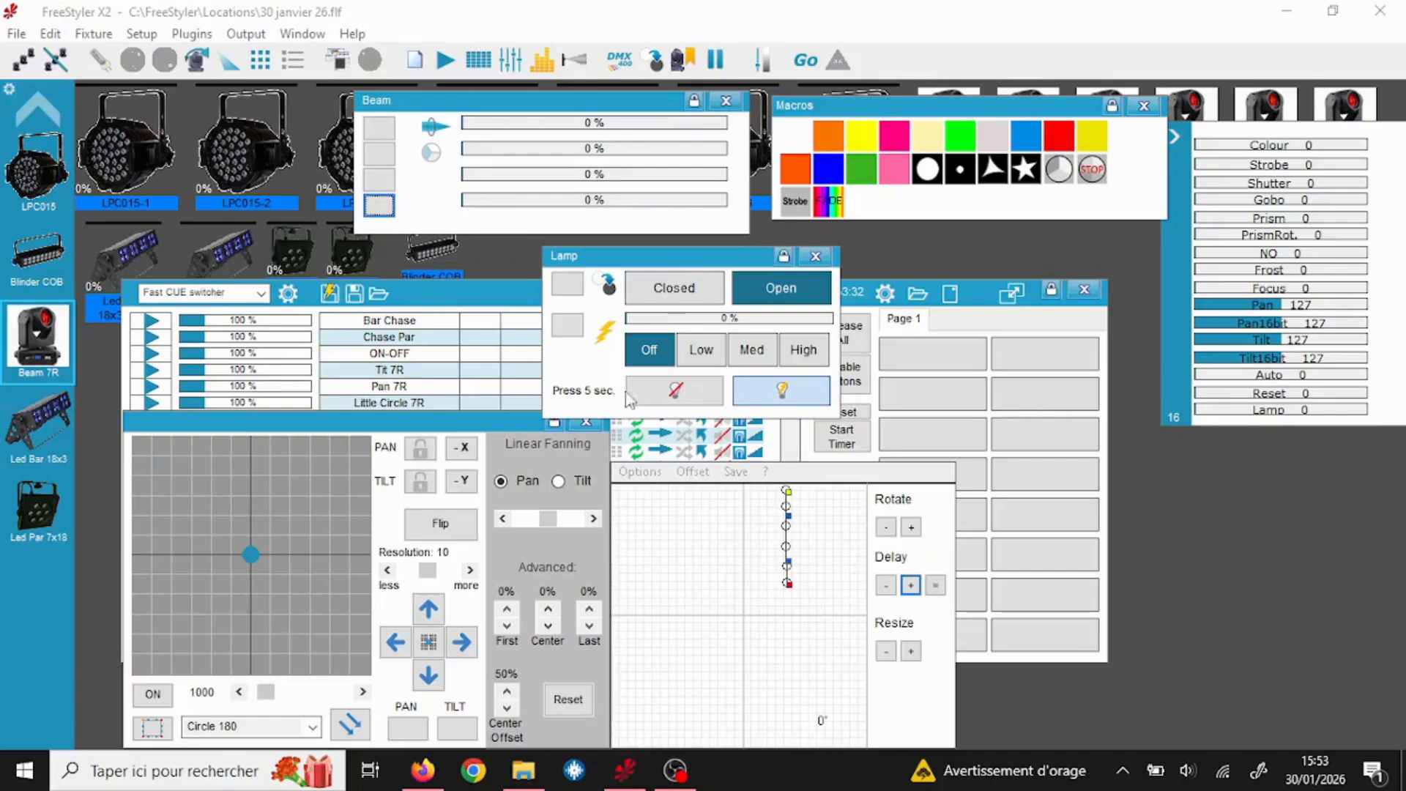
pyautogui.click(1114, 605)
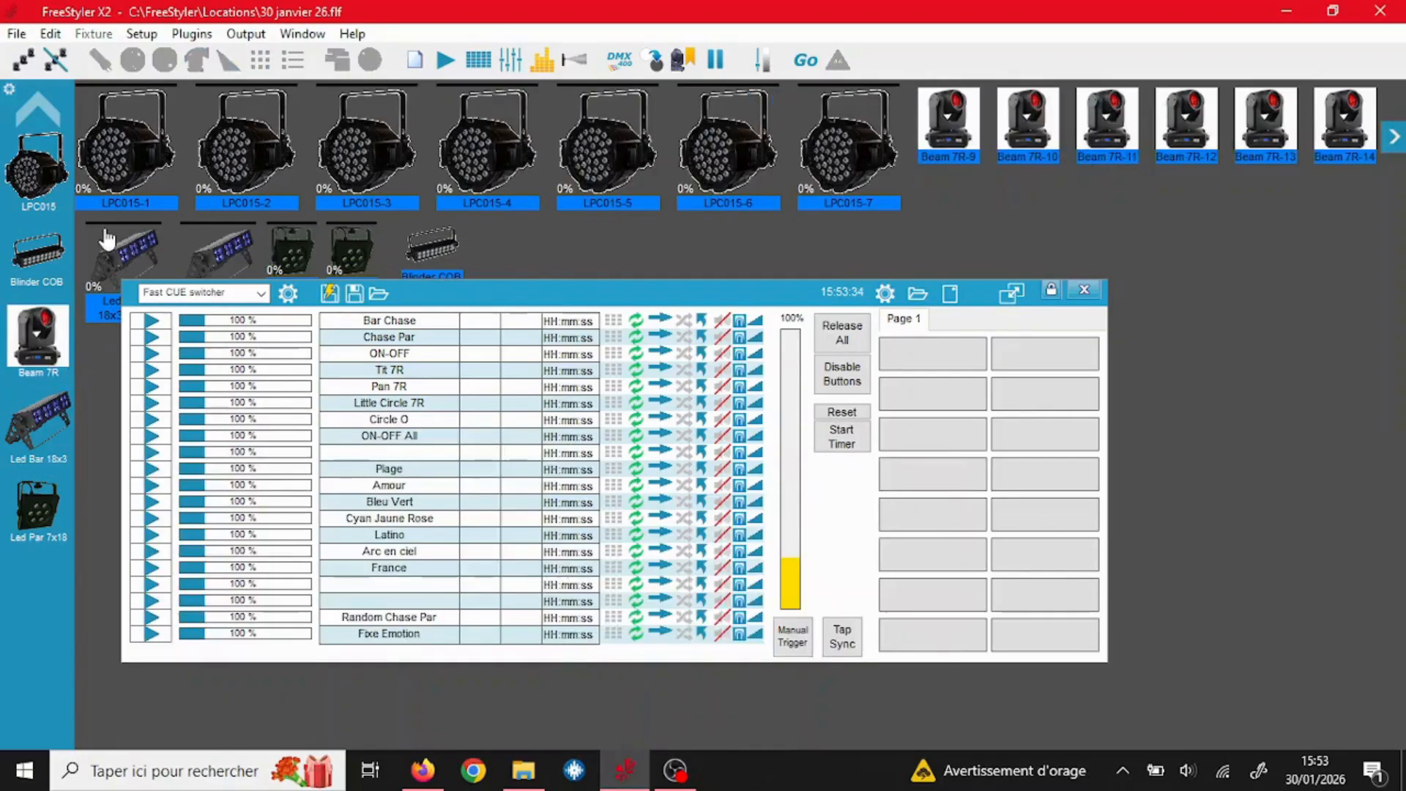
pyautogui.click(33, 172)
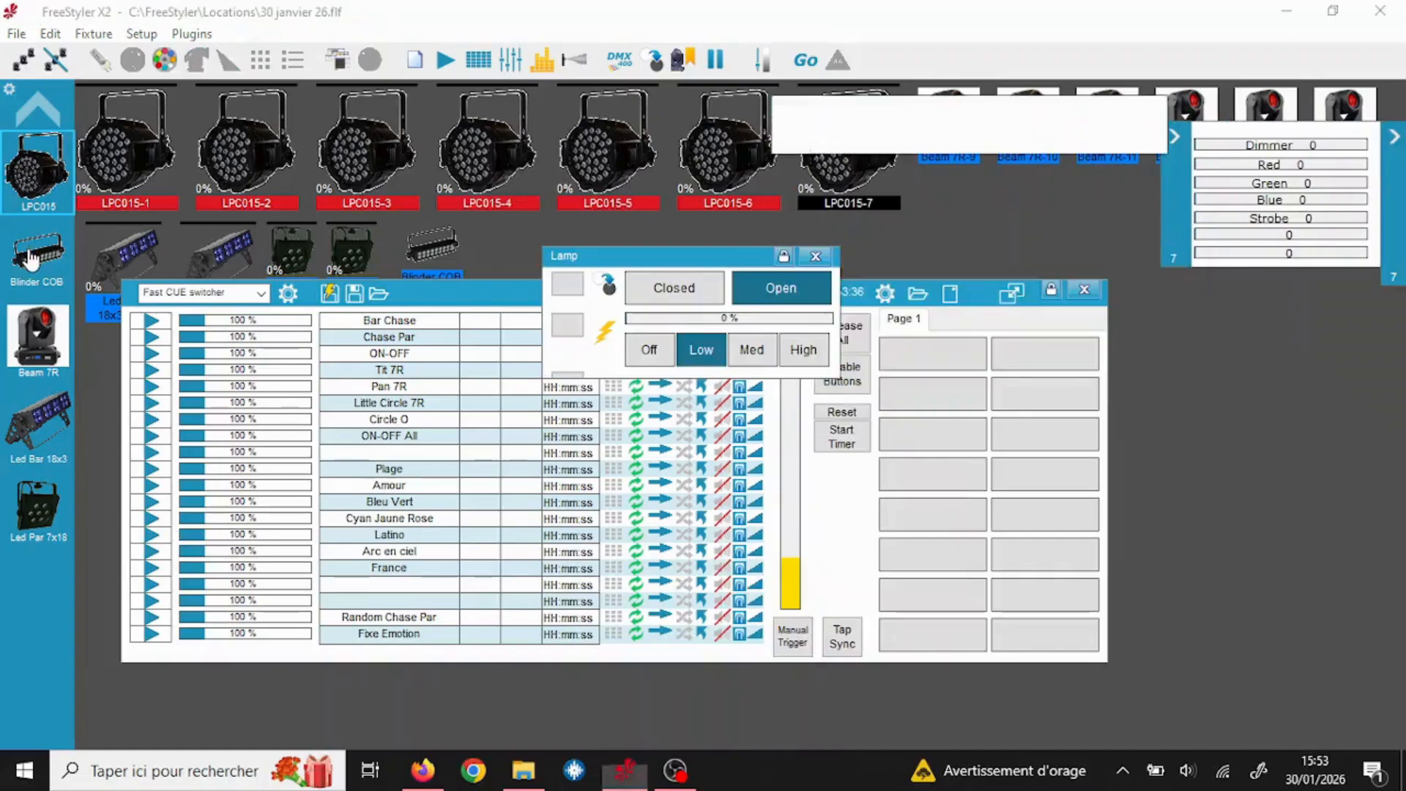
pyautogui.click(31, 259)
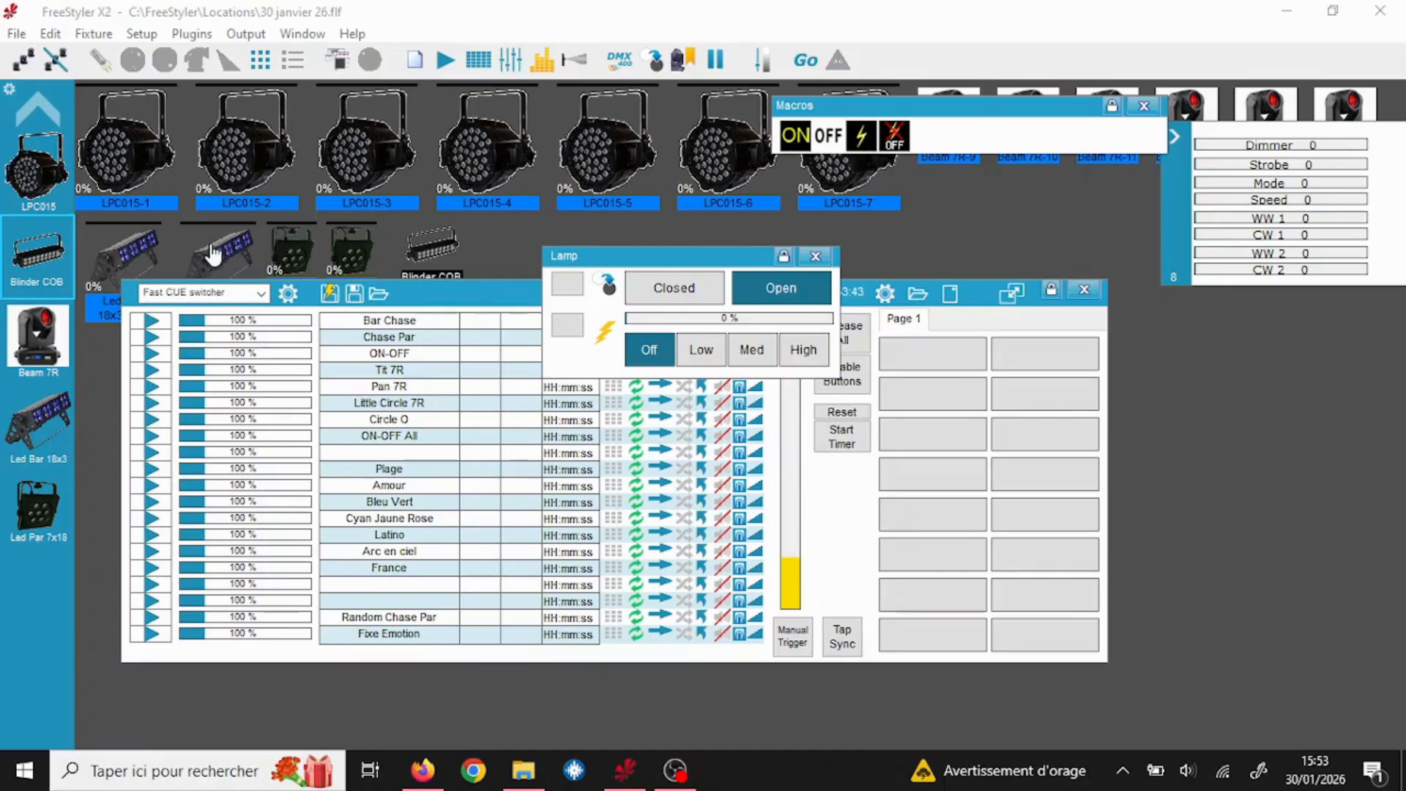
pyautogui.click(57, 193)
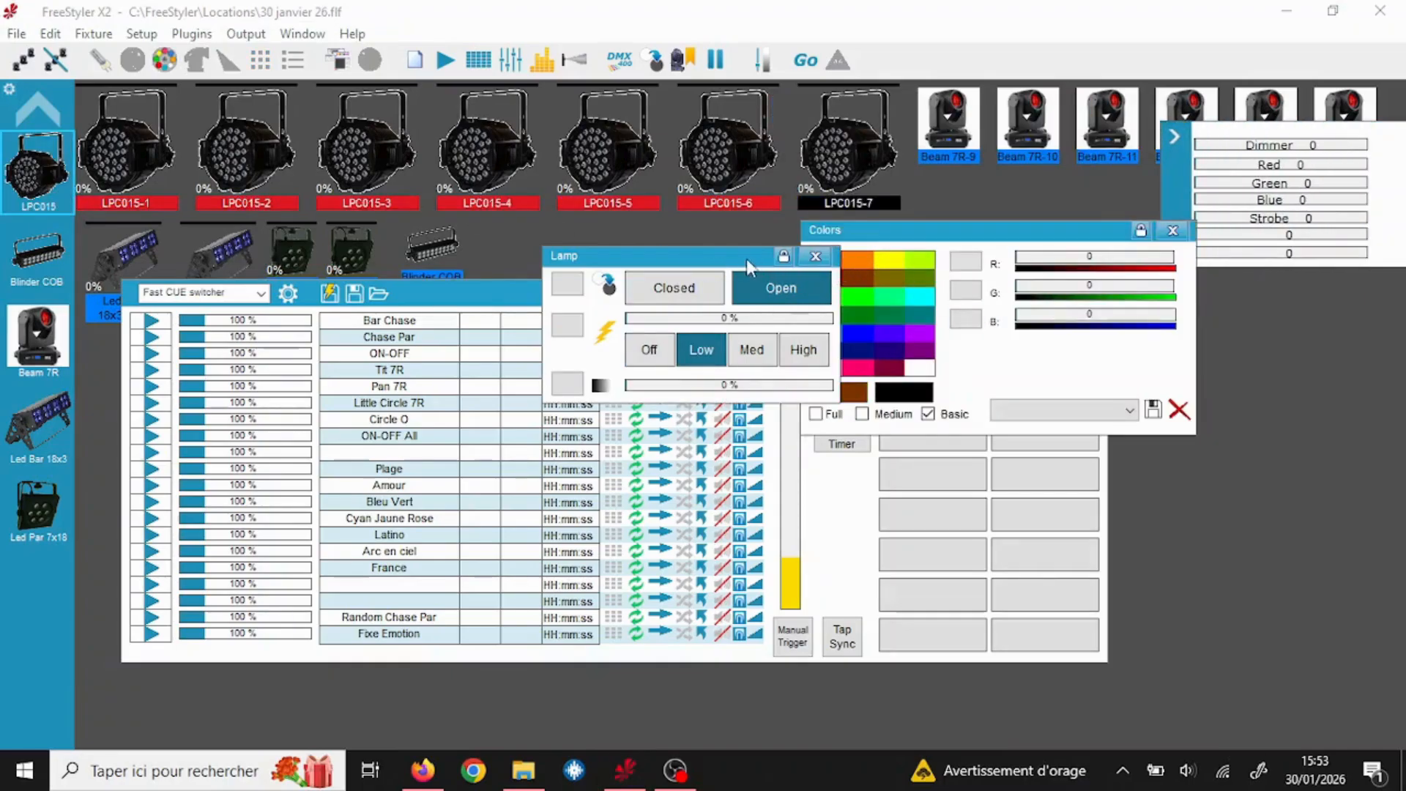
pyautogui.moveTo(745, 258); pyautogui.dragTo(677, 248)
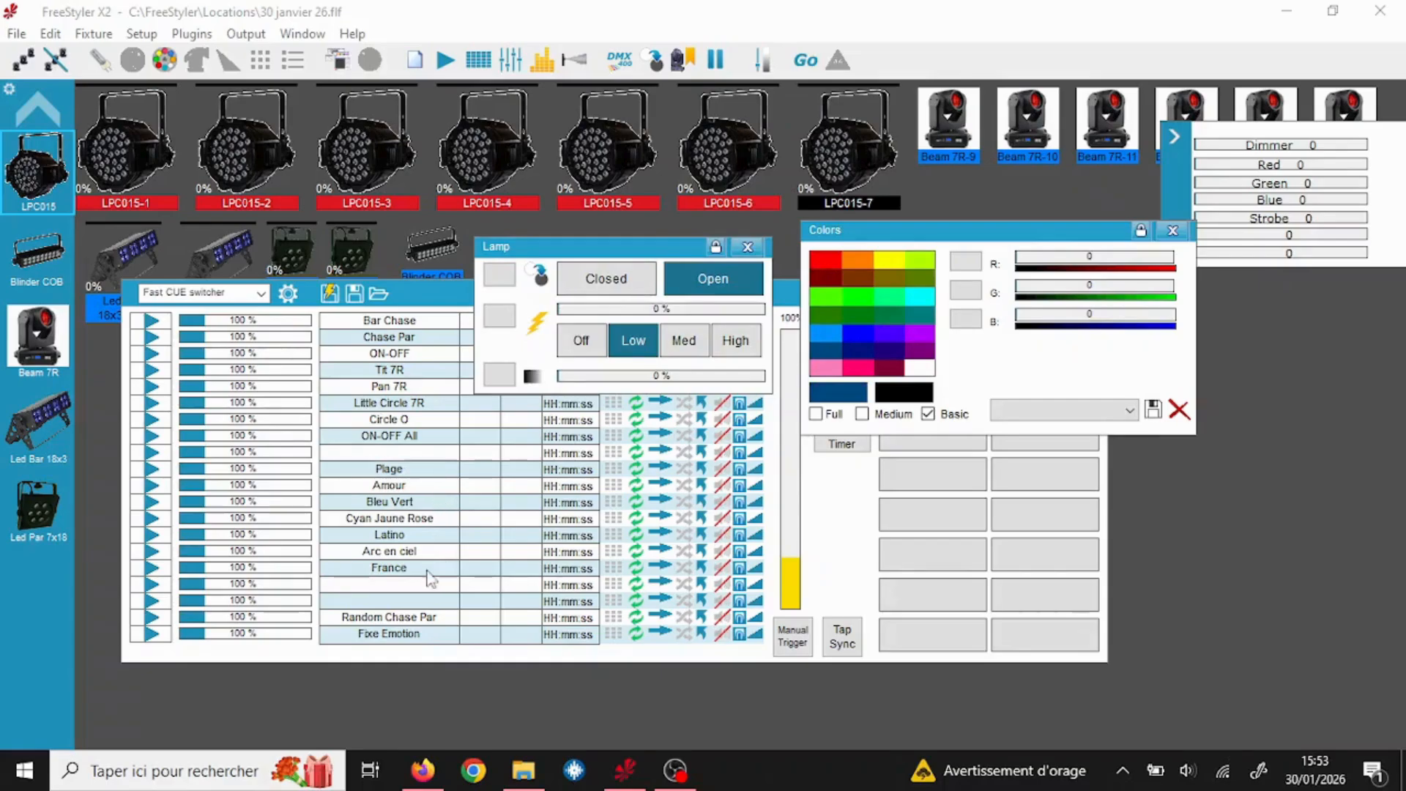
# Review the controls of the Beam 7R, Led Bar 18x3 and Led Par 7x18 groups beside the cue list, and deselect the fixtures.
pyautogui.click(67, 359)
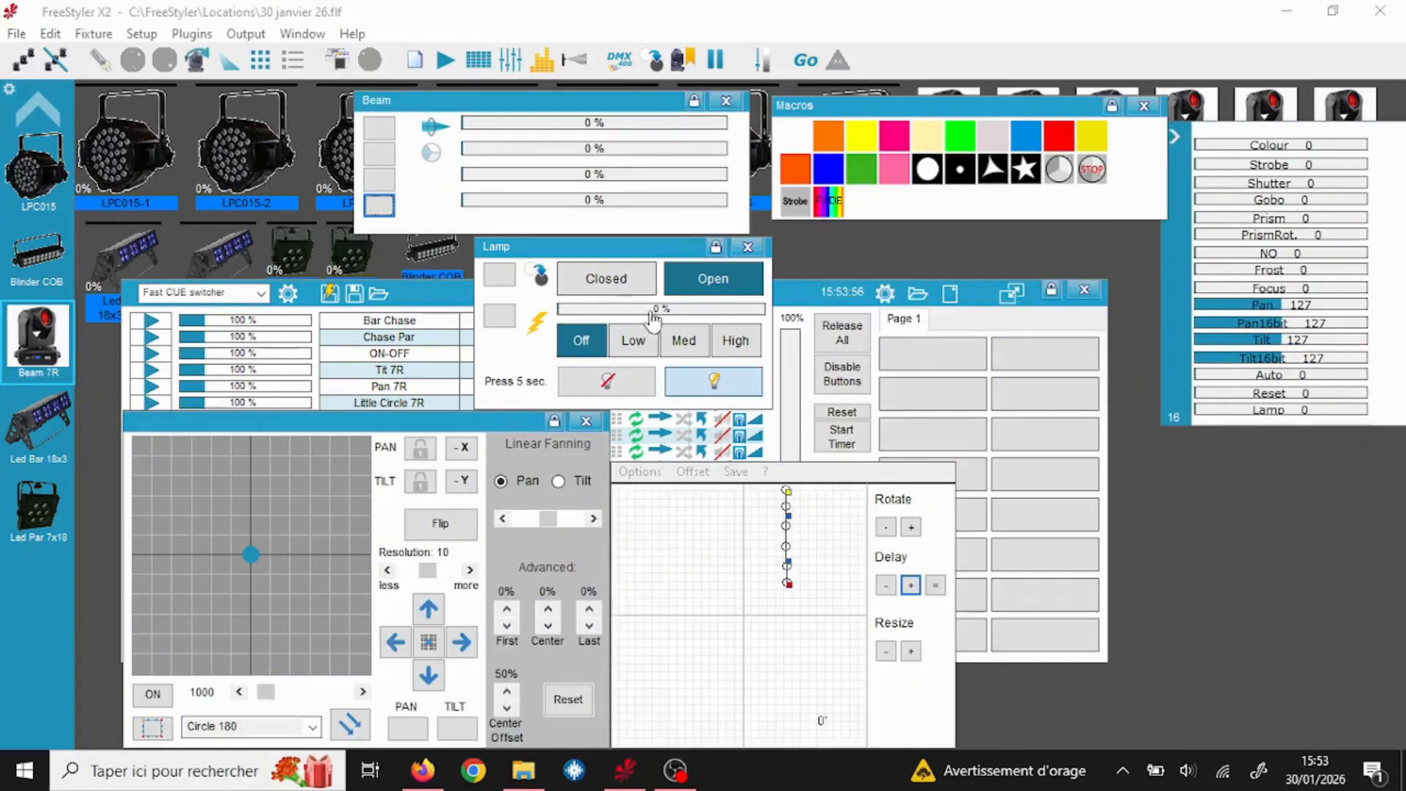
pyautogui.click(419, 308)
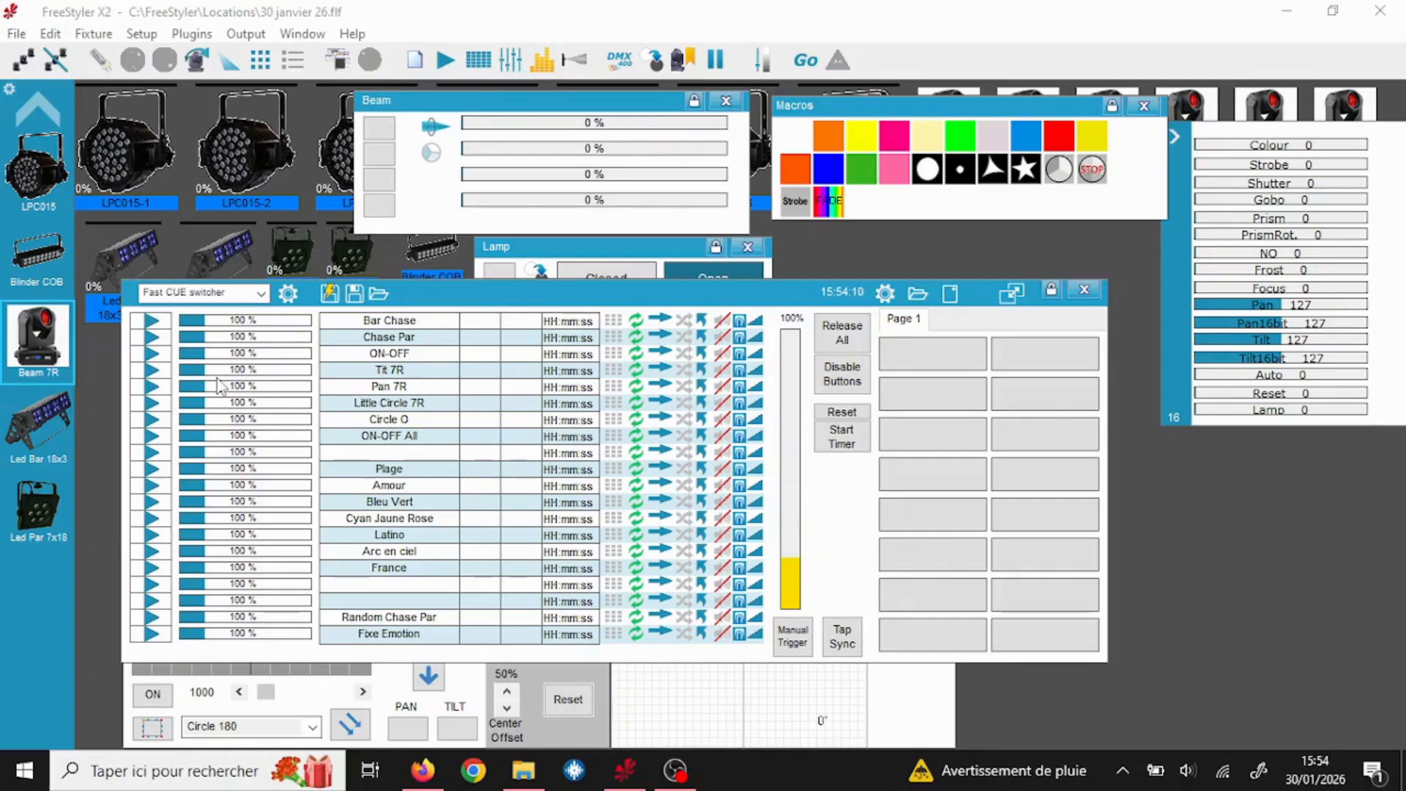
pyautogui.click(262, 293)
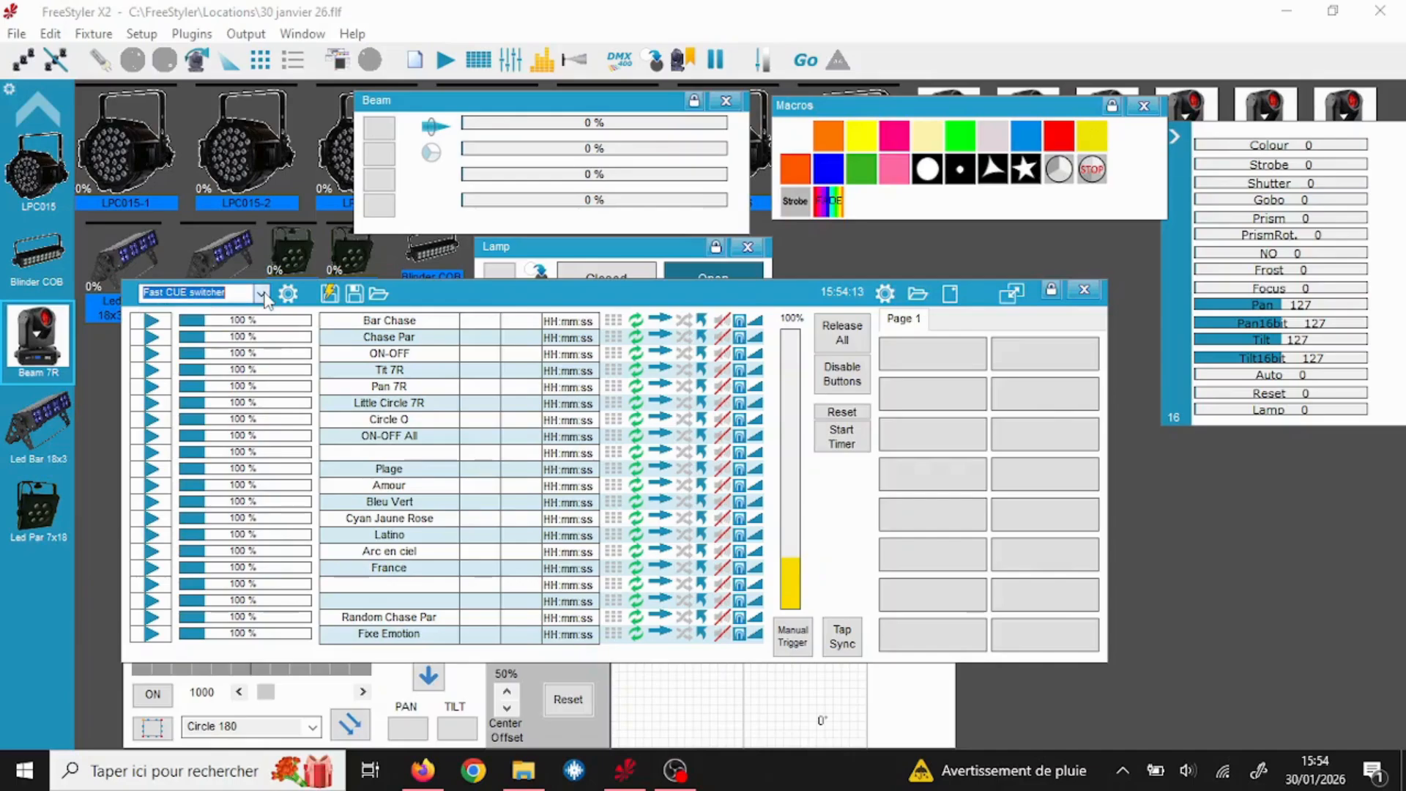
pyautogui.click(45, 428)
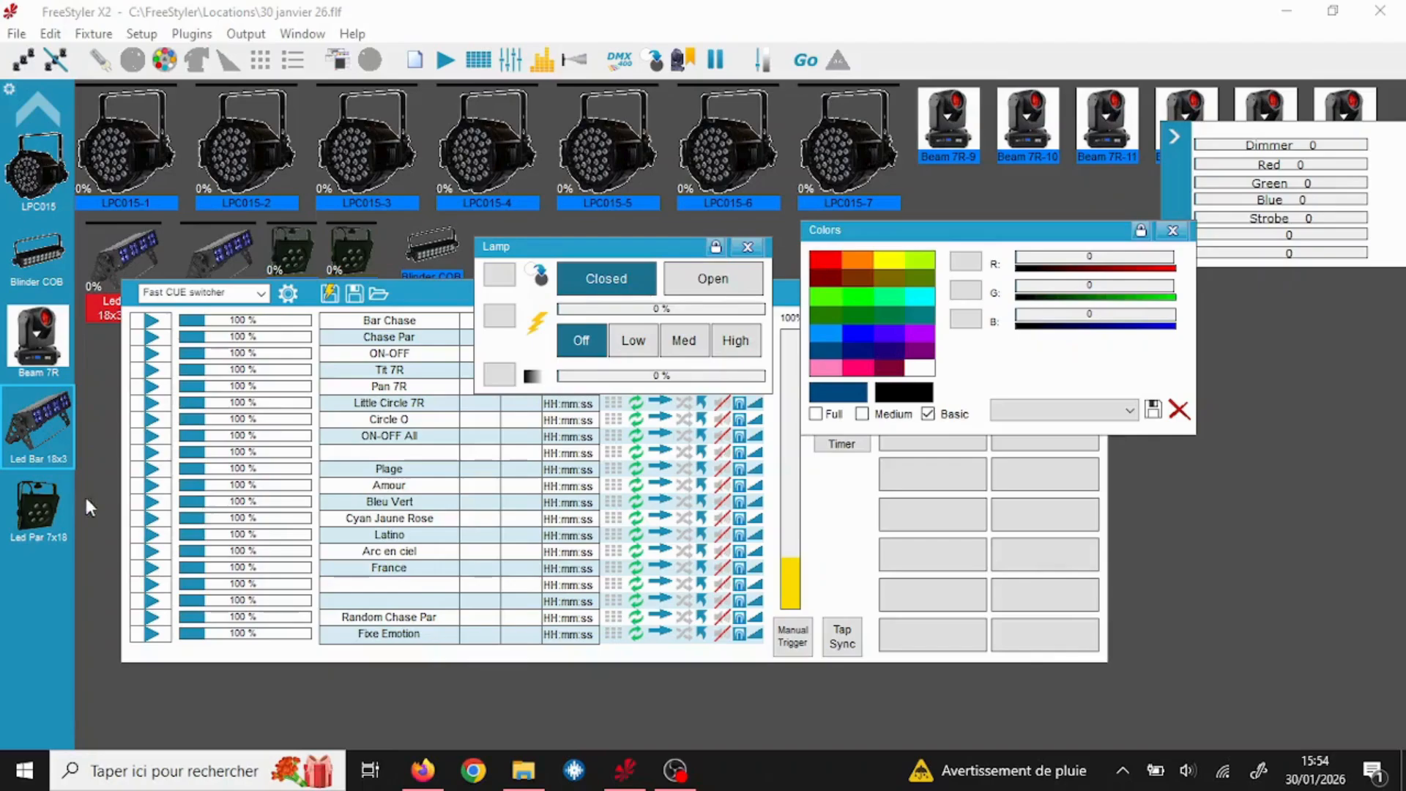
pyautogui.click(38, 506)
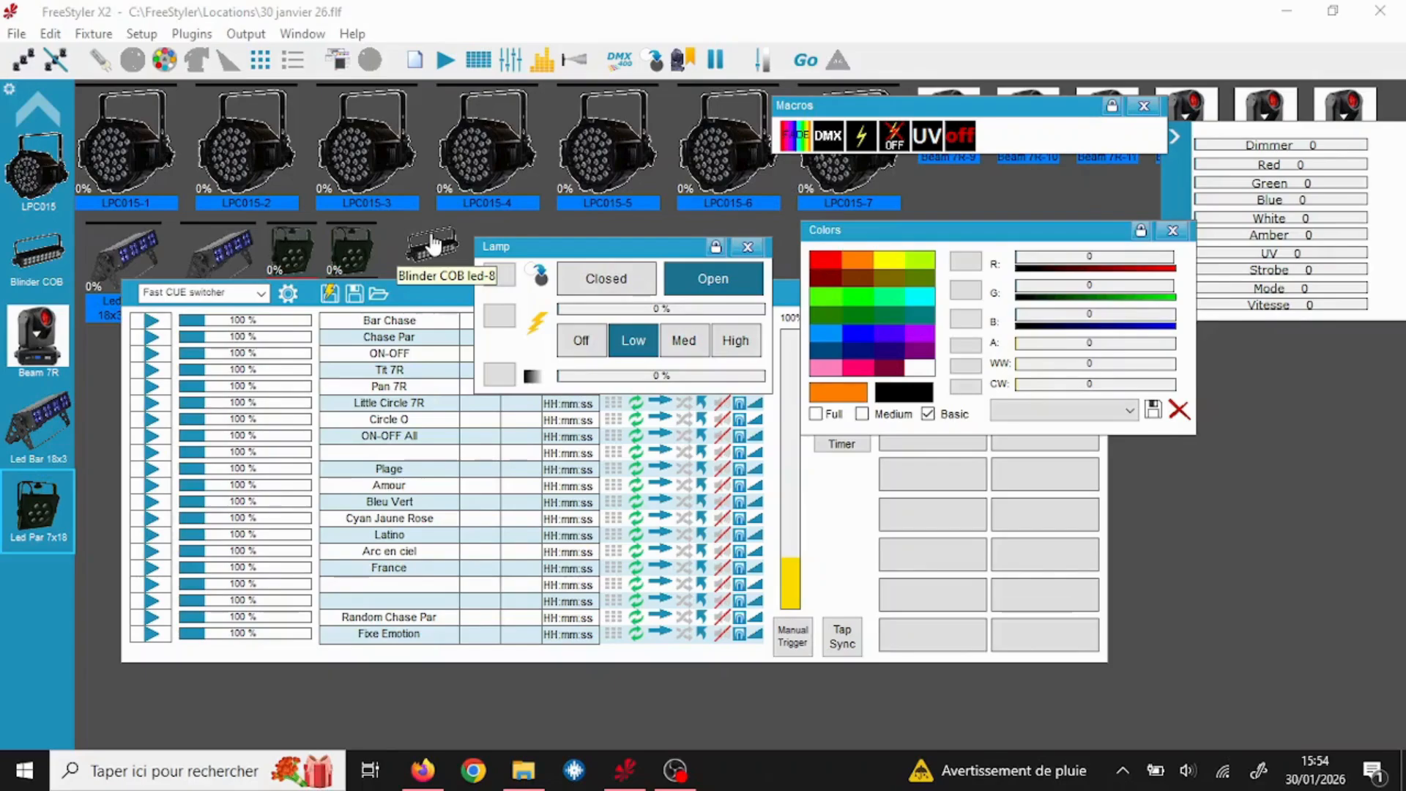
pyautogui.click(693, 216)
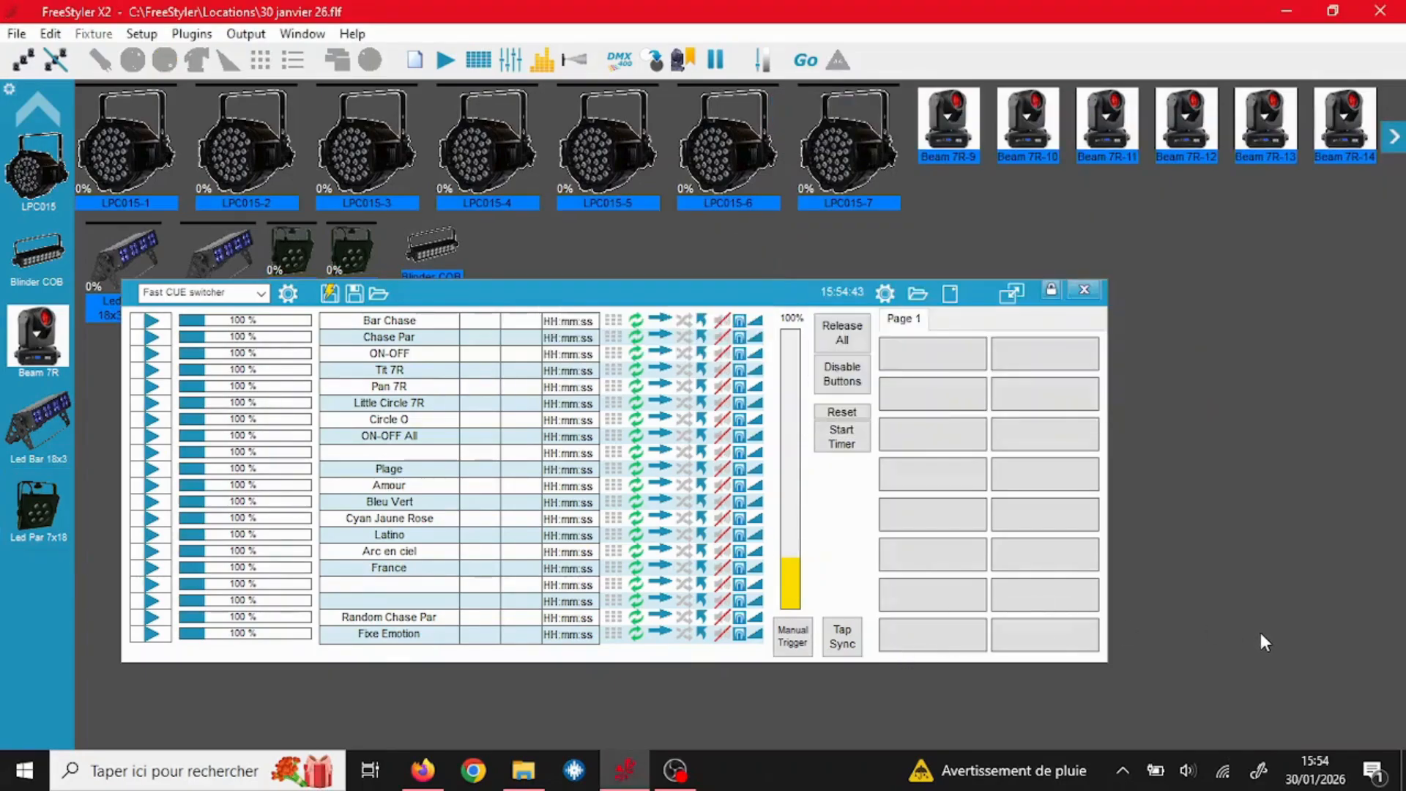
# Start a new sequence, close the cue list, and set the LPC015 group to red with its red, green and blue channels enabled.
pyautogui.click(415, 62)
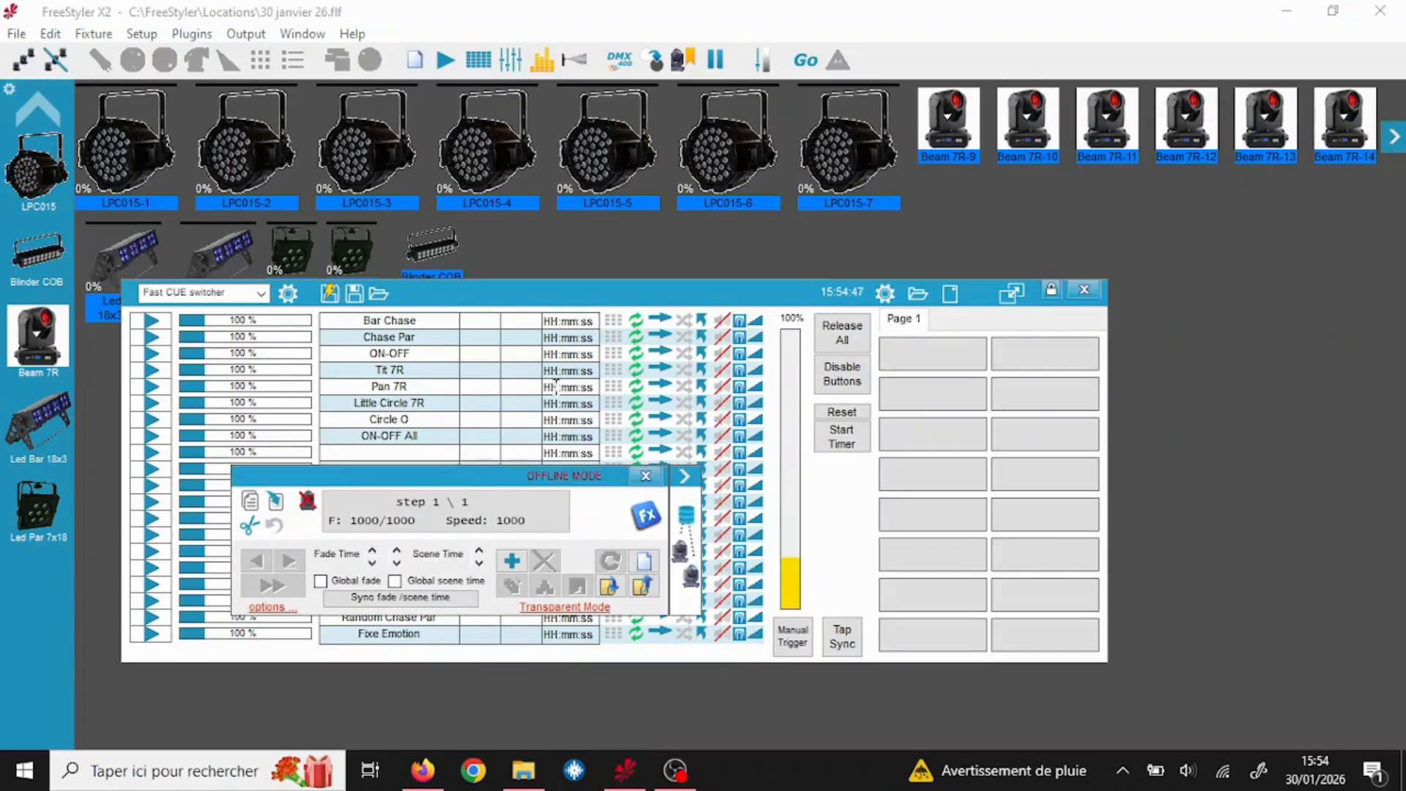
pyautogui.click(1084, 289)
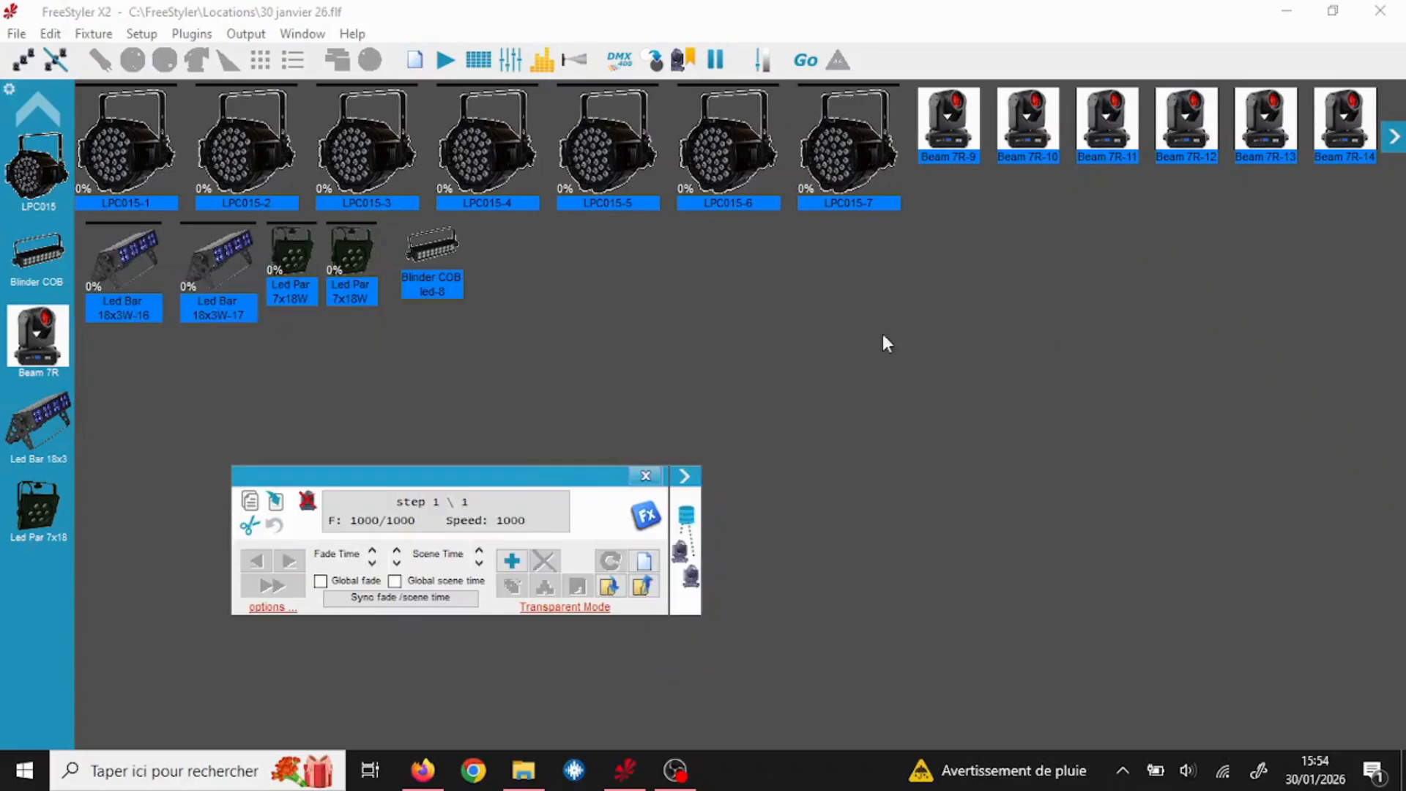
pyautogui.click(38, 183)
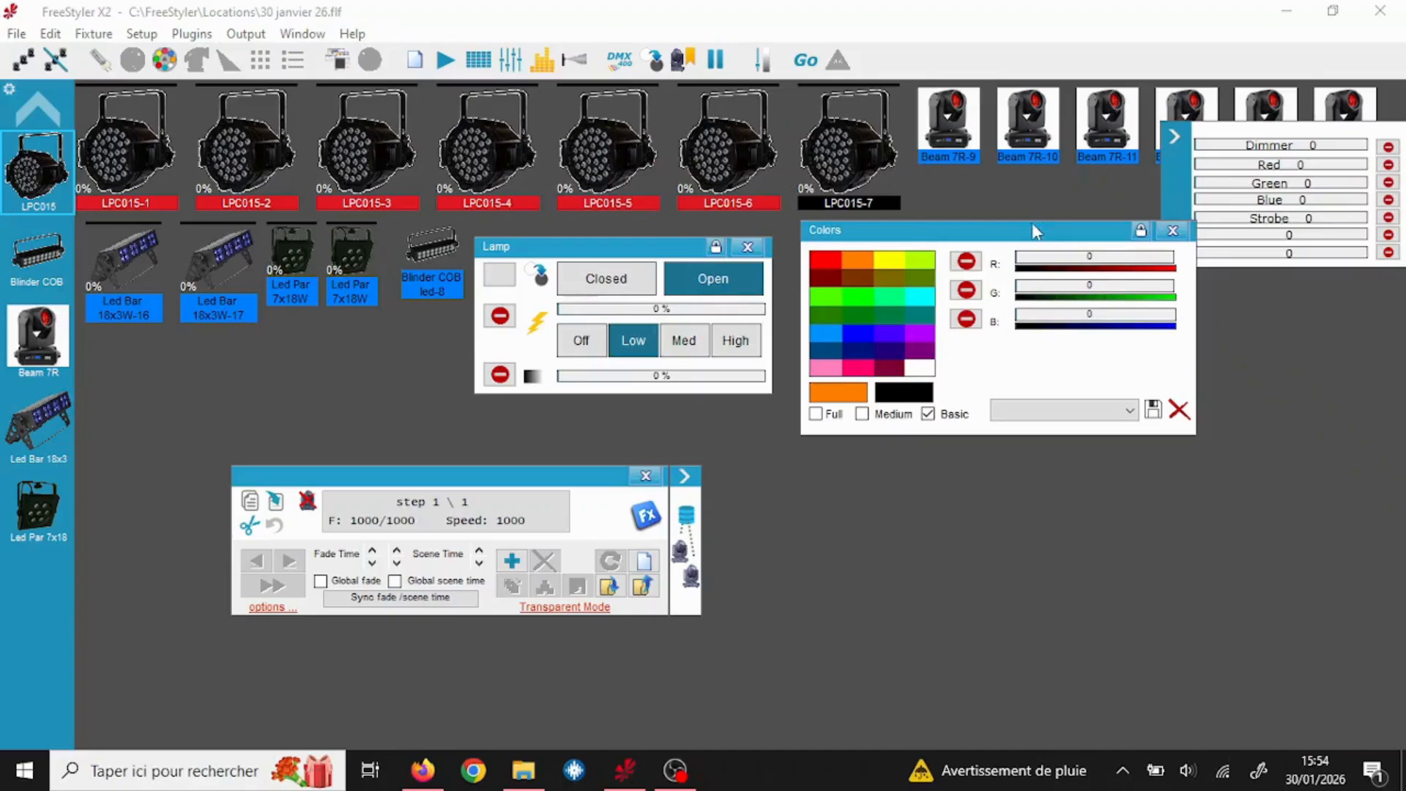
pyautogui.click(966, 260)
pyautogui.click(965, 290)
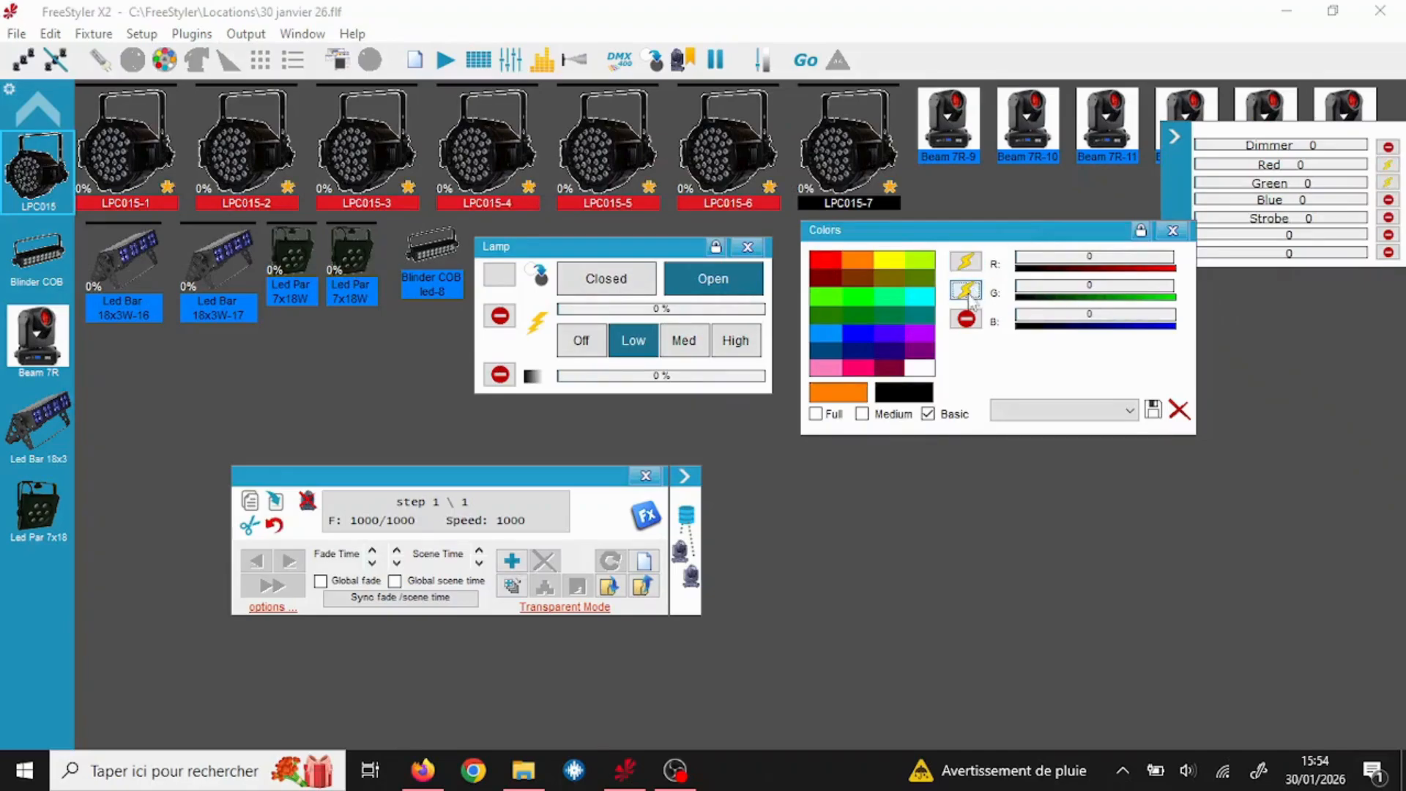
pyautogui.click(966, 318)
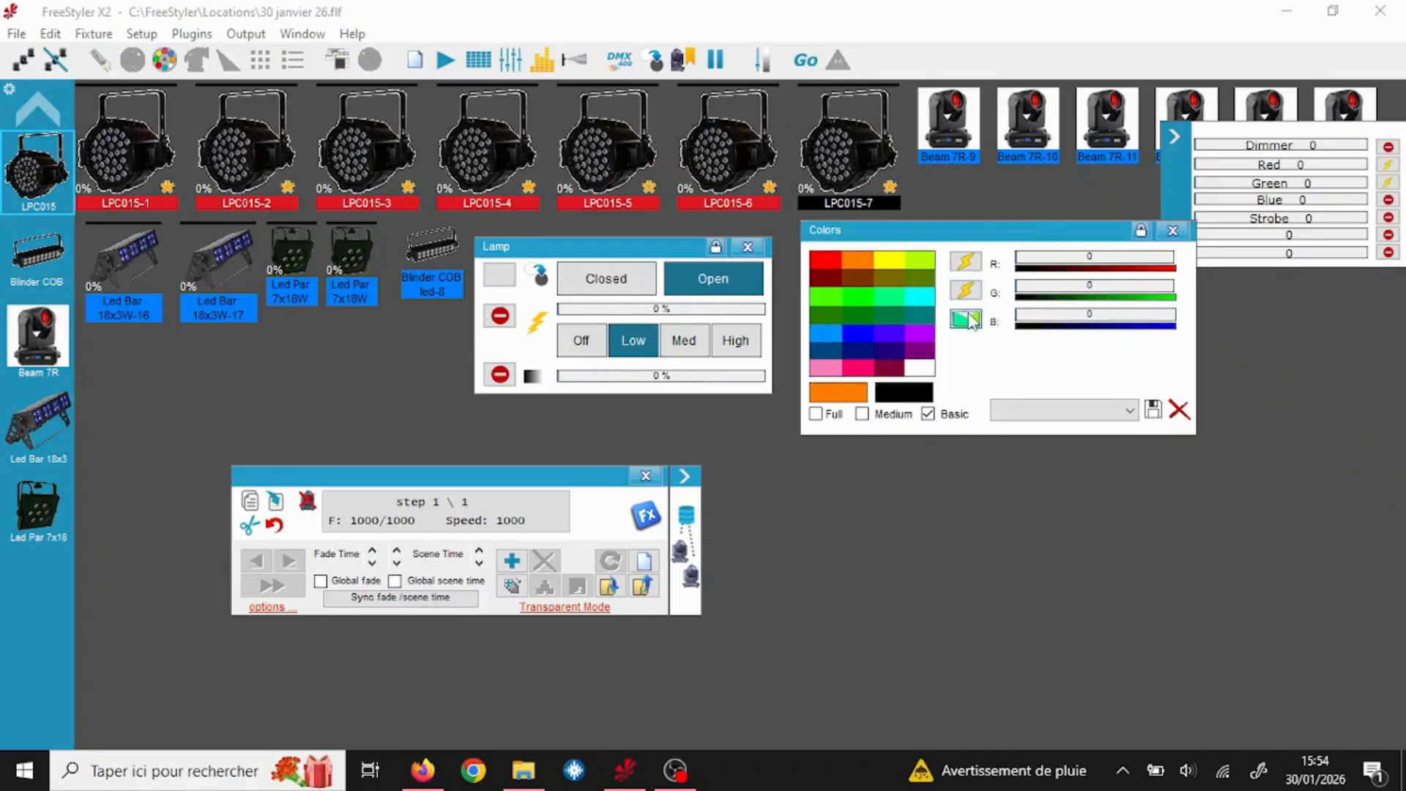
pyautogui.click(820, 260)
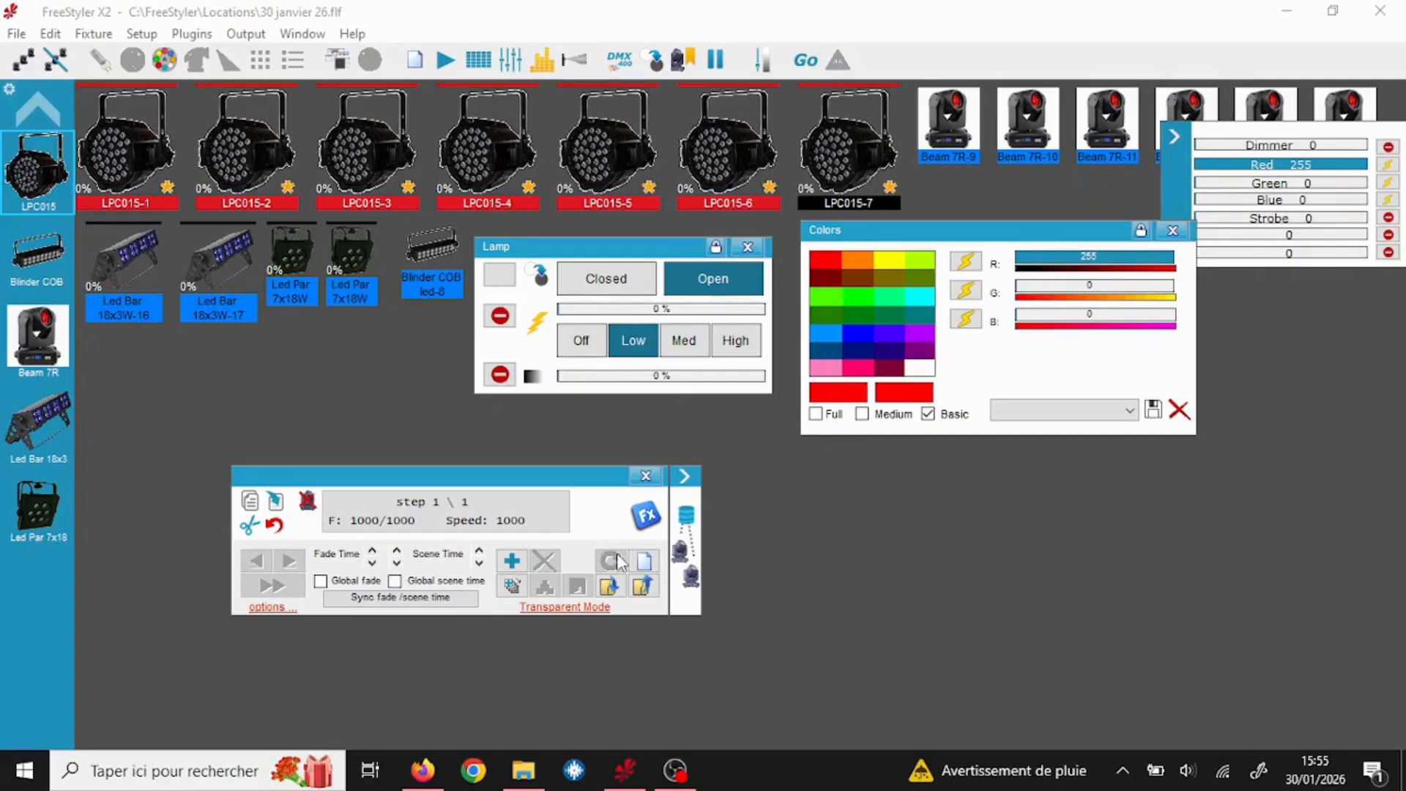
# Open the effect generator for the LPC015 group, preview the Chase effect, and briefly check the cue list.
pyautogui.click(645, 518)
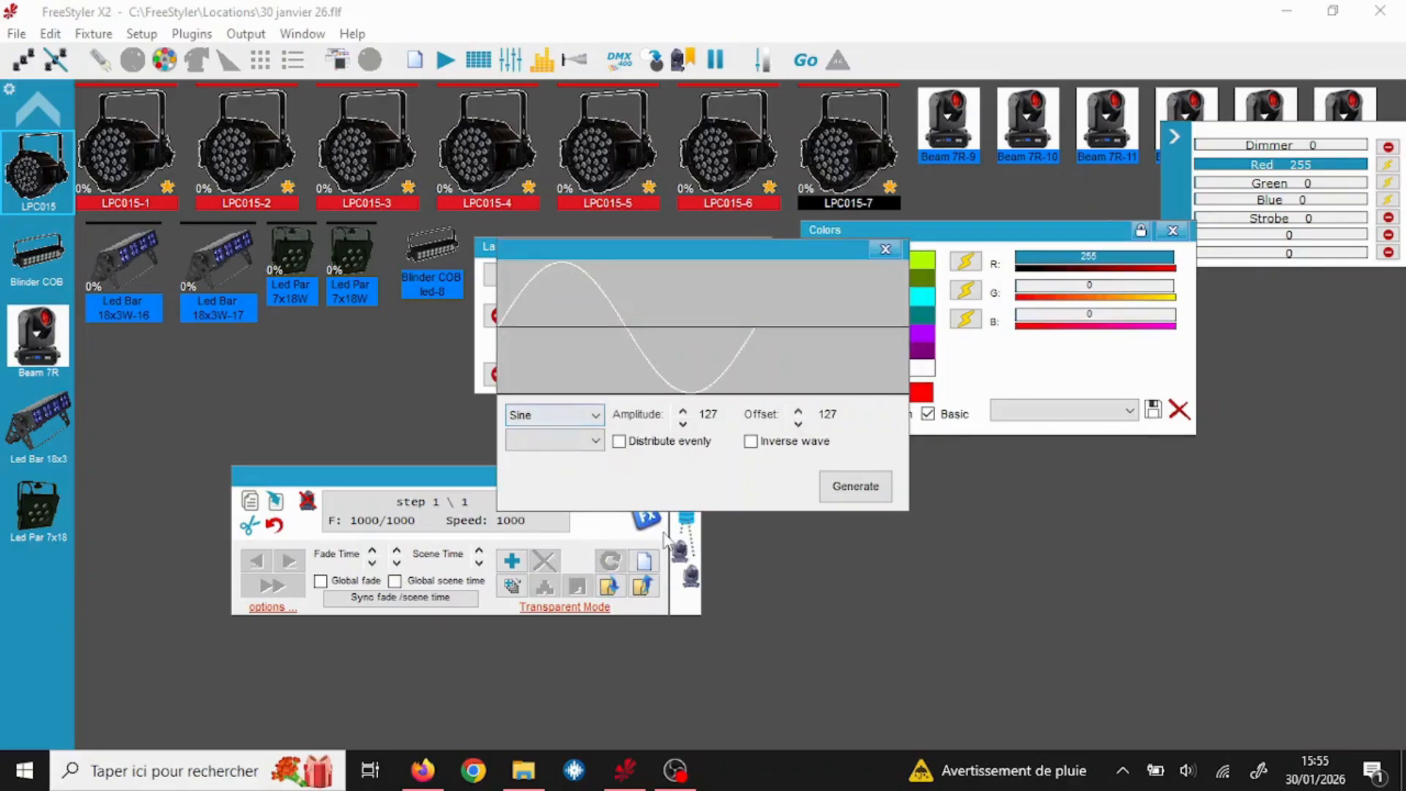
pyautogui.click(594, 418)
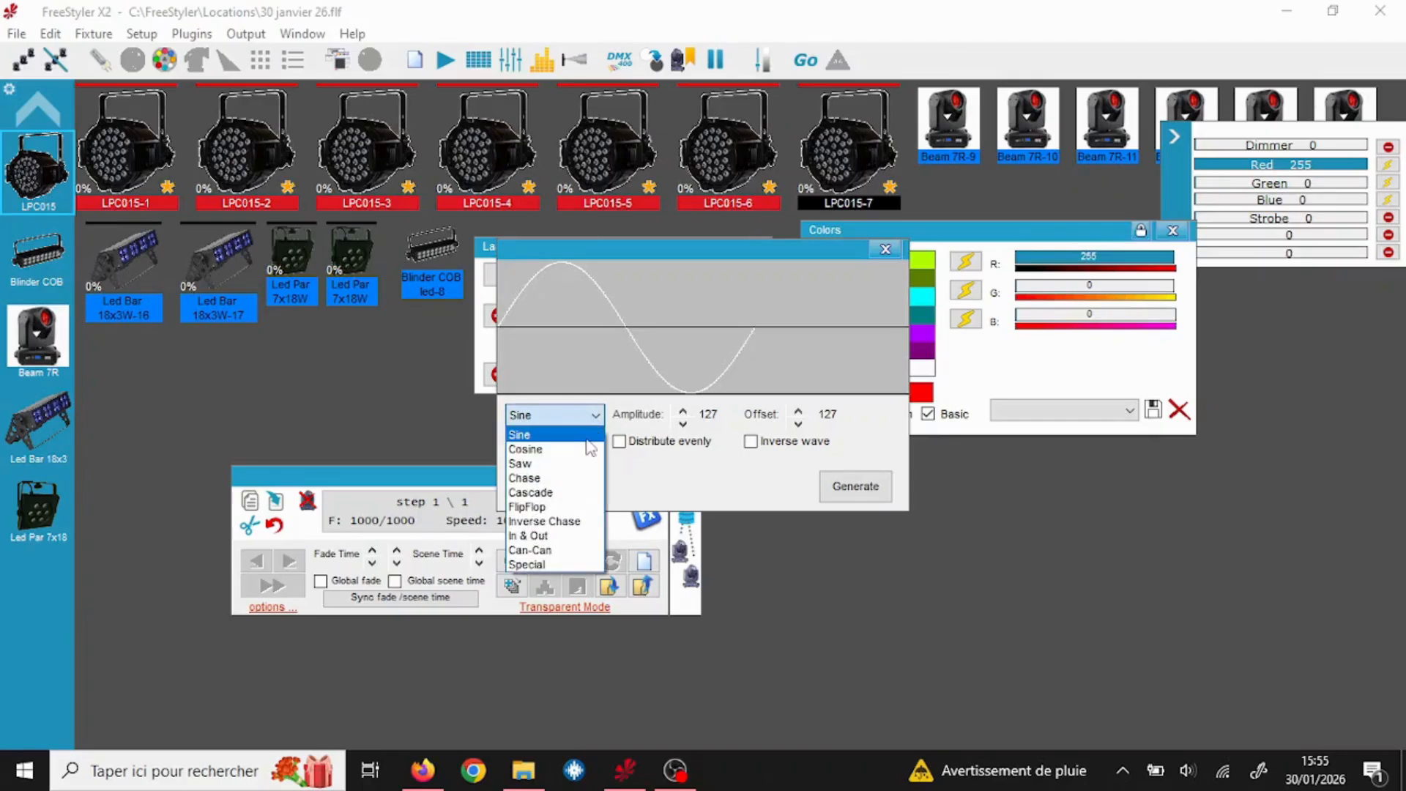
pyautogui.click(578, 478)
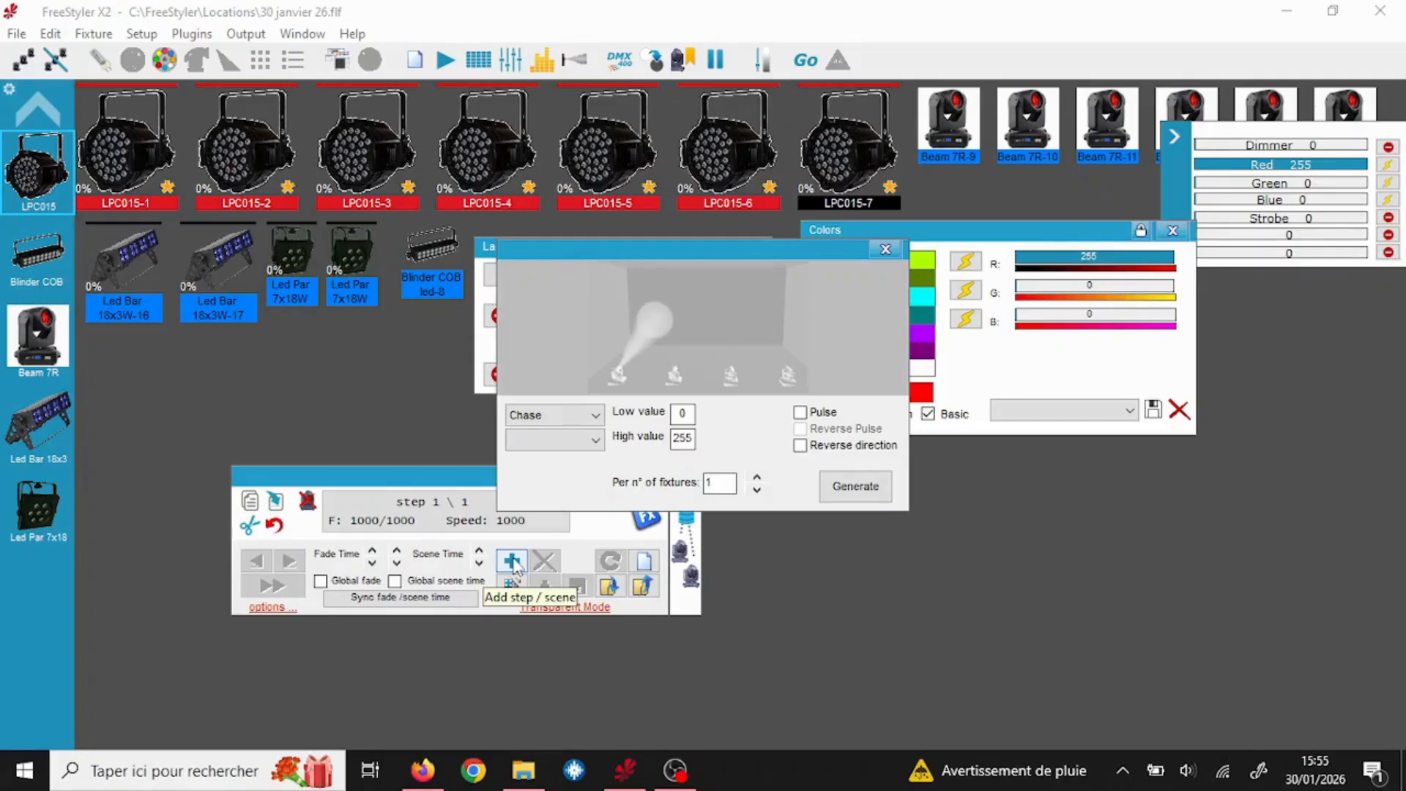
pyautogui.click(445, 60)
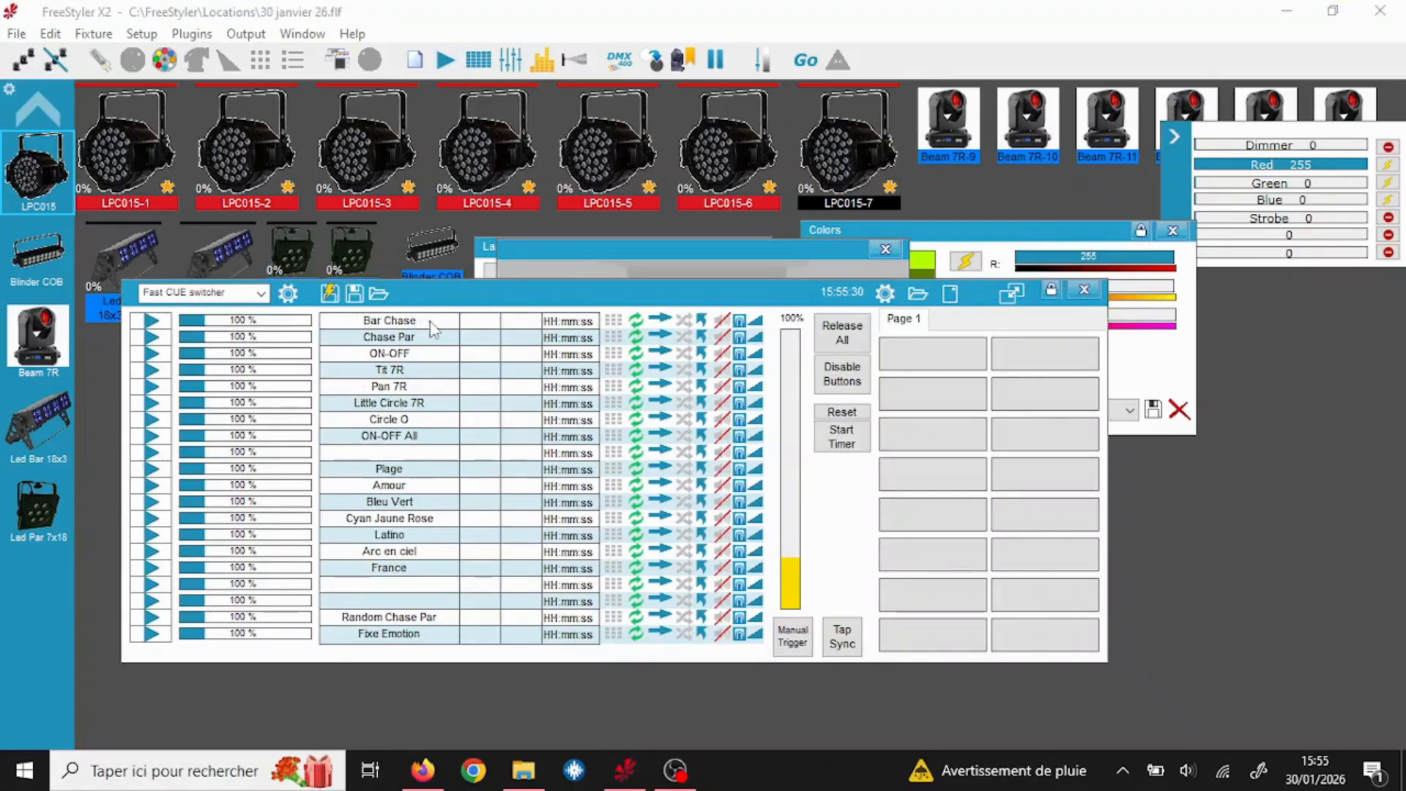
pyautogui.click(1085, 290)
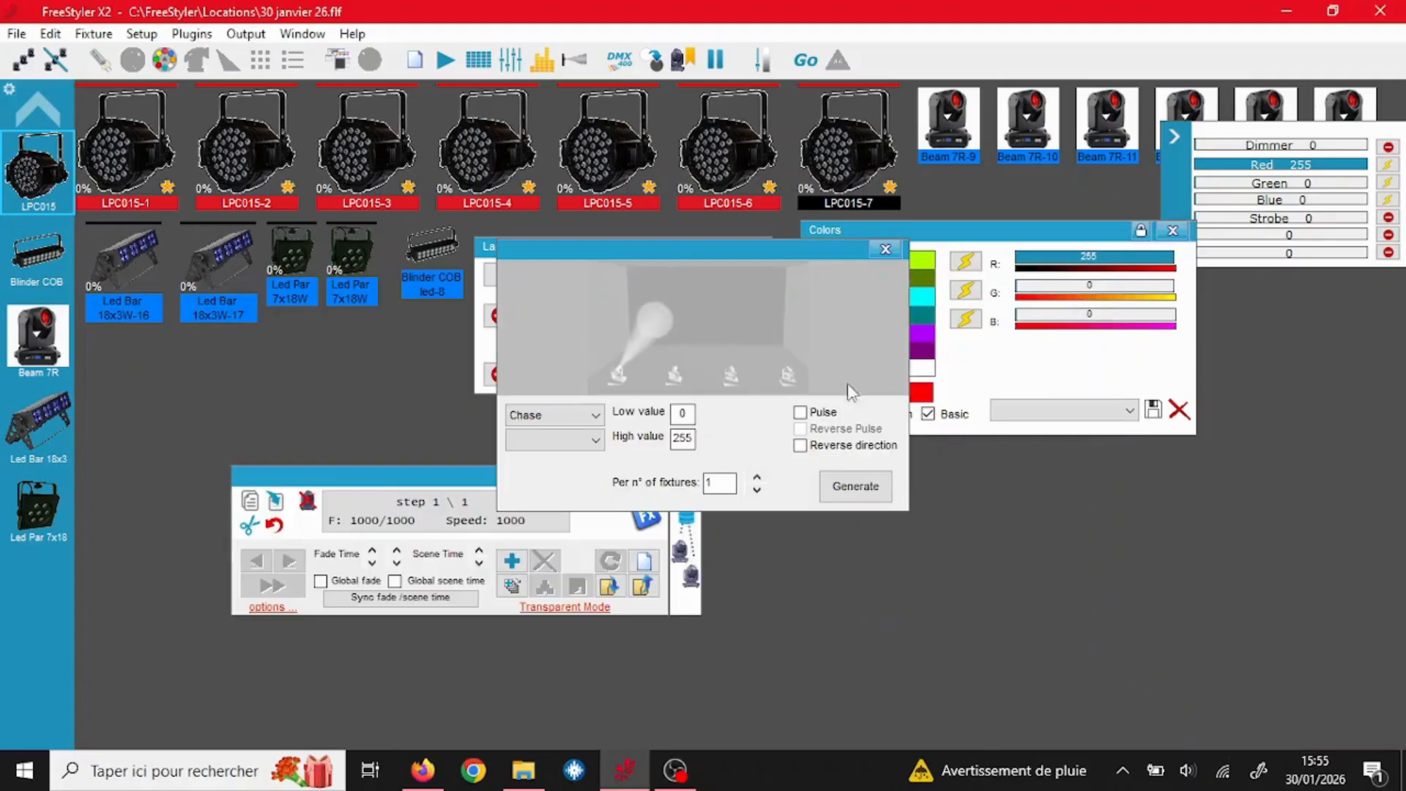
# Generate a Cascade effect on Intensity from 0 to 100 for the LPC015 group and close the effect generator.
pyautogui.click(586, 415)
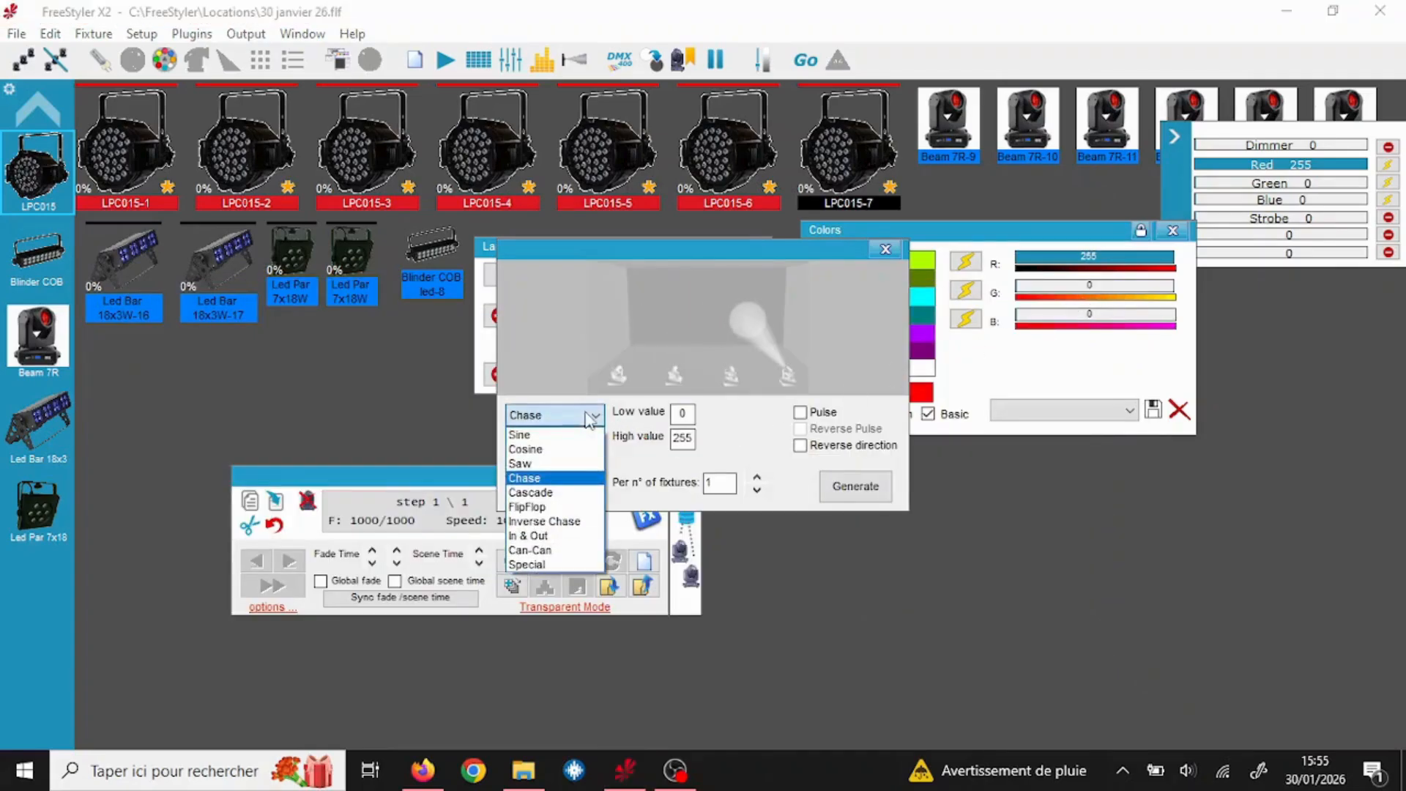
pyautogui.click(561, 494)
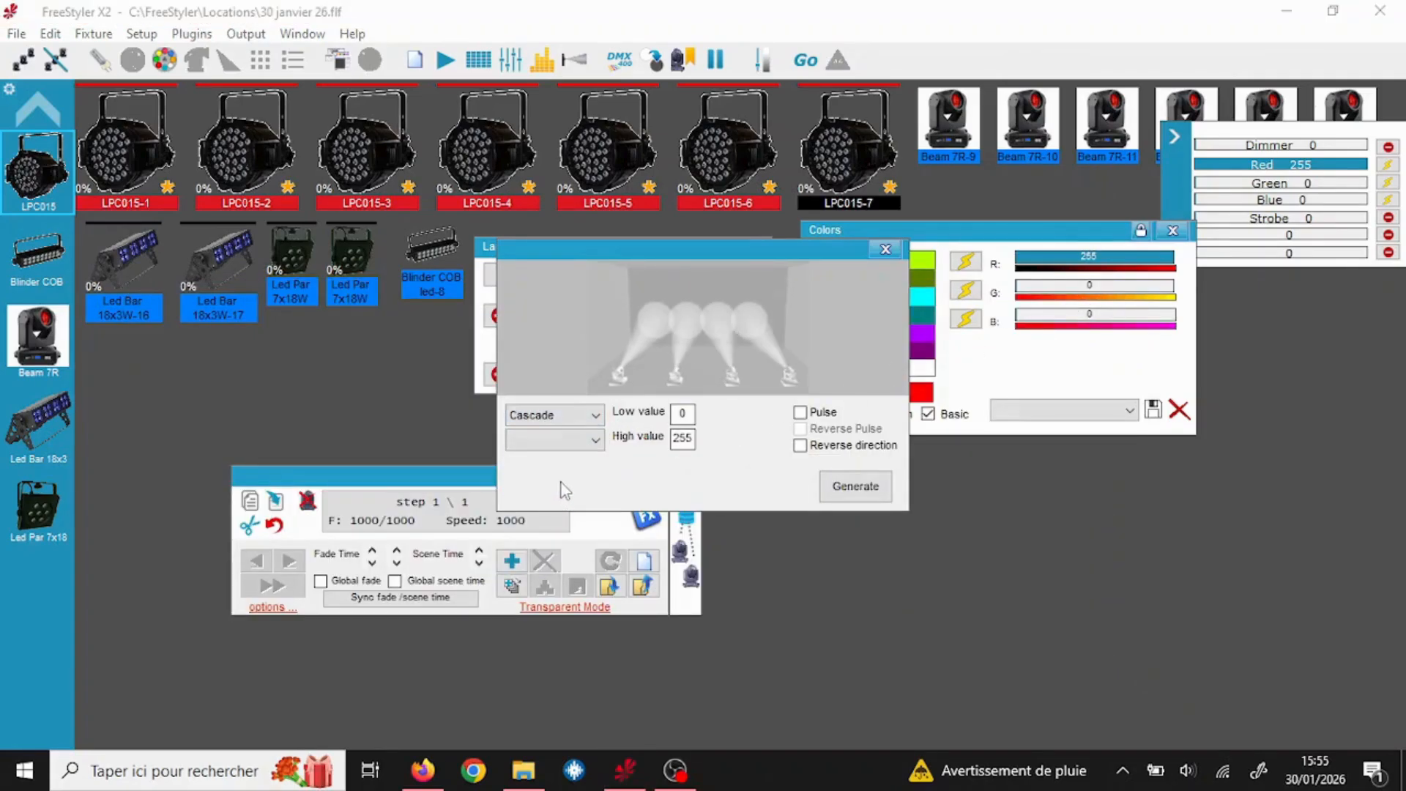
pyautogui.click(593, 440)
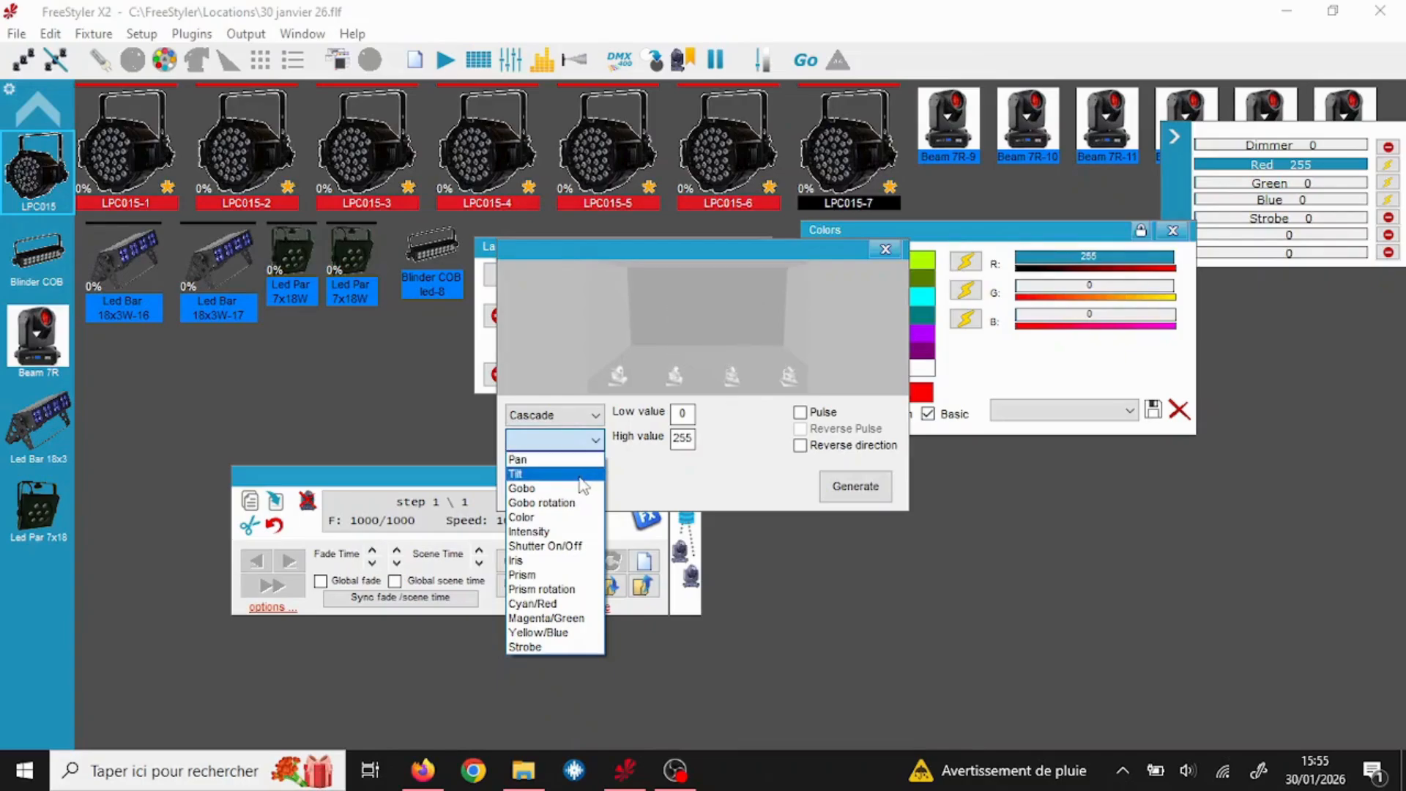
pyautogui.click(569, 531)
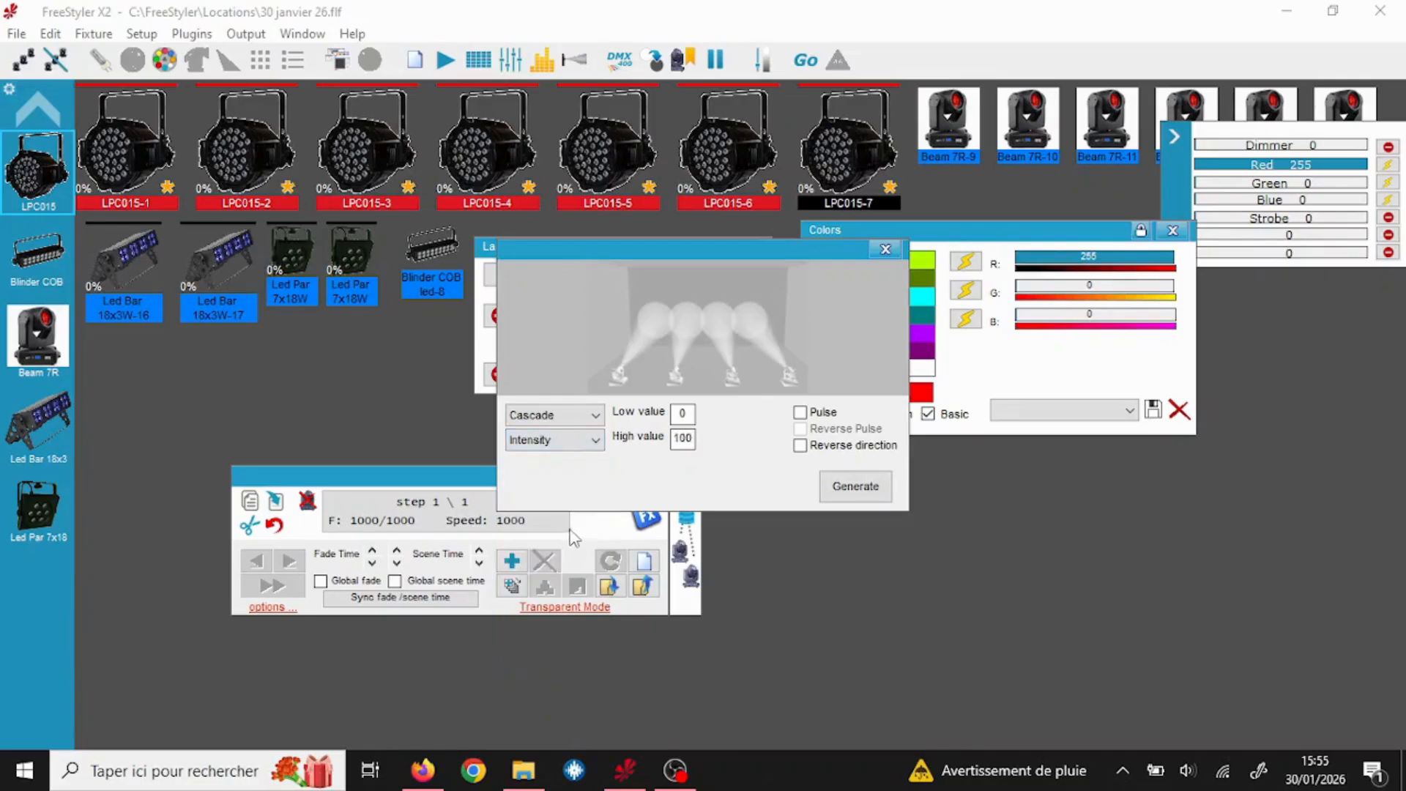
pyautogui.click(863, 490)
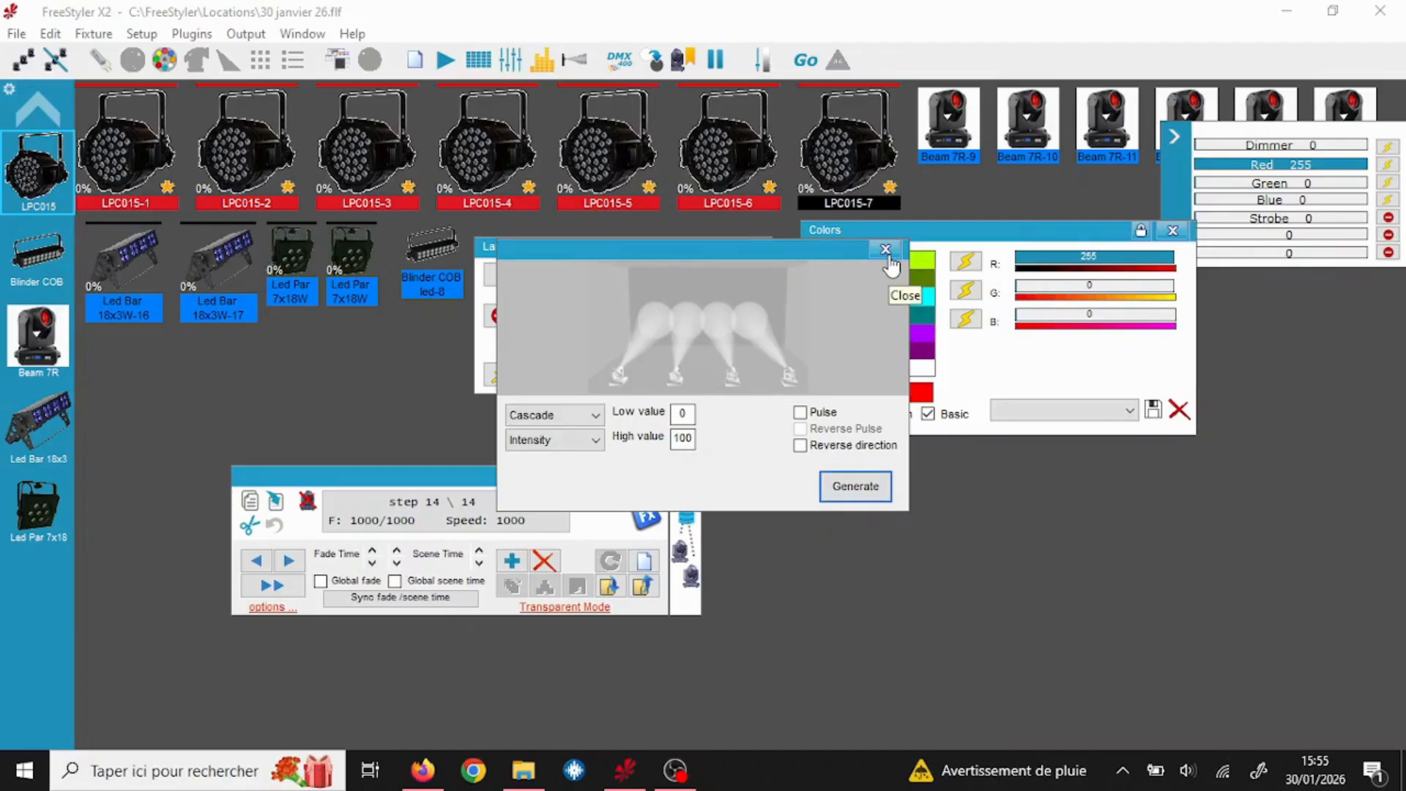
pyautogui.click(885, 249)
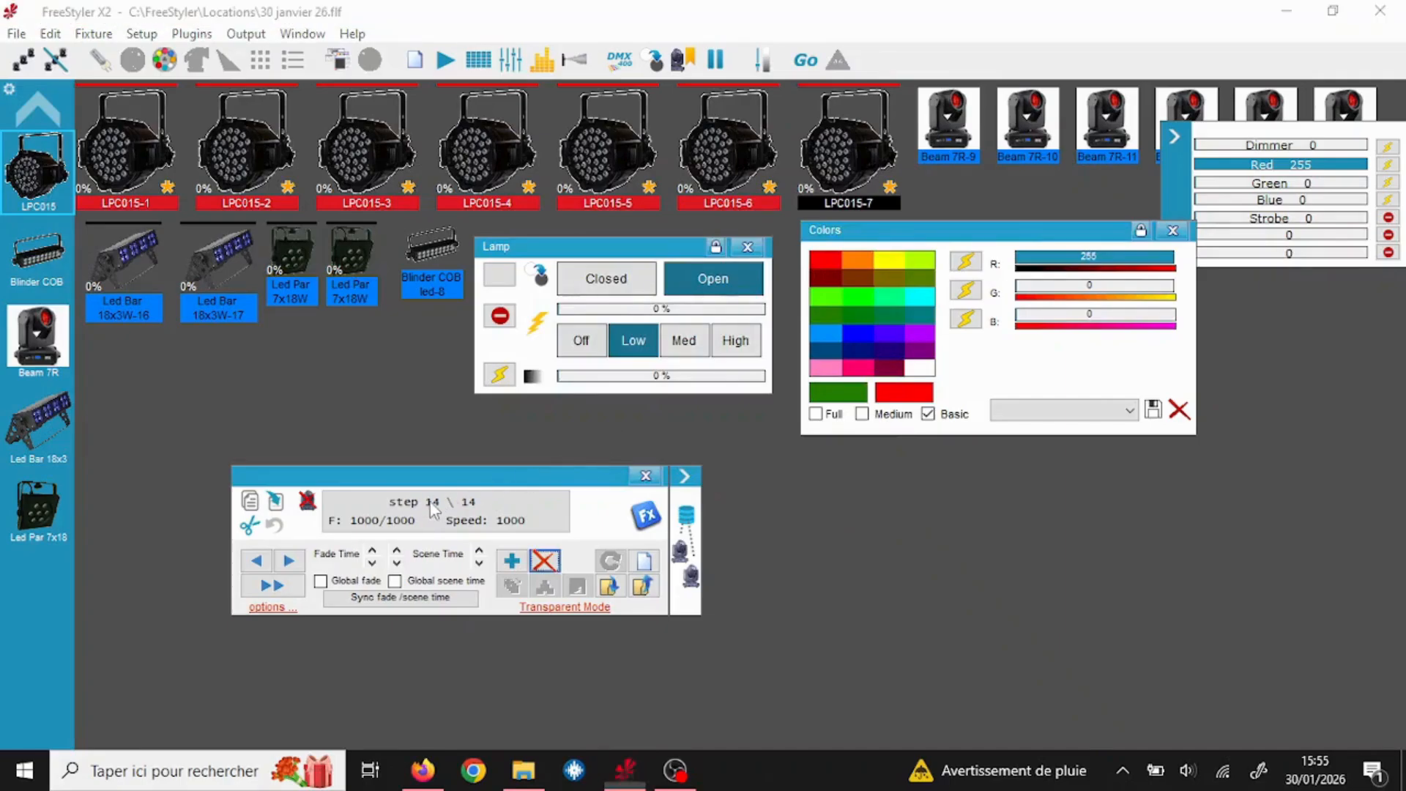
# Play the generated sequence, stop it, and advance manually through the remaining steps up to step 14.
pyautogui.click(290, 591)
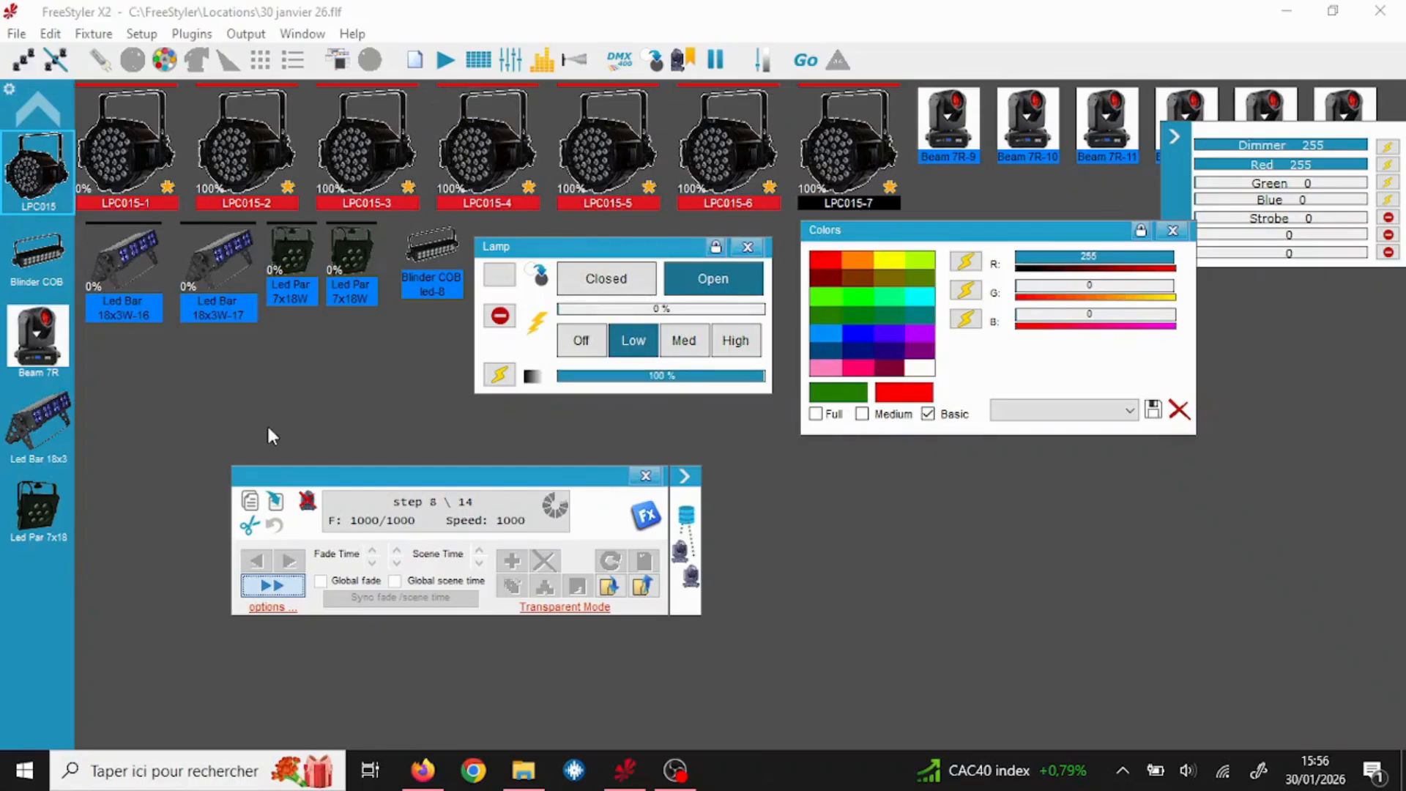
pyautogui.click(277, 586)
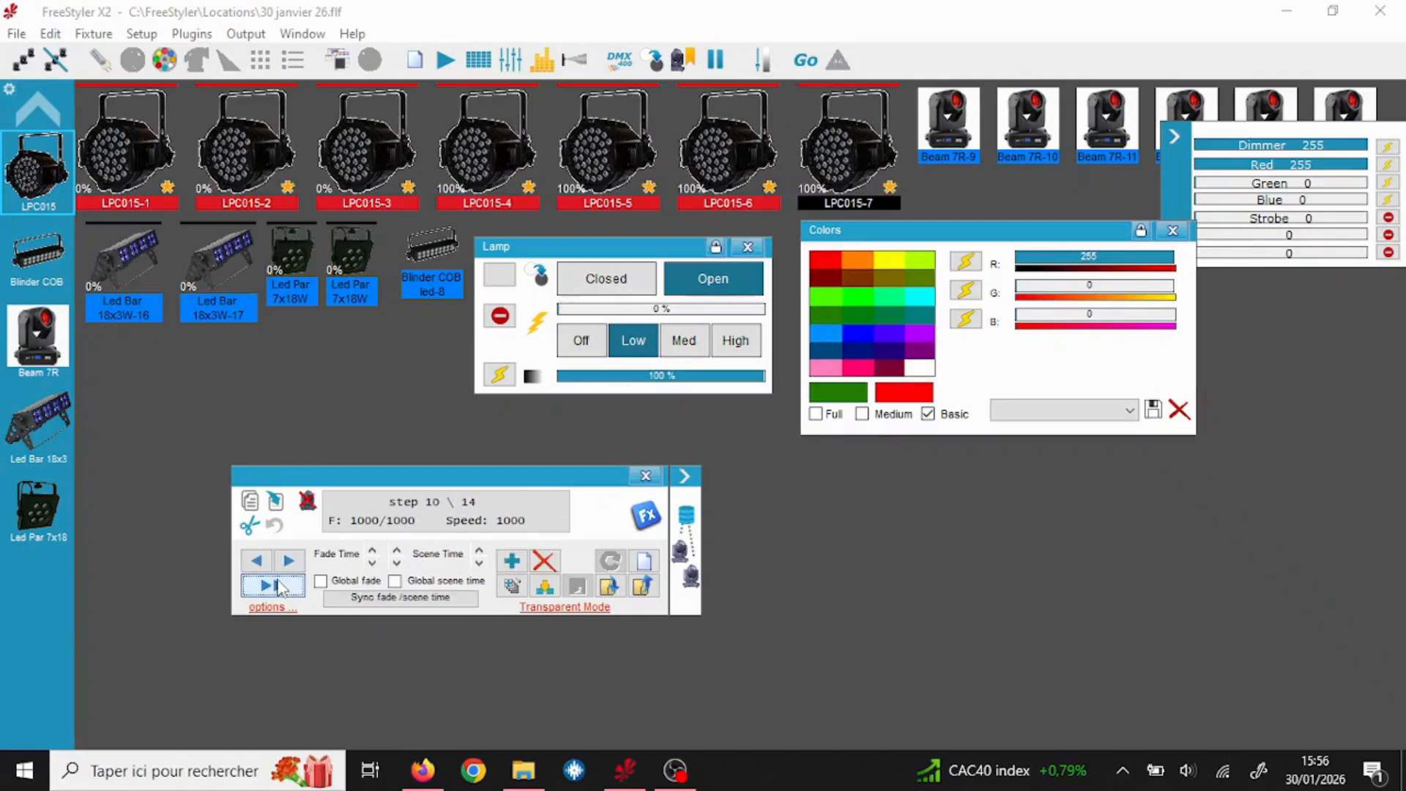
pyautogui.click(300, 562)
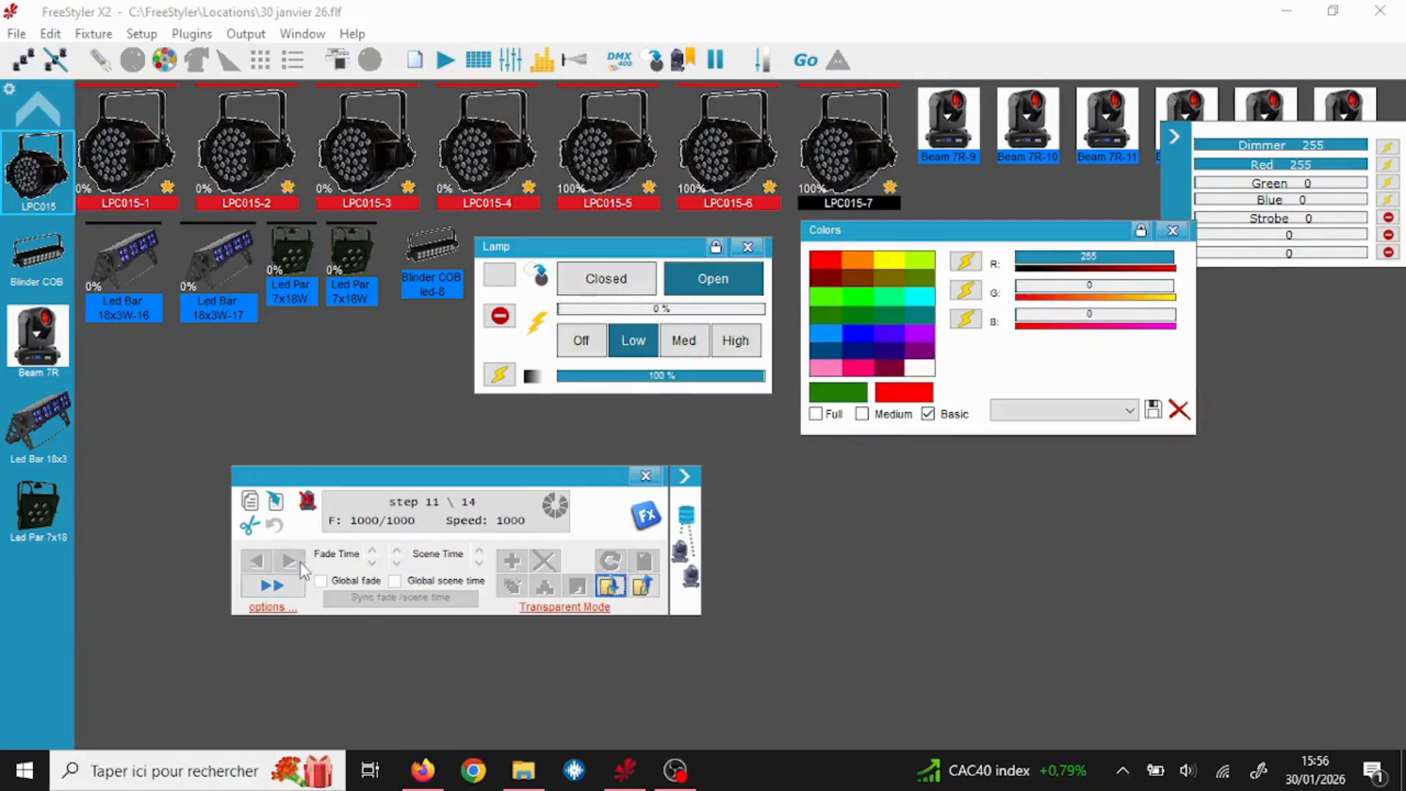
pyautogui.click(290, 562)
pyautogui.click(297, 564)
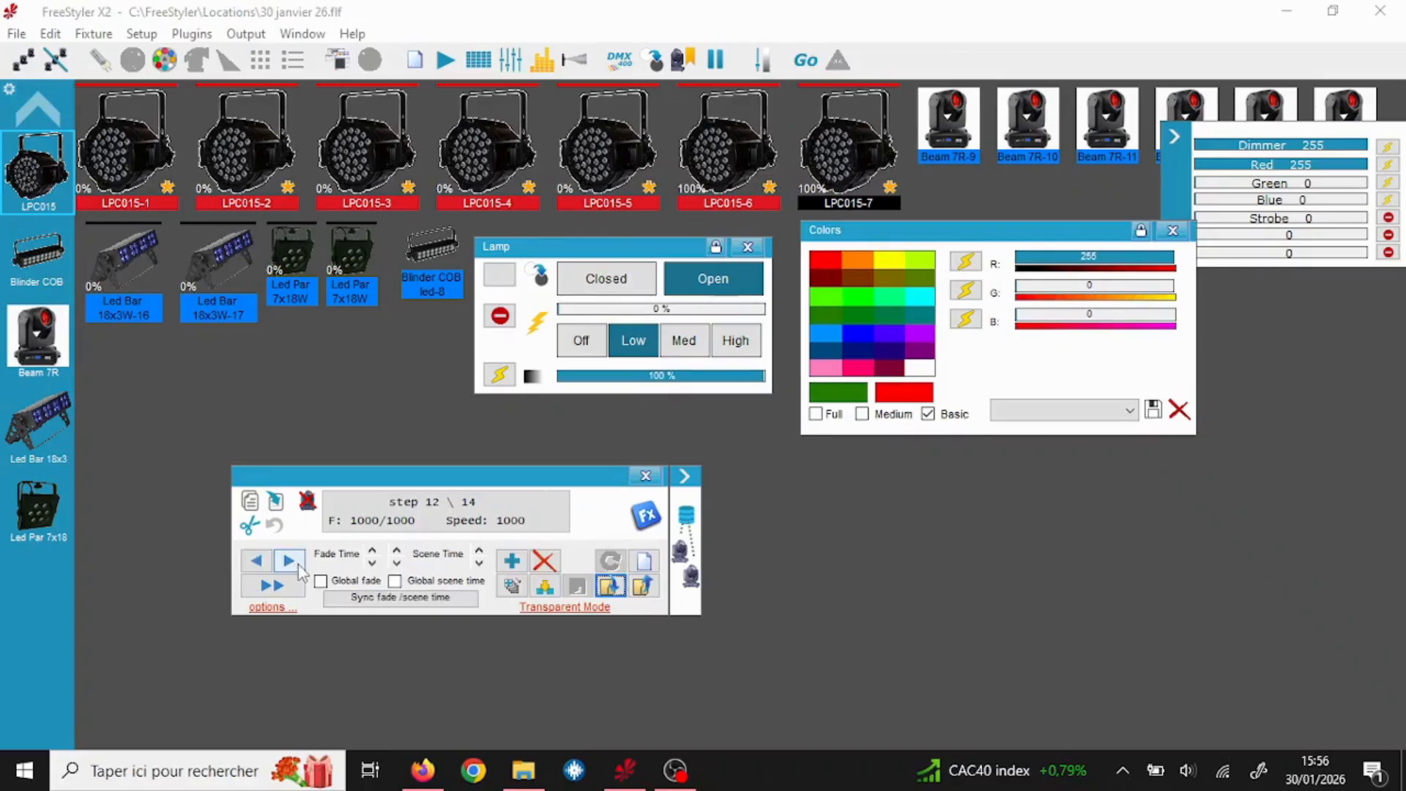
pyautogui.click(297, 563)
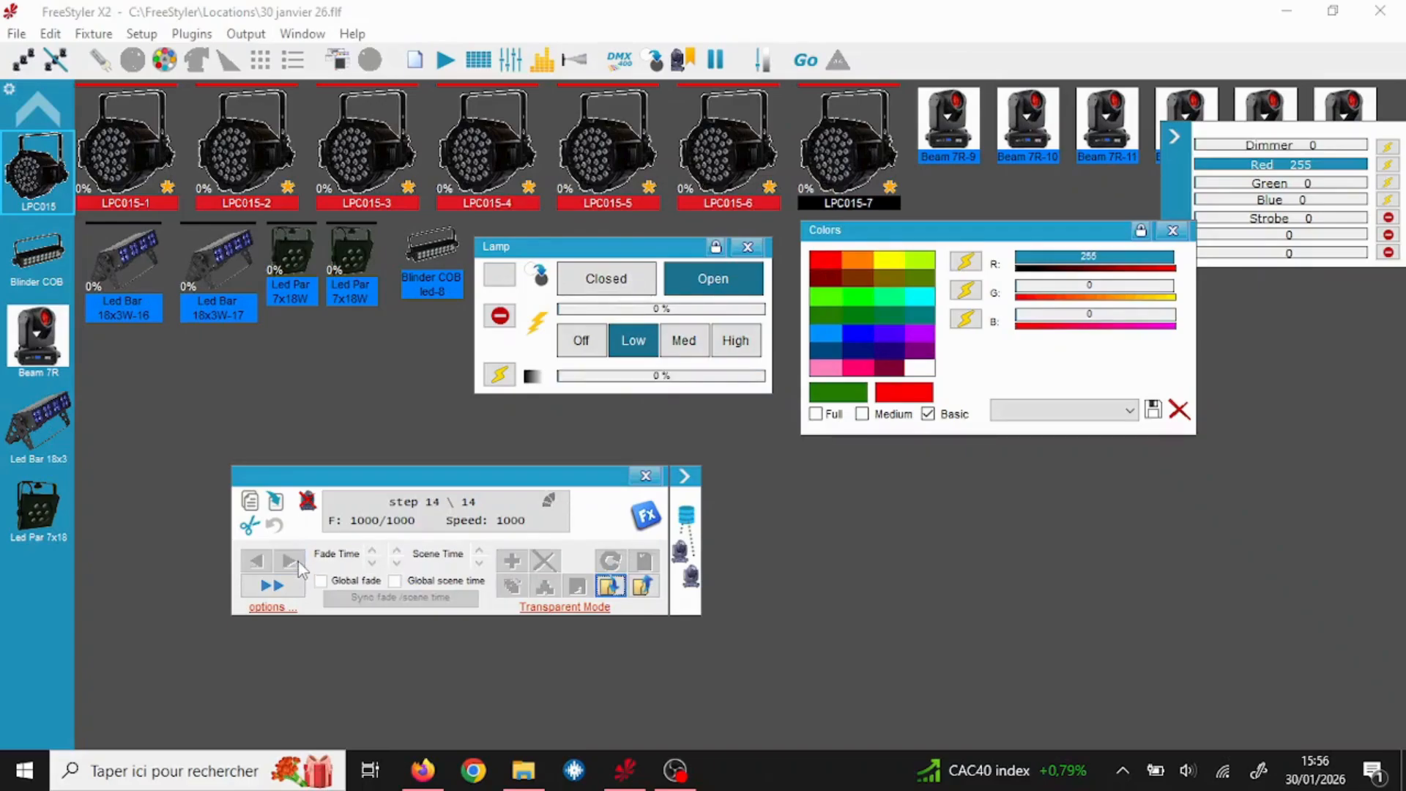
# Color the LPC015 group blue in step 14, yellow in step 1 and cyan in step 2, and play the sequence briefly.
pyautogui.click(846, 334)
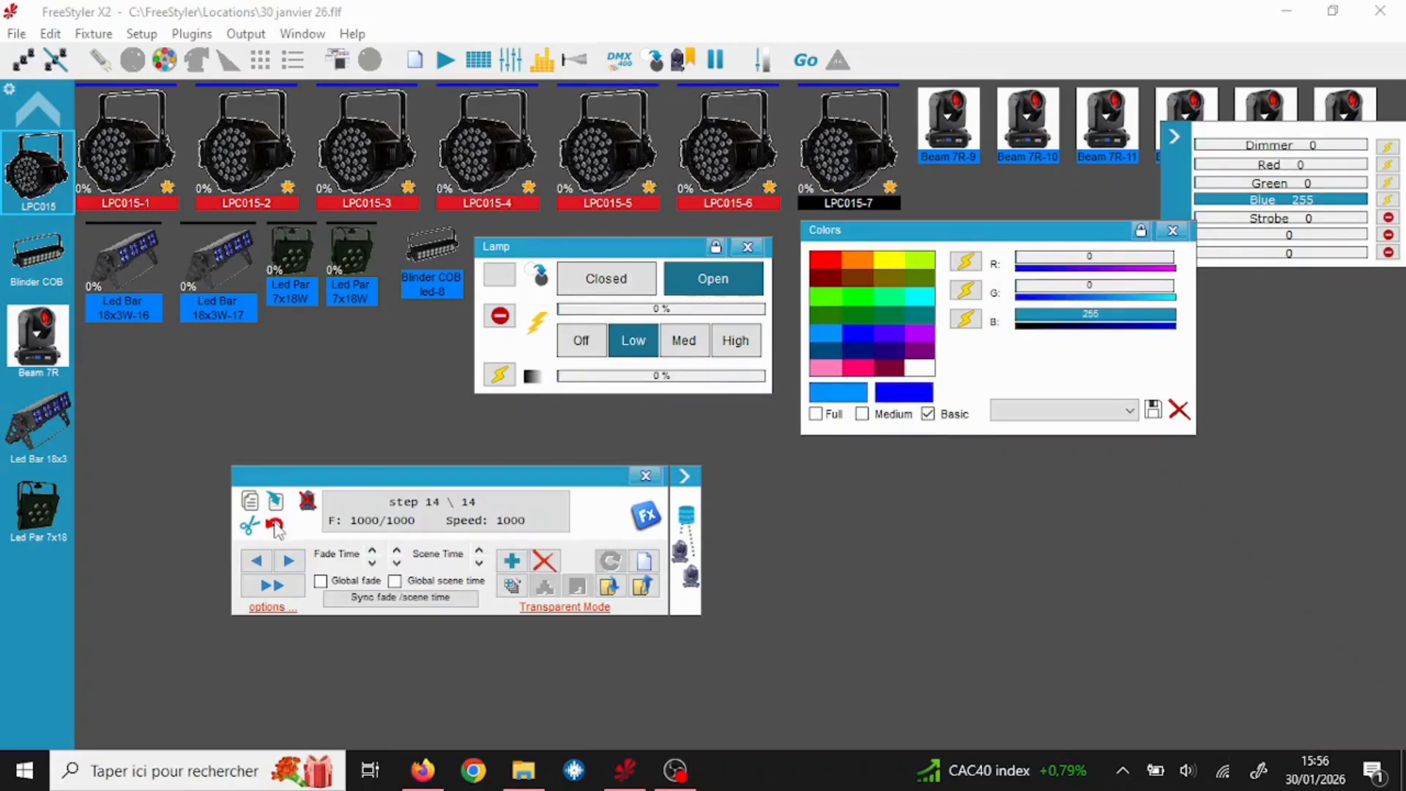
pyautogui.click(290, 562)
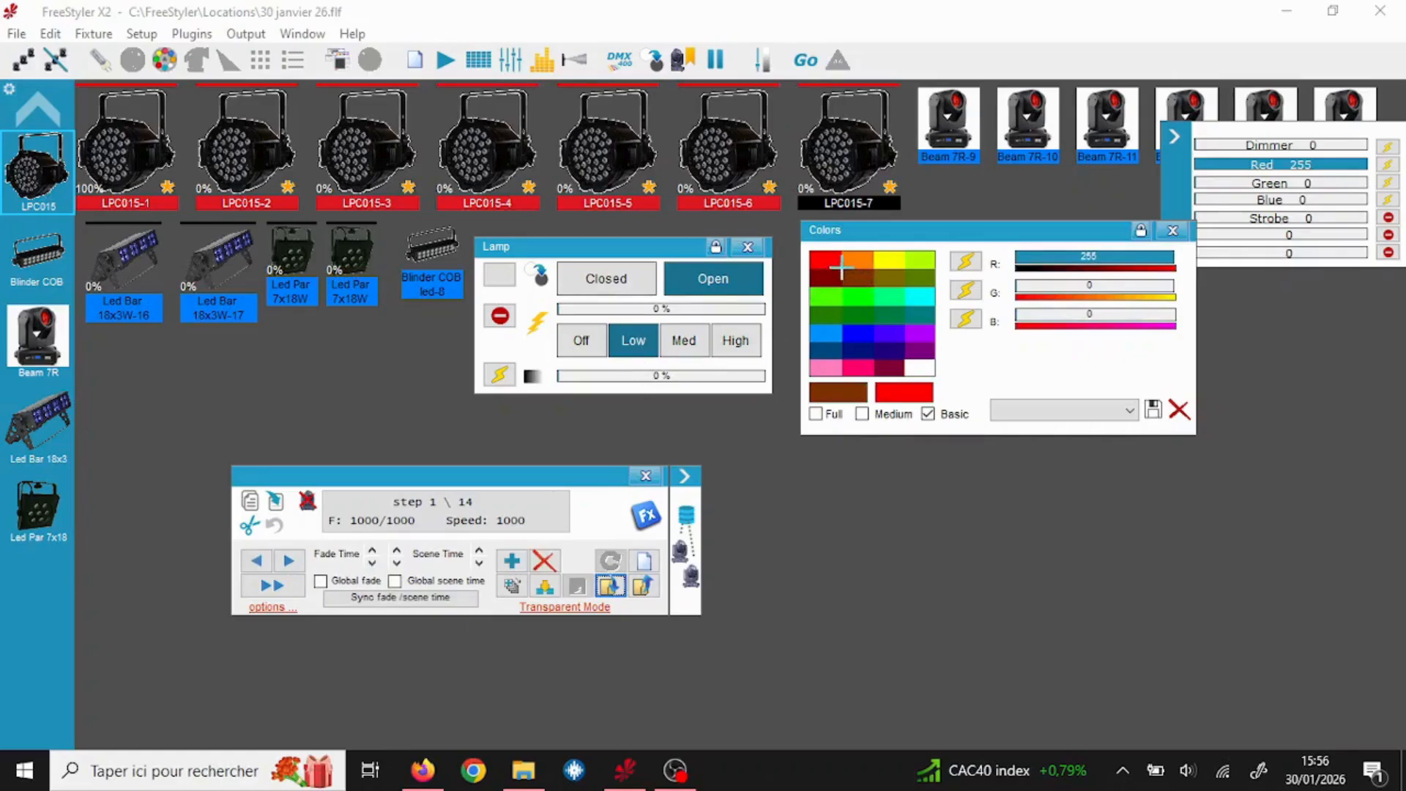
pyautogui.click(888, 261)
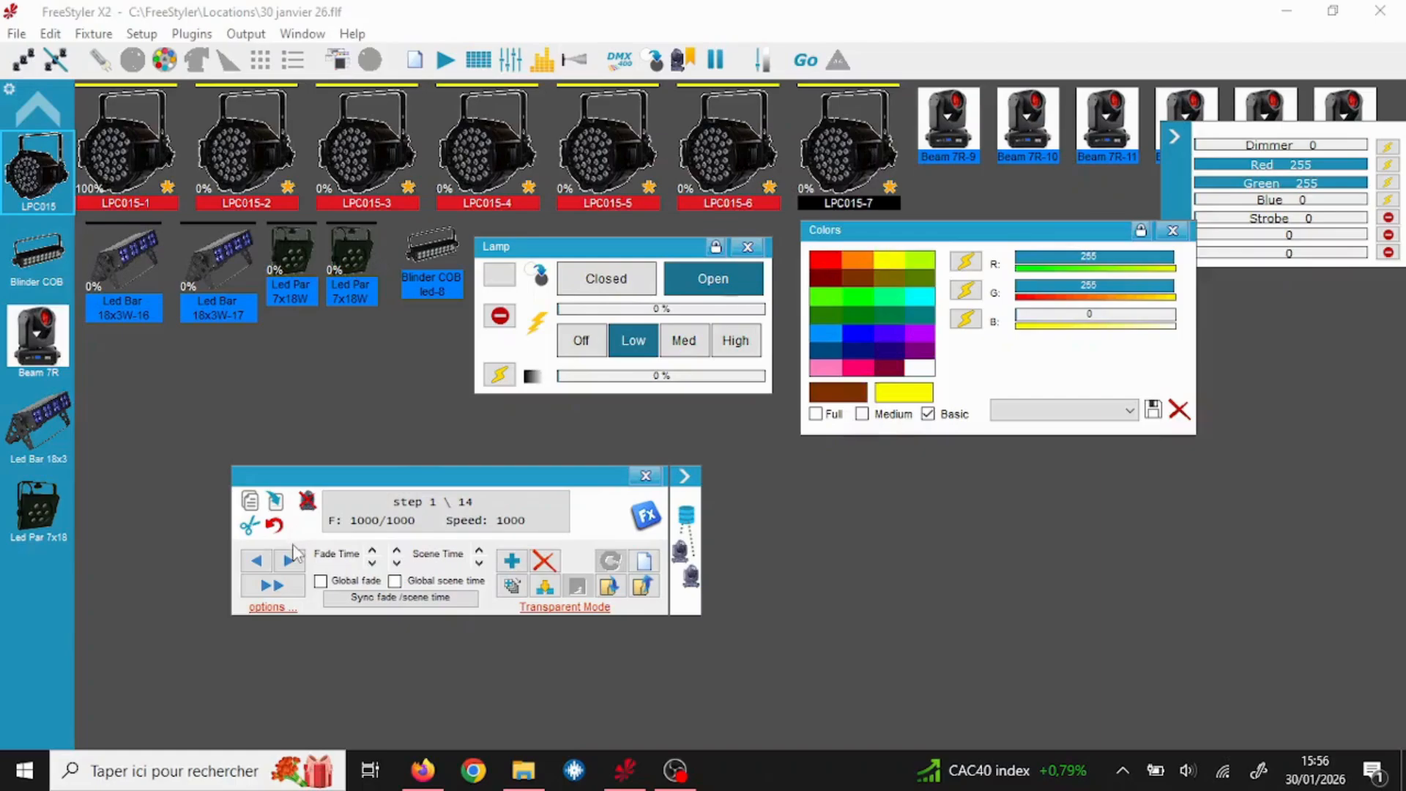
pyautogui.click(289, 560)
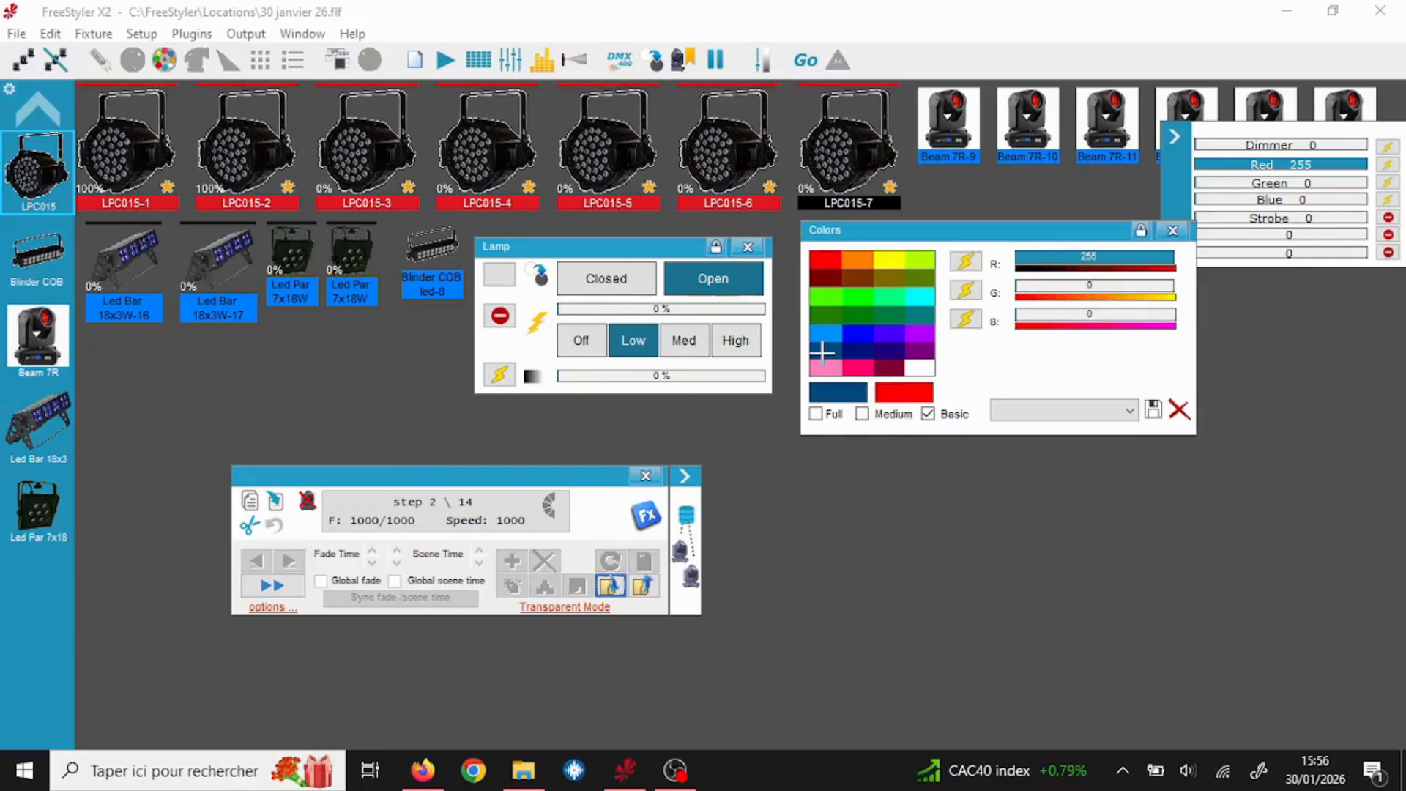
pyautogui.click(924, 296)
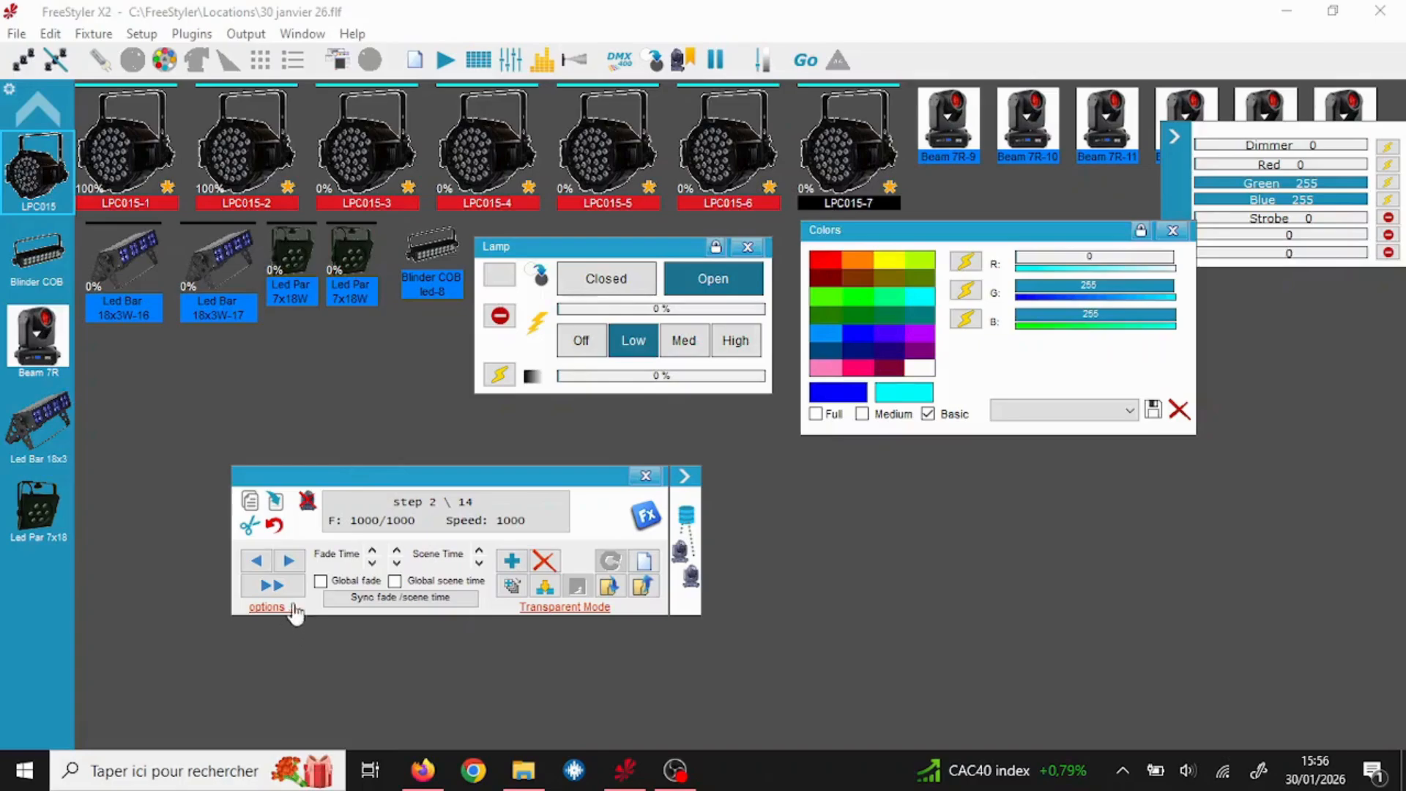
pyautogui.click(273, 585)
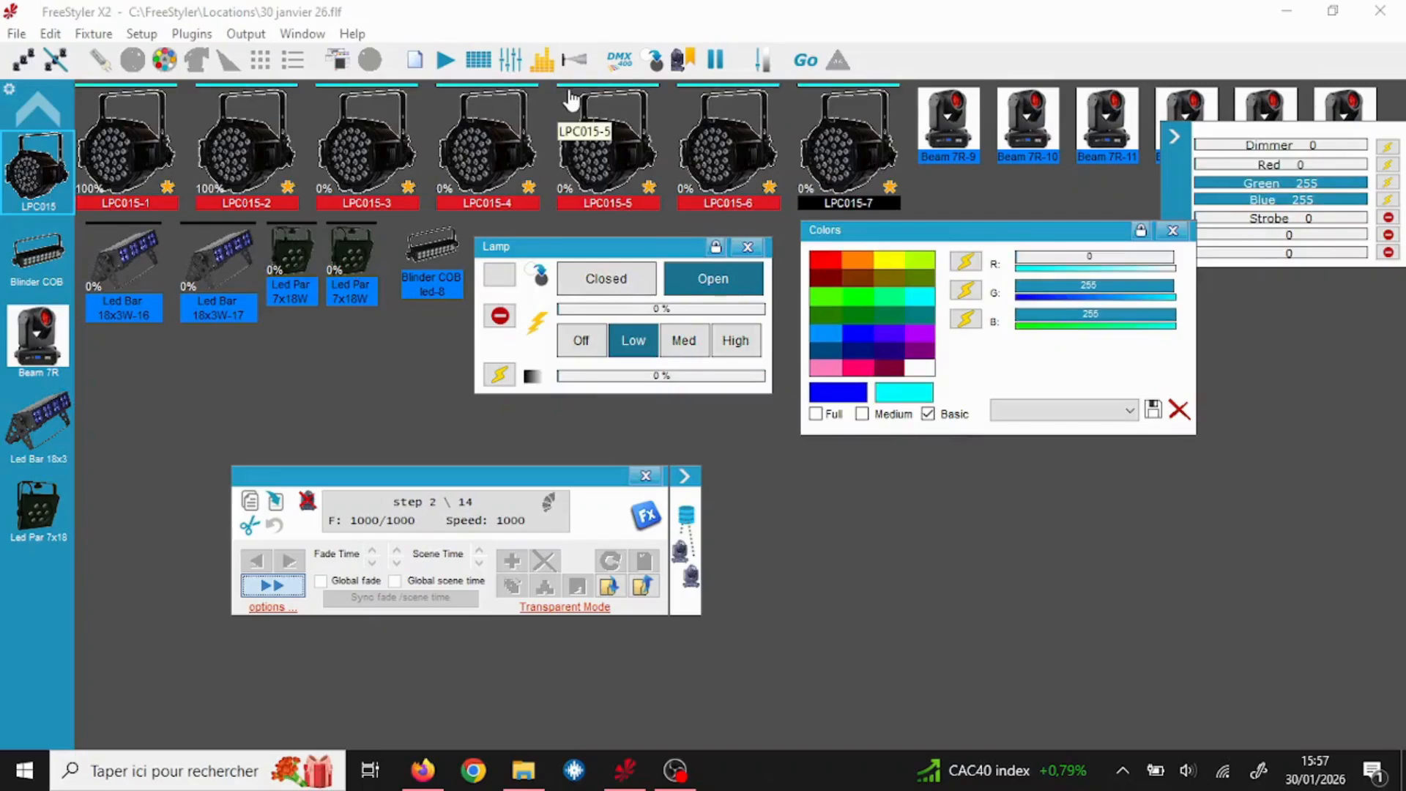
pyautogui.click(277, 585)
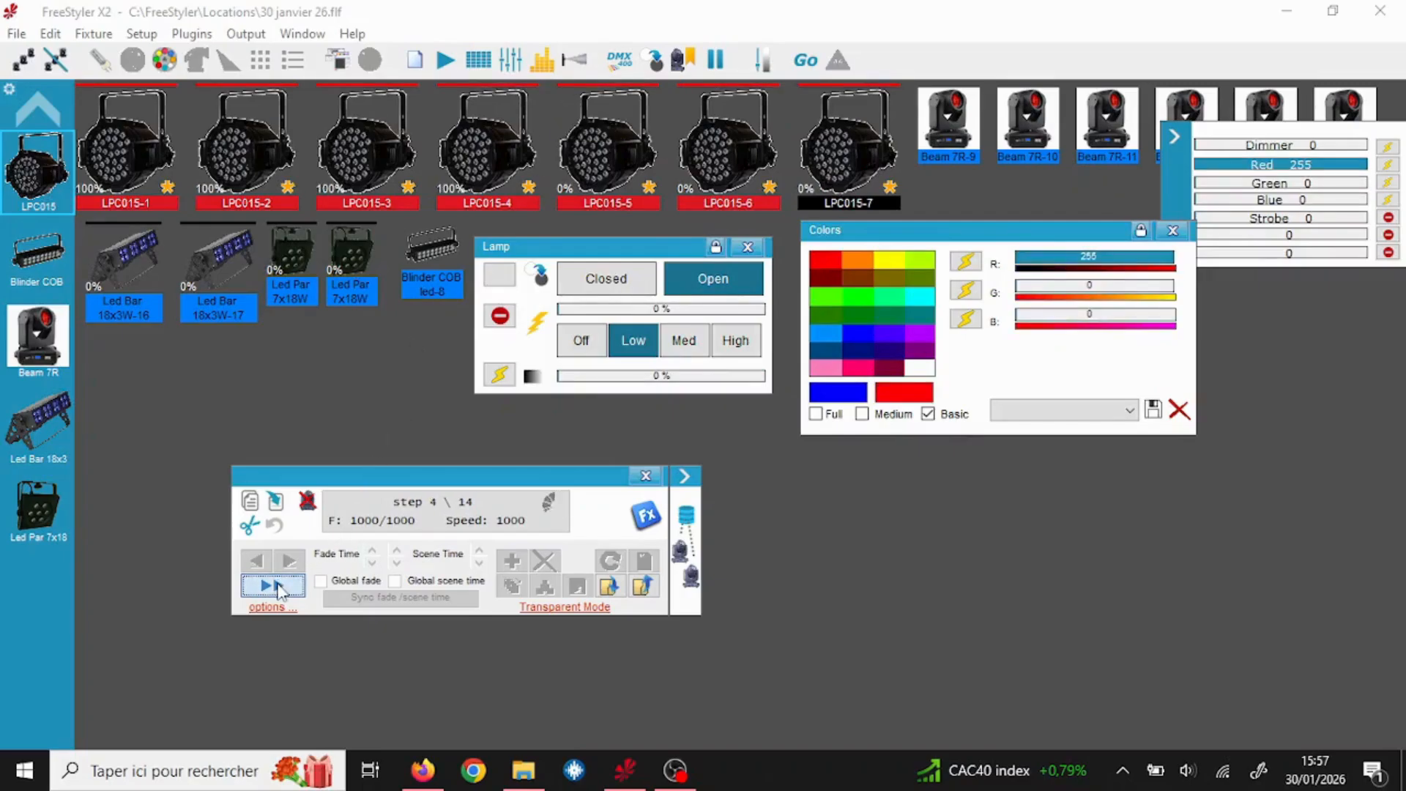